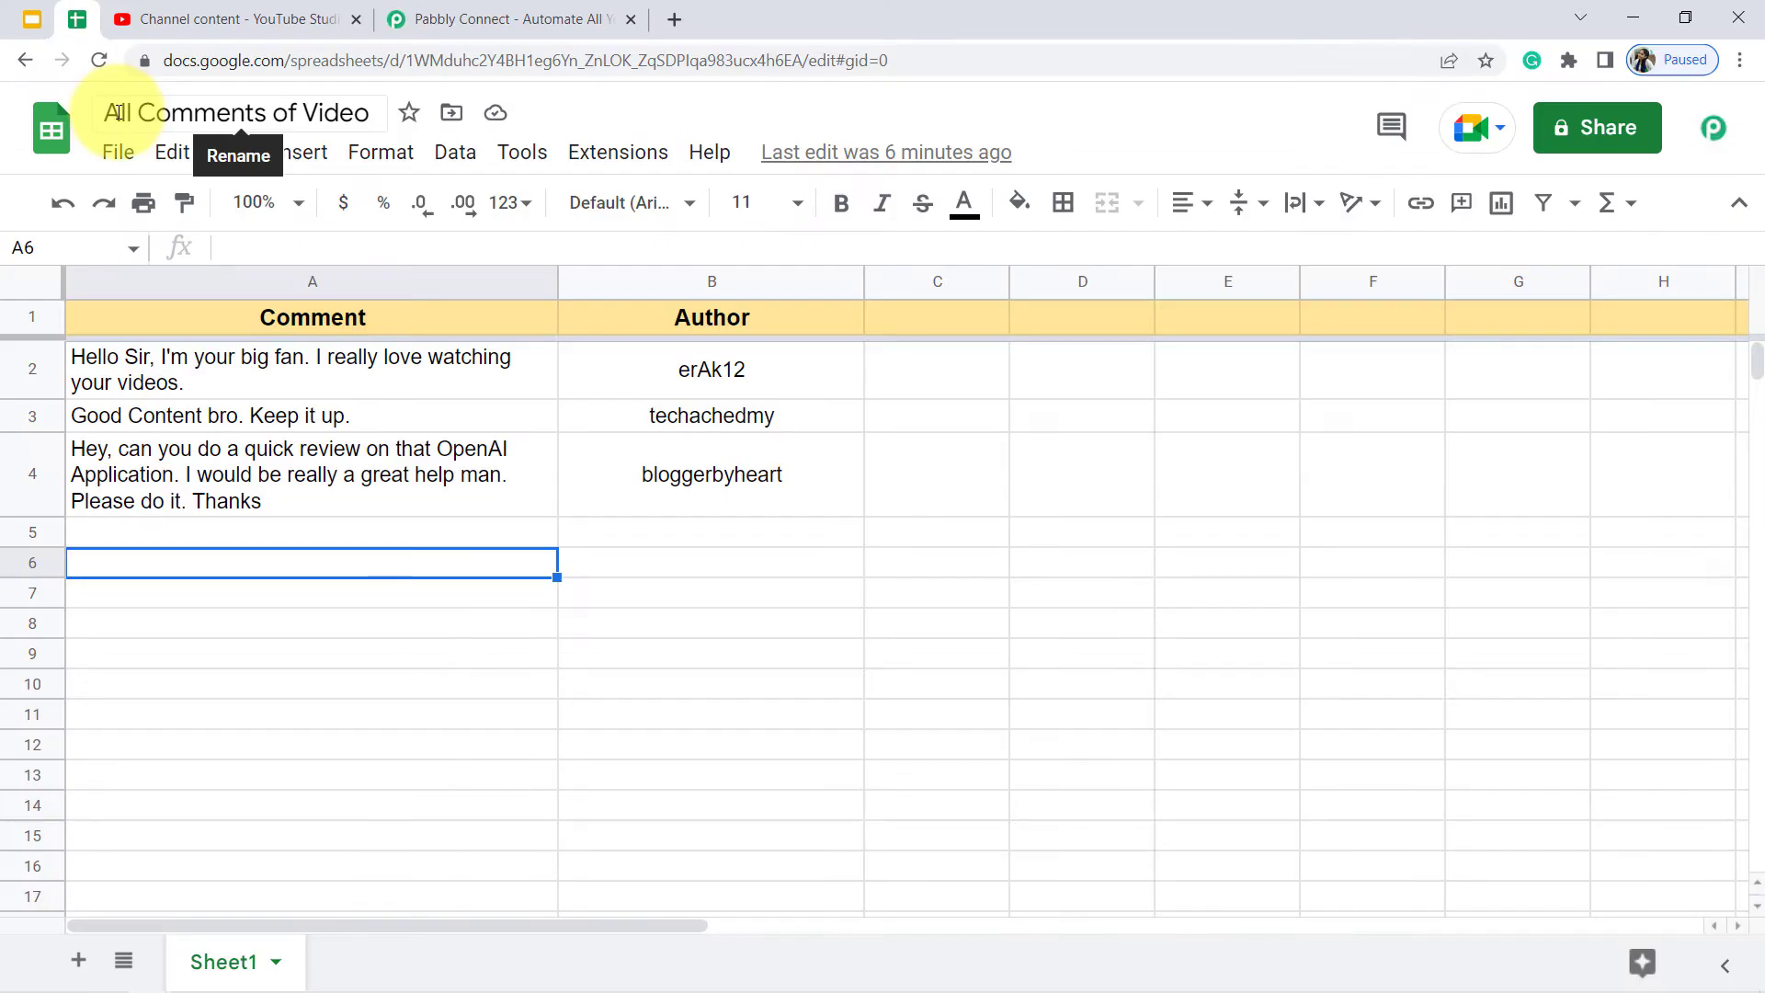
- Examine the comments and authors listed in the All Comments of Video spreadsheet
drag(120, 112, 340, 112)
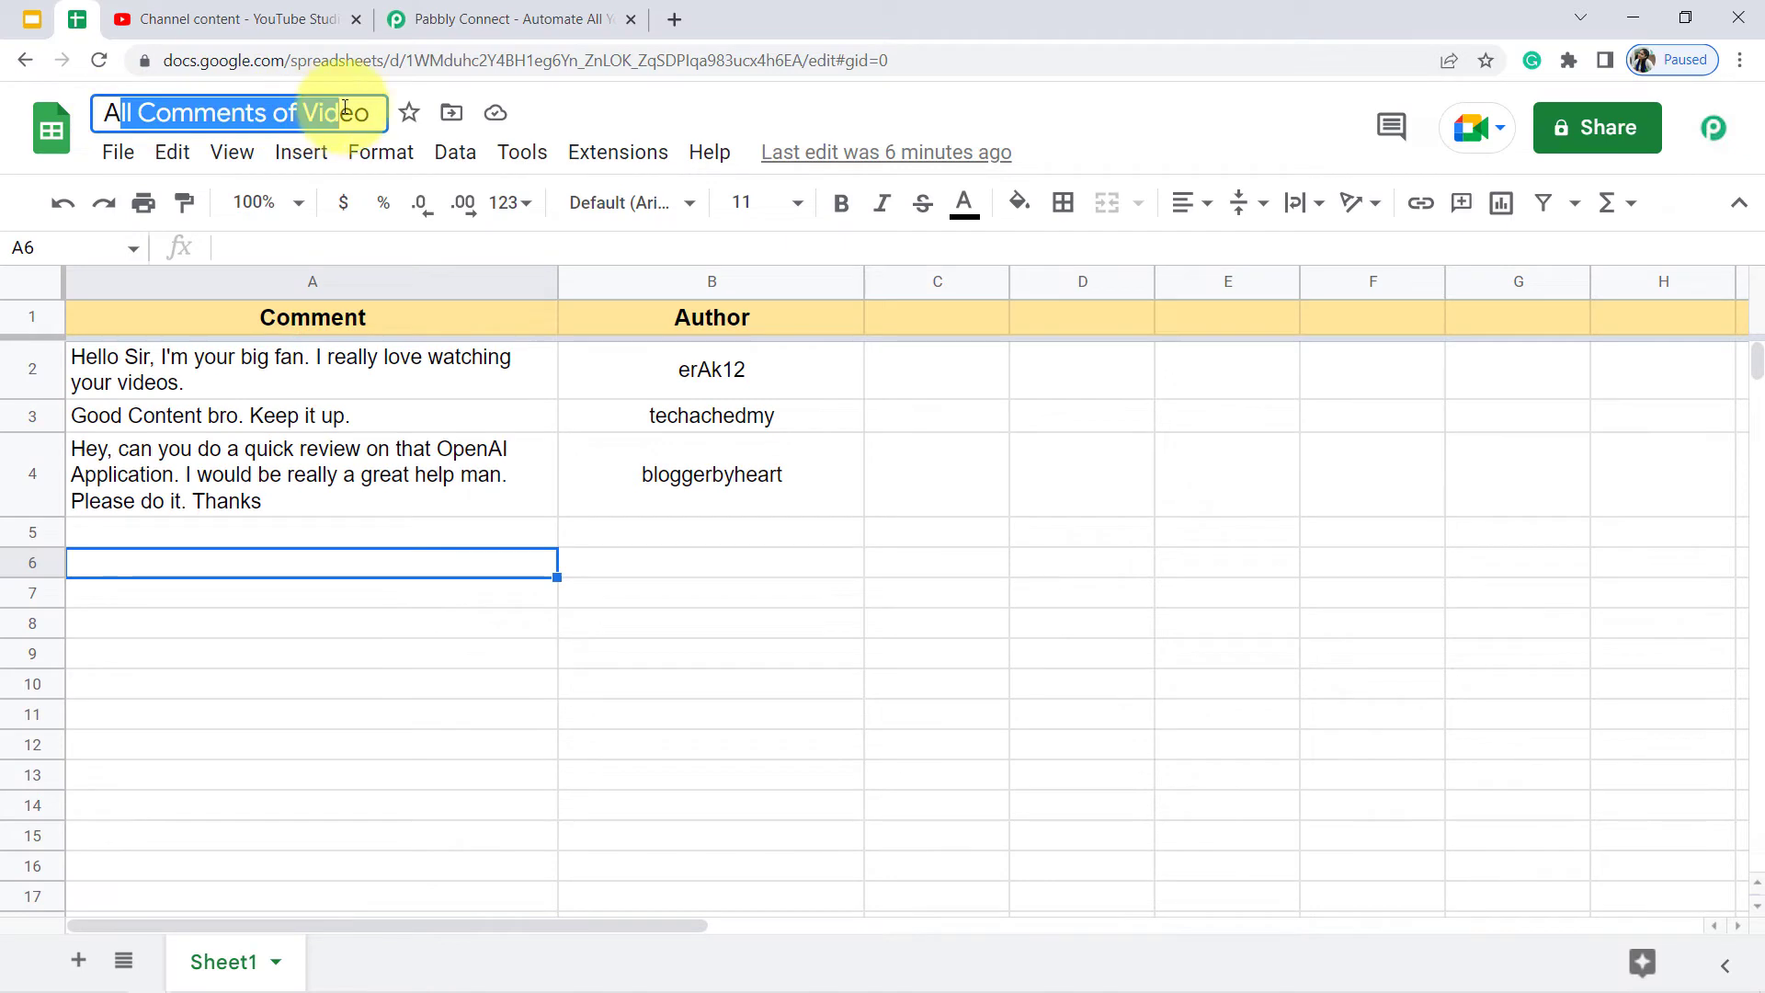
drag(313, 381, 300, 664)
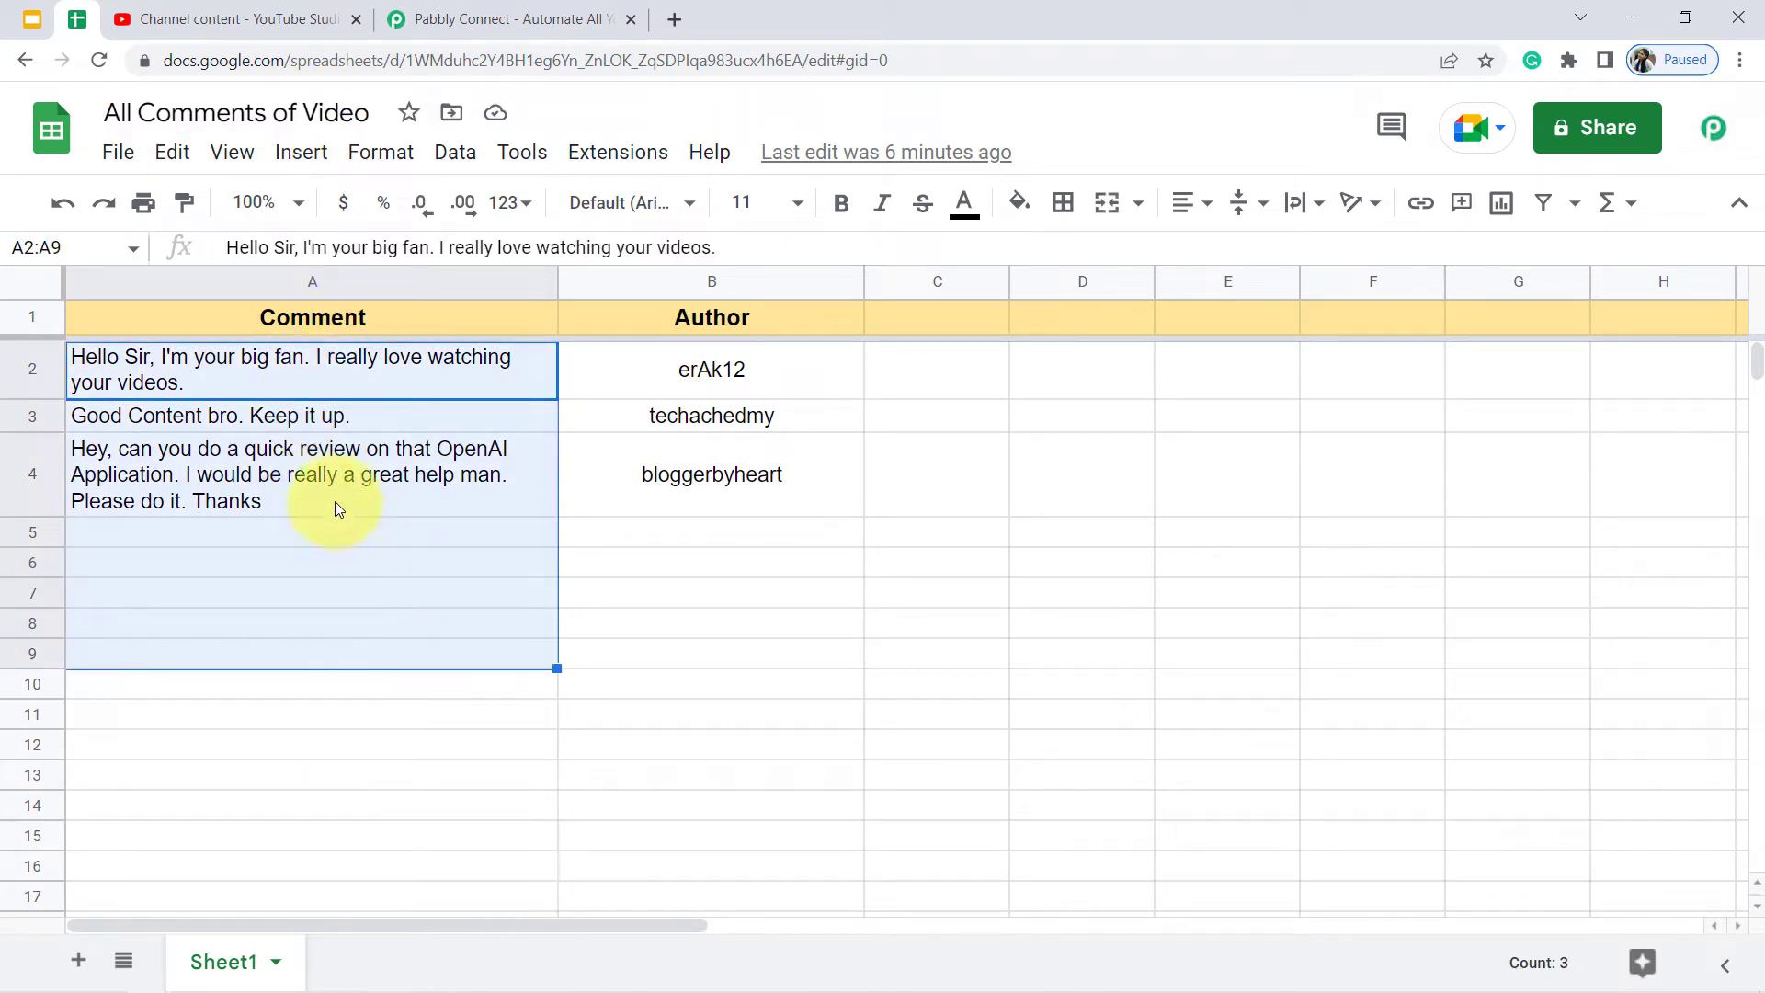
click(309, 560)
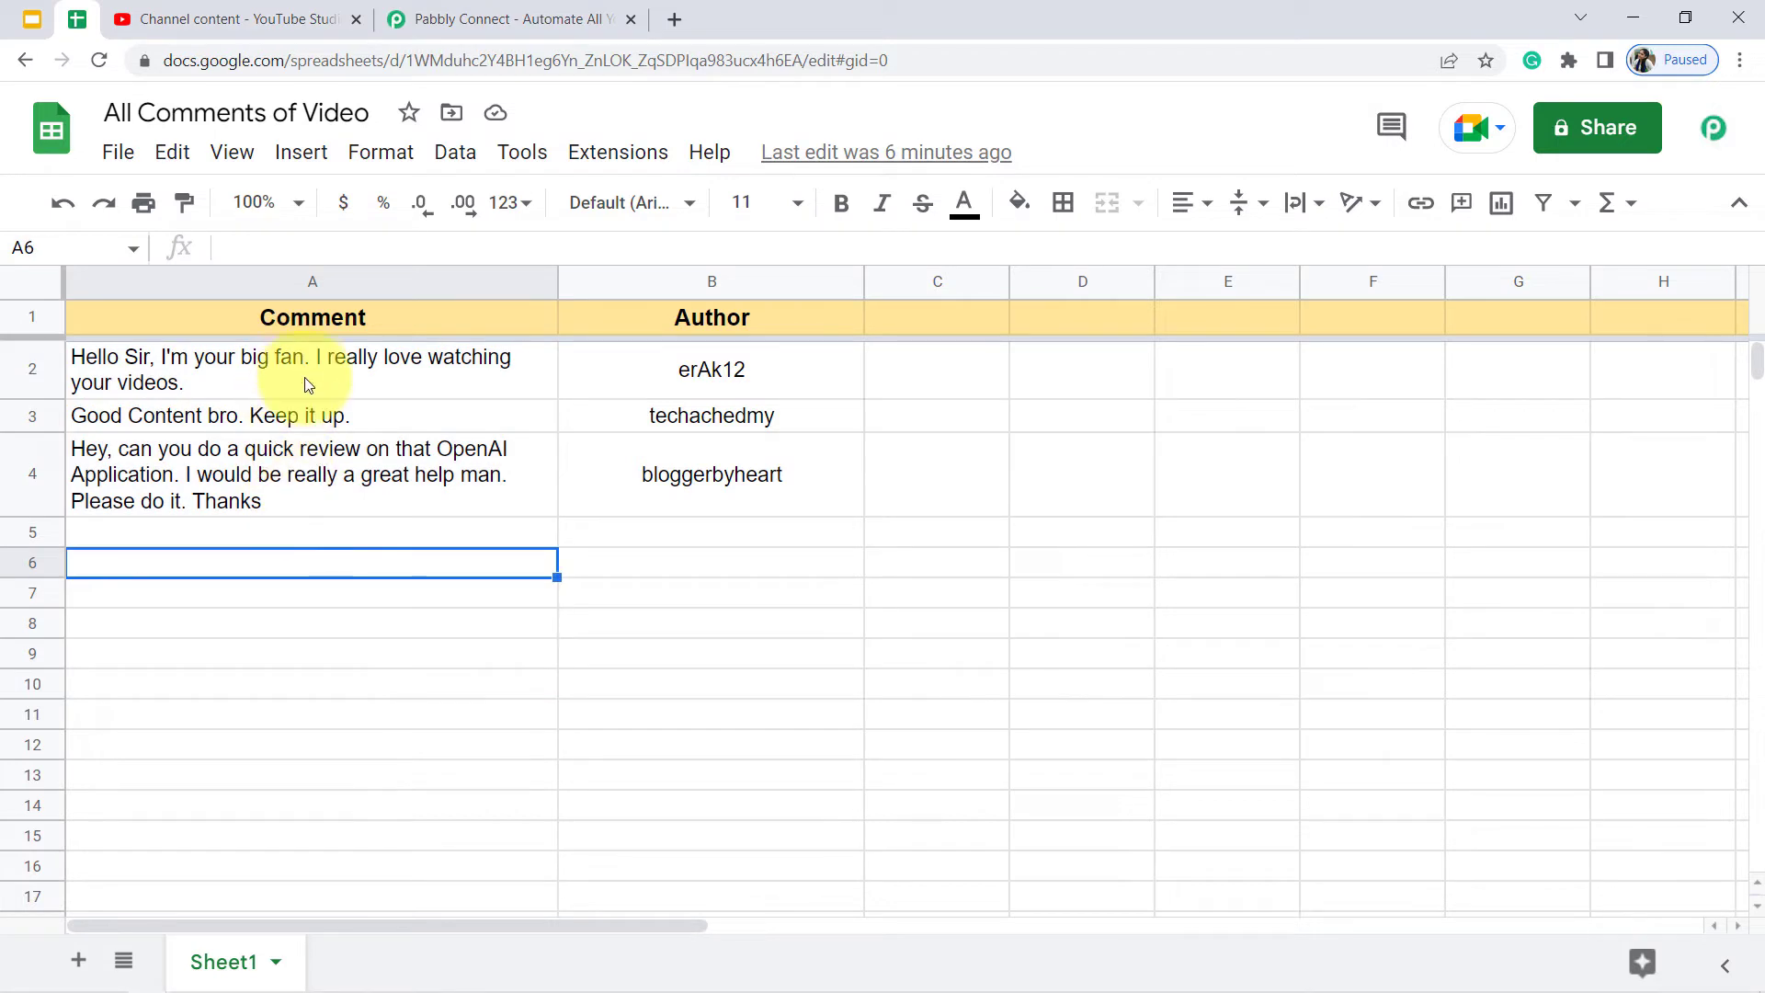
drag(308, 384, 313, 699)
click(263, 663)
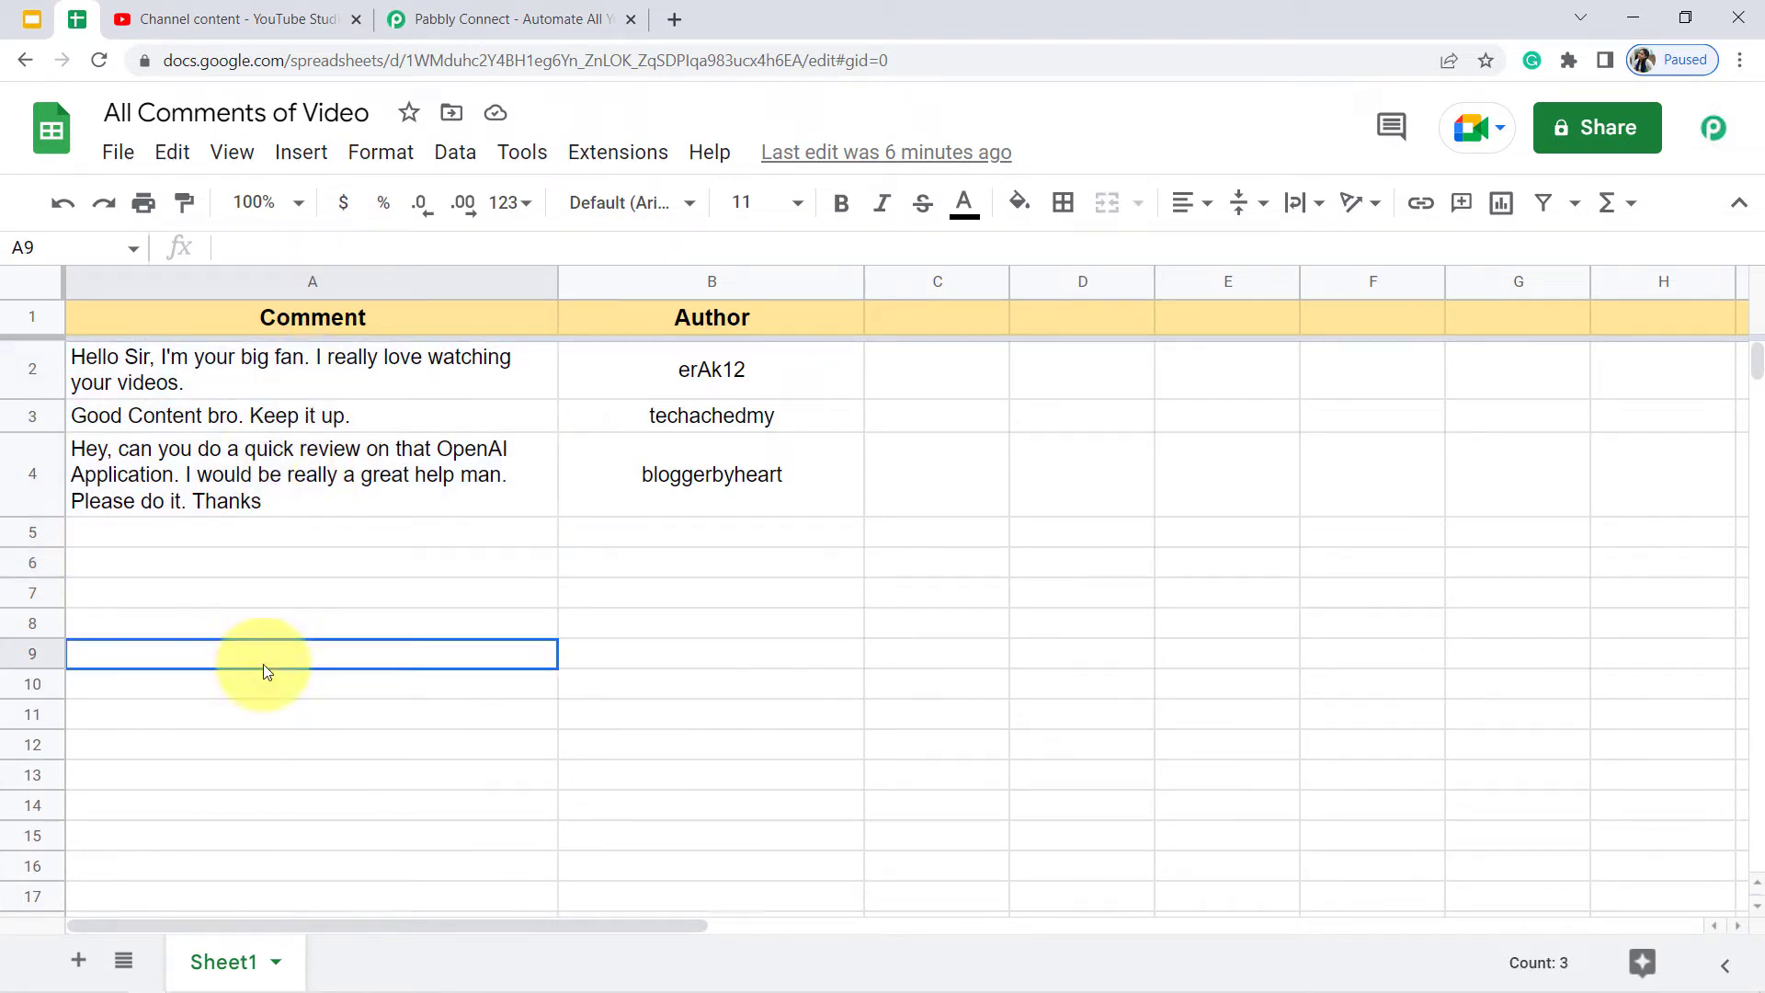
drag(262, 379, 272, 662)
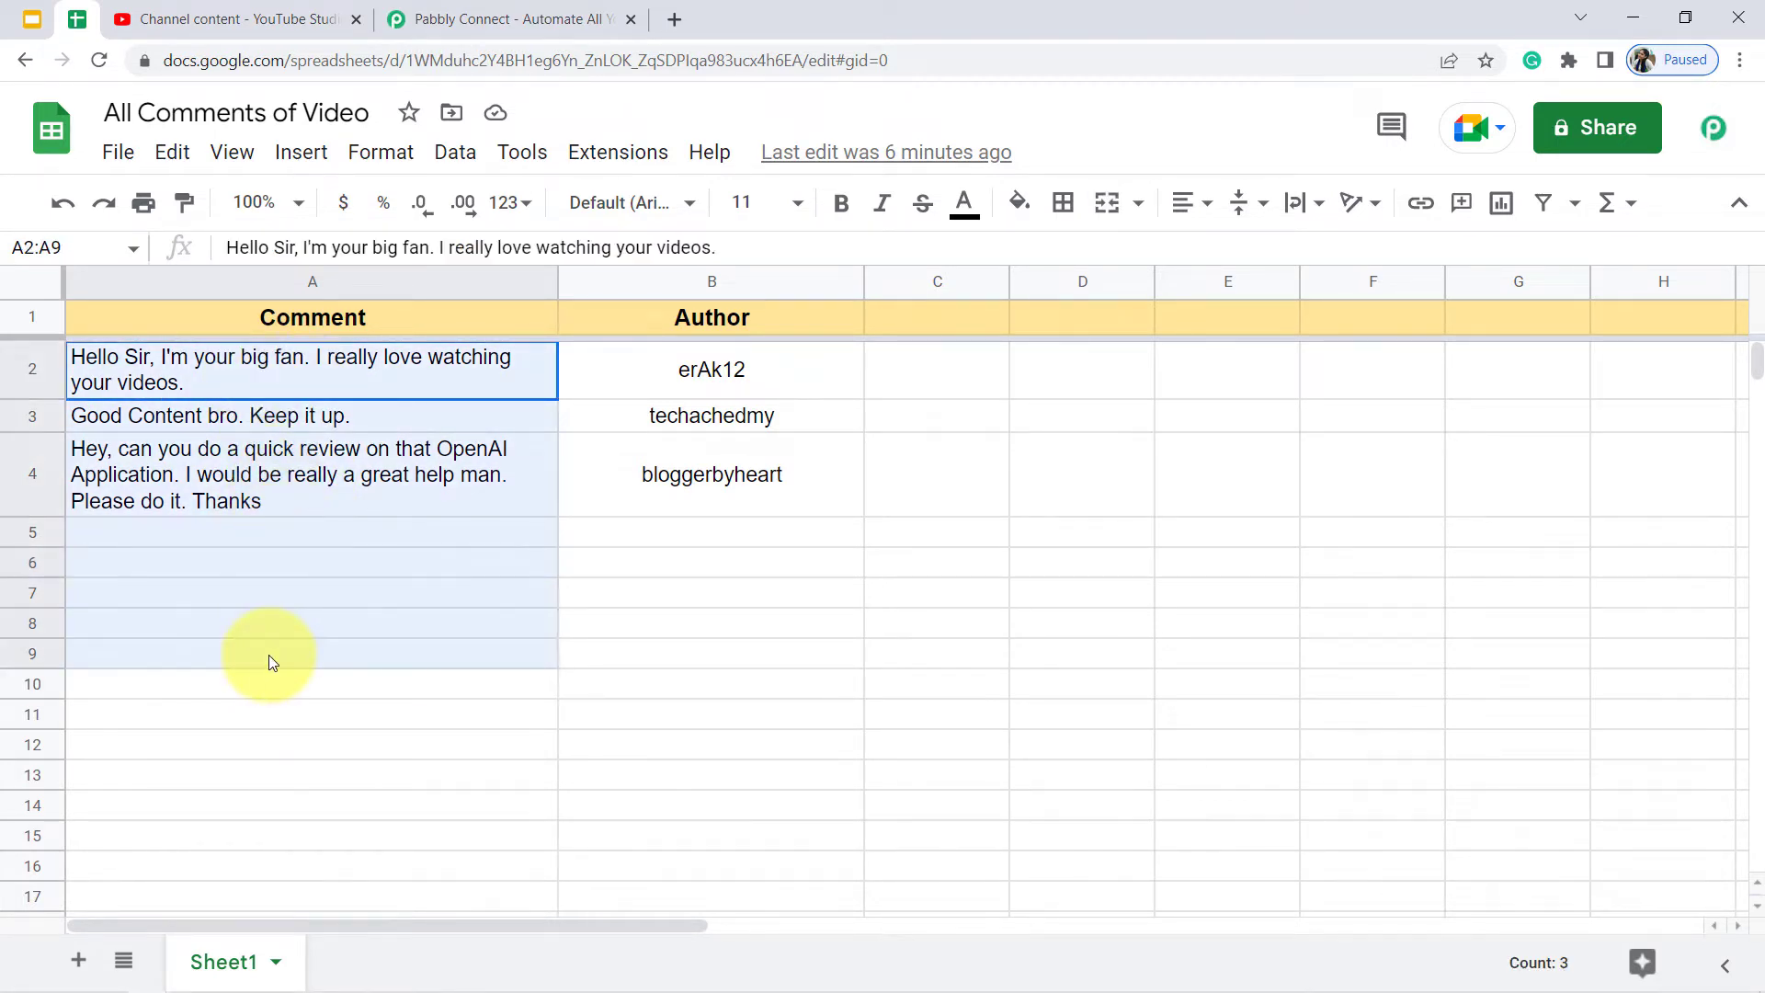
click(224, 538)
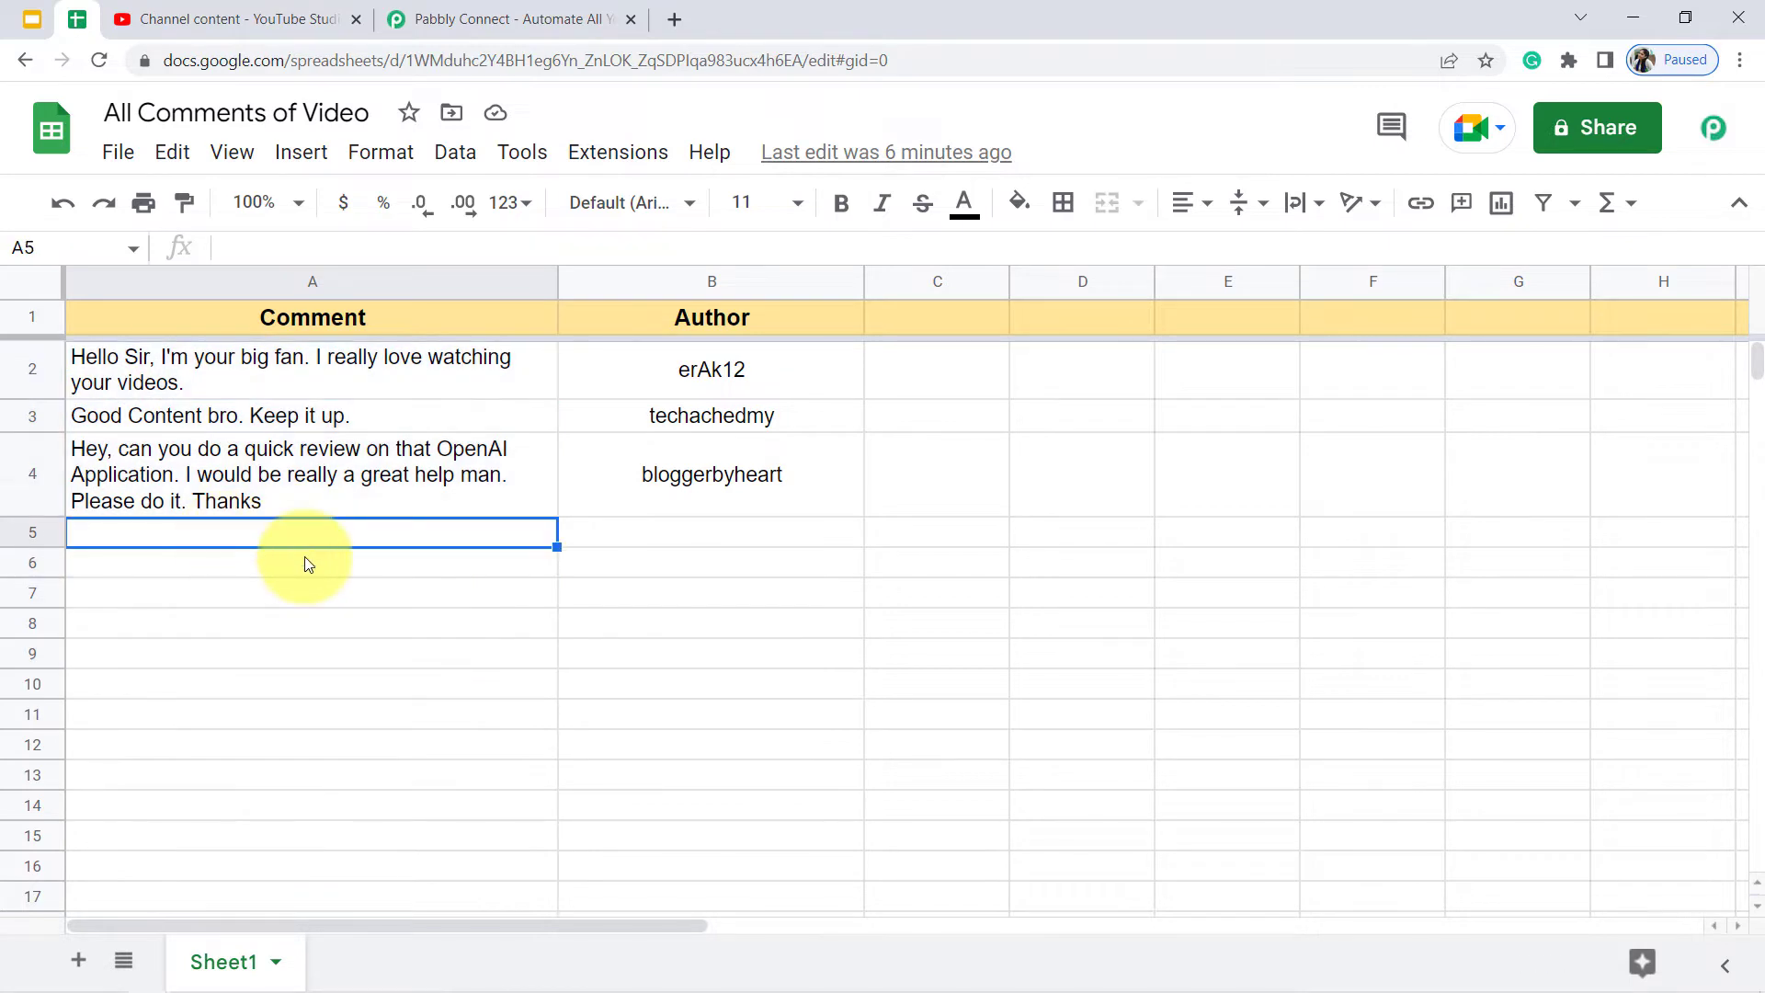
click(306, 630)
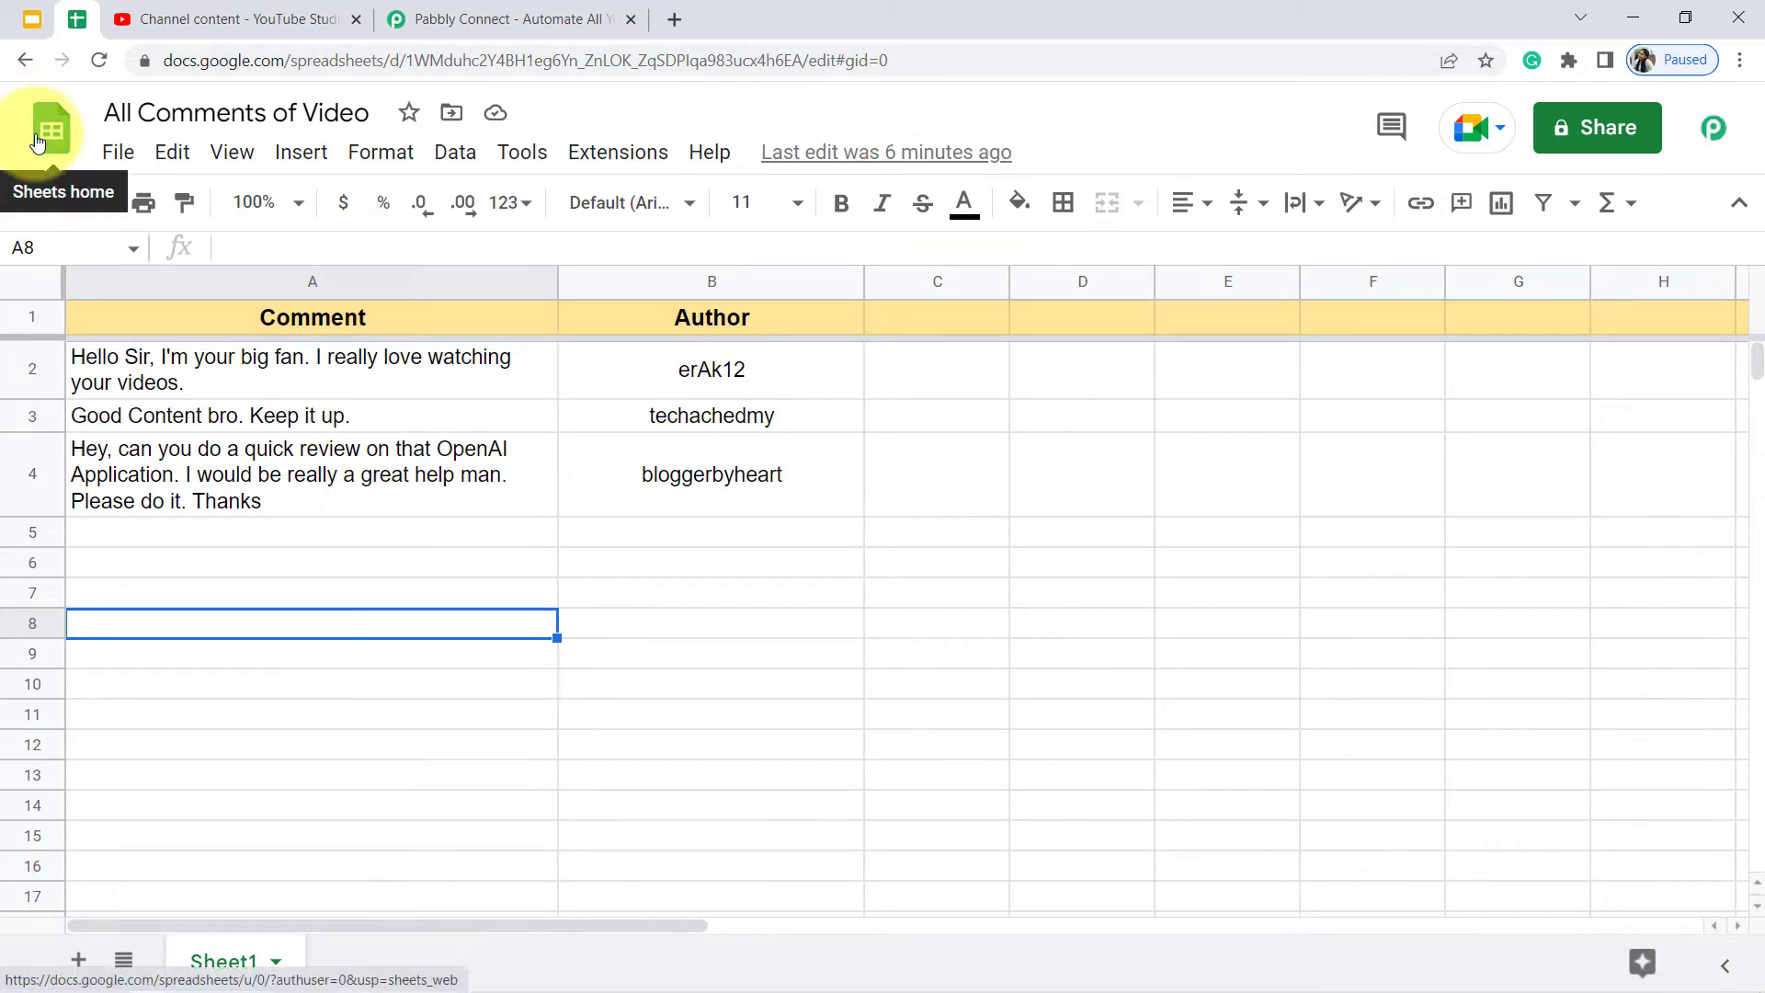
- Switch to the Pabbly website, sign in to the account, and open the Pabbly Connect dashboard
click(227, 11)
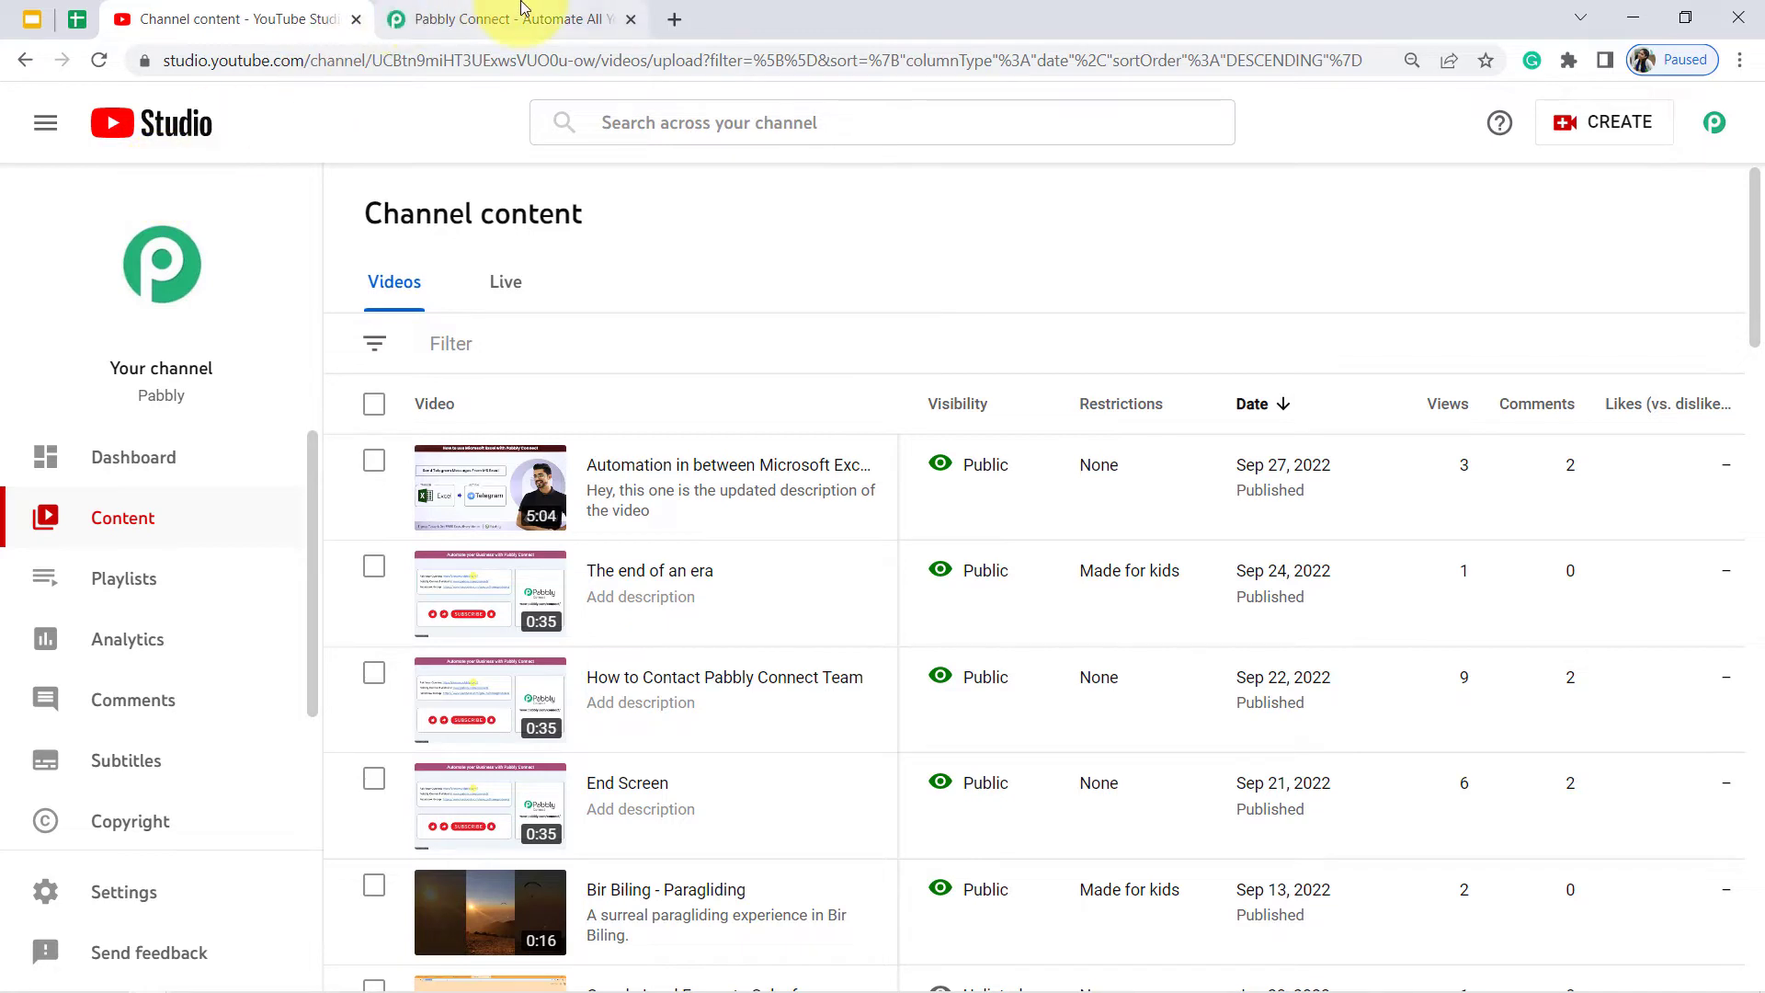
click(496, 18)
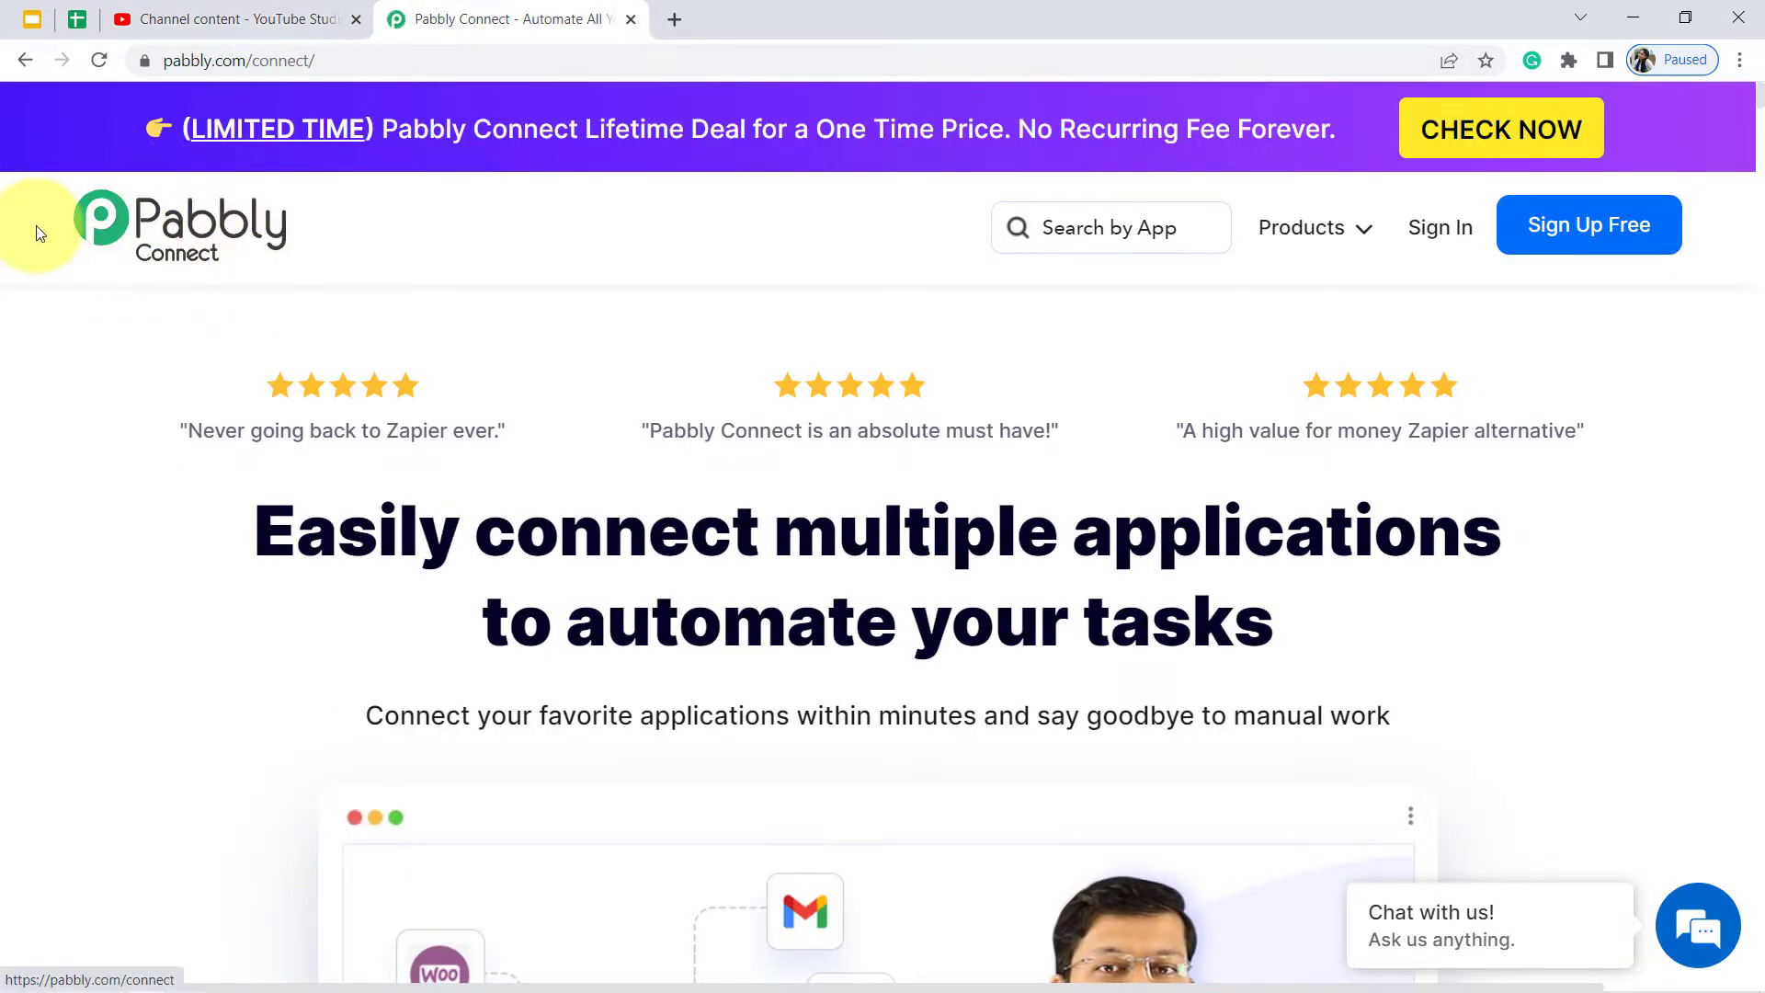
drag(190, 60, 397, 58)
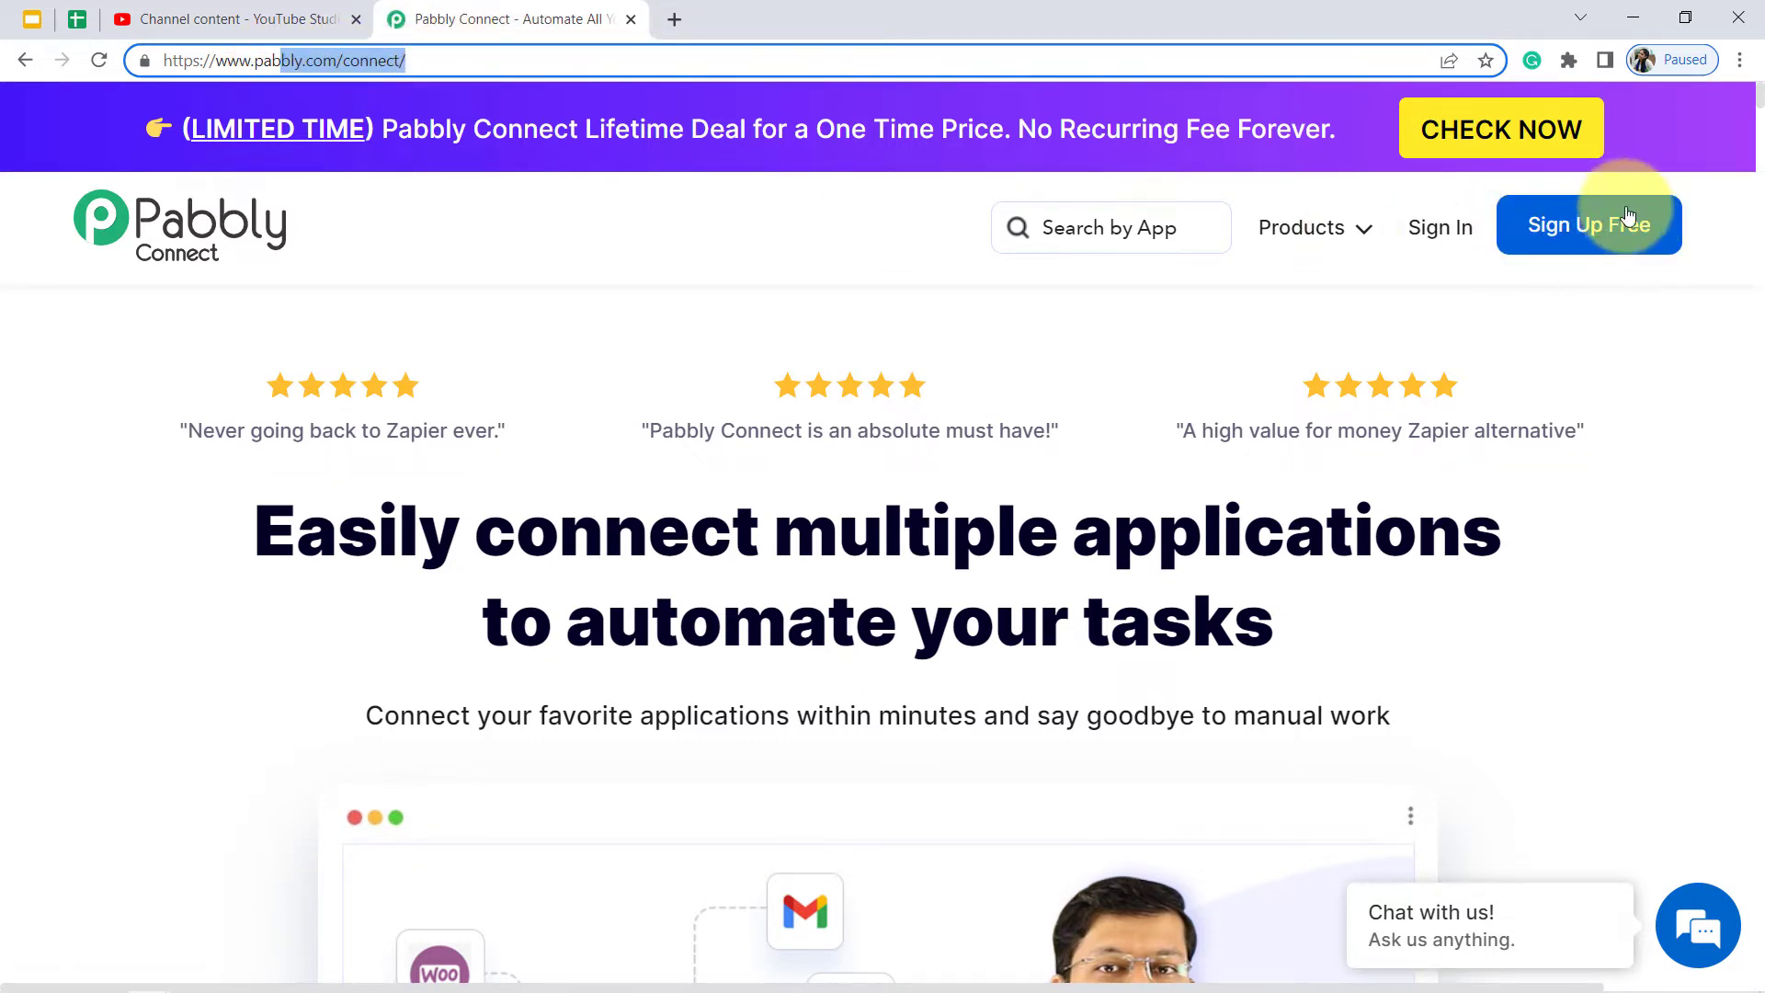
click(1422, 238)
click(1421, 237)
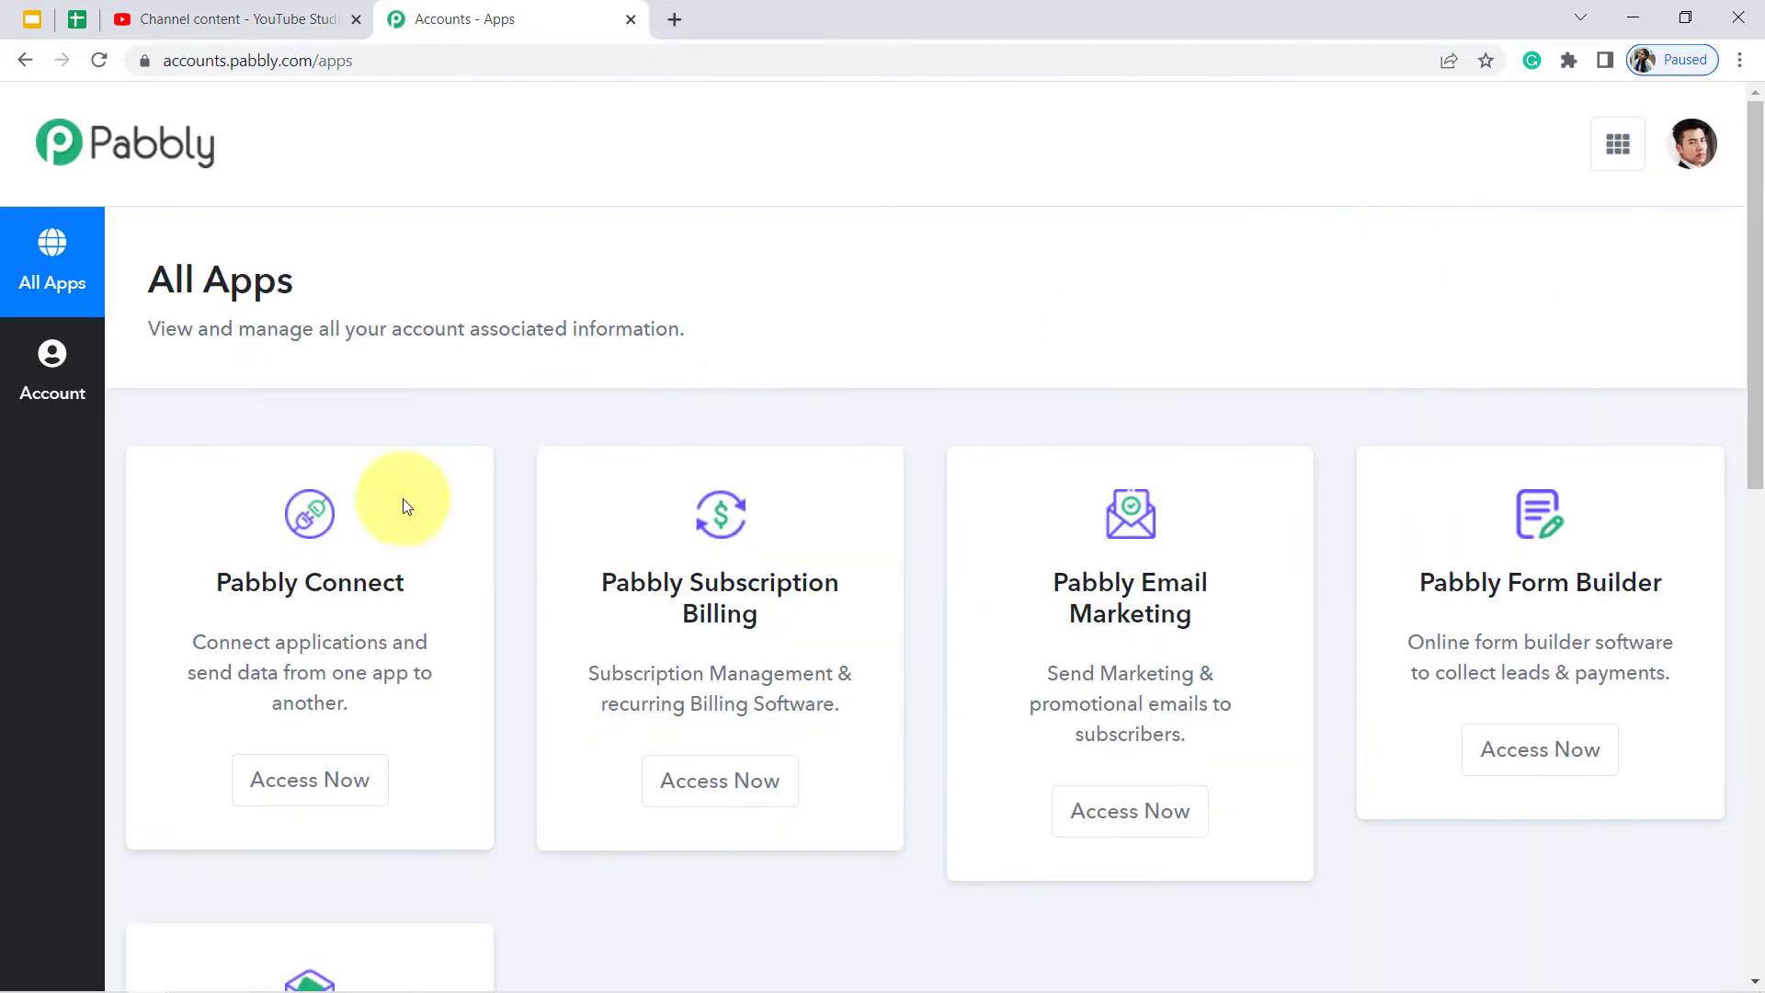
click(314, 783)
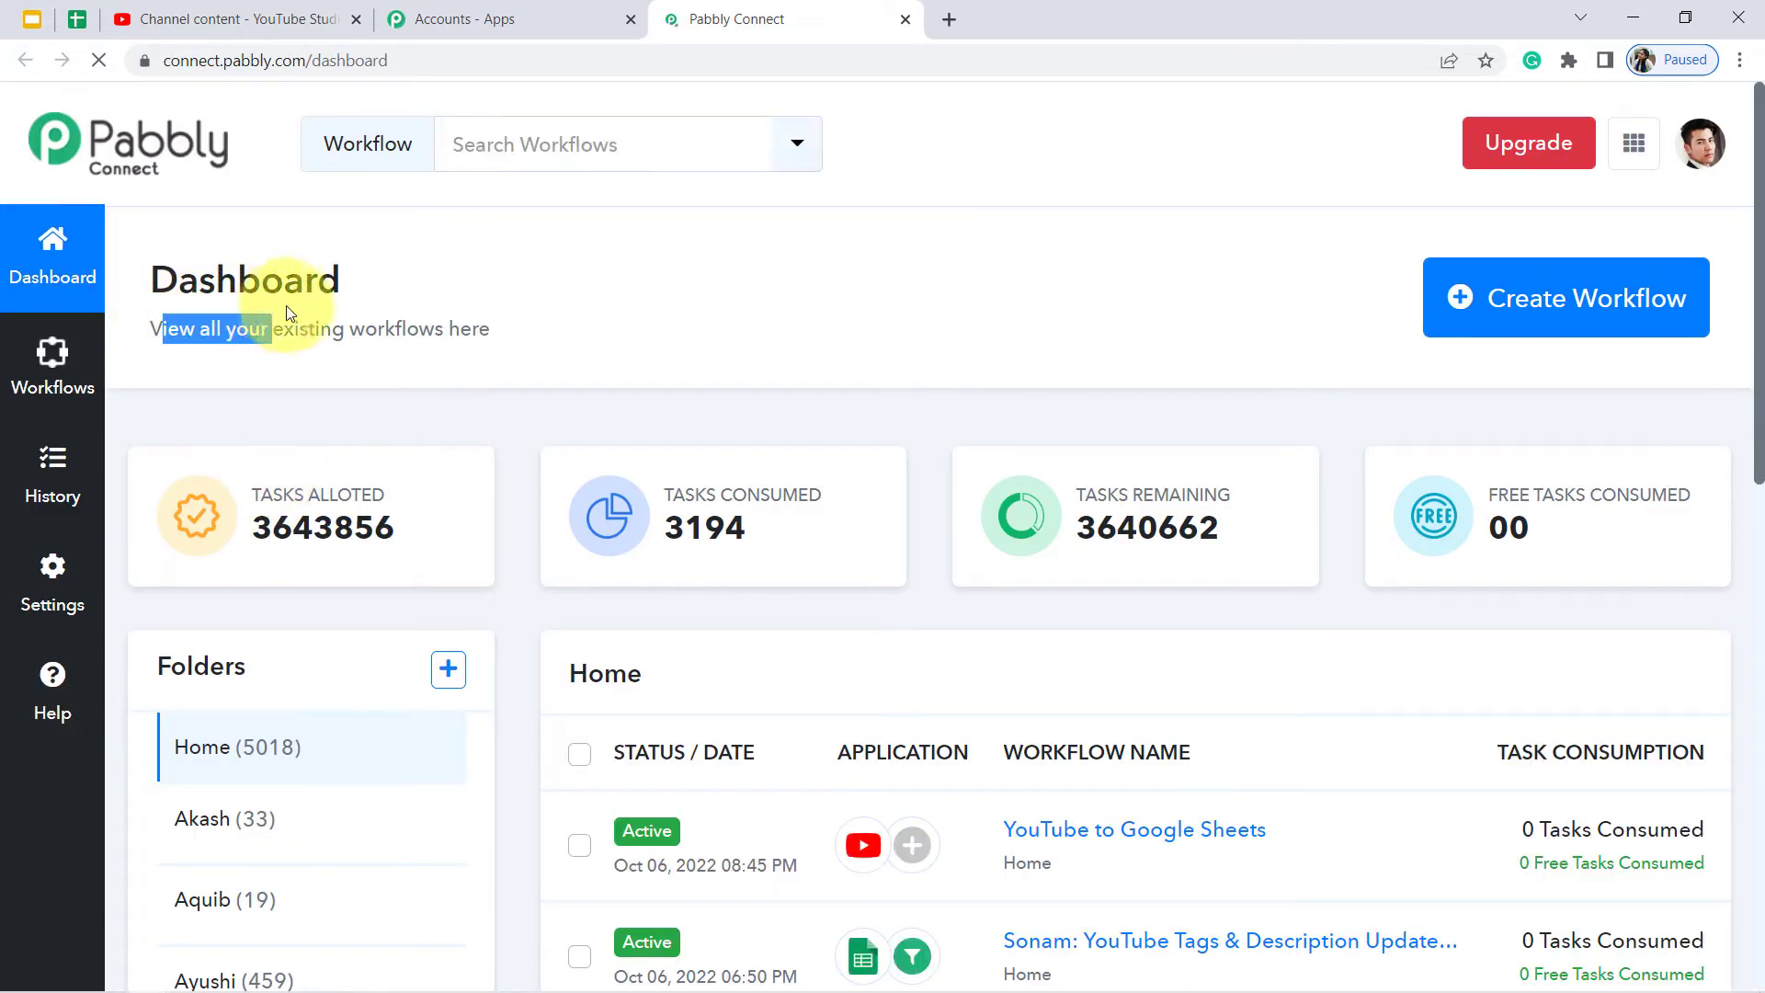
drag(285, 305, 266, 274)
- Create a workflow named "When Comment is Arrived on Video -> Add it to Google Sheets"
click(1516, 322)
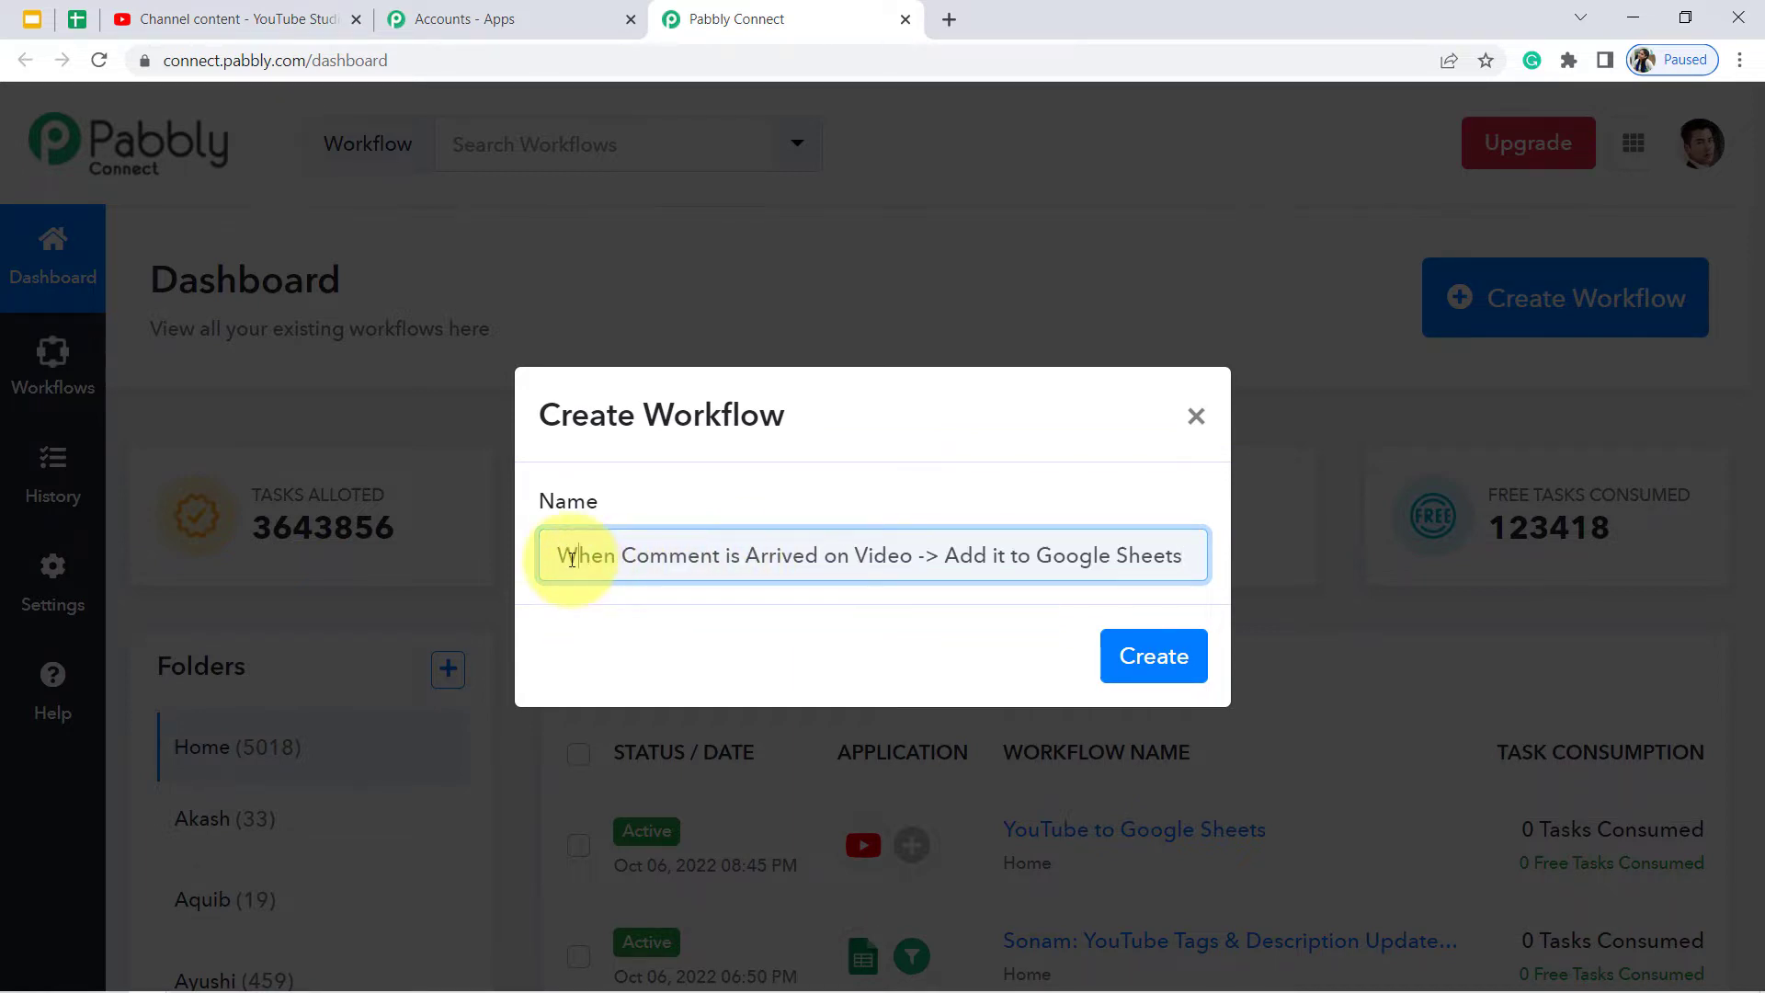
drag(572, 557, 1144, 571)
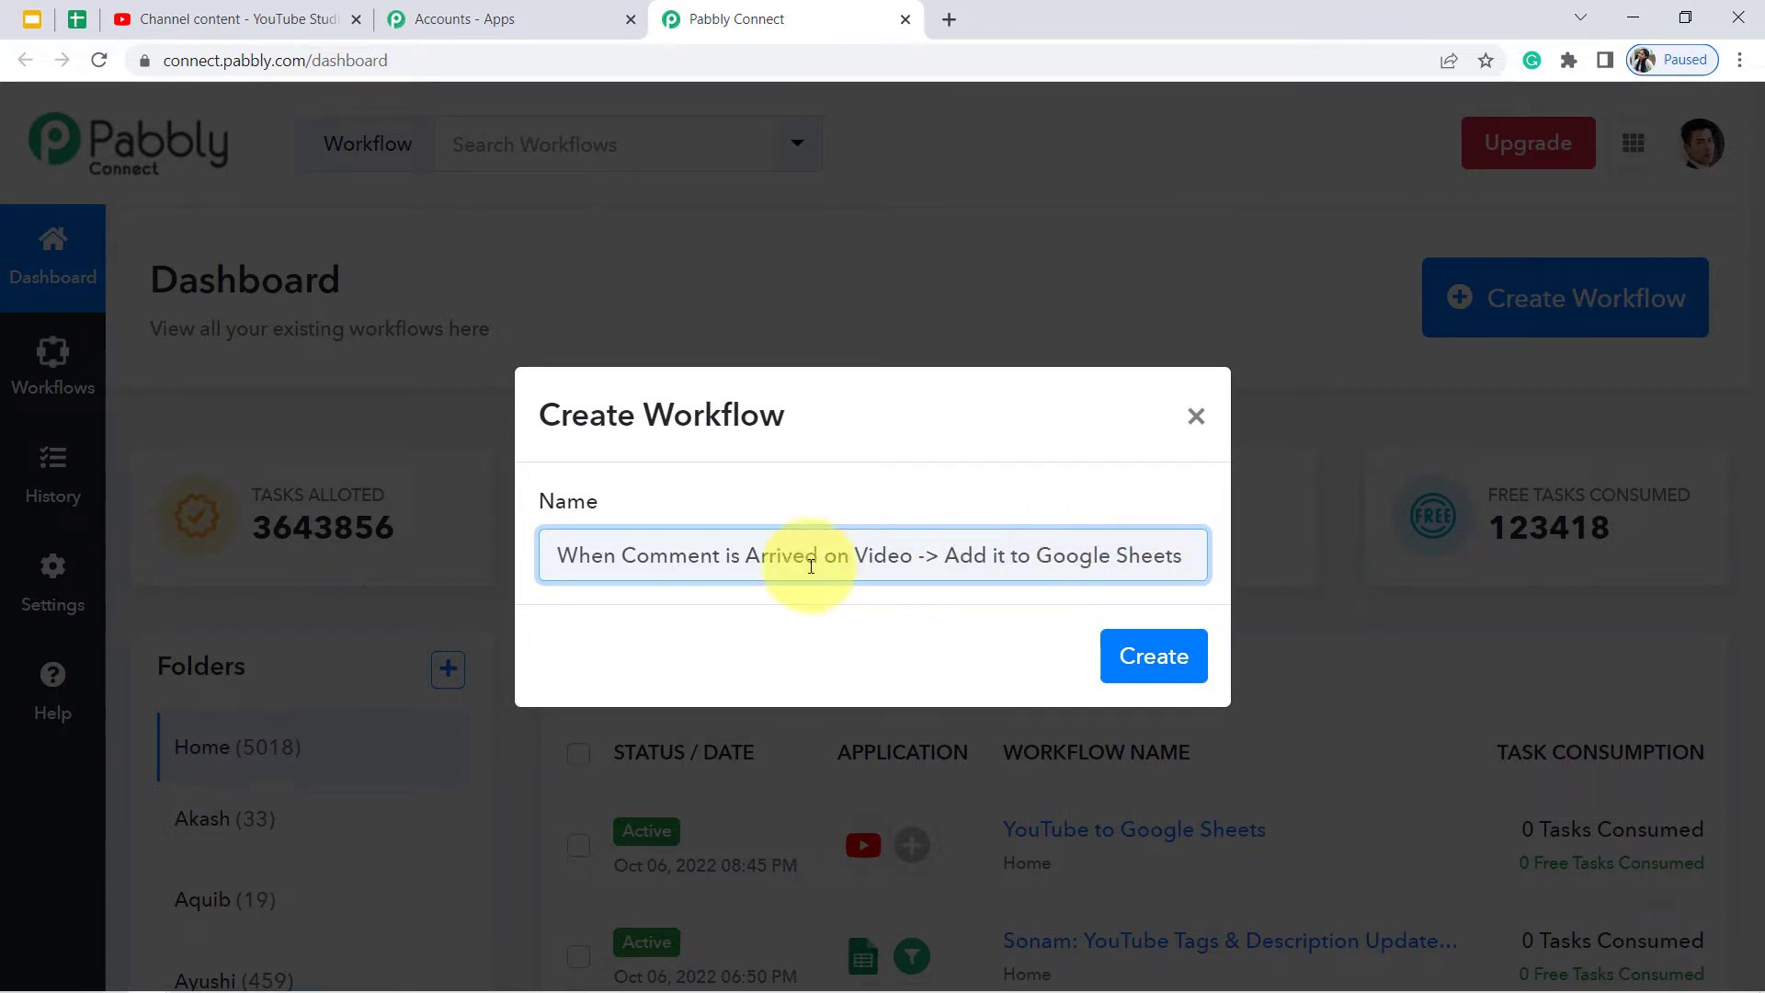
drag(620, 565, 1221, 587)
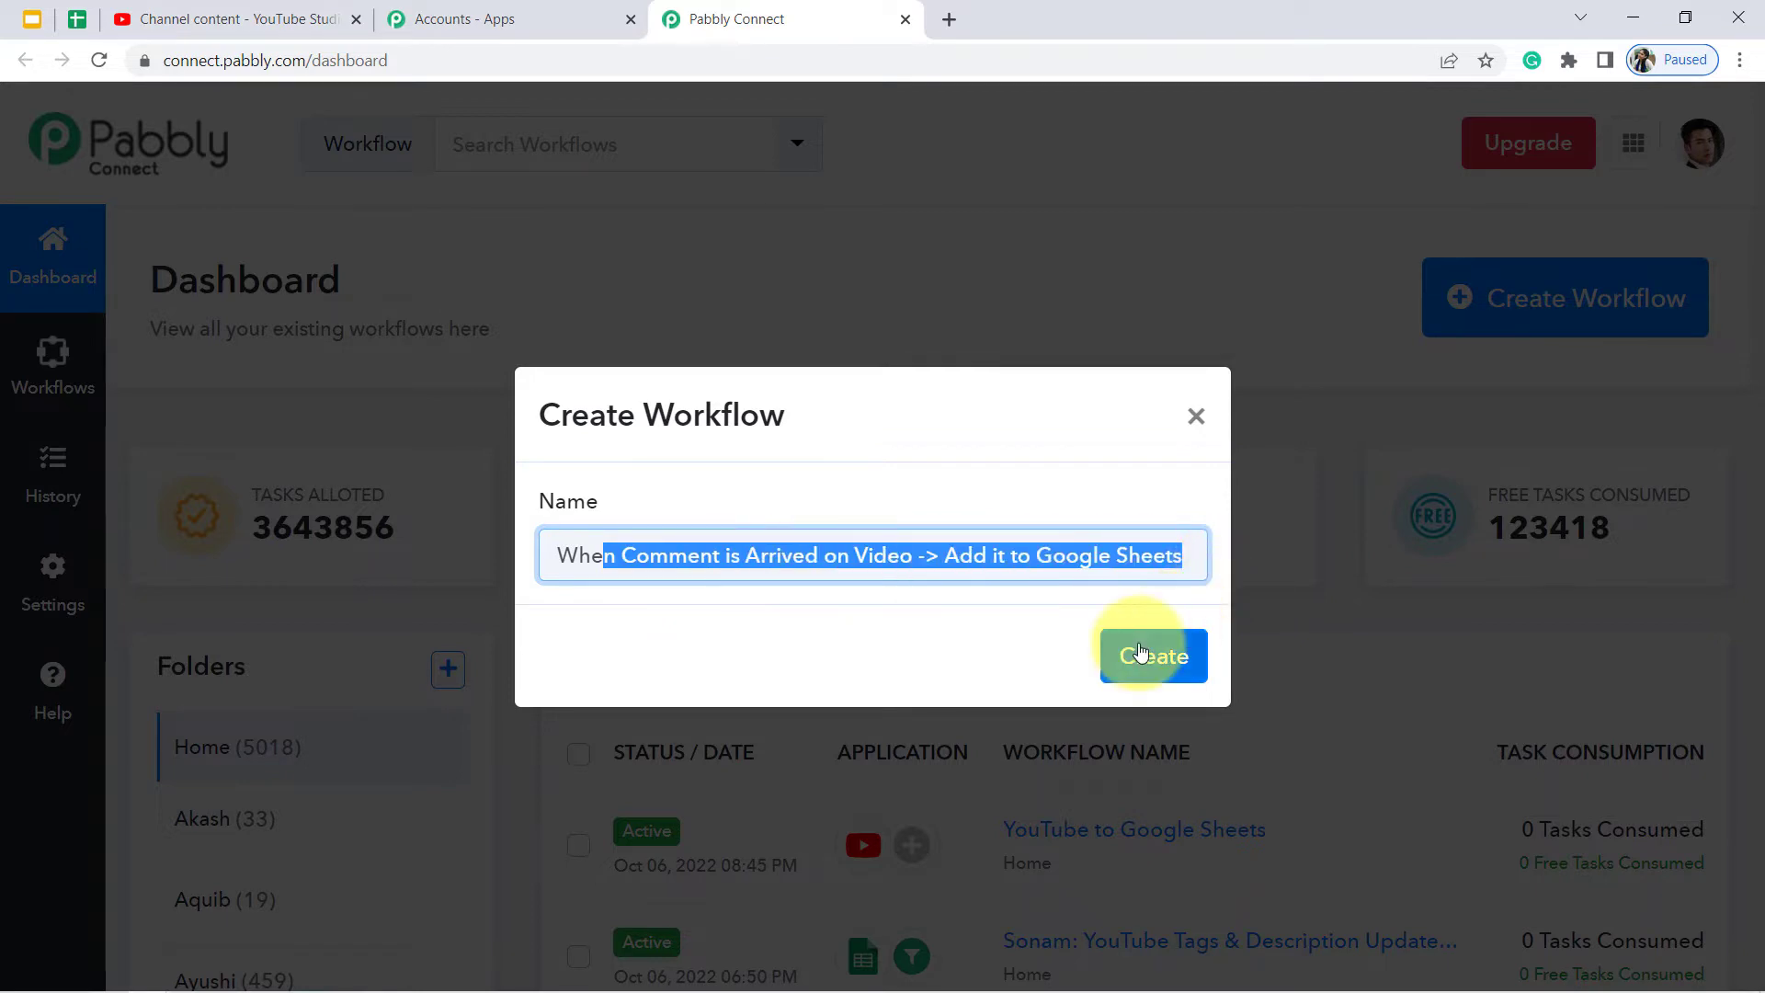
click(1144, 653)
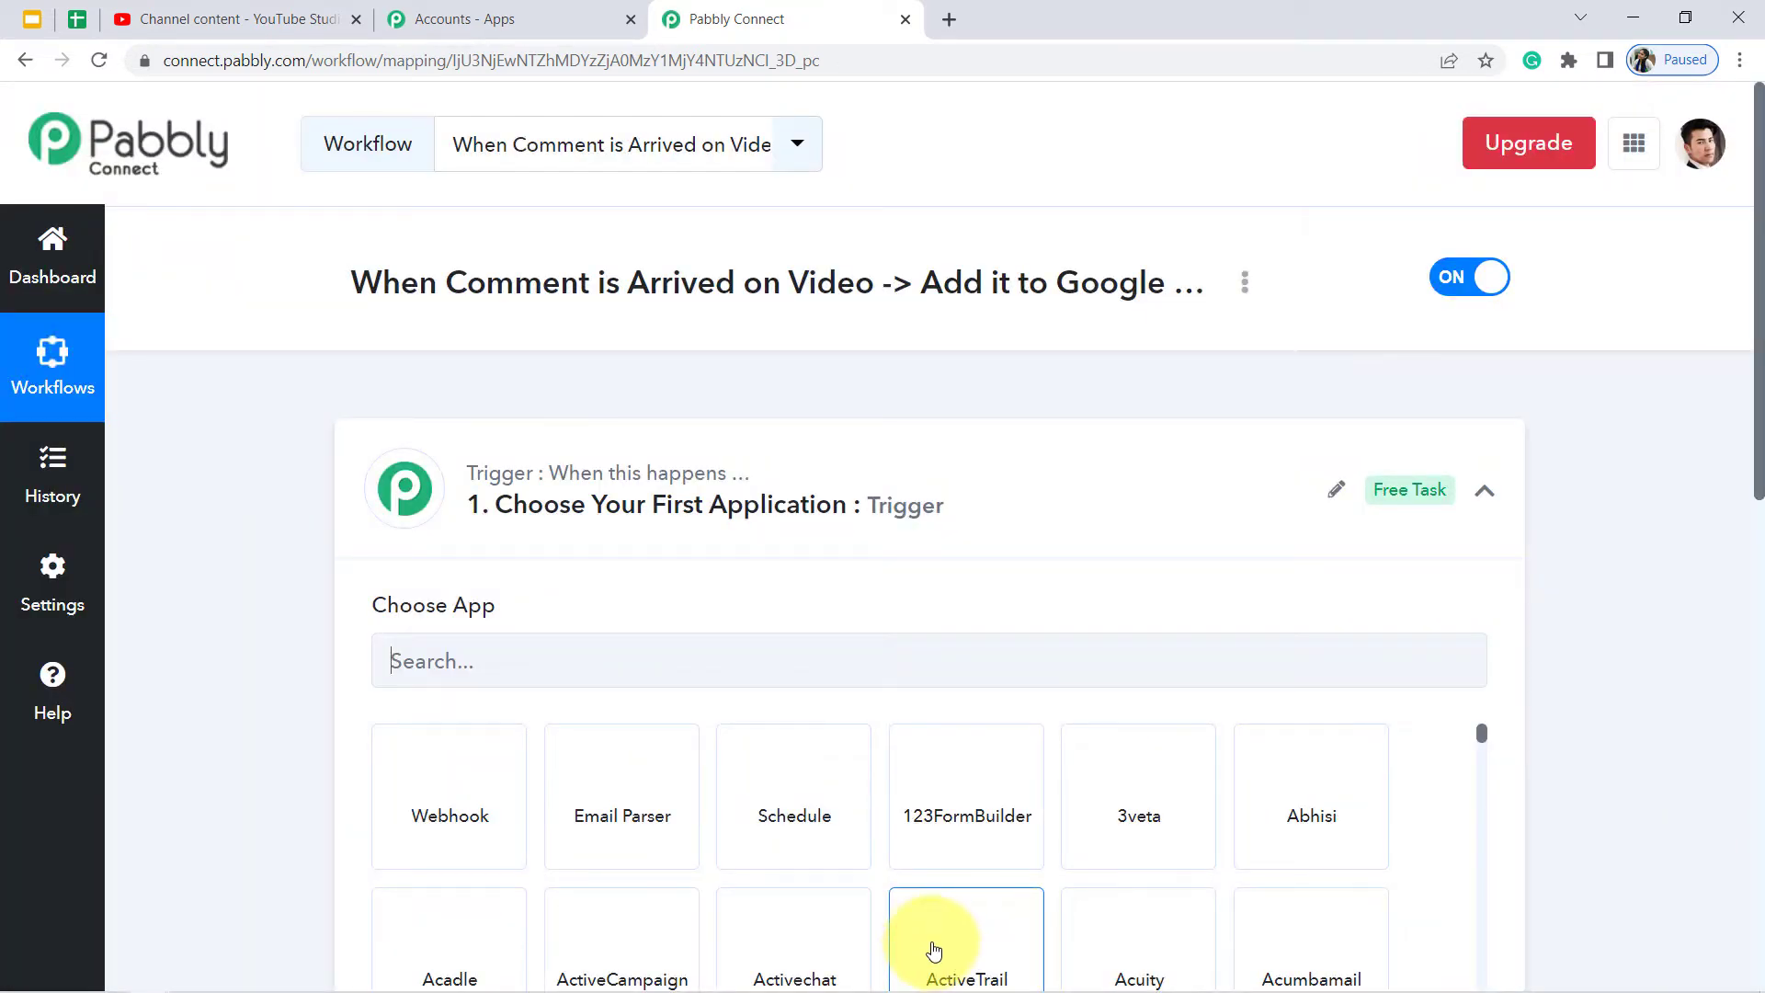
- Set the workflow's trigger application to YouTube with the trigger event New Comment on a Video
click(662, 518)
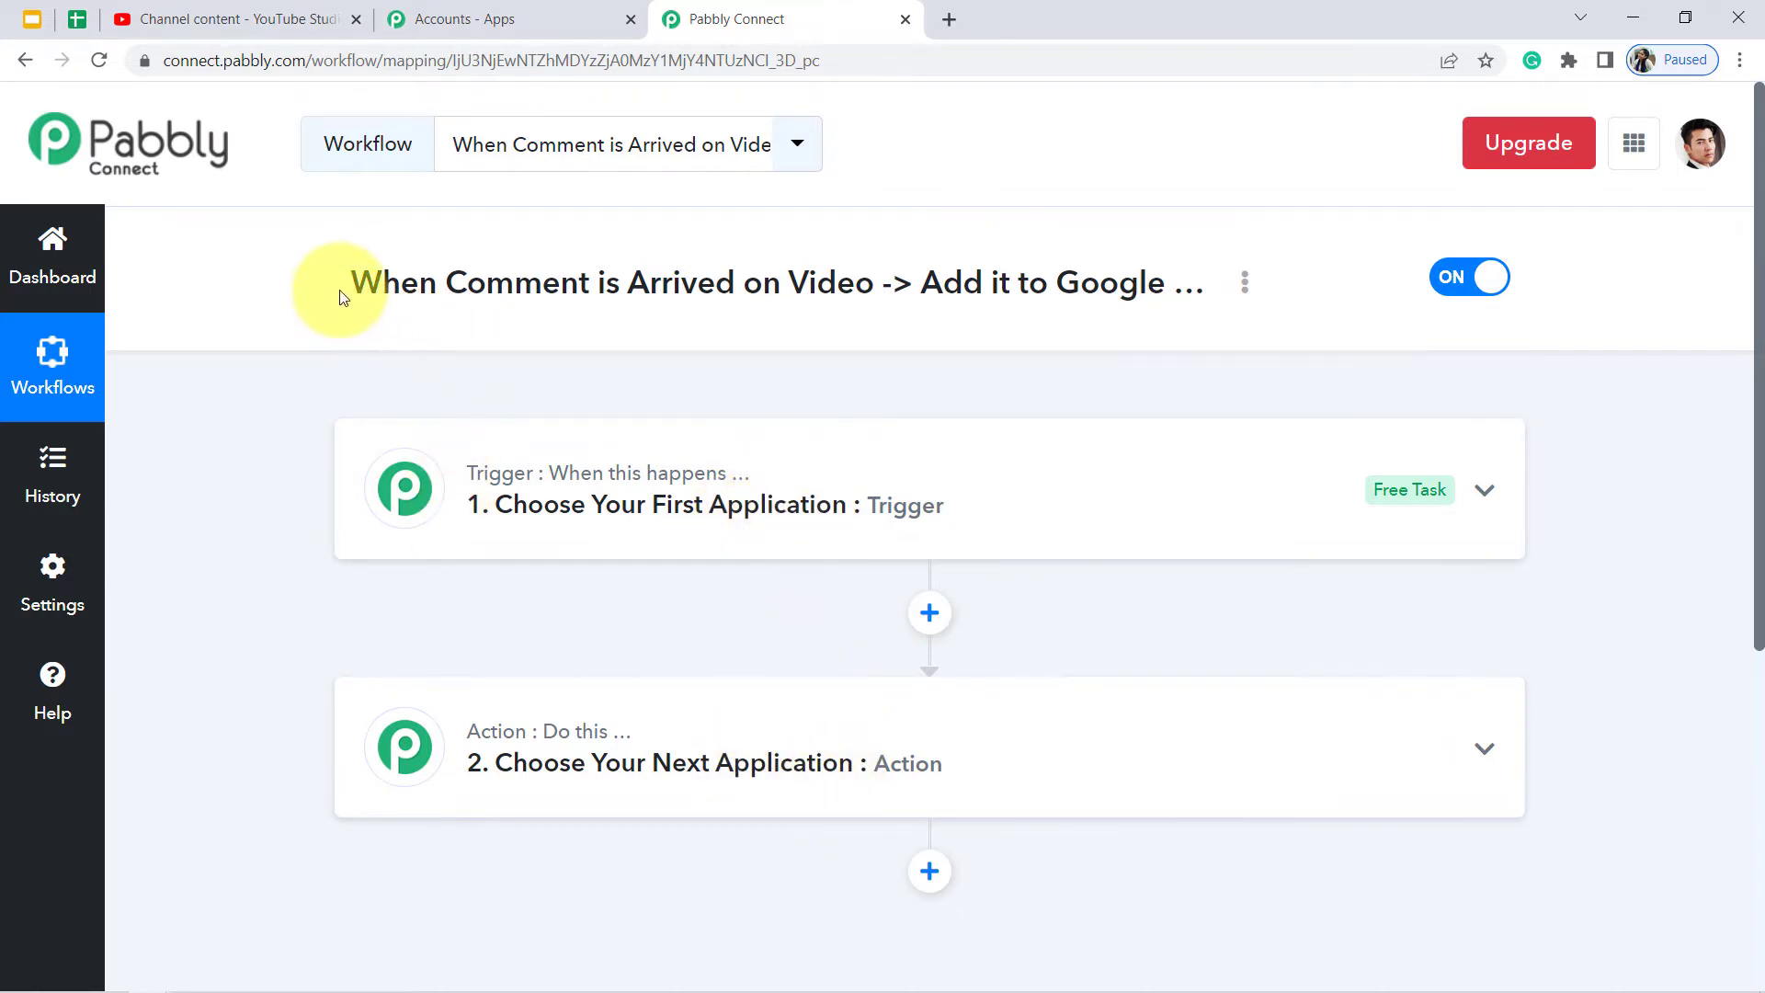
drag(347, 285, 1280, 288)
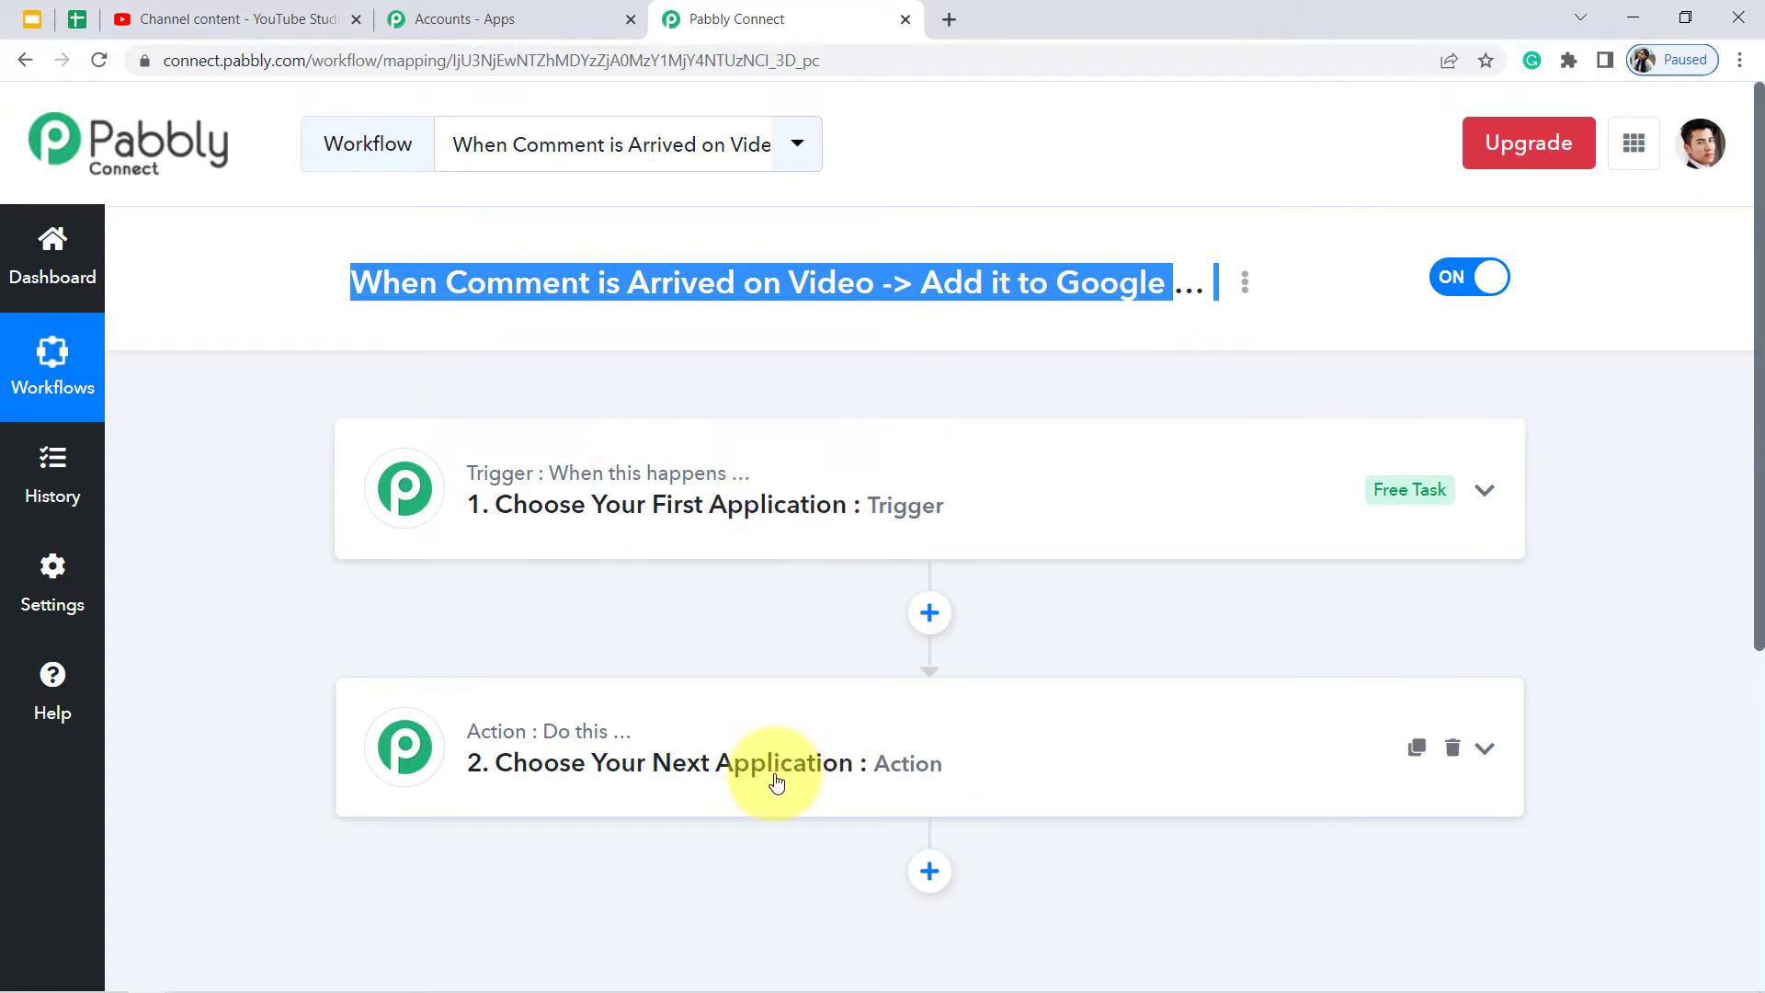
click(712, 489)
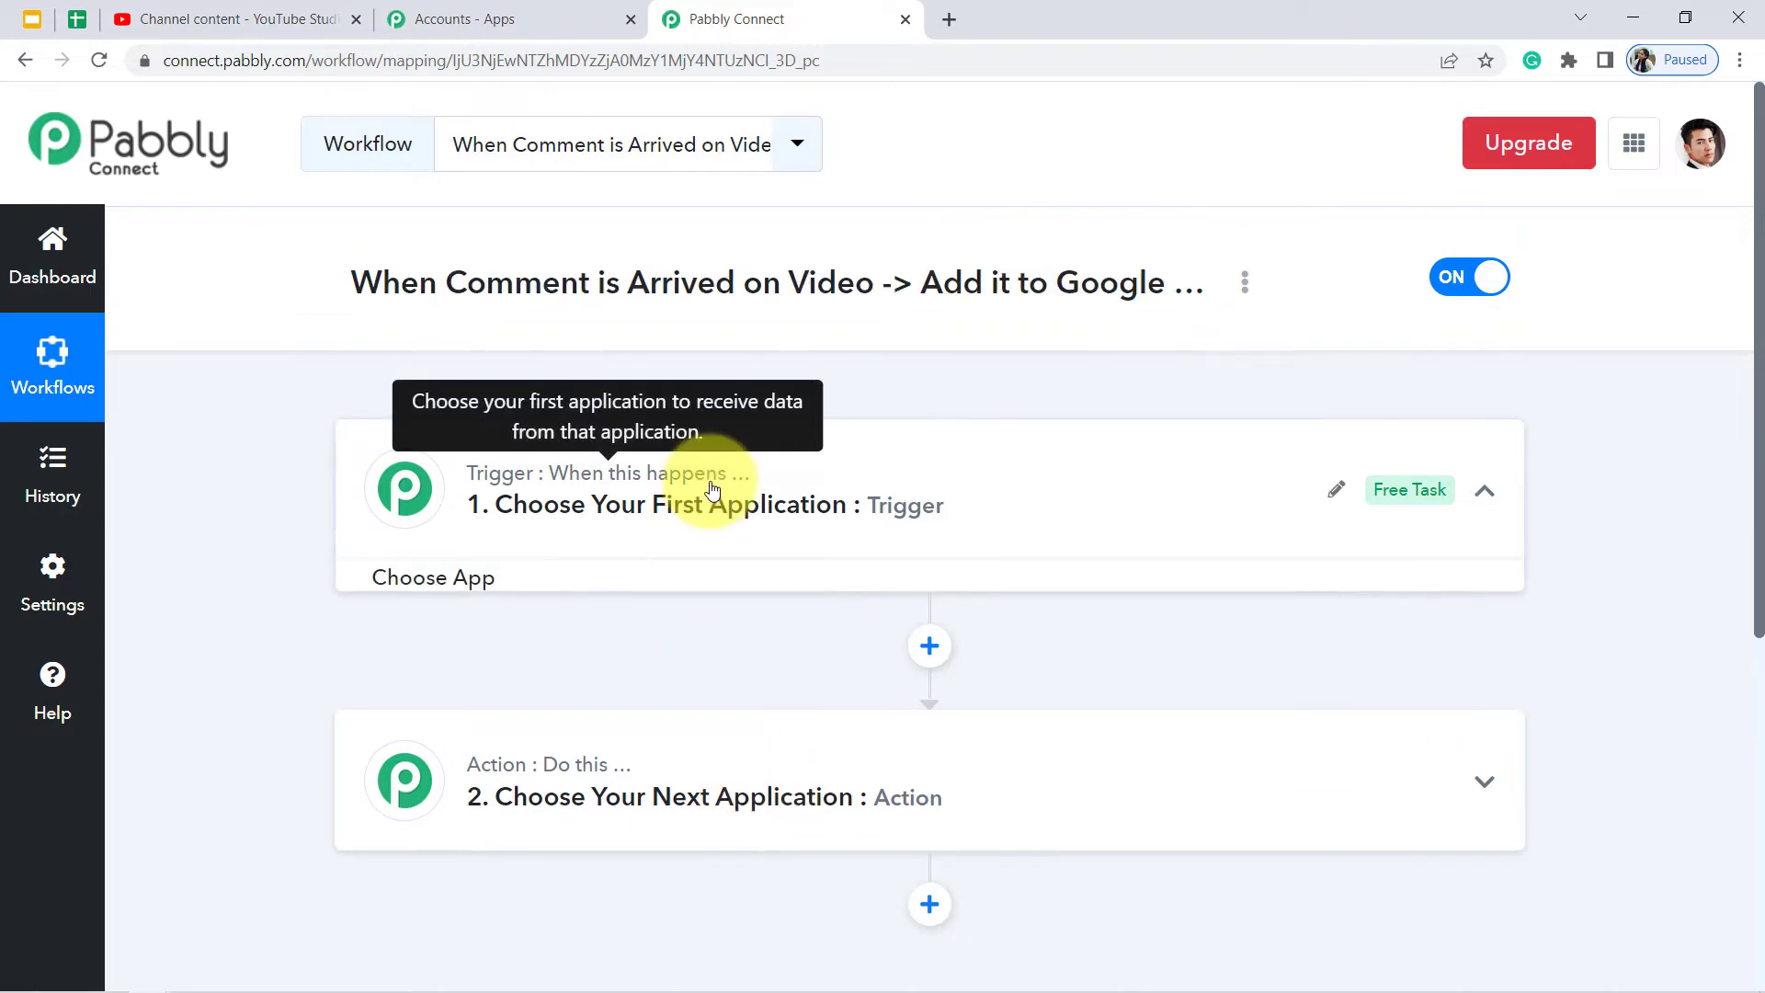
scroll(1733, 383, down, 2)
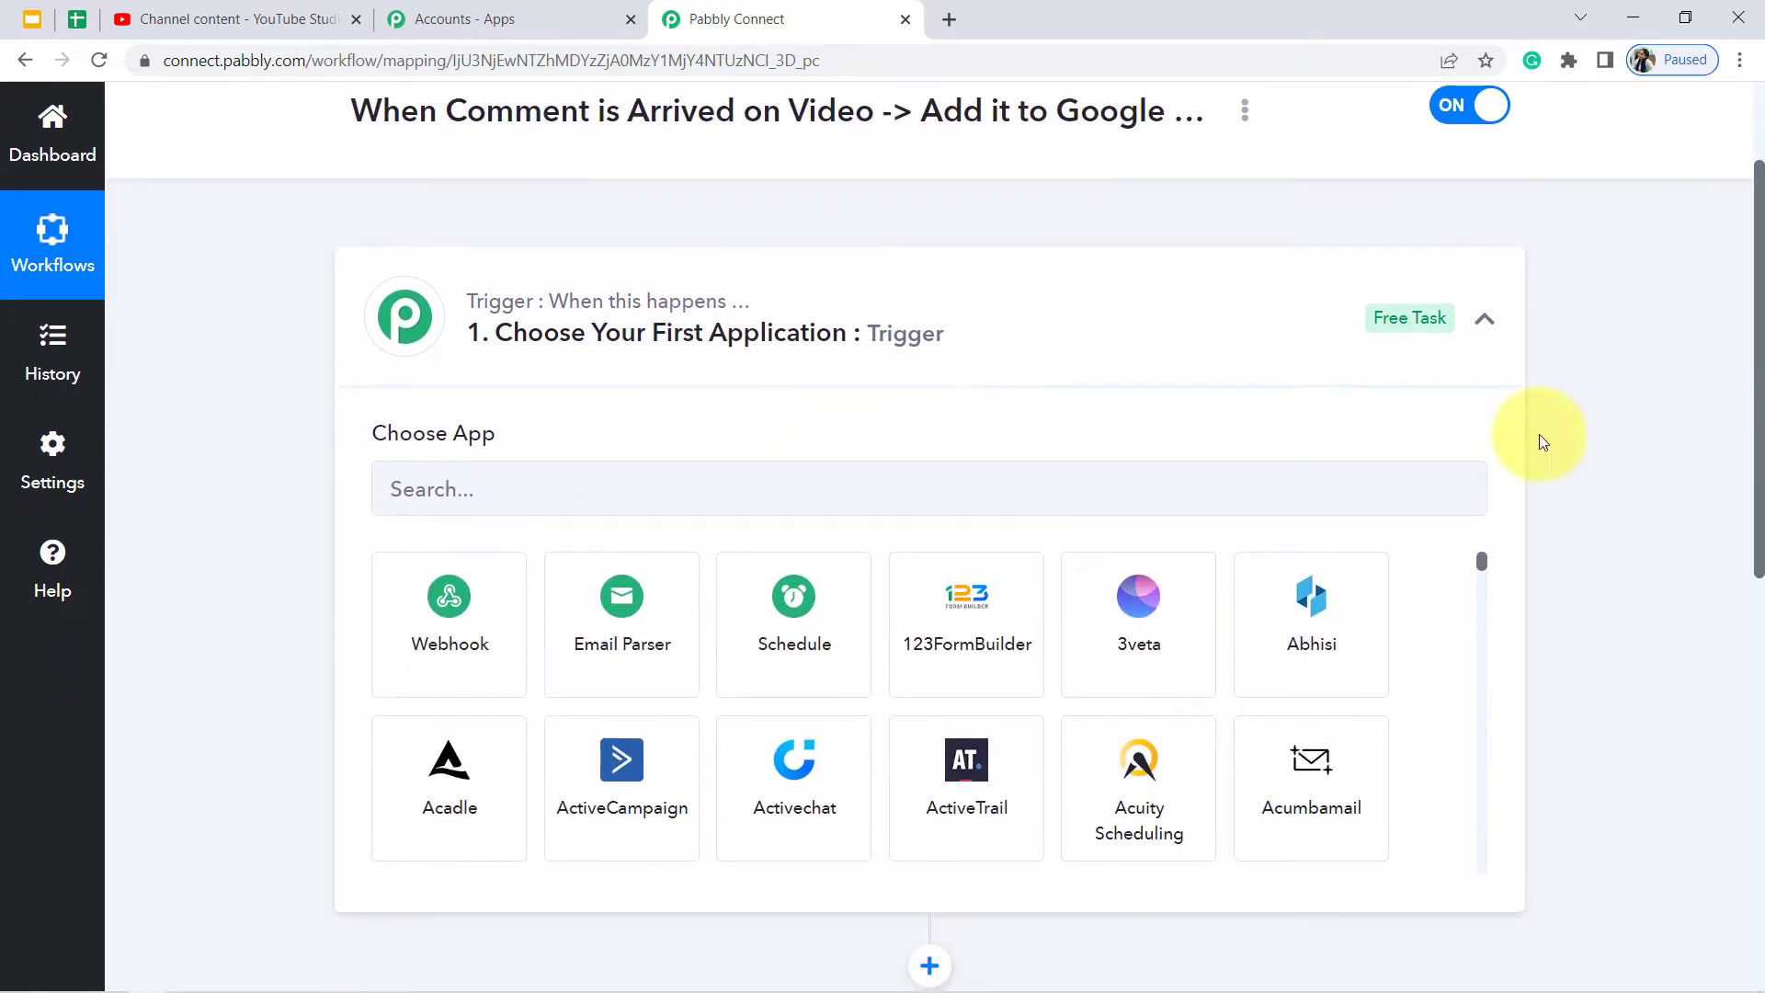
click(500, 485)
text(you)
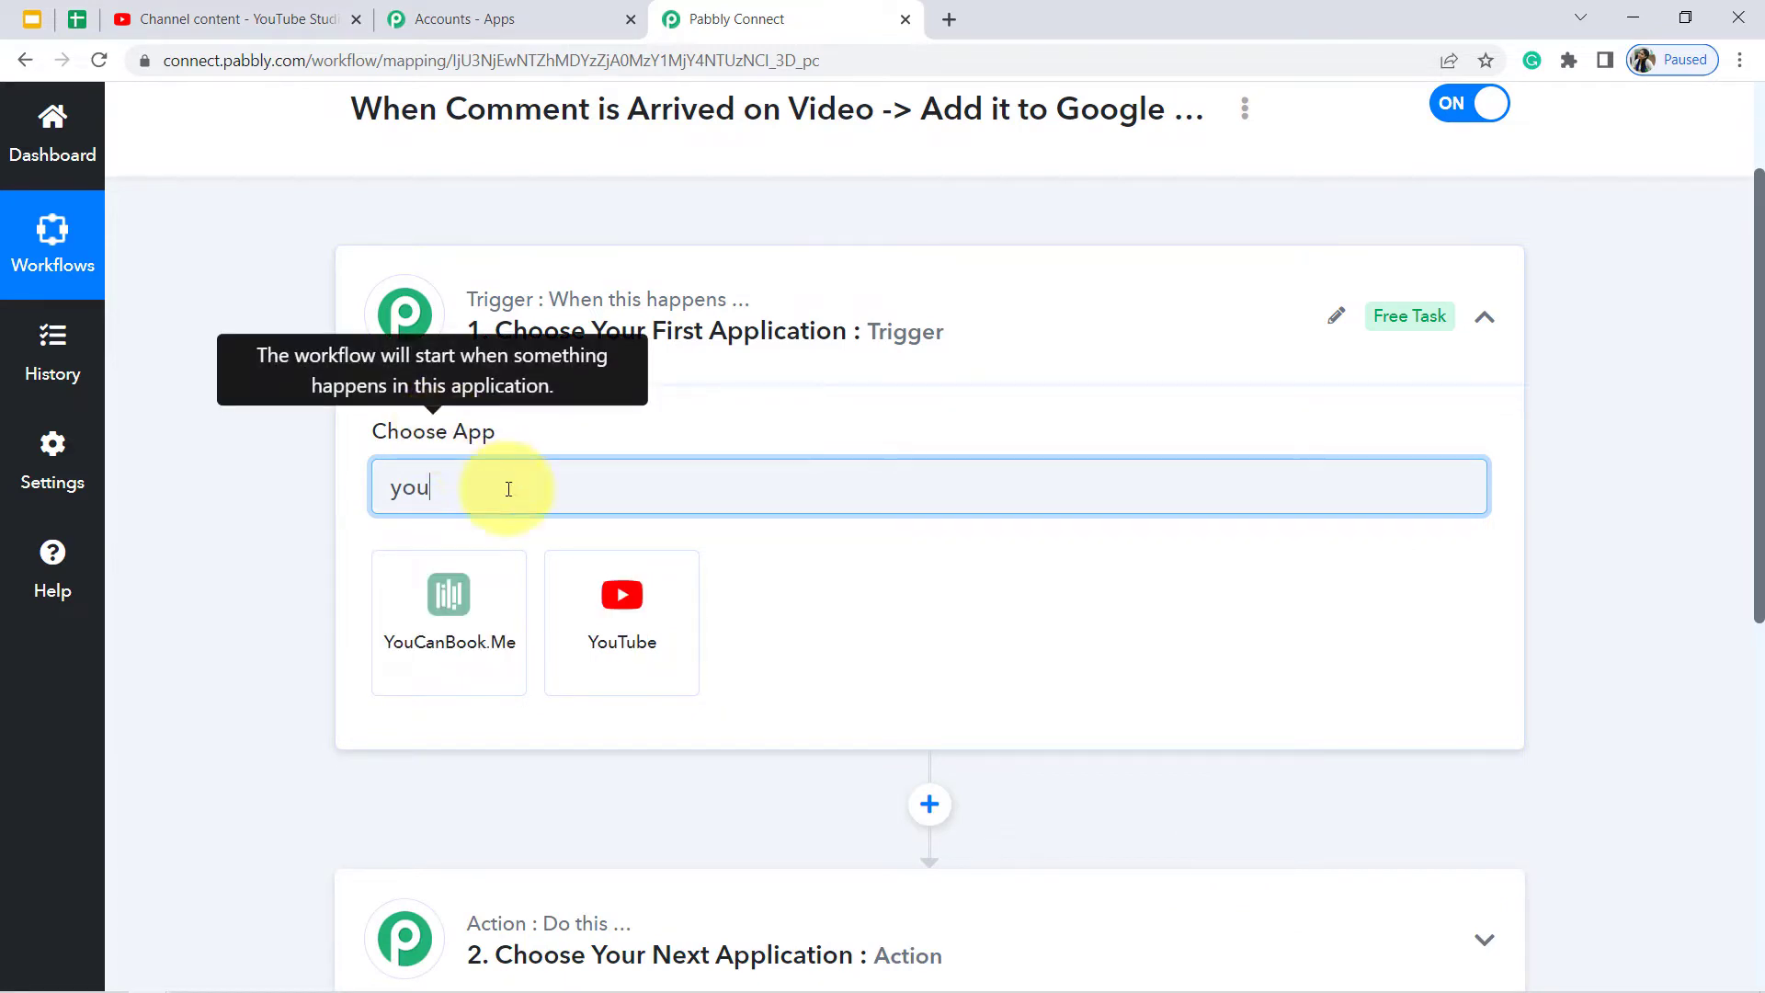
click(670, 643)
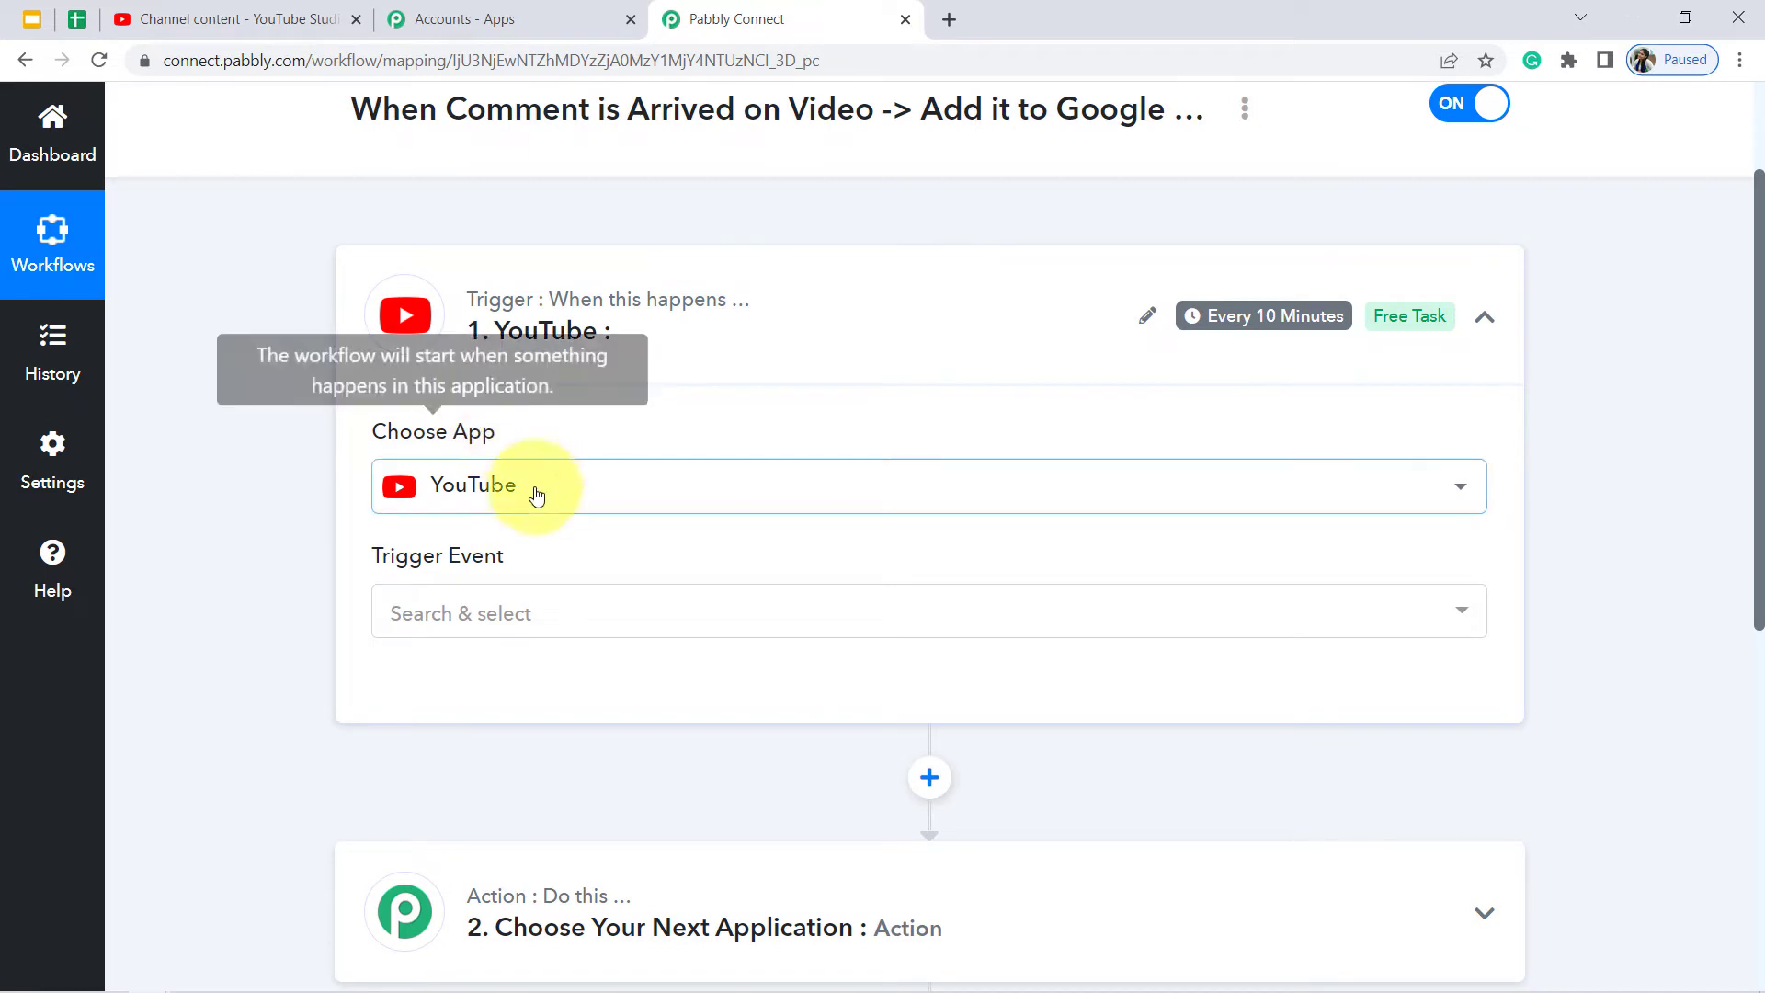
click(425, 625)
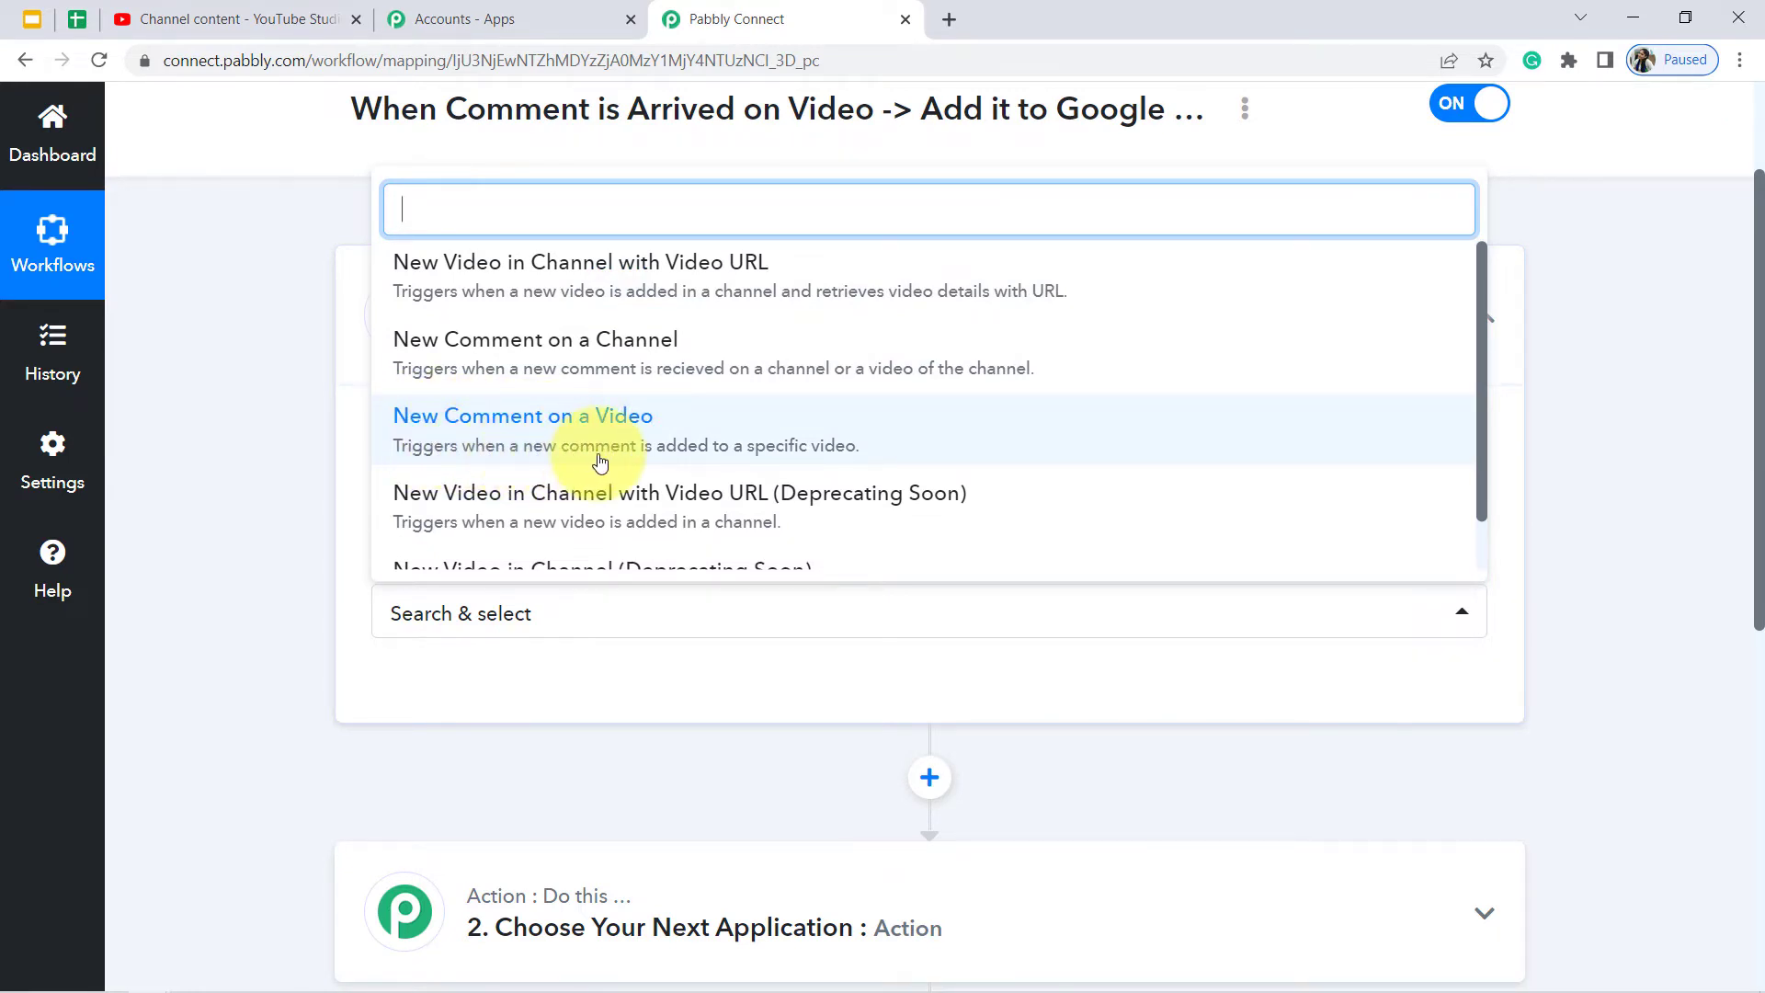
click(806, 454)
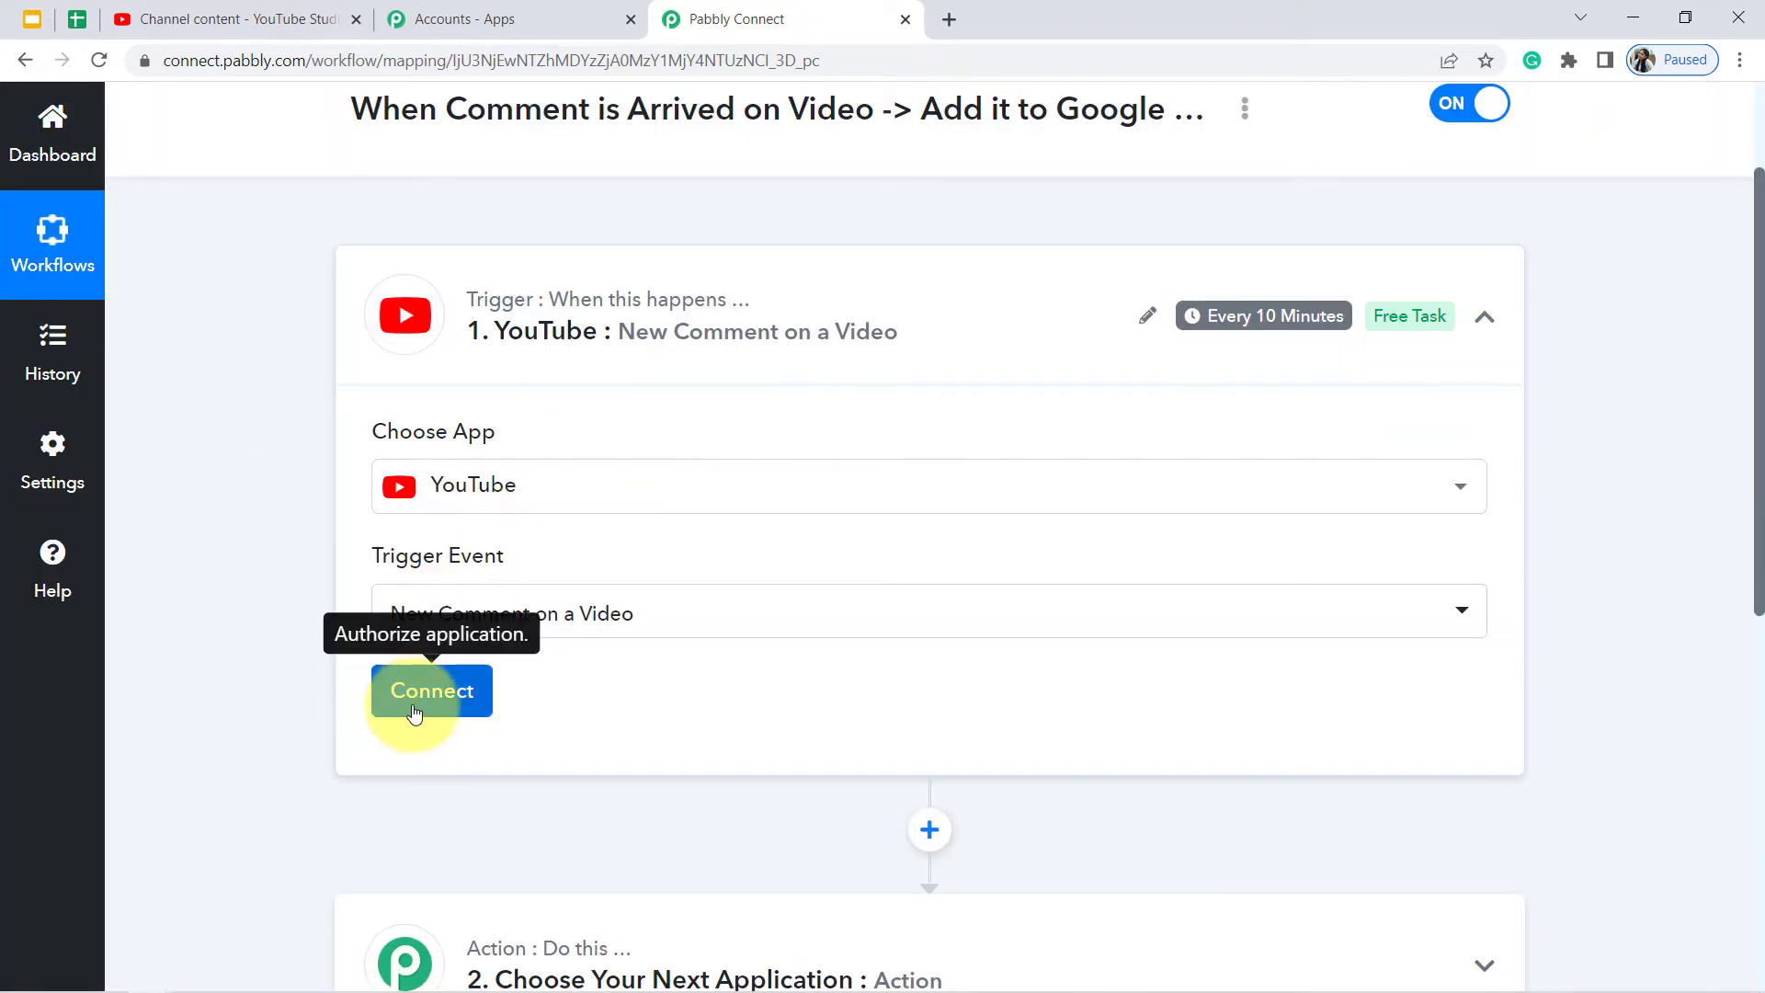
- Add a new YouTube connection to the trigger and authorize it with the channel's Google account
click(415, 707)
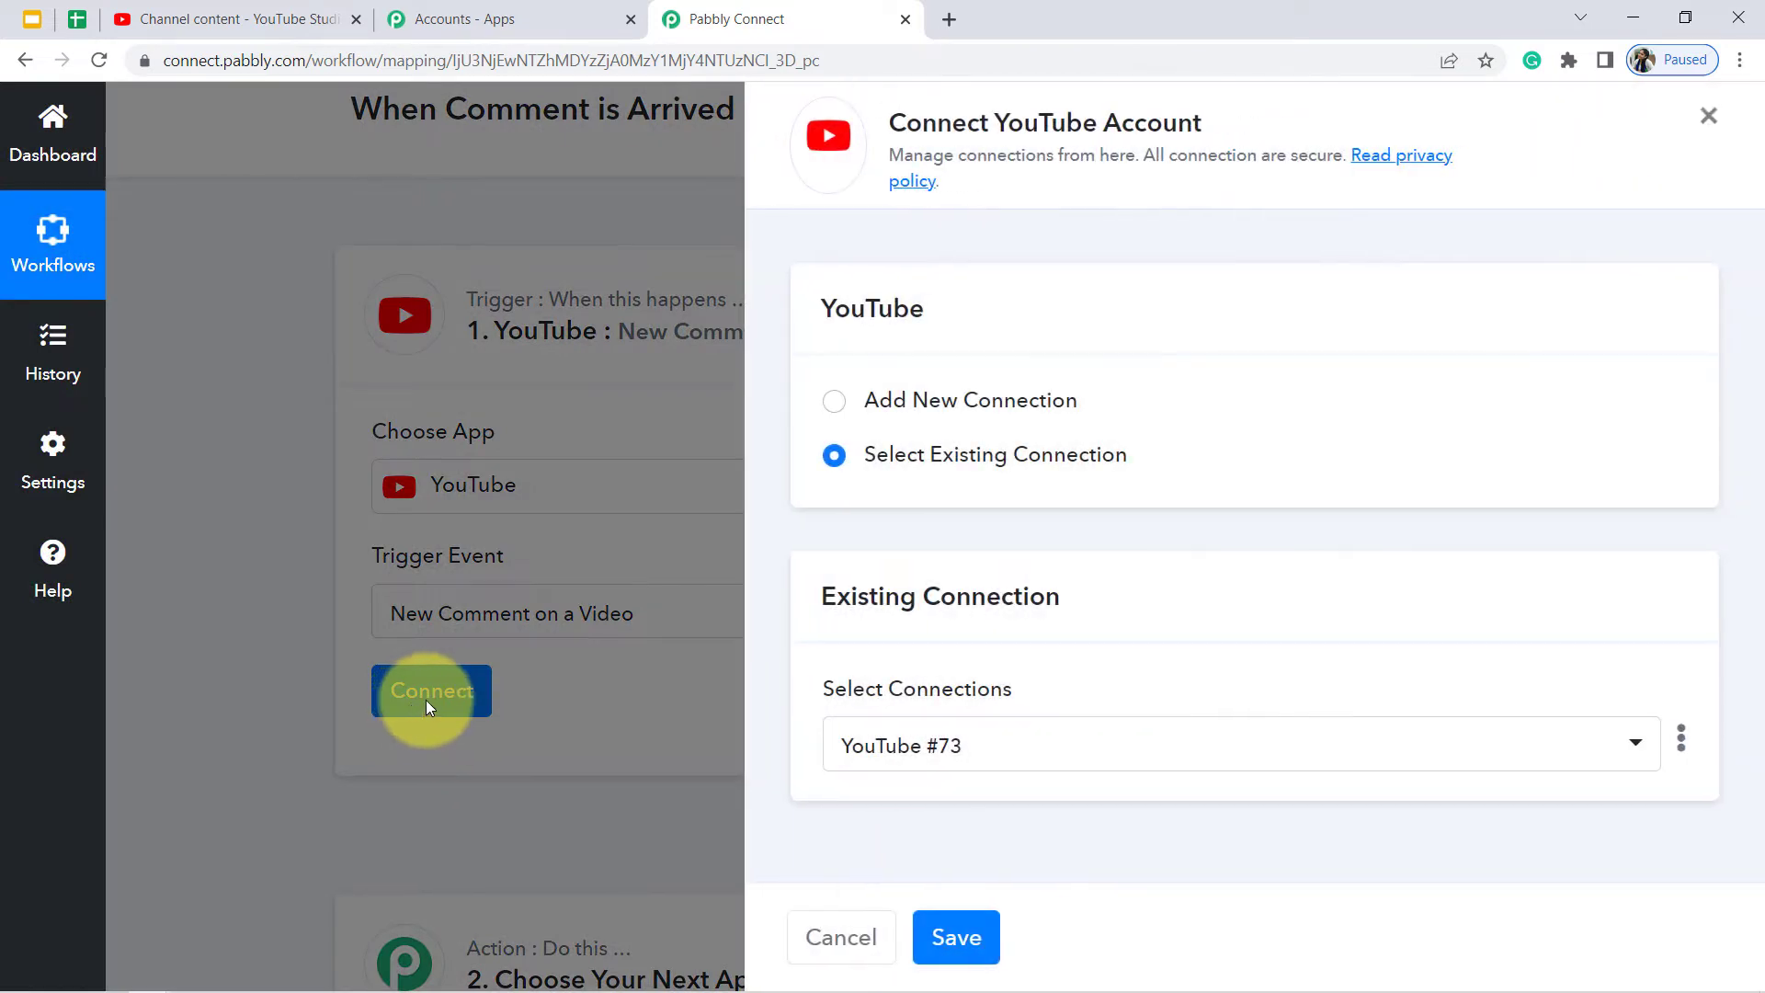
click(928, 405)
click(937, 708)
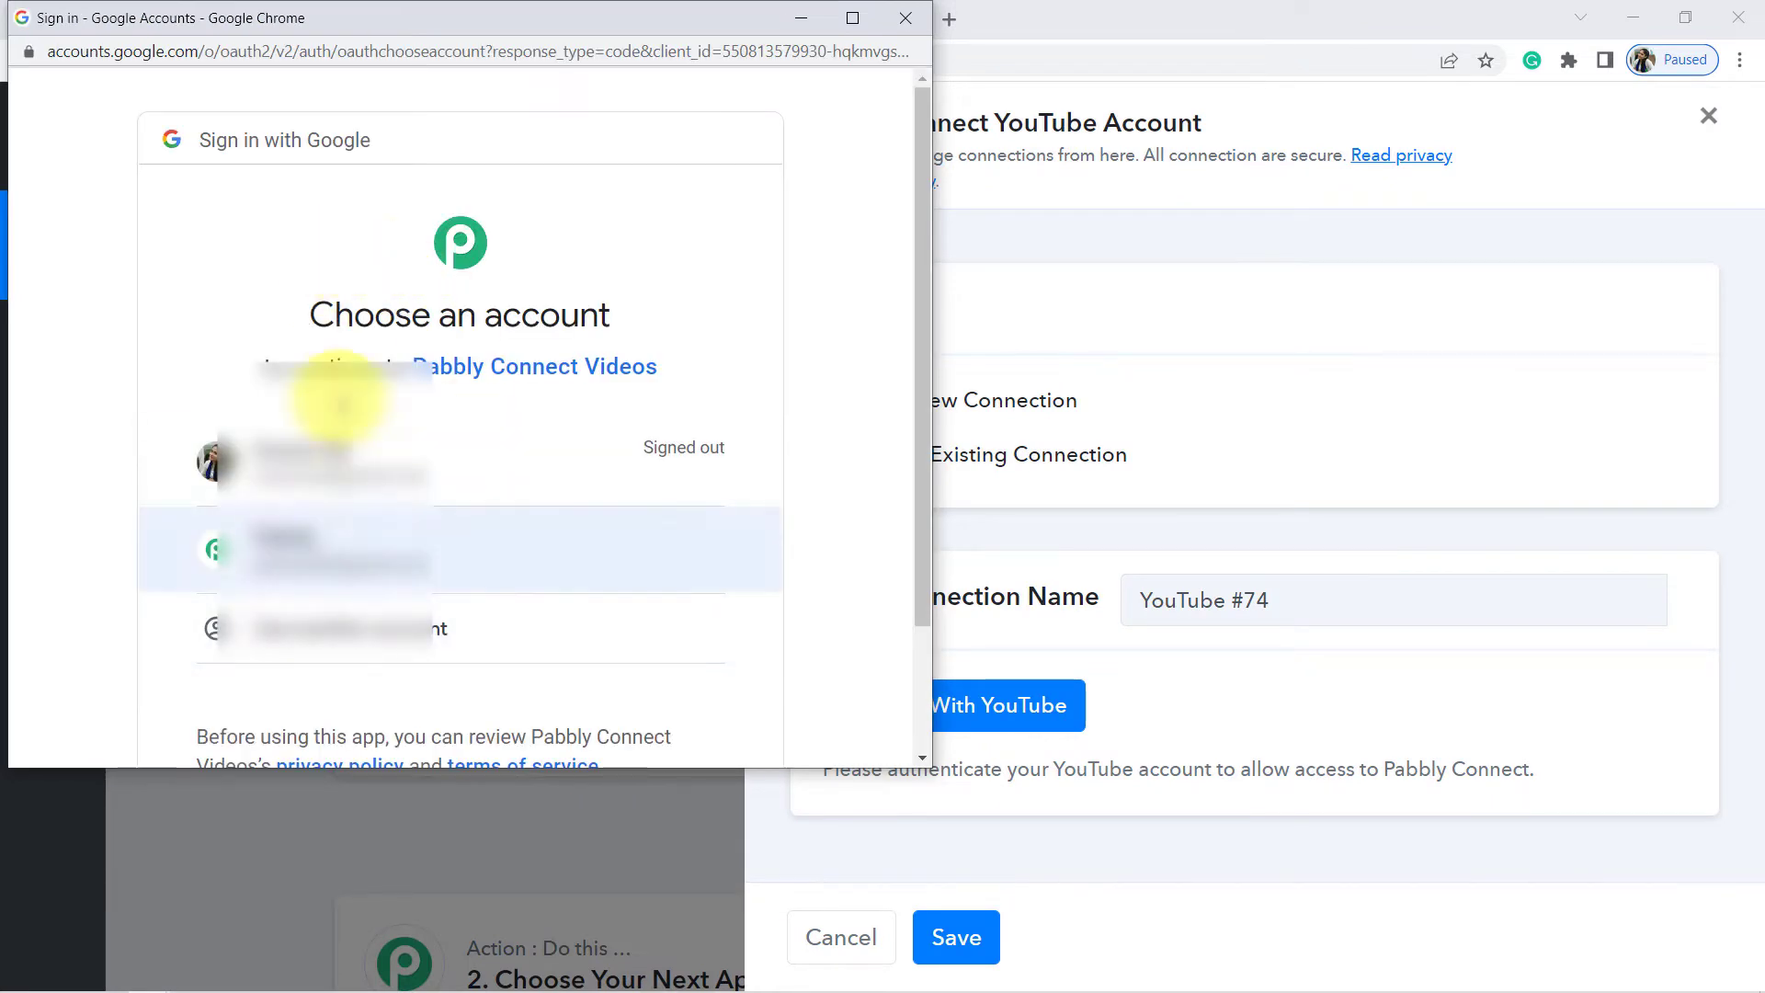
click(313, 549)
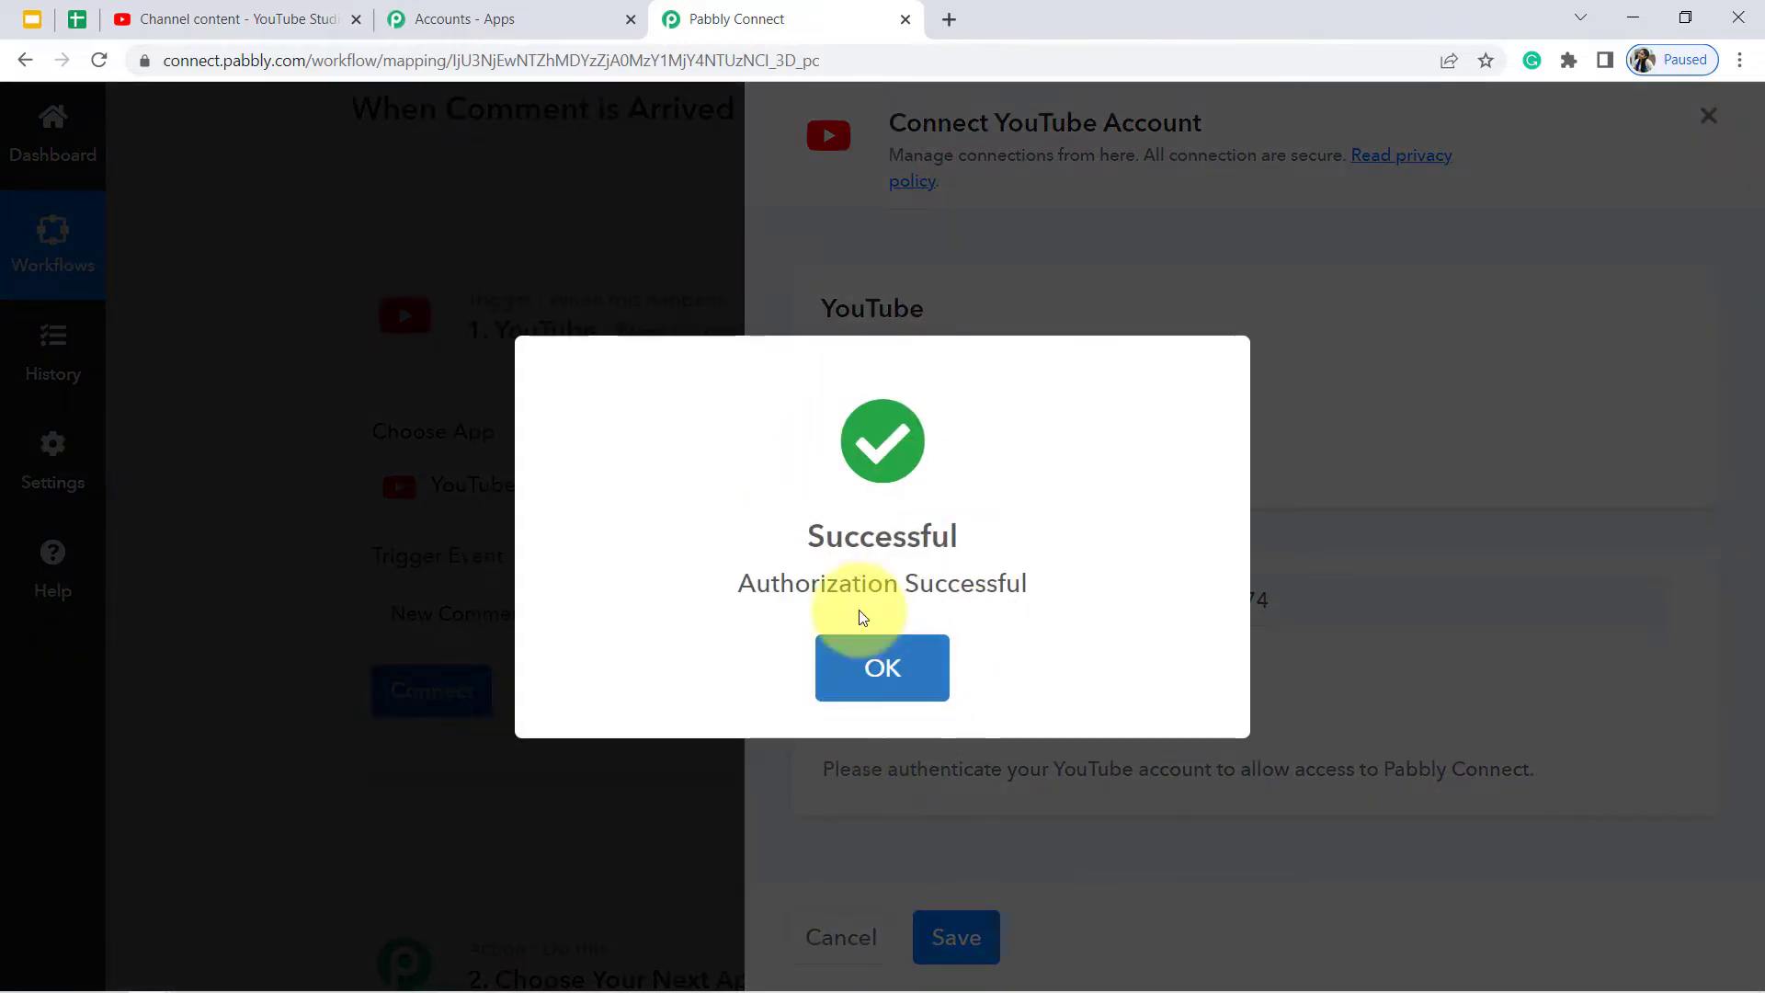
click(868, 663)
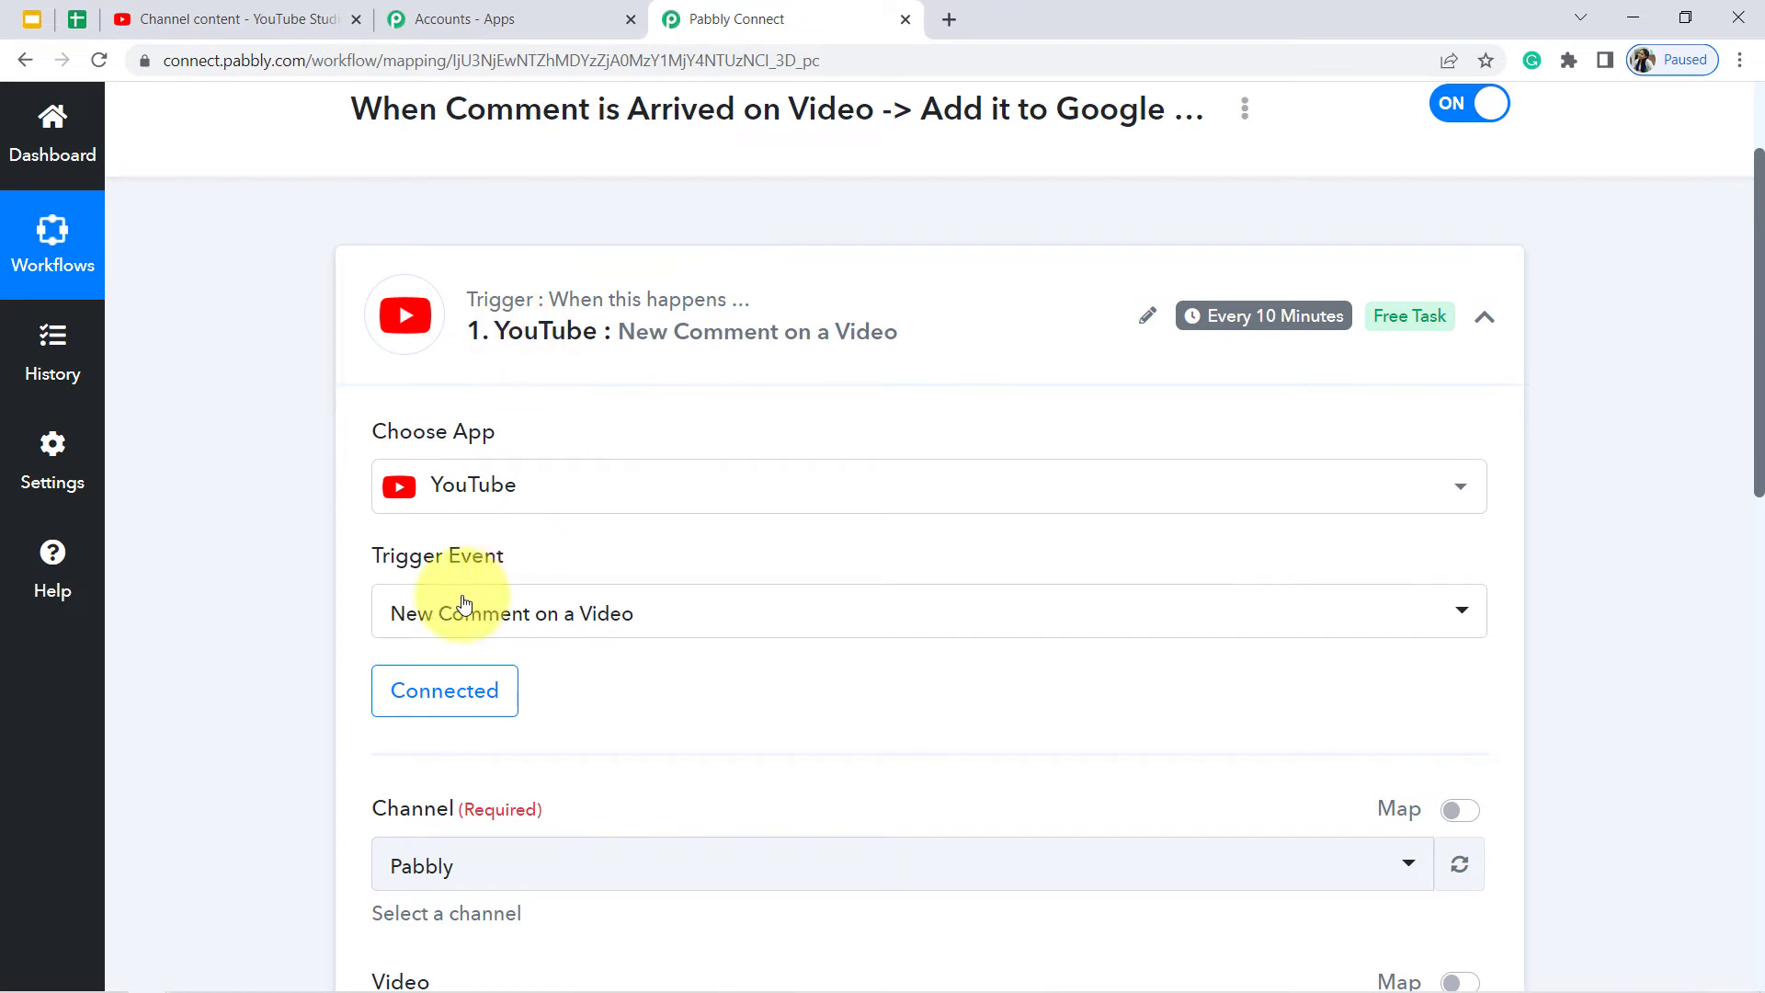
- Check the trigger's Channel and Video selections against the channel name and video list in YouTube Studio
drag(1758, 377, 1758, 543)
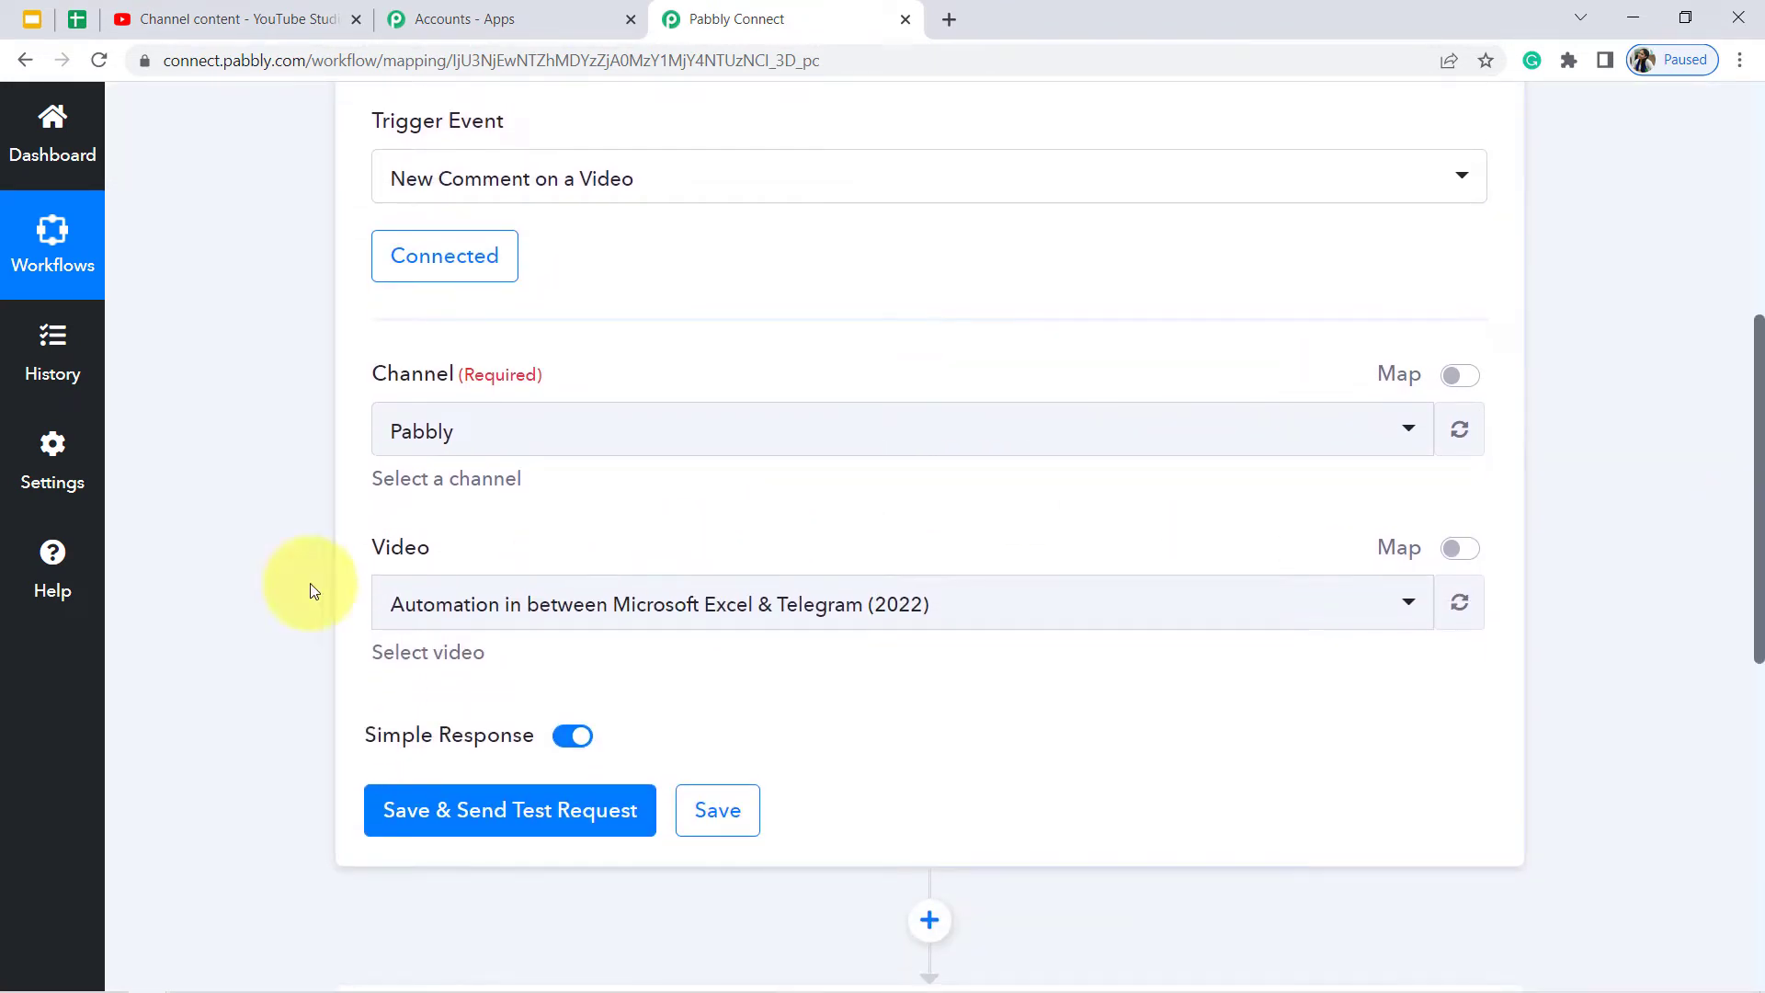
drag(394, 547, 492, 545)
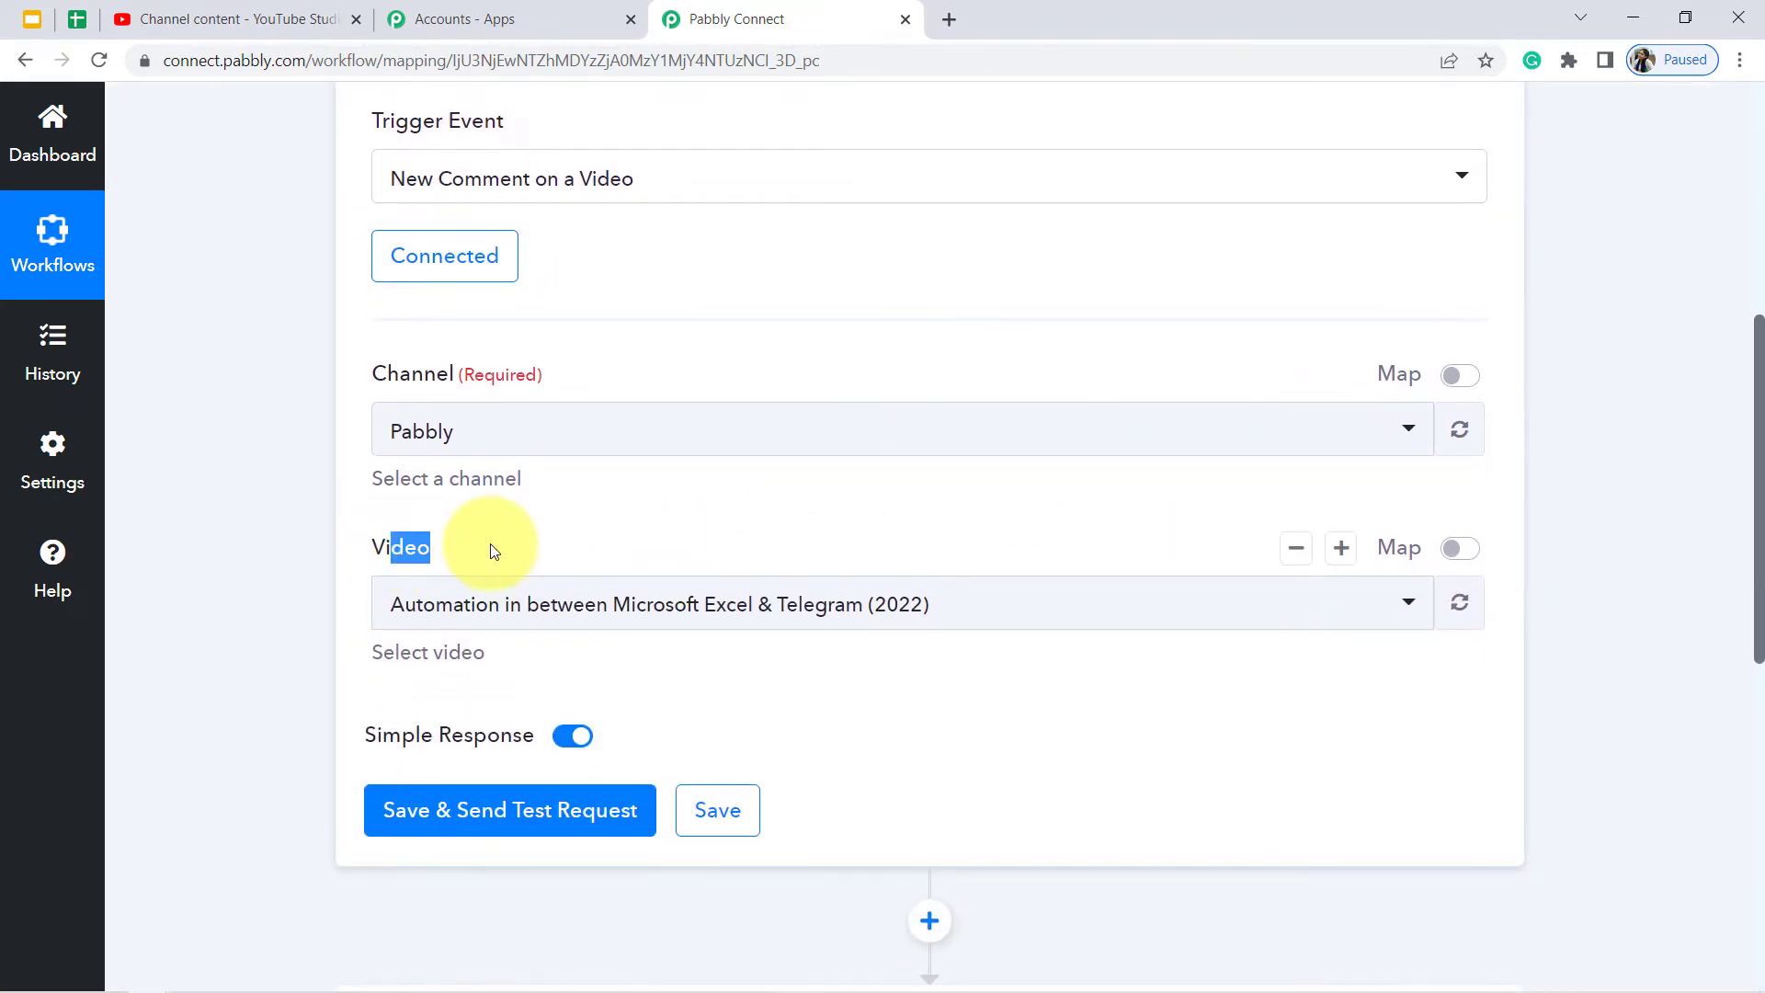
click(457, 439)
click(300, 460)
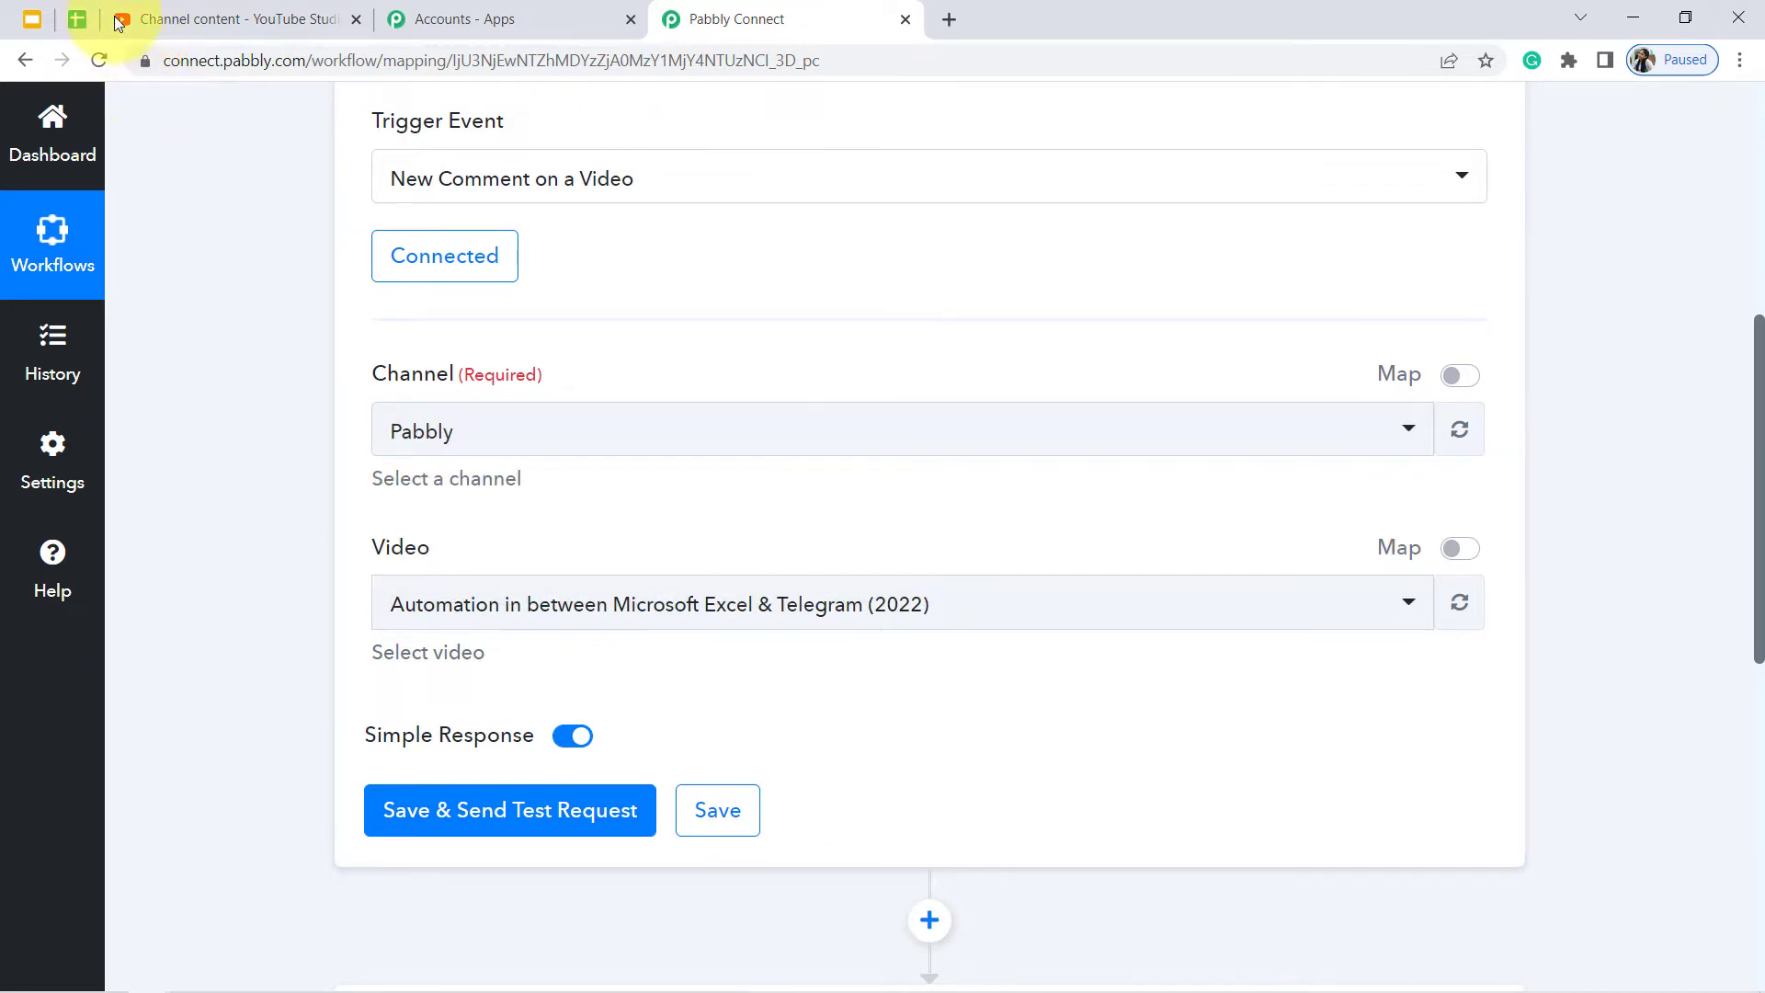
click(166, 20)
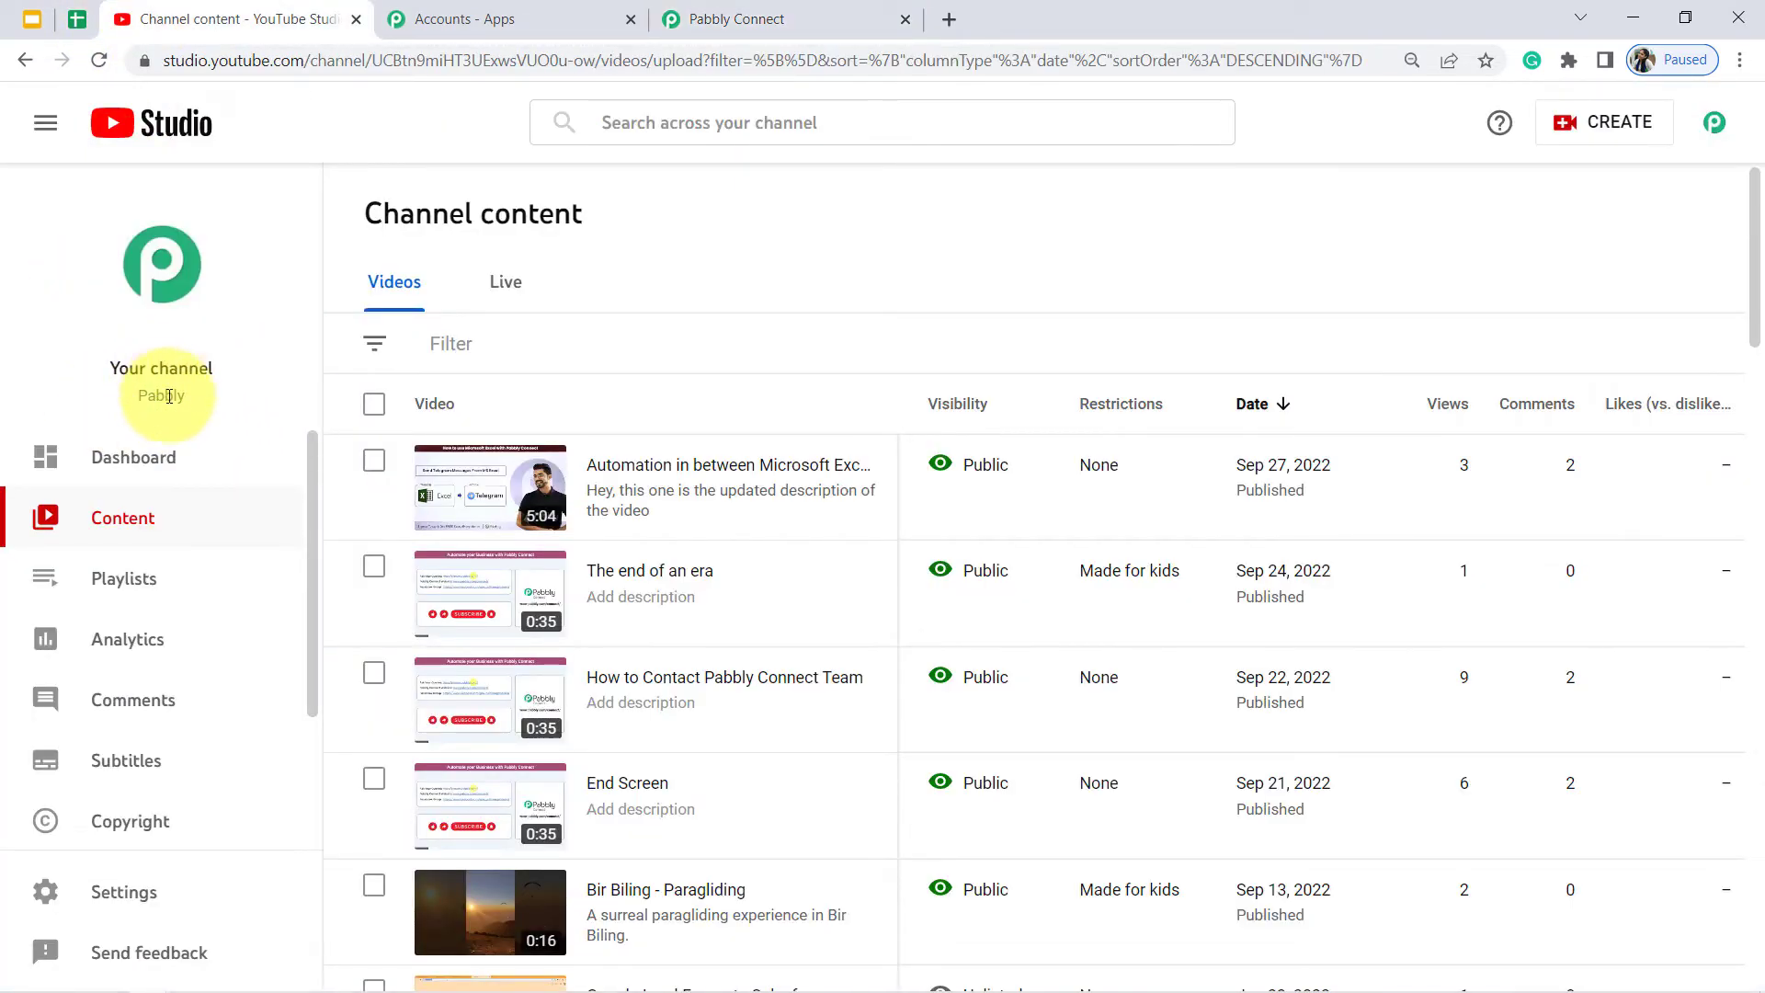
click(680, 18)
drag(639, 9, 515, 19)
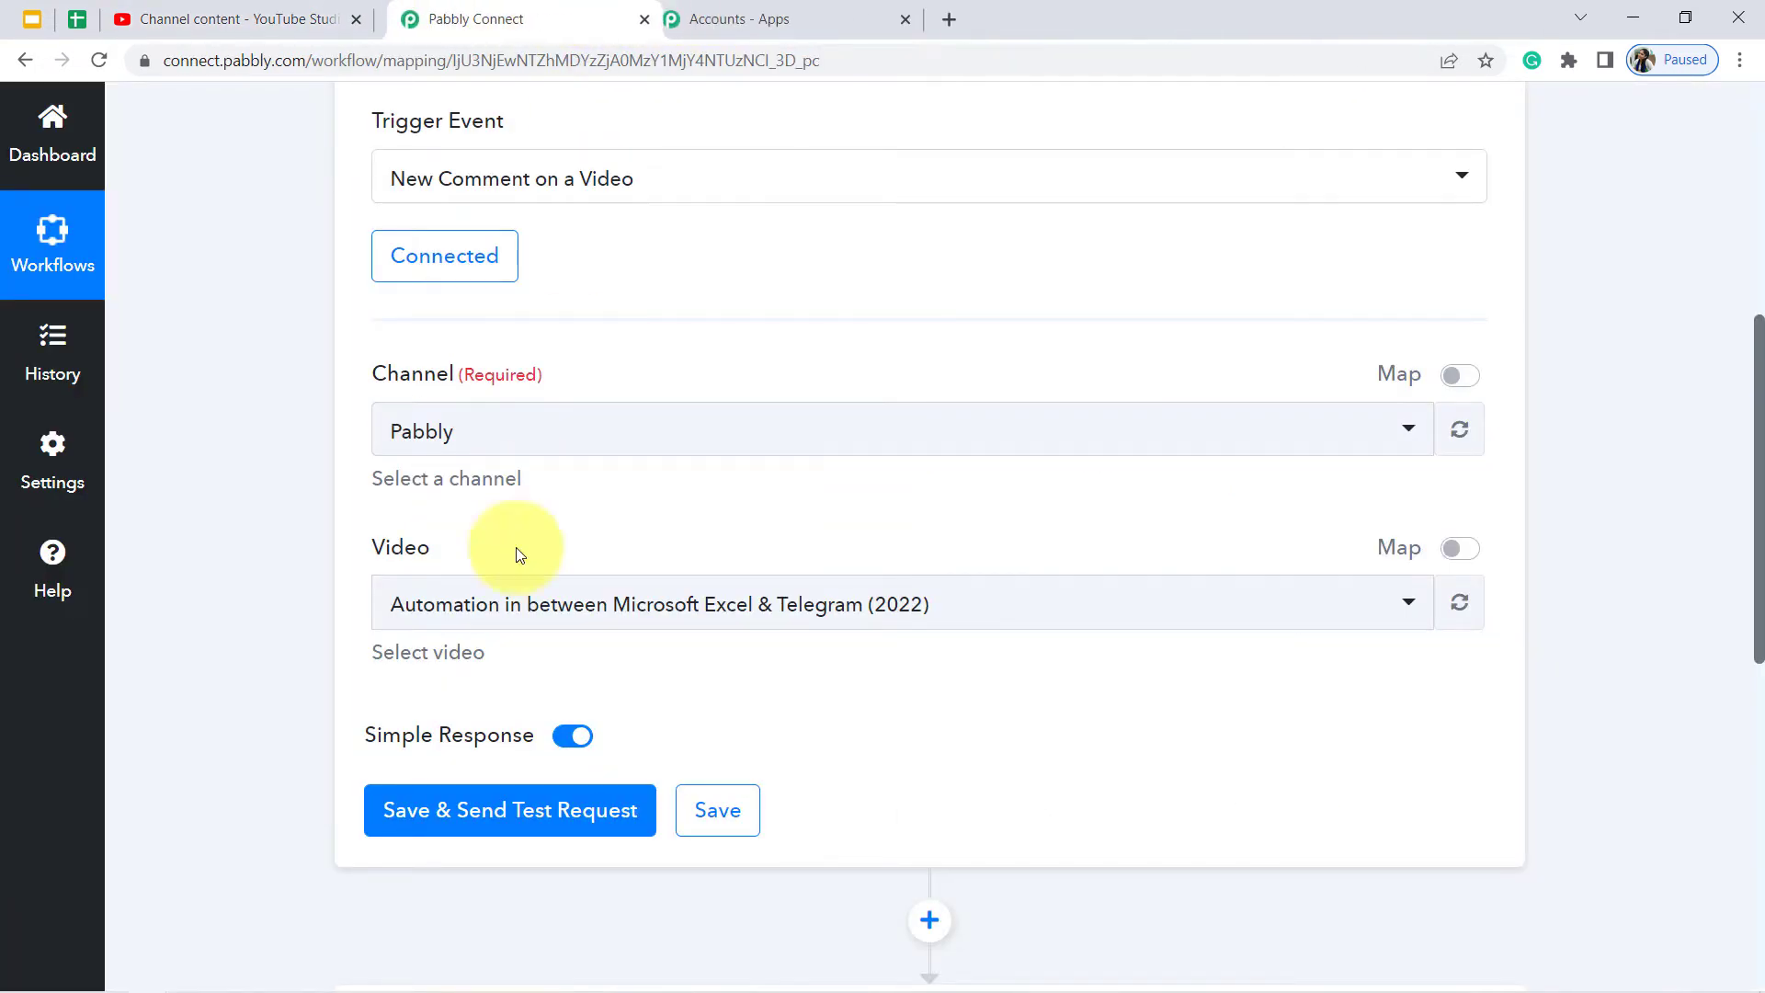
click(290, 7)
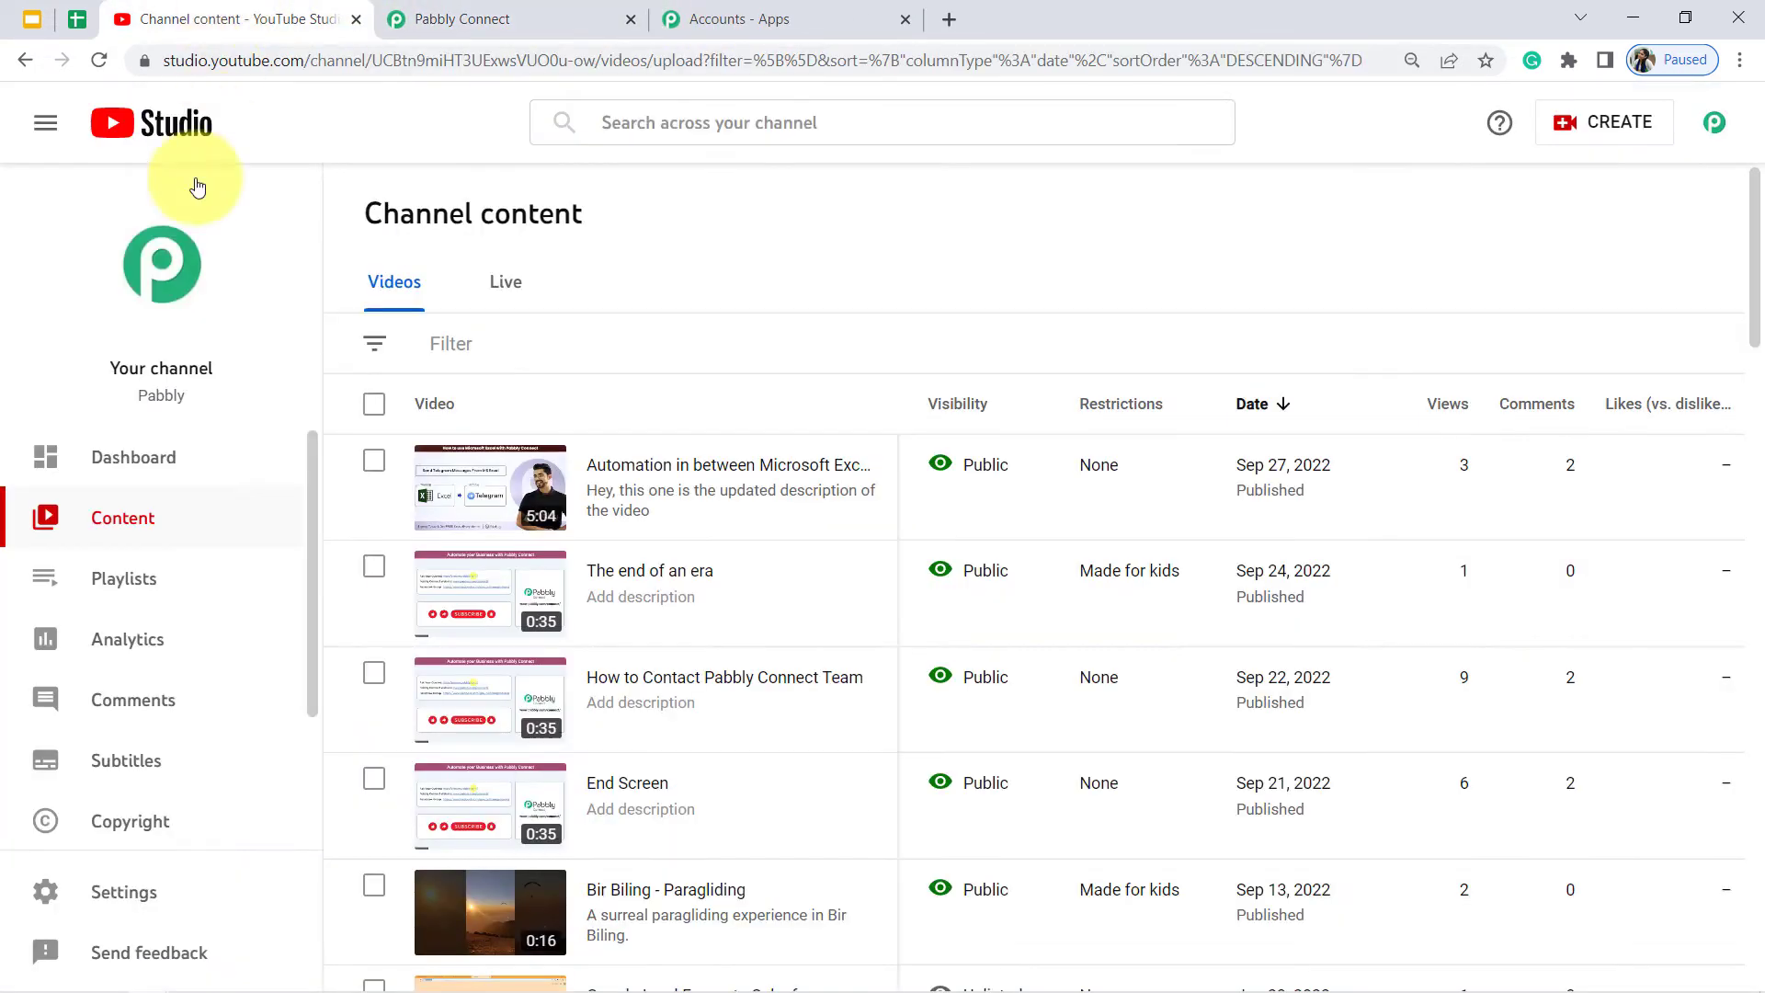
drag(1755, 280, 1739, 219)
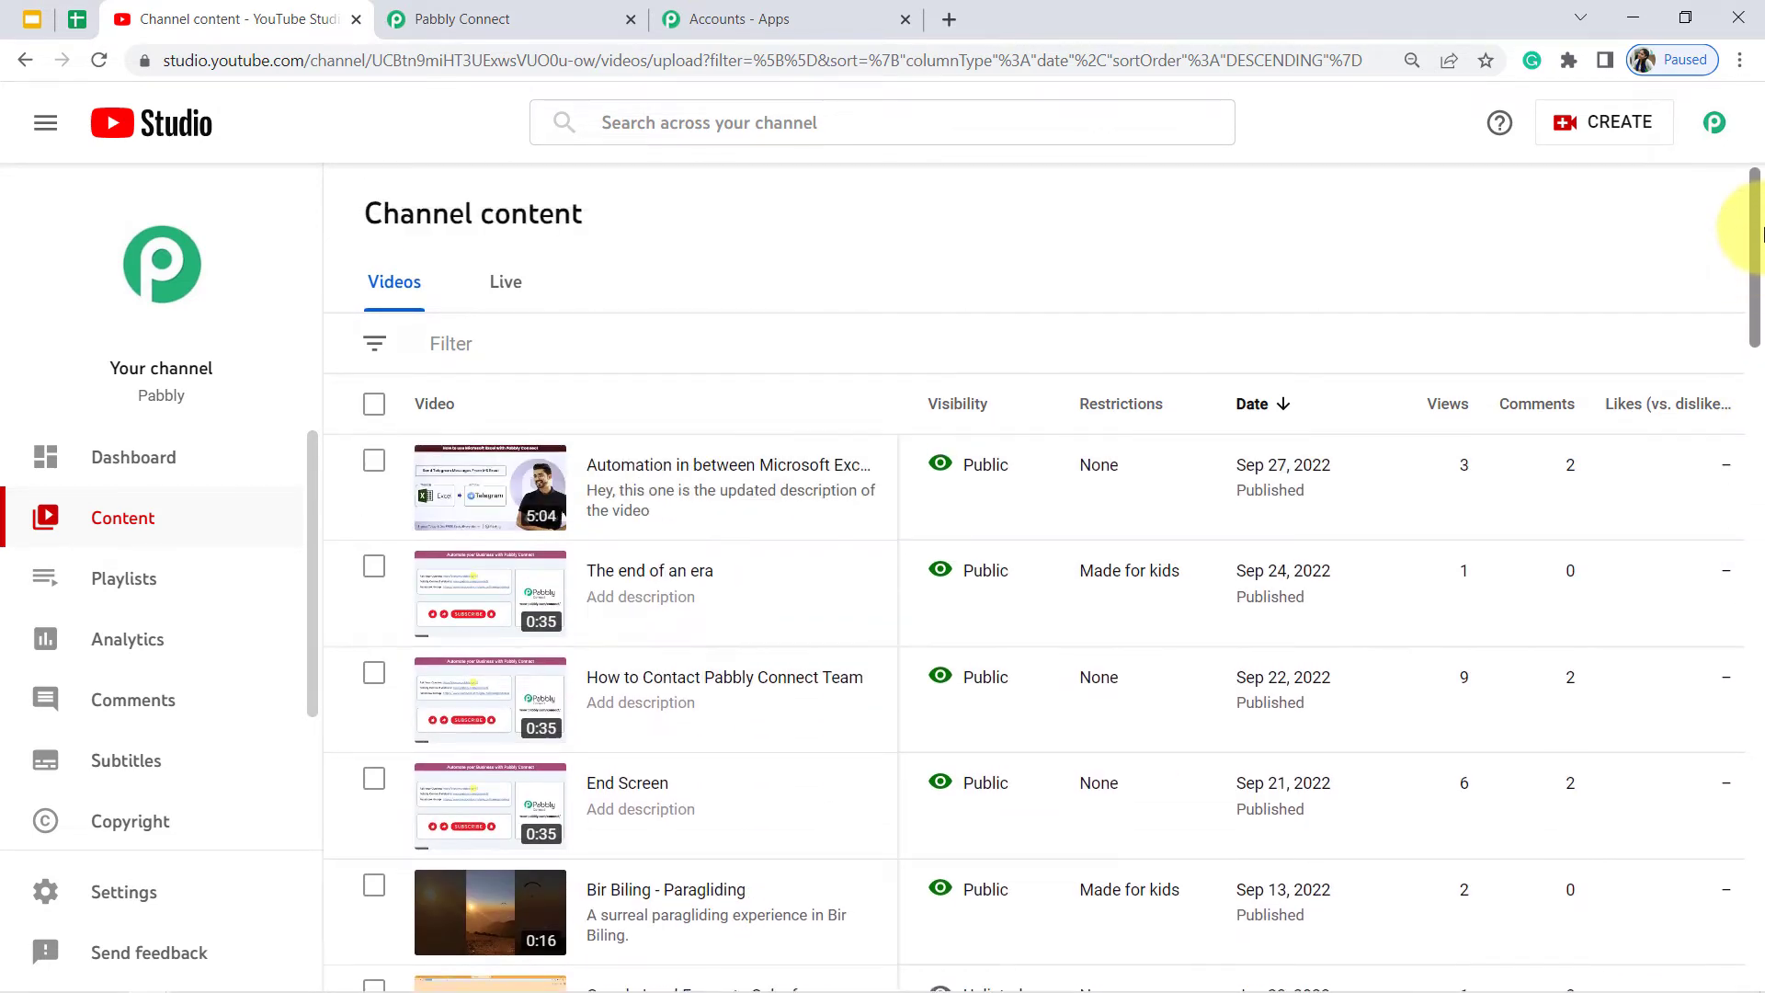
- Check the title of the Microsoft Excel & Telegram video in YouTube Studio against the Video options of the Pabbly Connect trigger
click(476, 492)
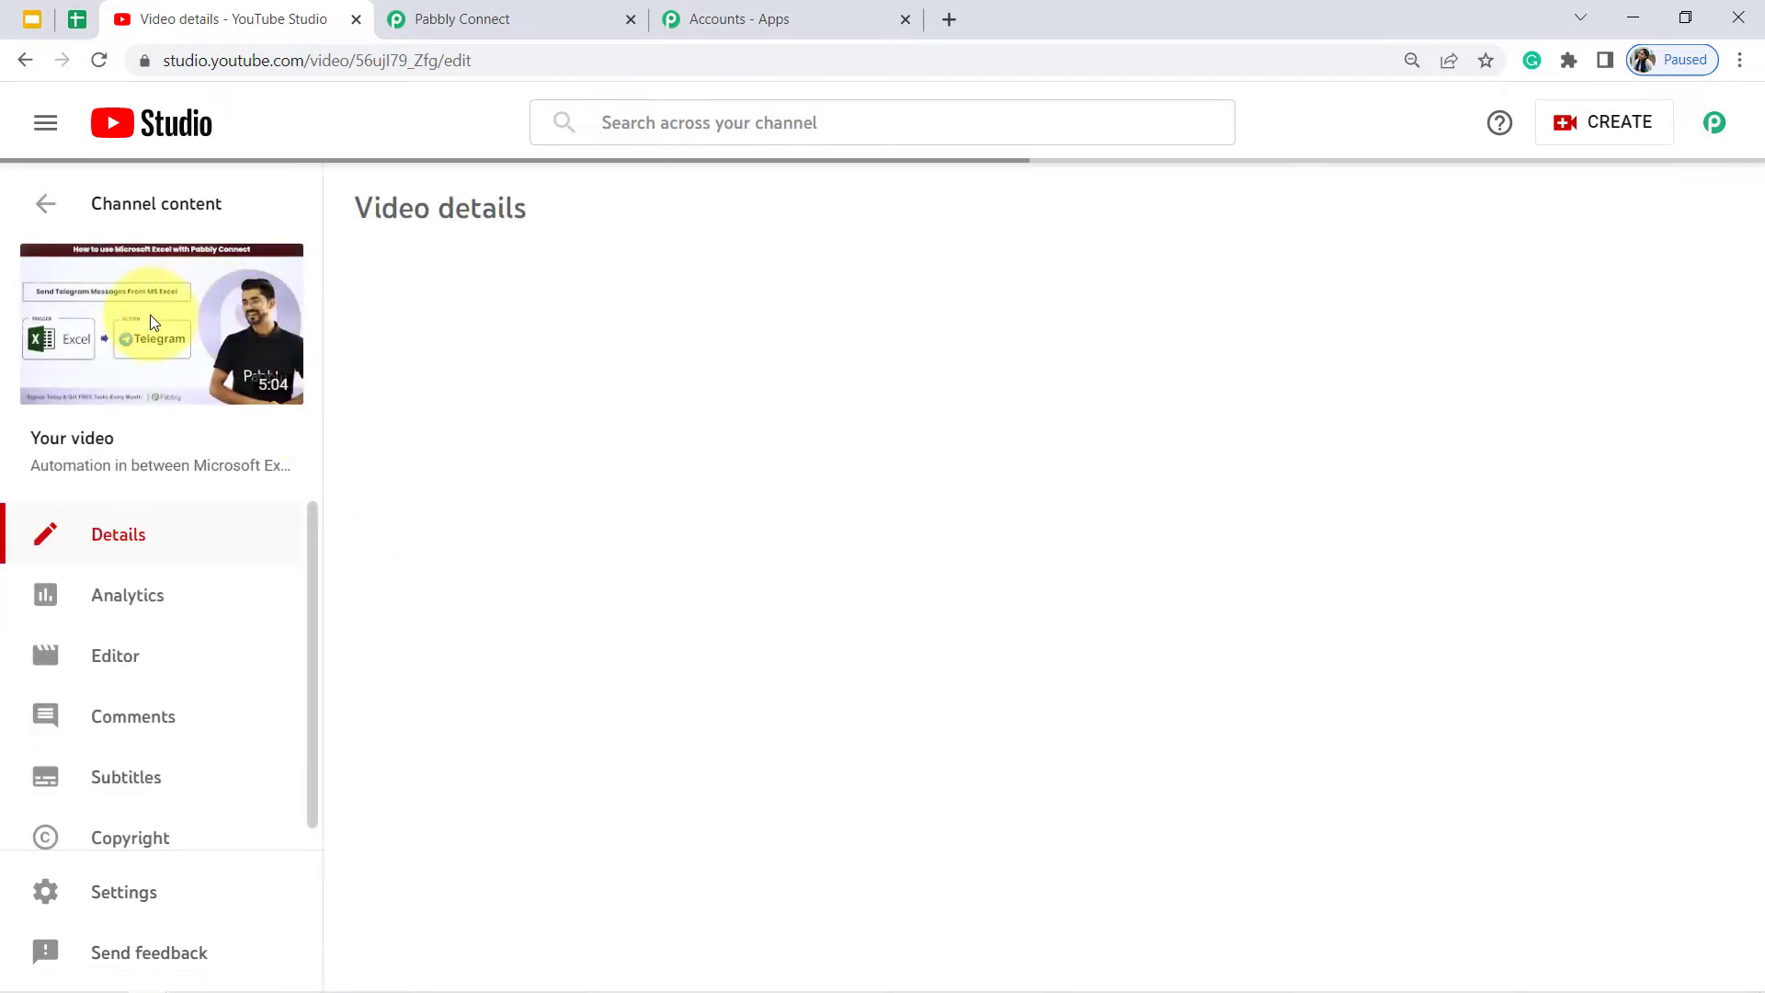
drag(395, 306, 829, 305)
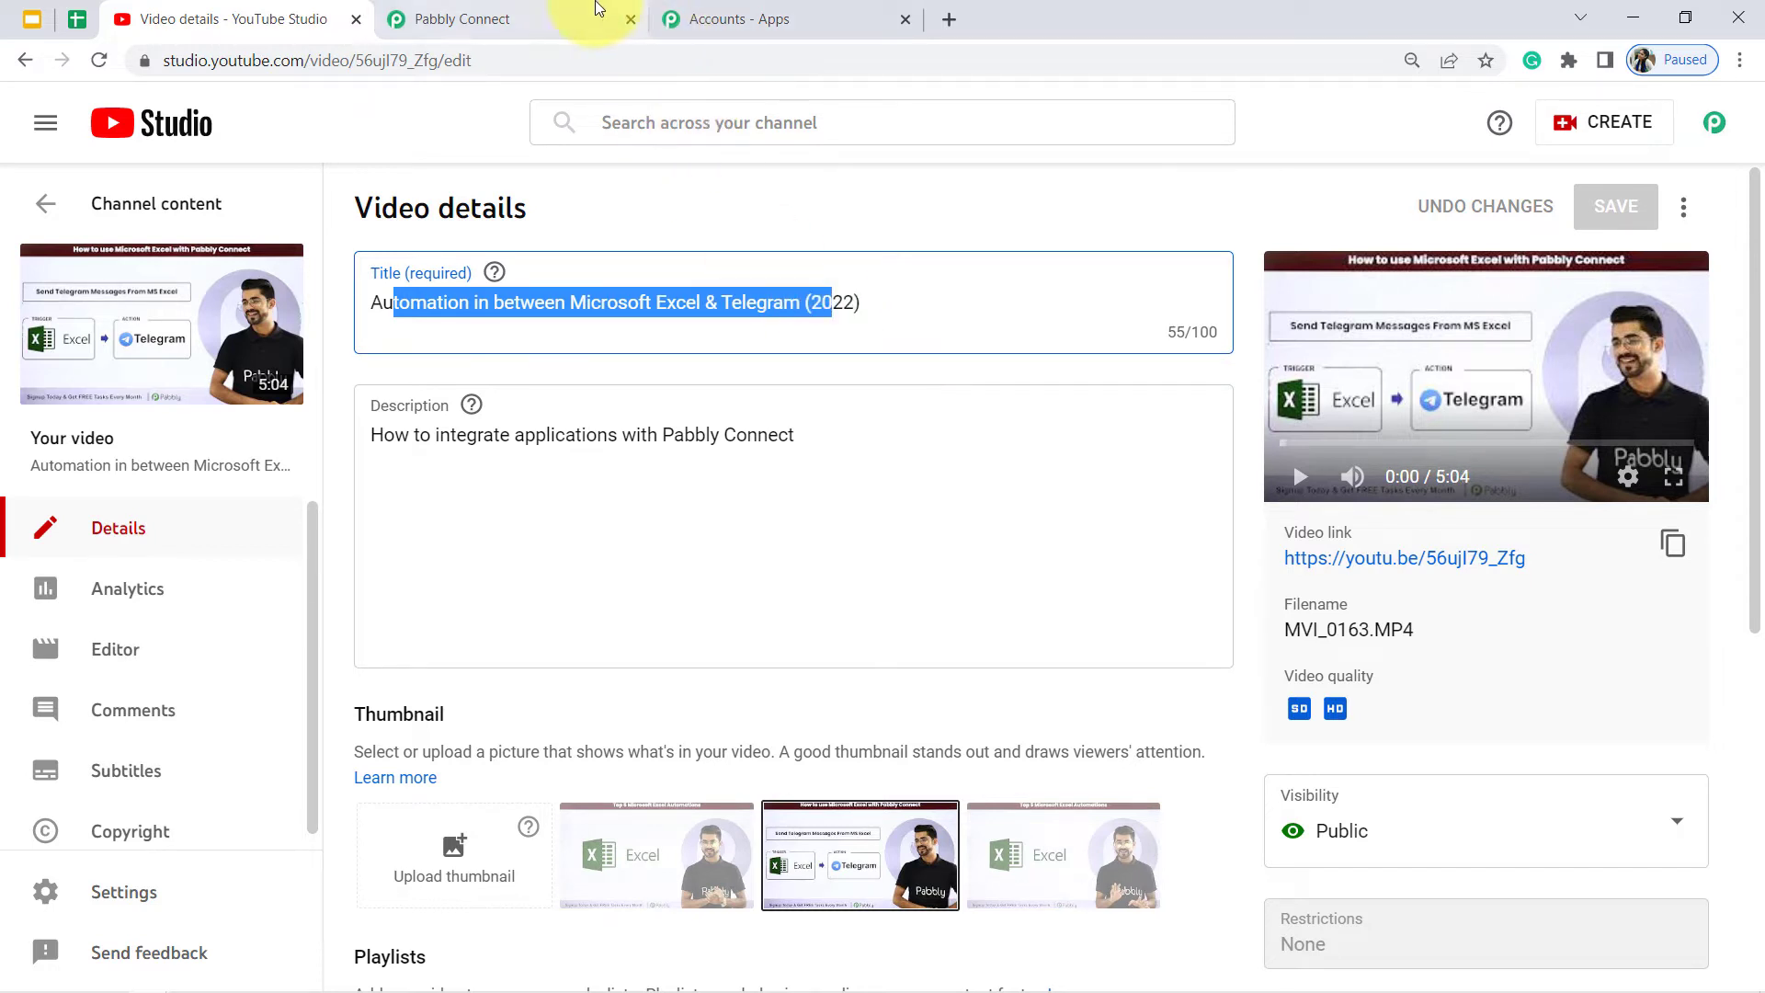
click(533, 9)
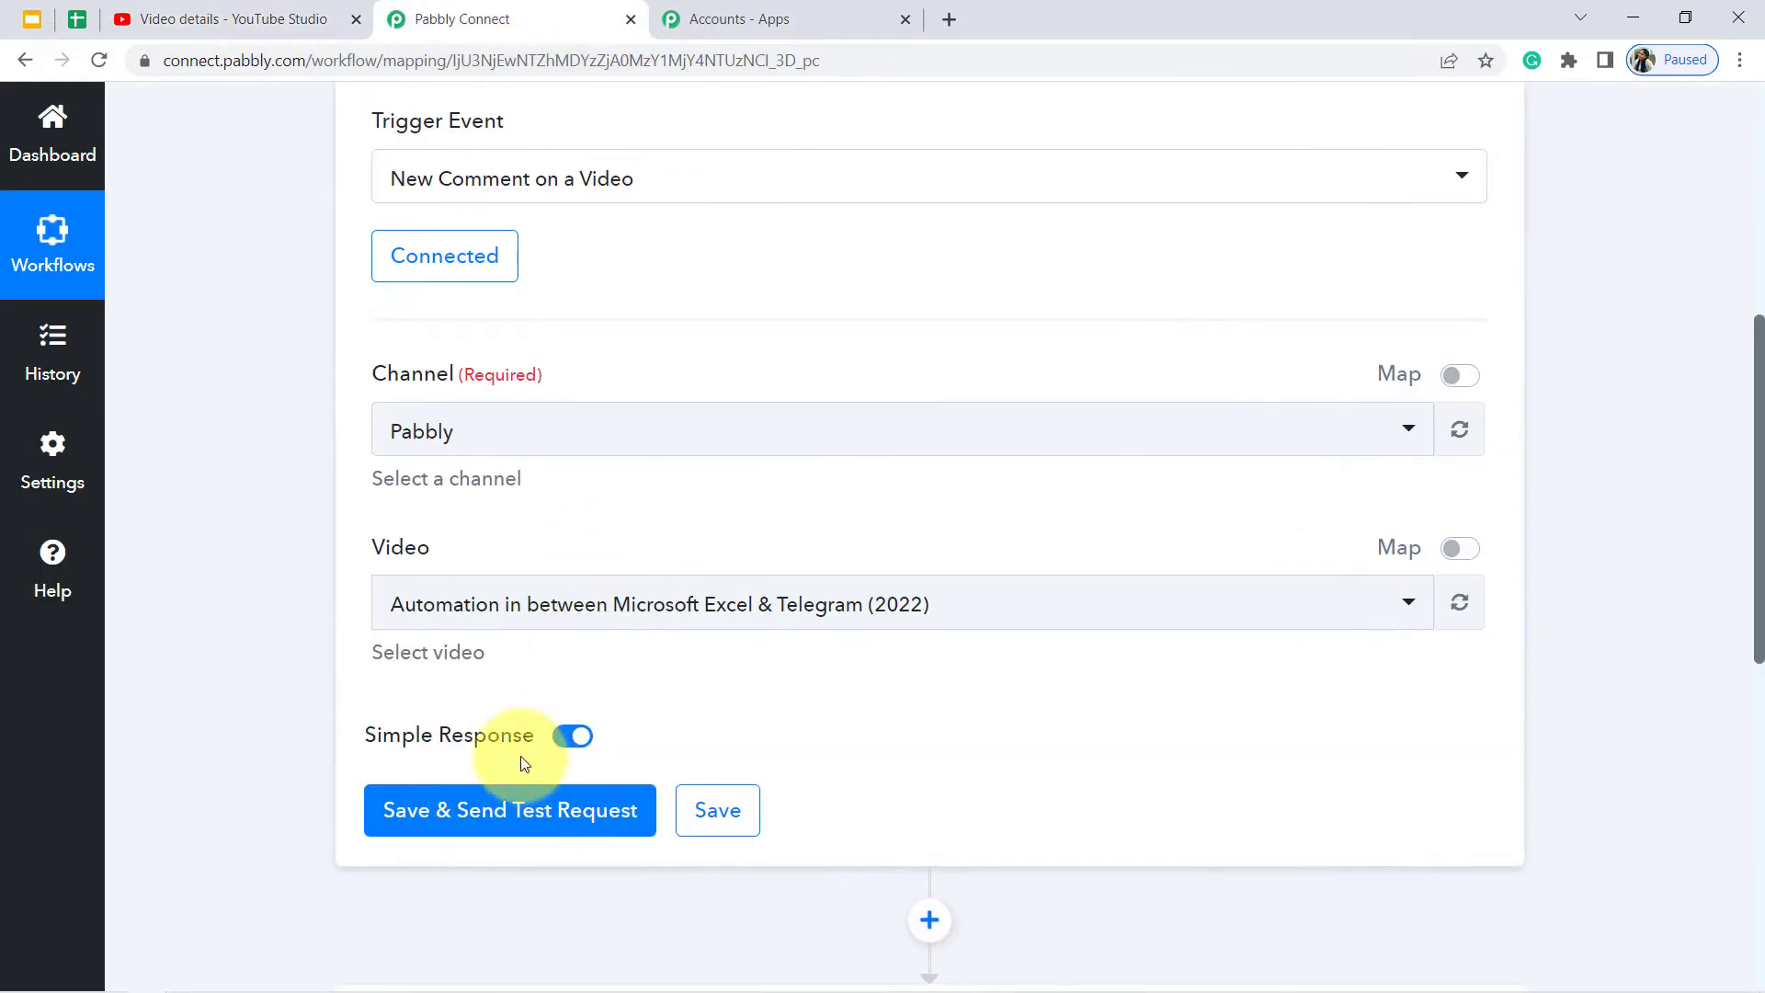
click(575, 598)
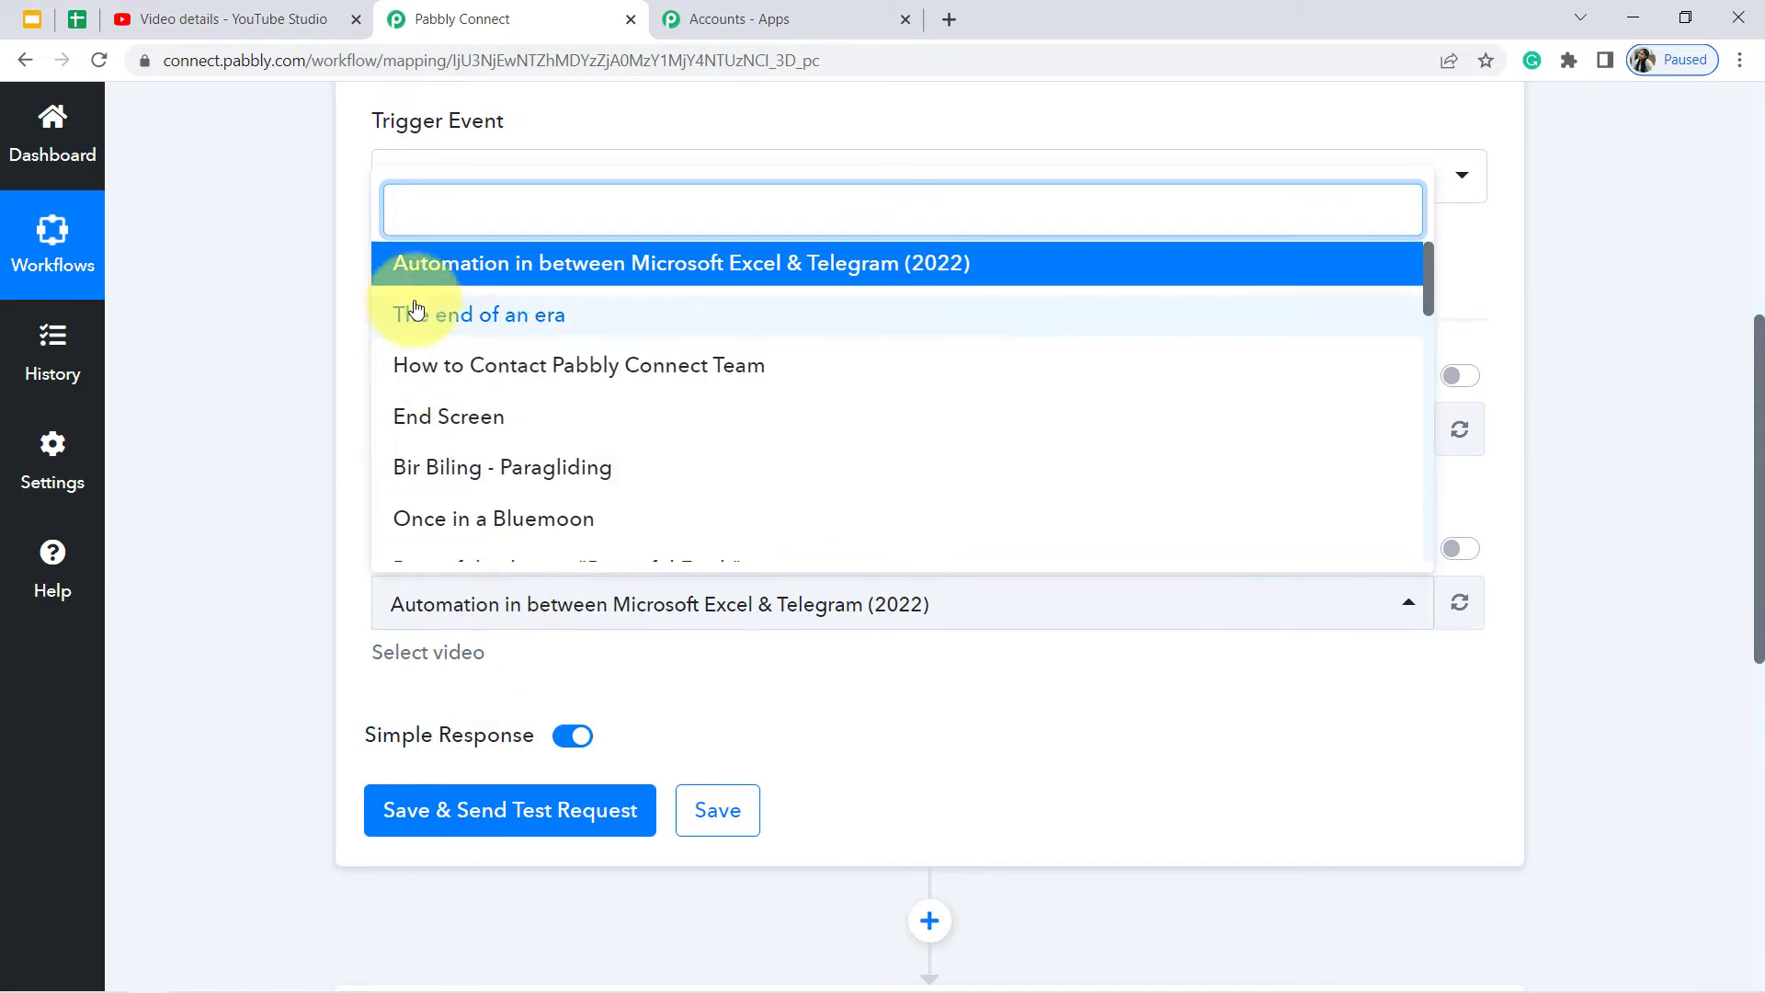
click(245, 434)
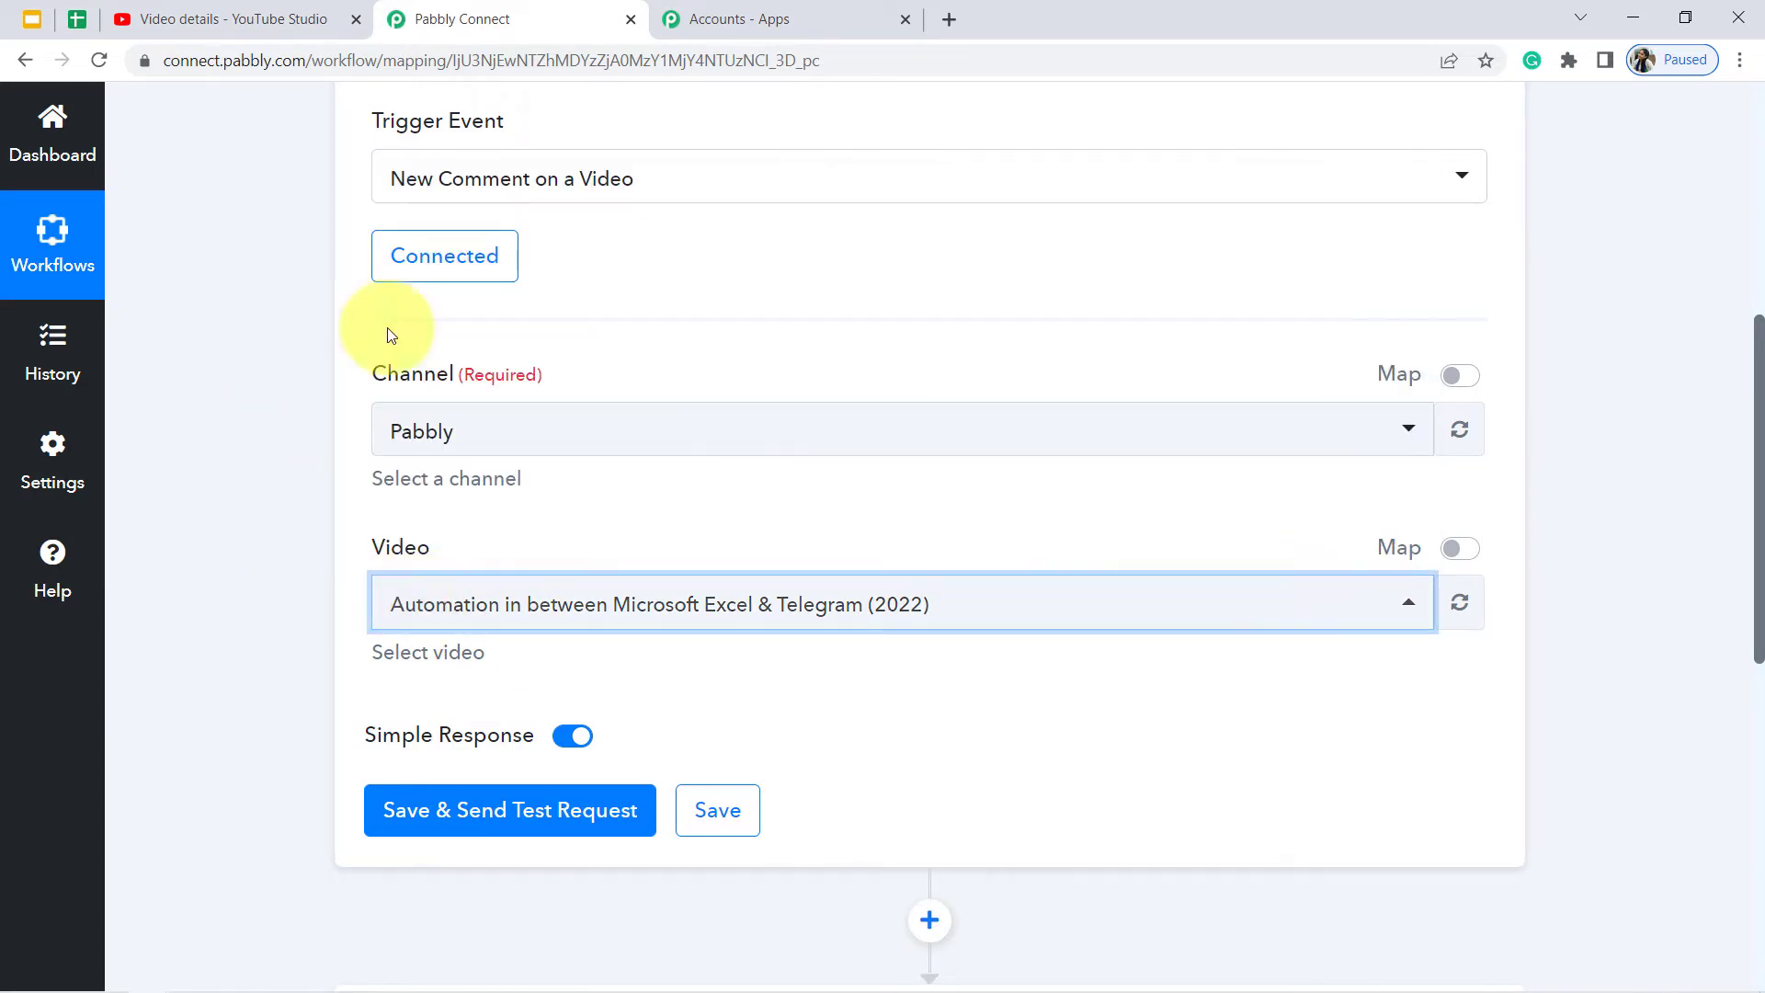
click(474, 616)
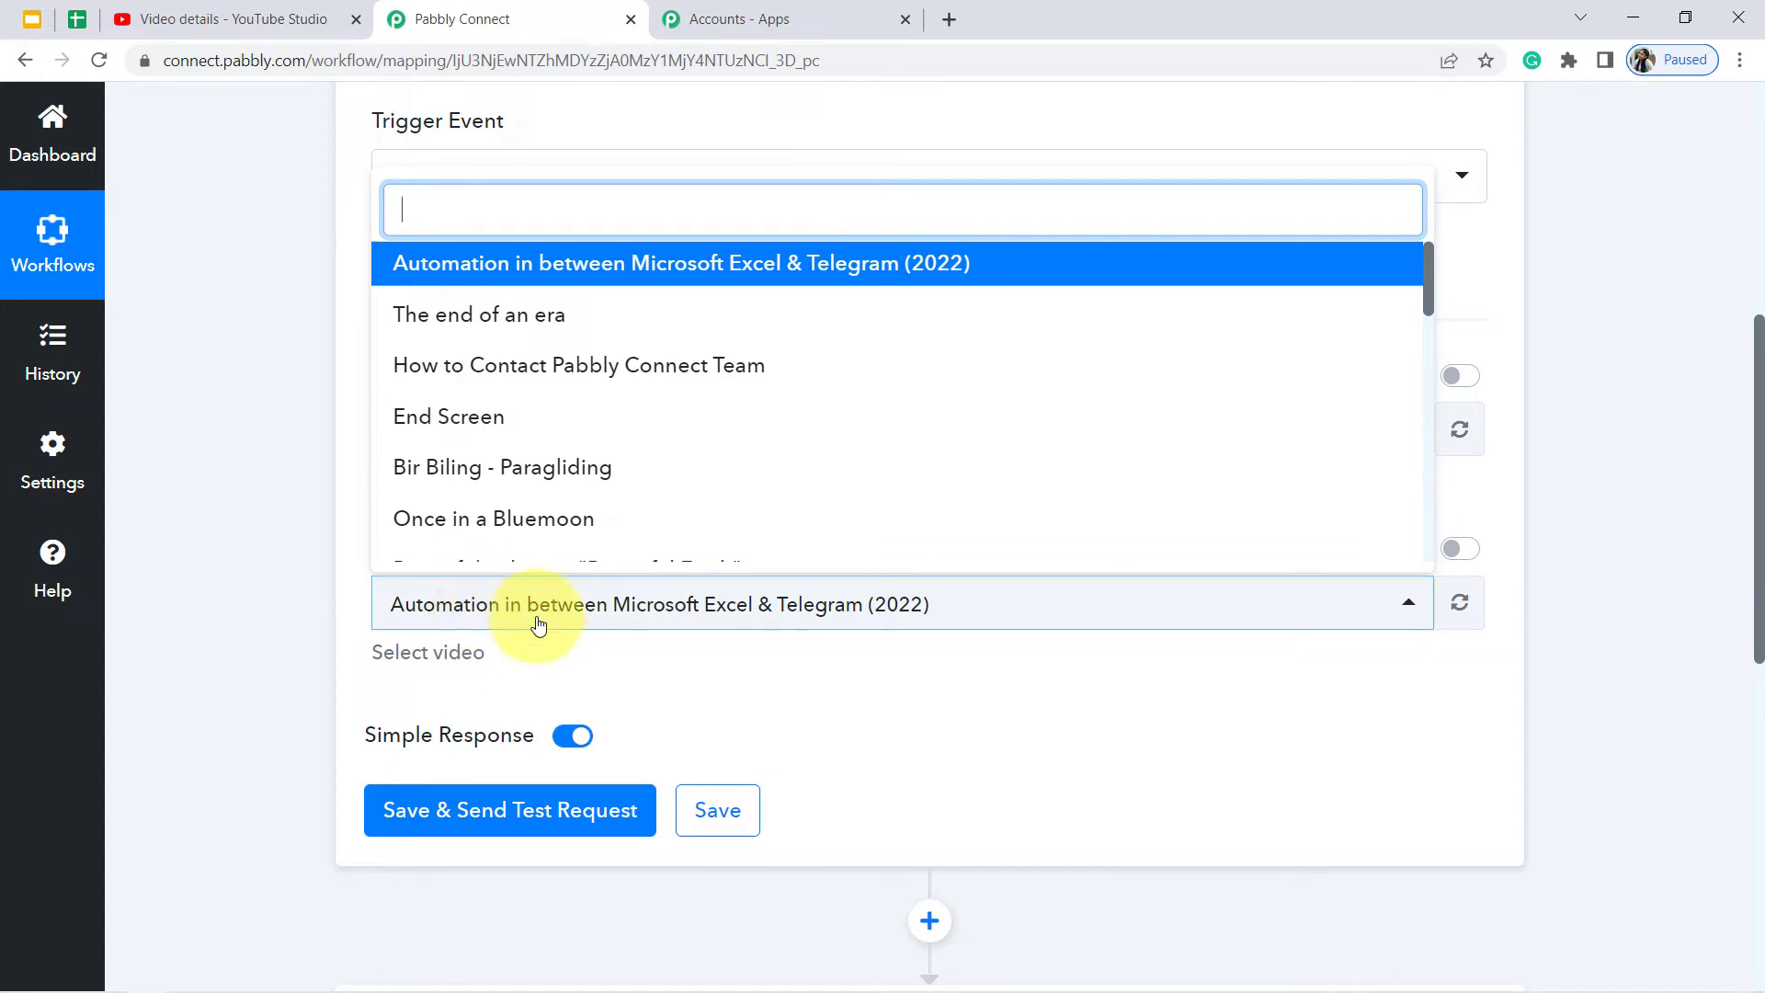
click(271, 412)
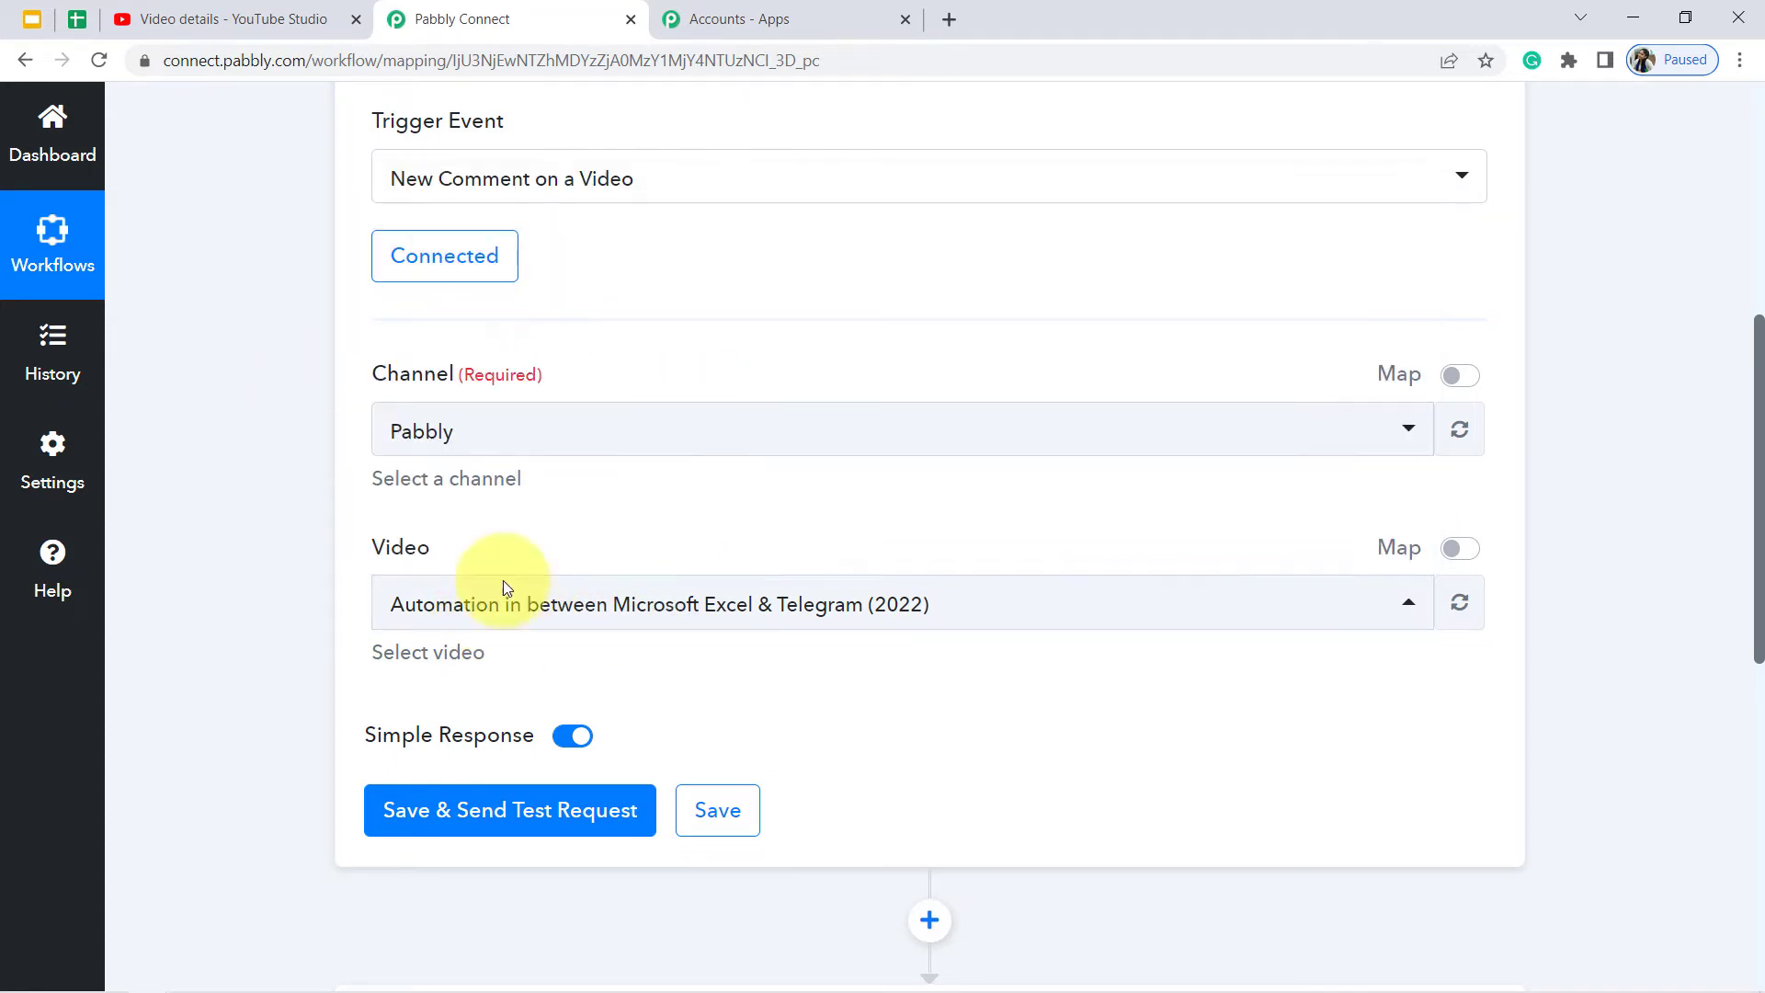
drag(1757, 482, 1749, 589)
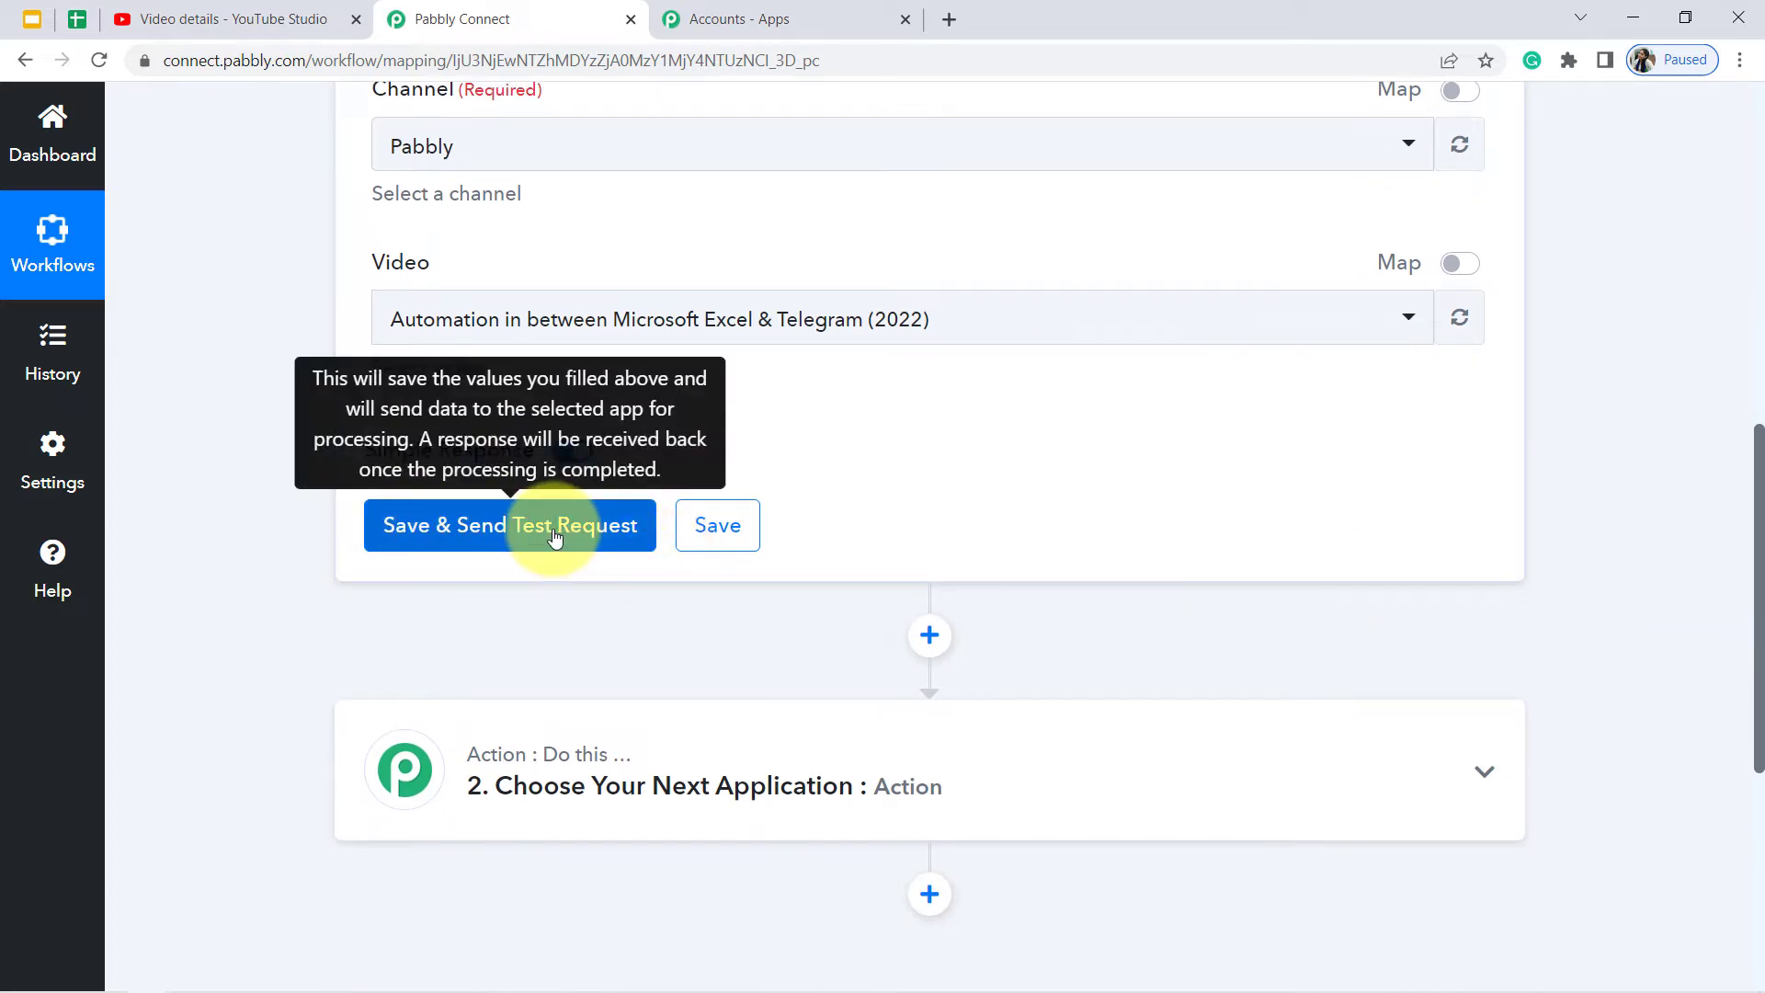
- View the comments section on the public YouTube page of the video used in the trigger
click(234, 17)
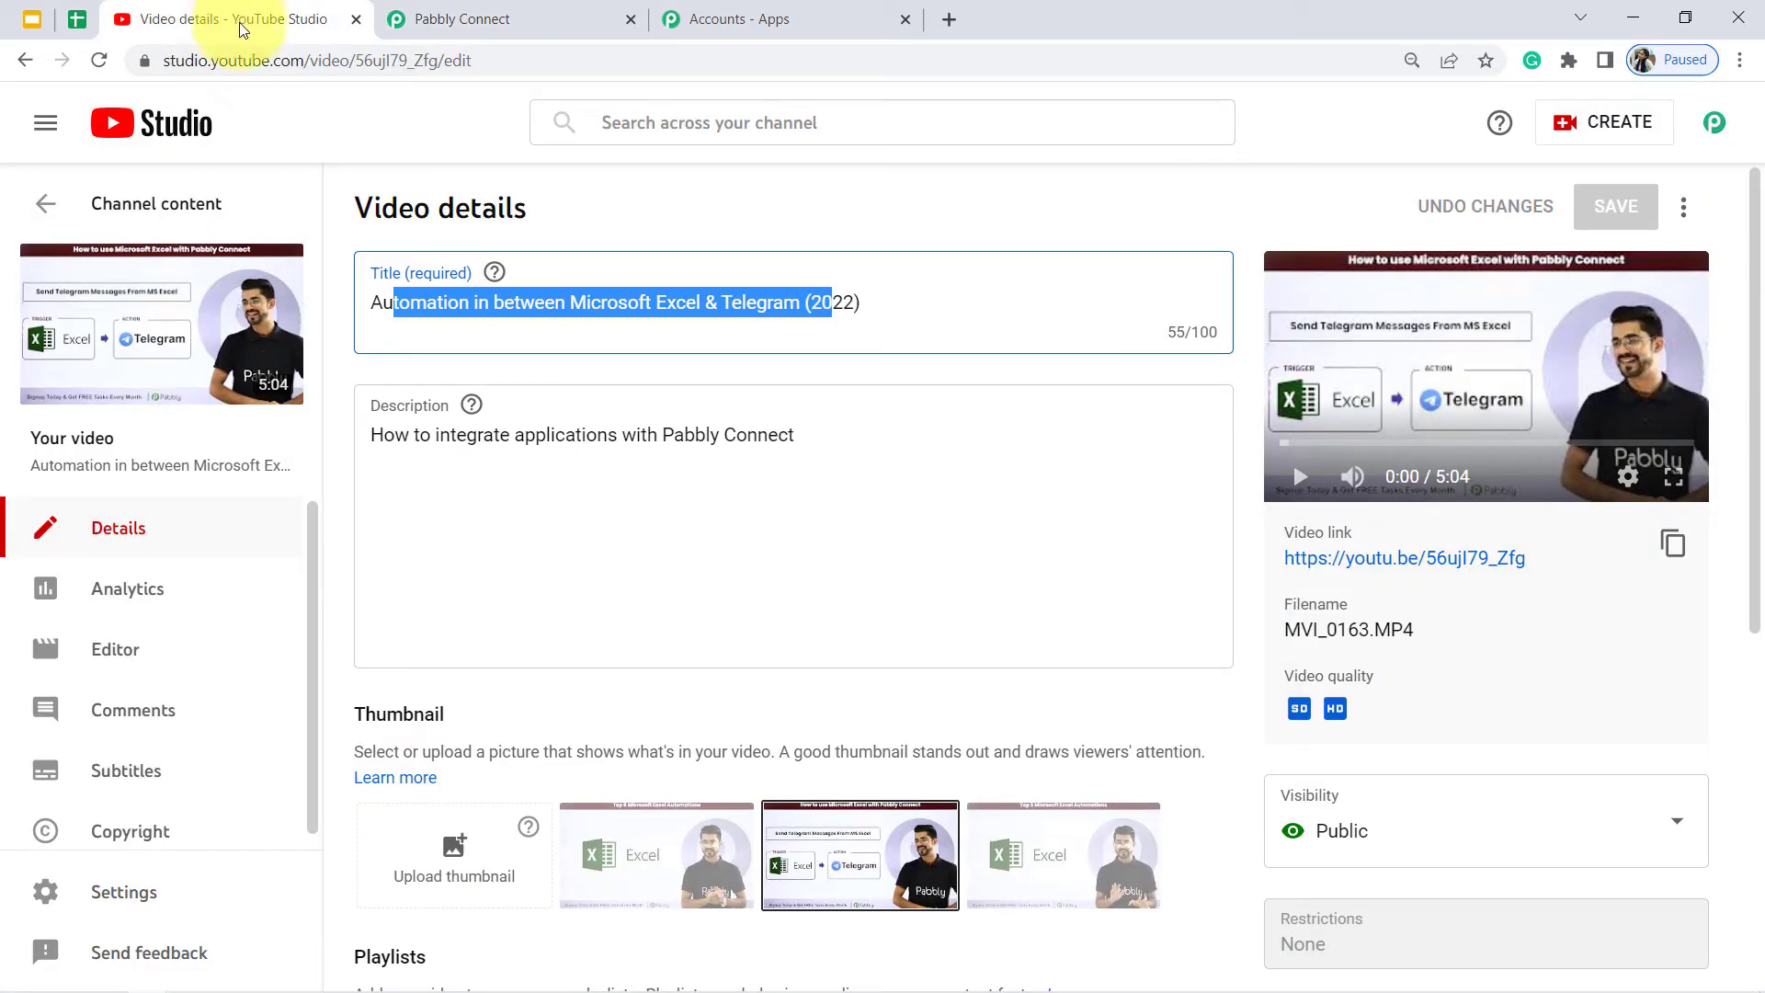
click(400, 19)
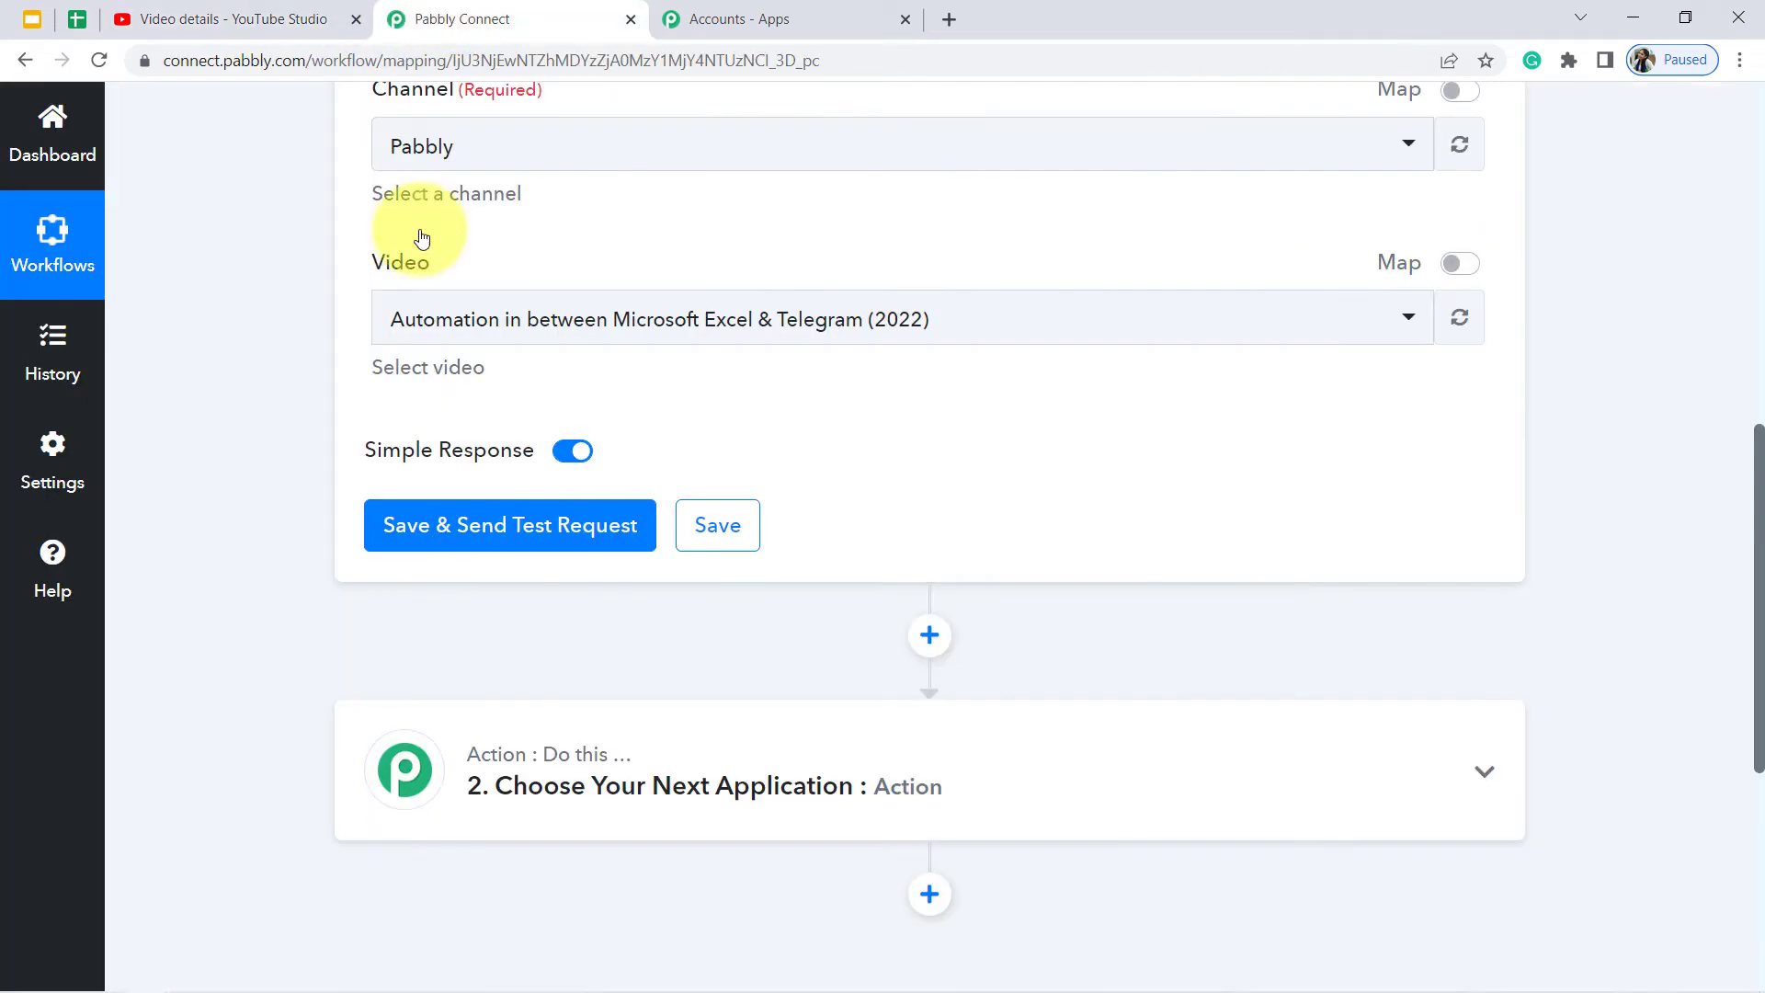
click(324, 21)
click(155, 337)
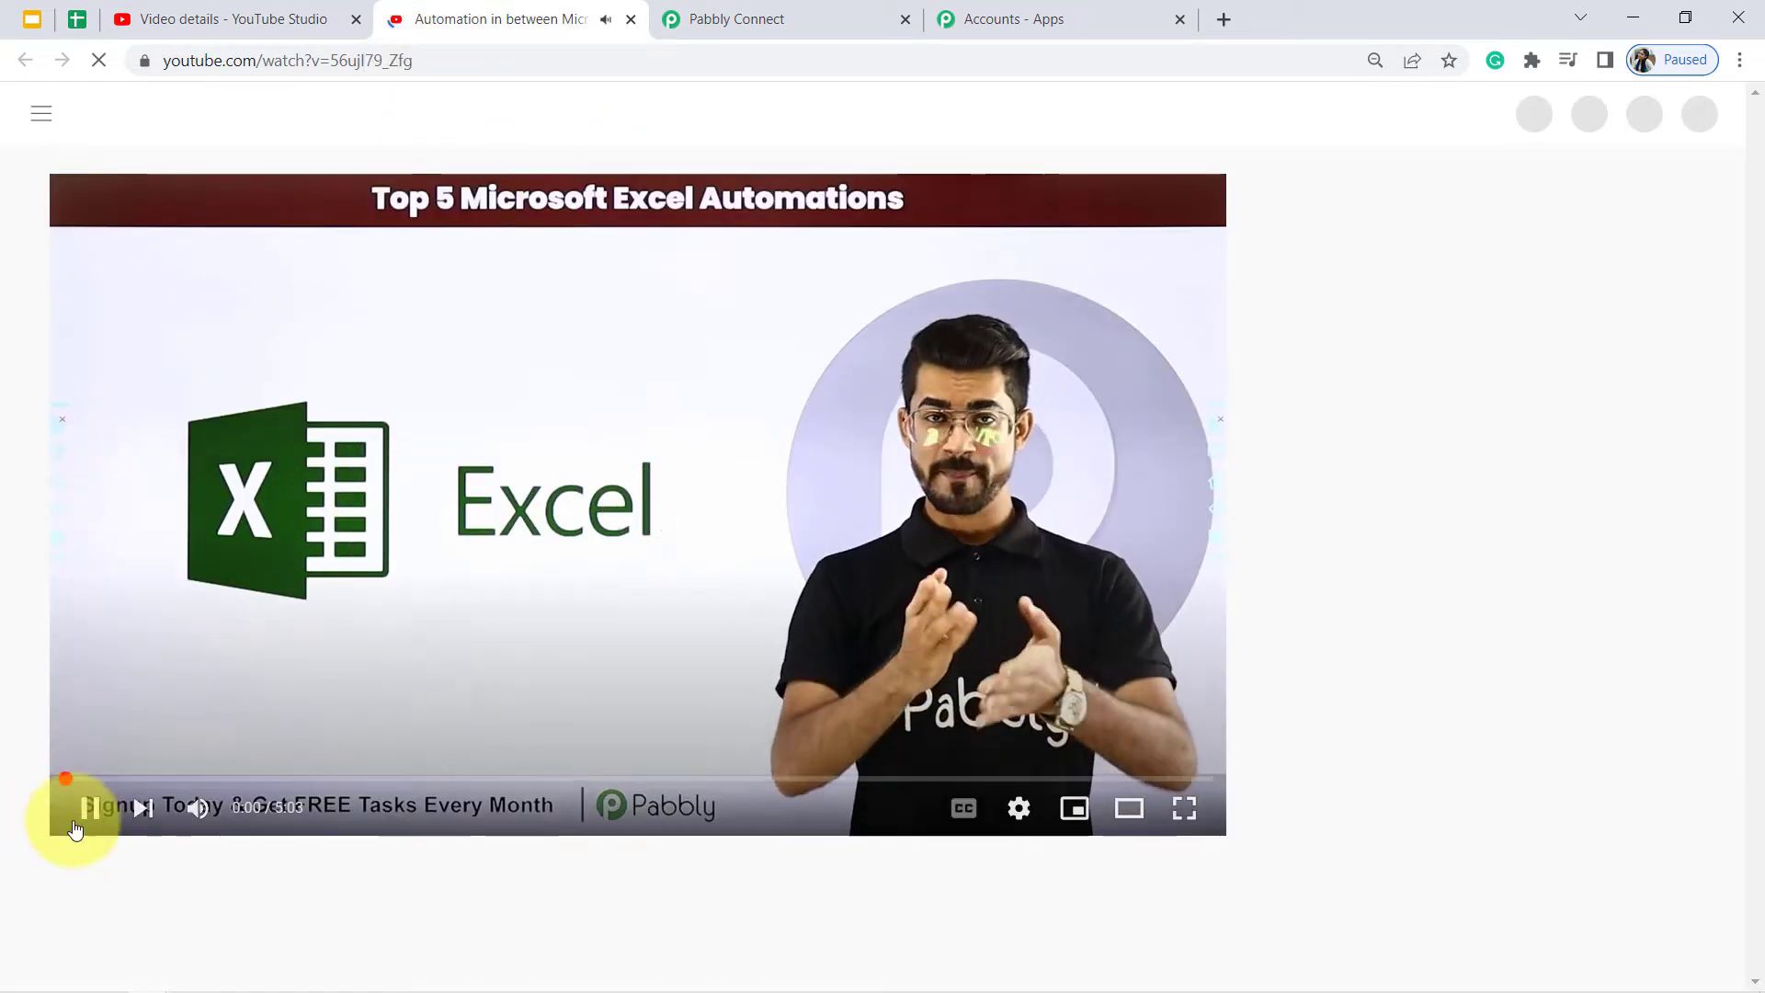
scroll(1738, 510, down, 10)
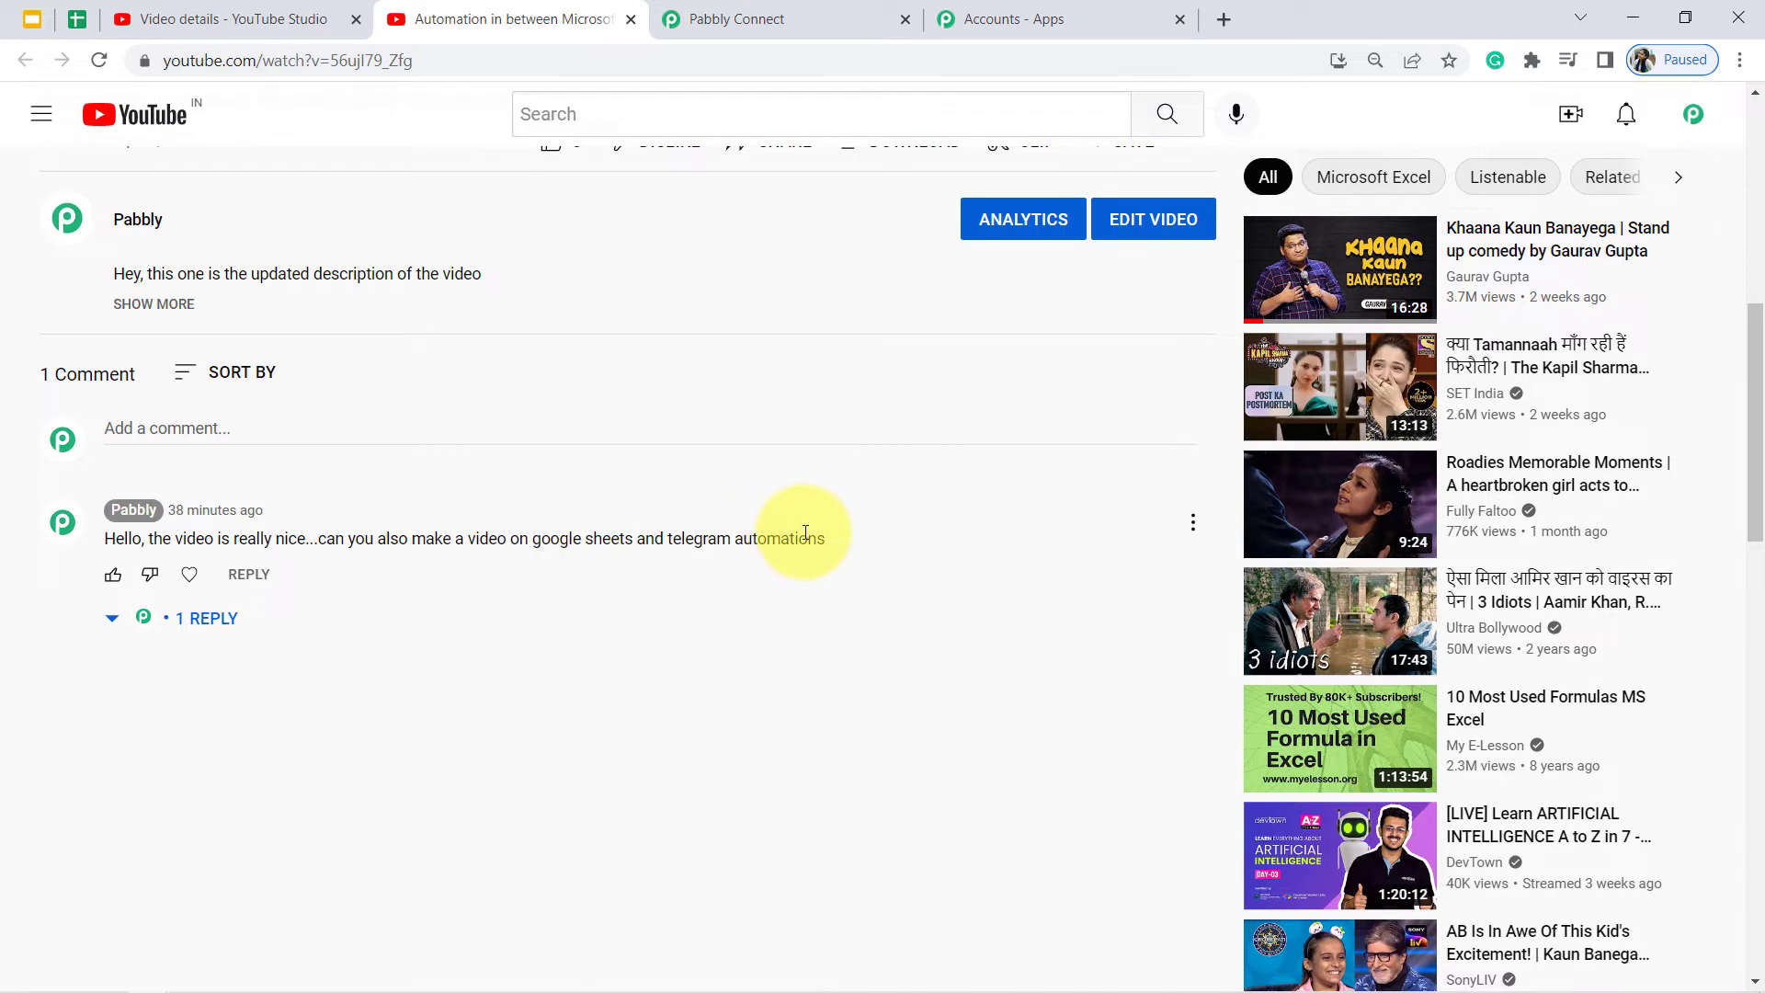
- Return to Pabbly Connect, save the YouTube trigger with Simple Response on, and send a test request
click(798, 11)
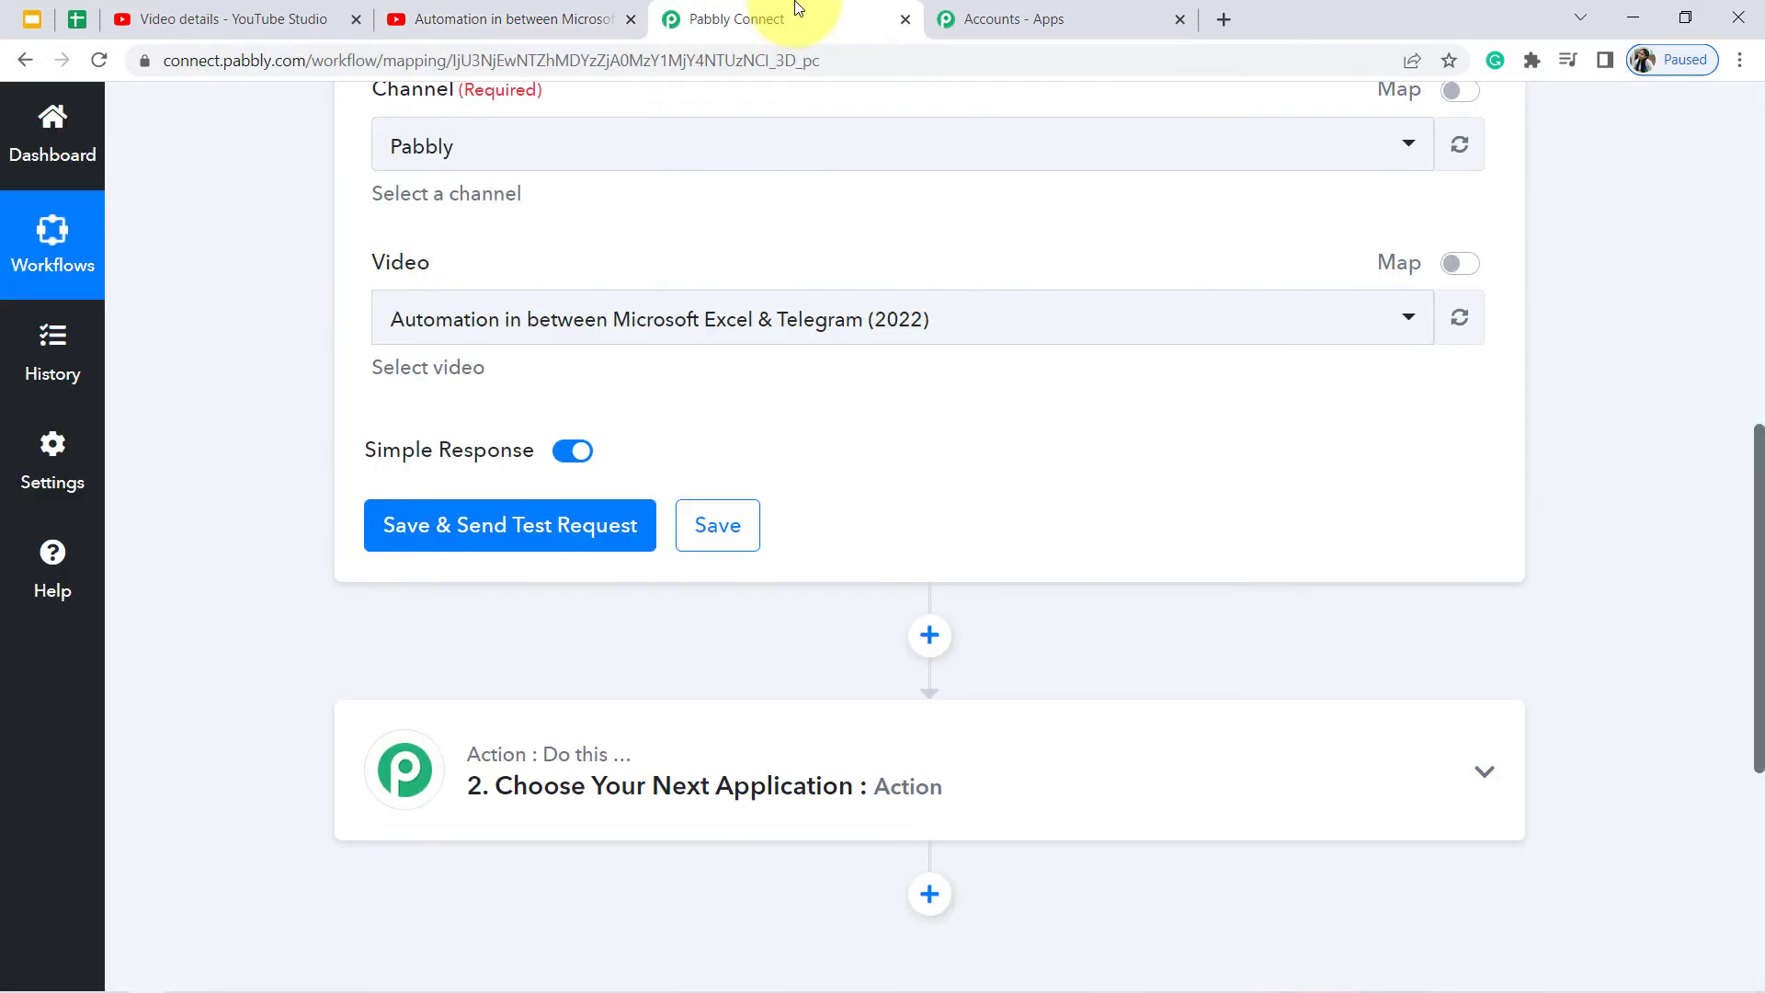
click(547, 522)
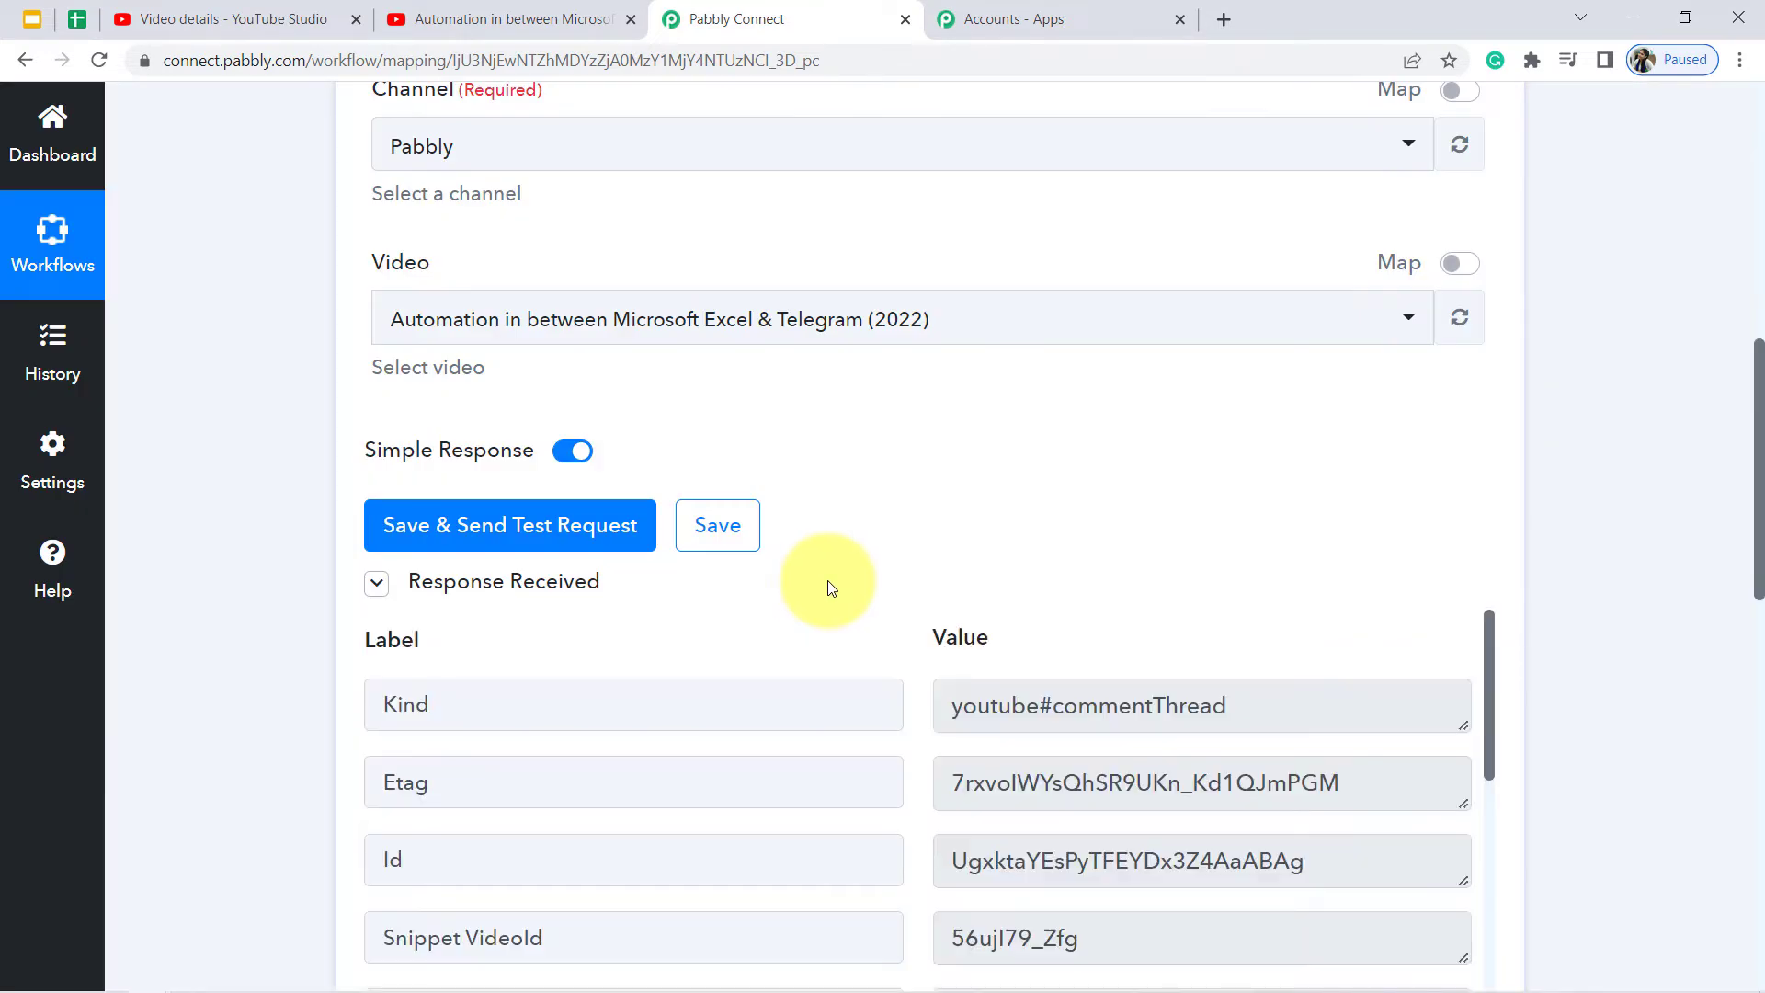
drag(1759, 446, 1751, 545)
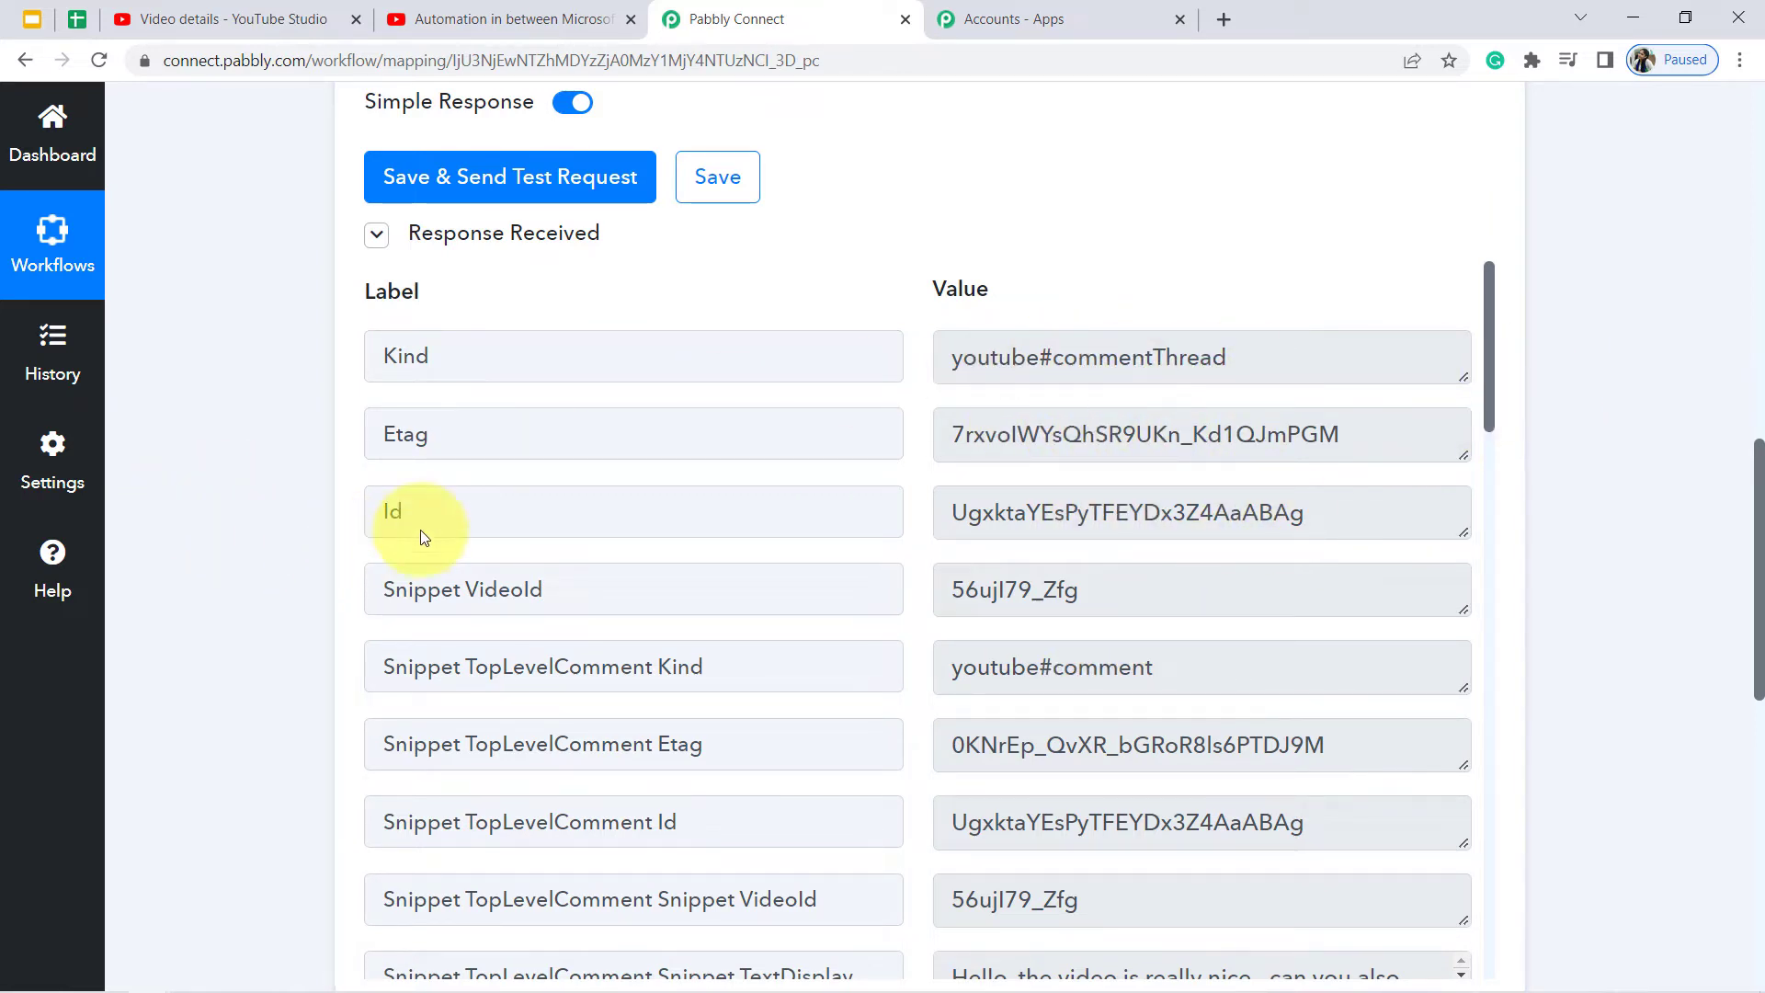
- Examine the video ID, comment text and author fields in the trigger response and compare the text with the comment on YouTube
drag(434, 512, 340, 524)
drag(478, 607, 855, 615)
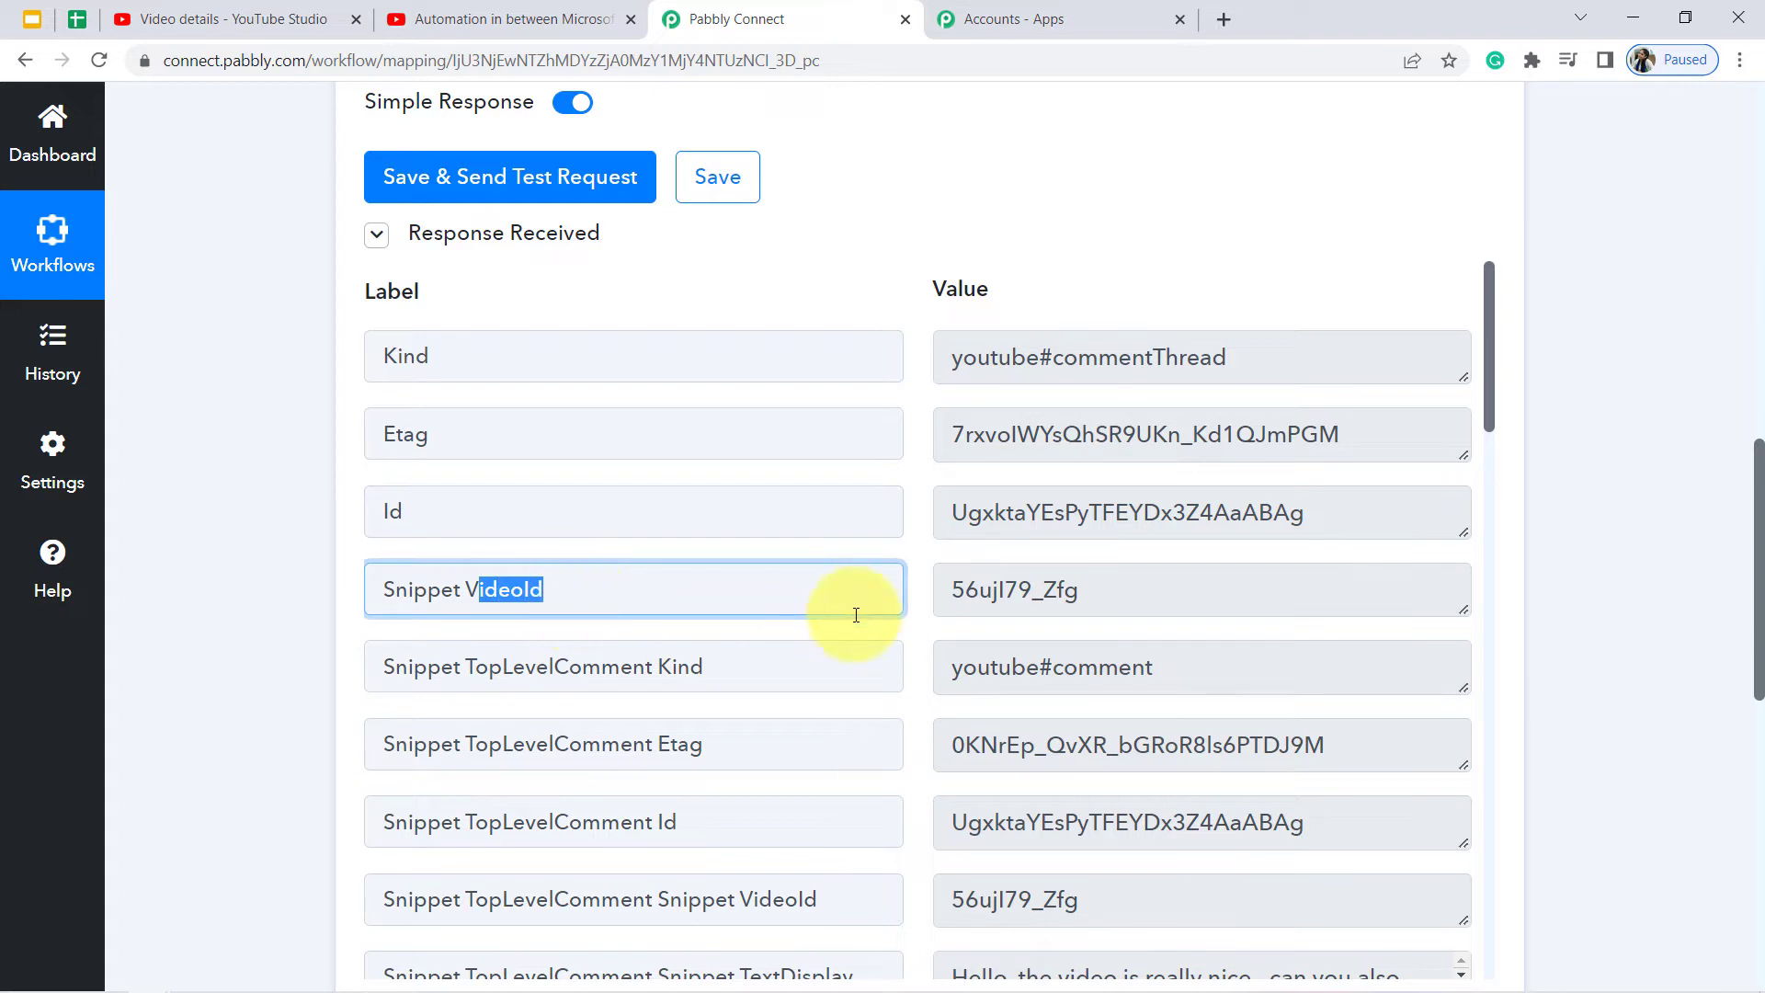
drag(960, 599, 1143, 593)
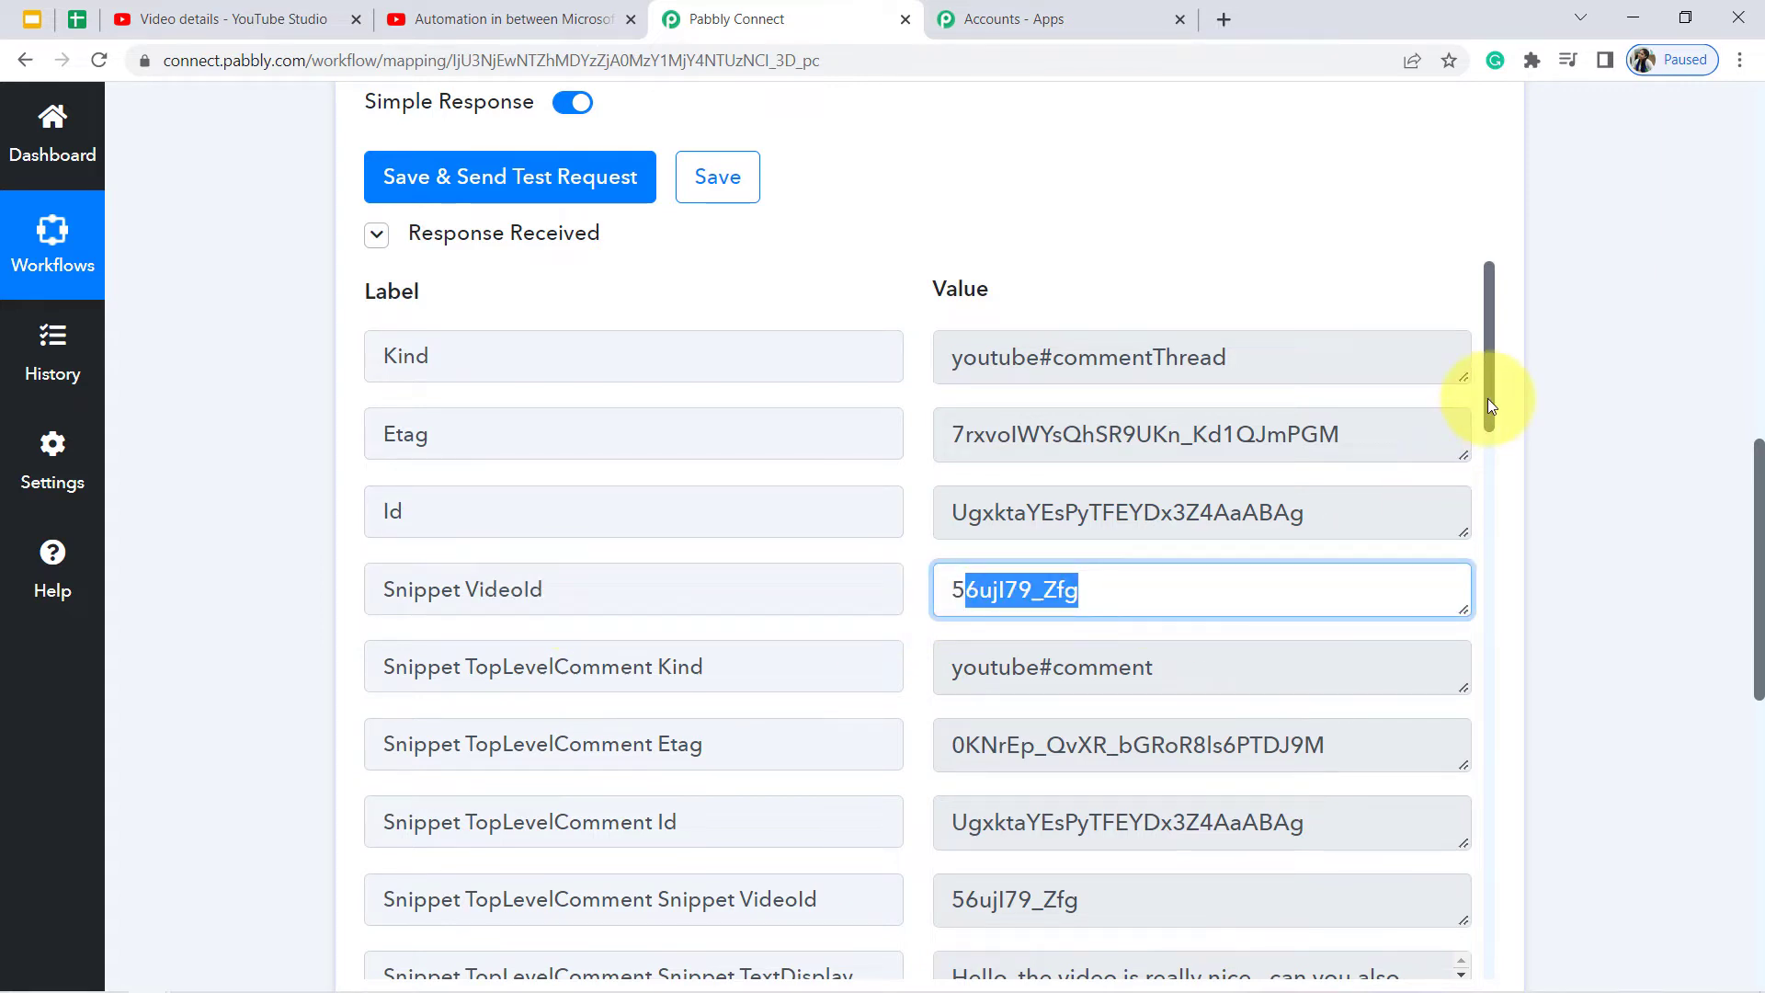
drag(1488, 399, 1460, 703)
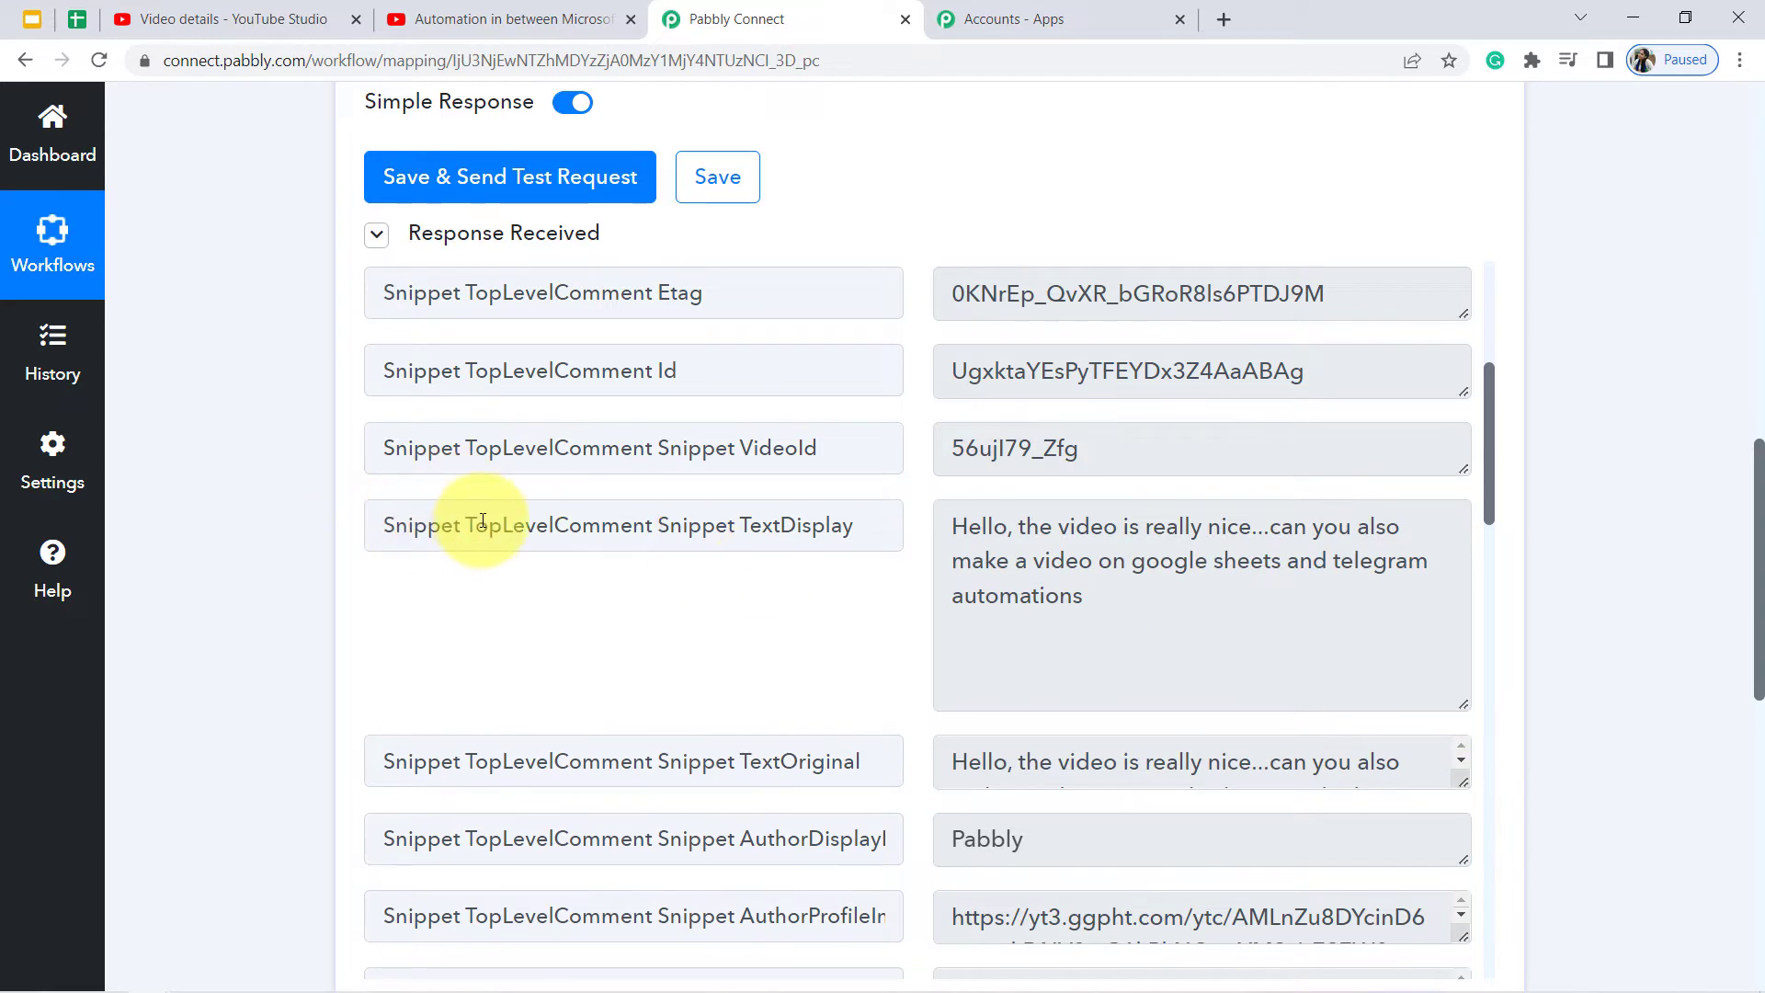
drag(577, 529, 791, 525)
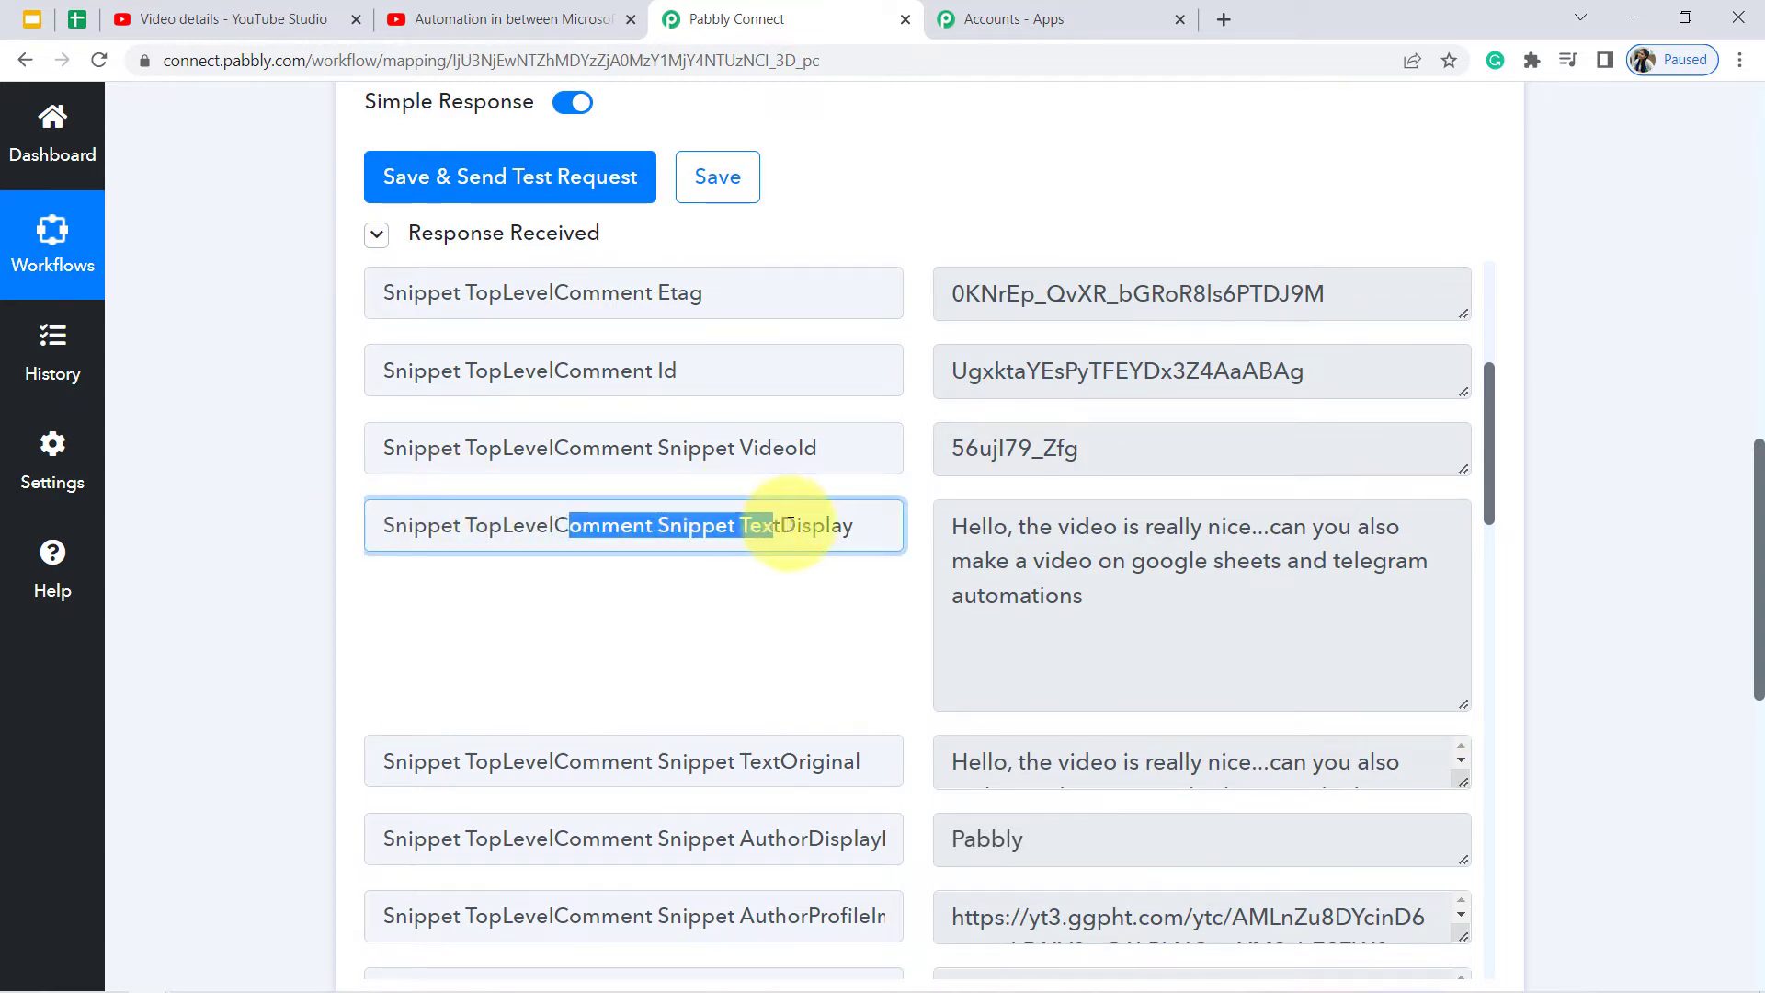
triple_click(1028, 527)
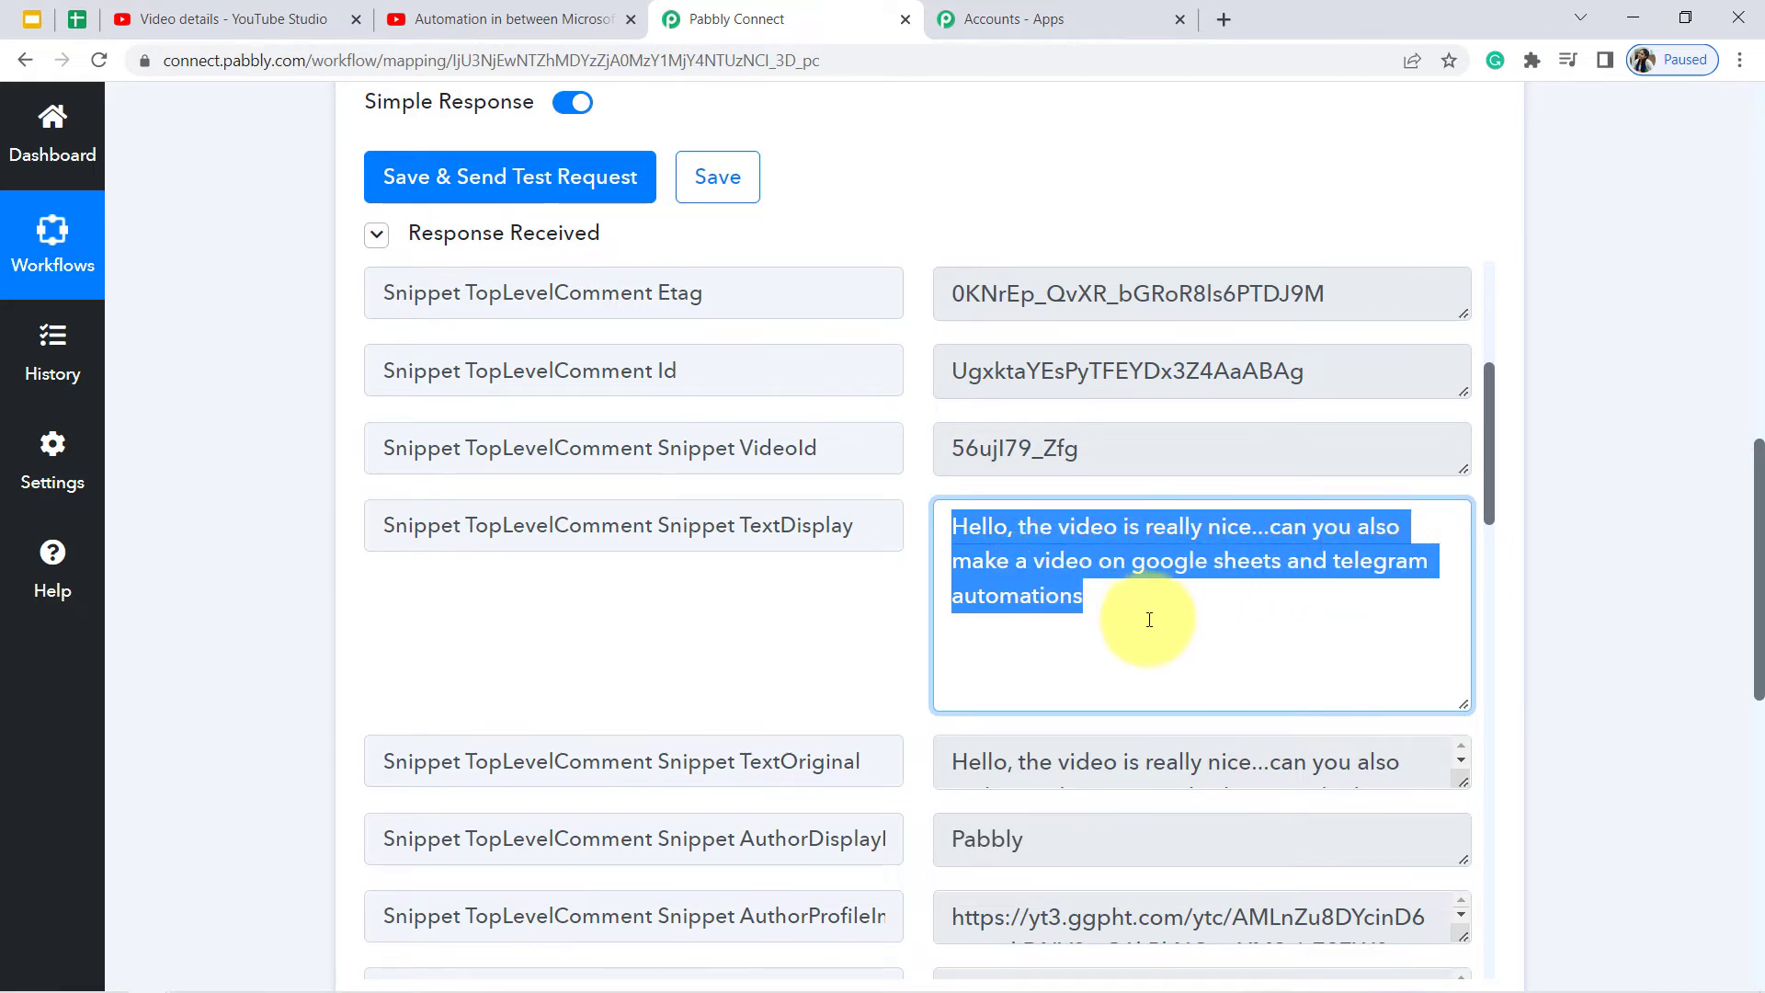
click(568, 19)
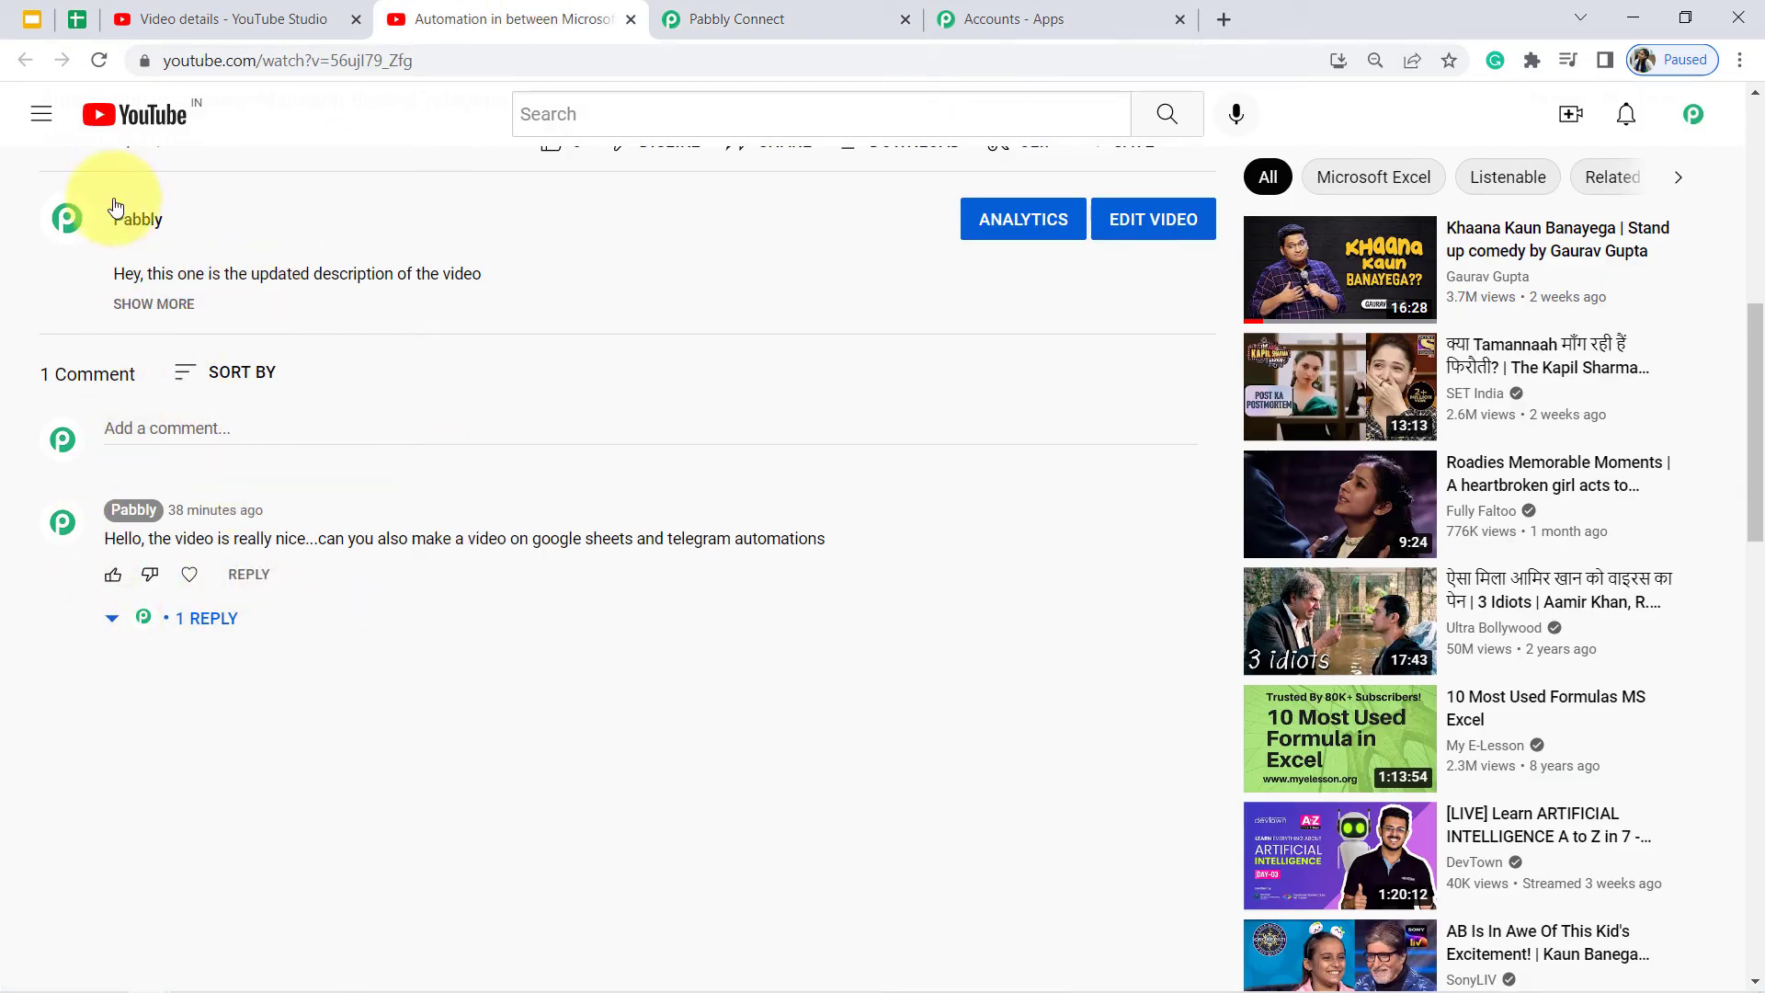
drag(166, 538, 411, 538)
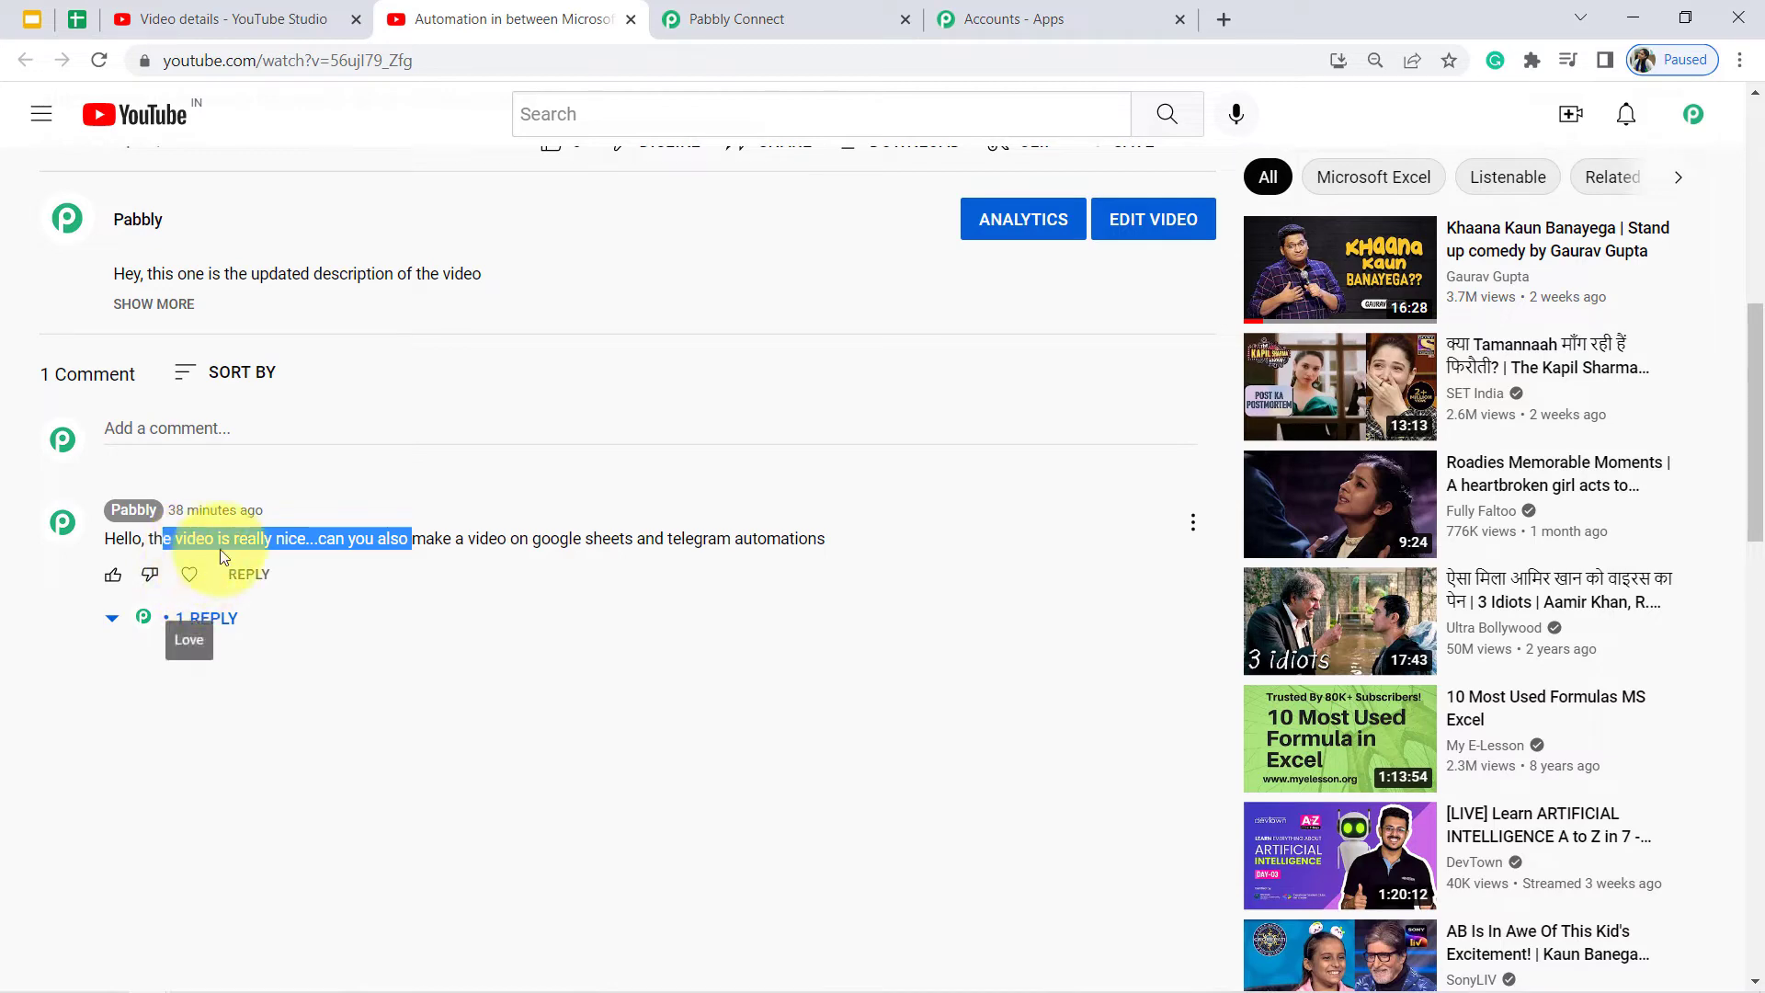
click(756, 7)
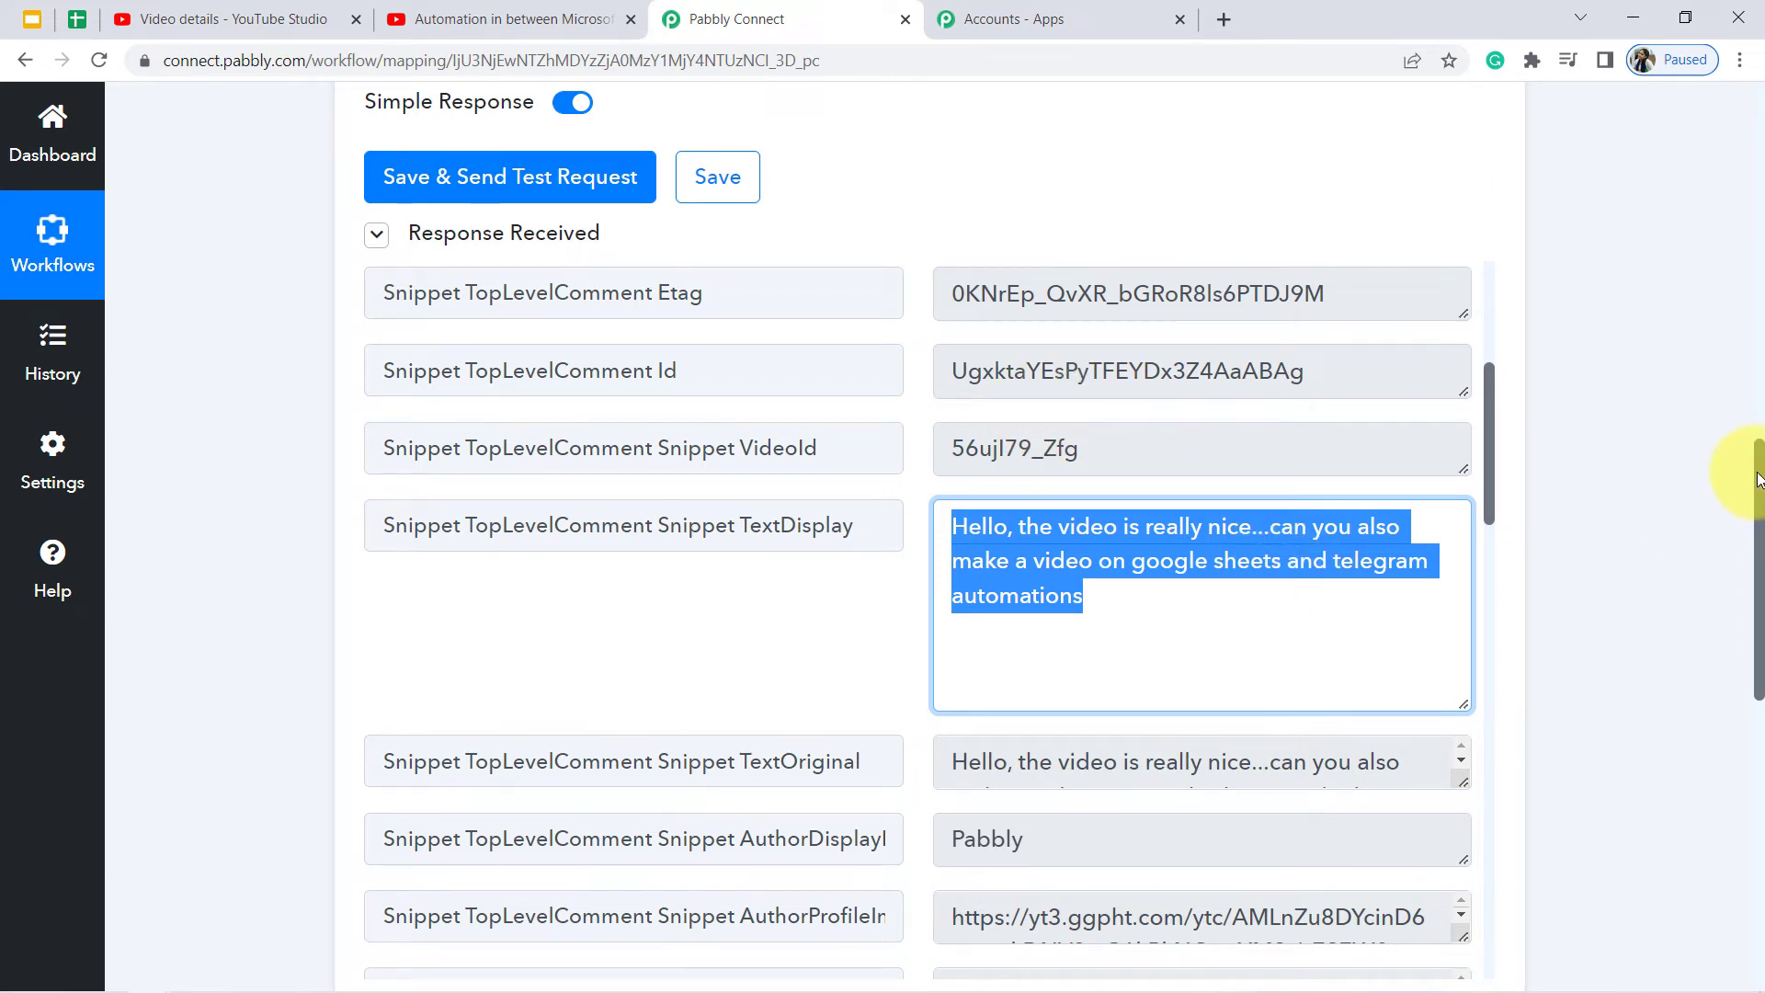
drag(1758, 478, 1758, 522)
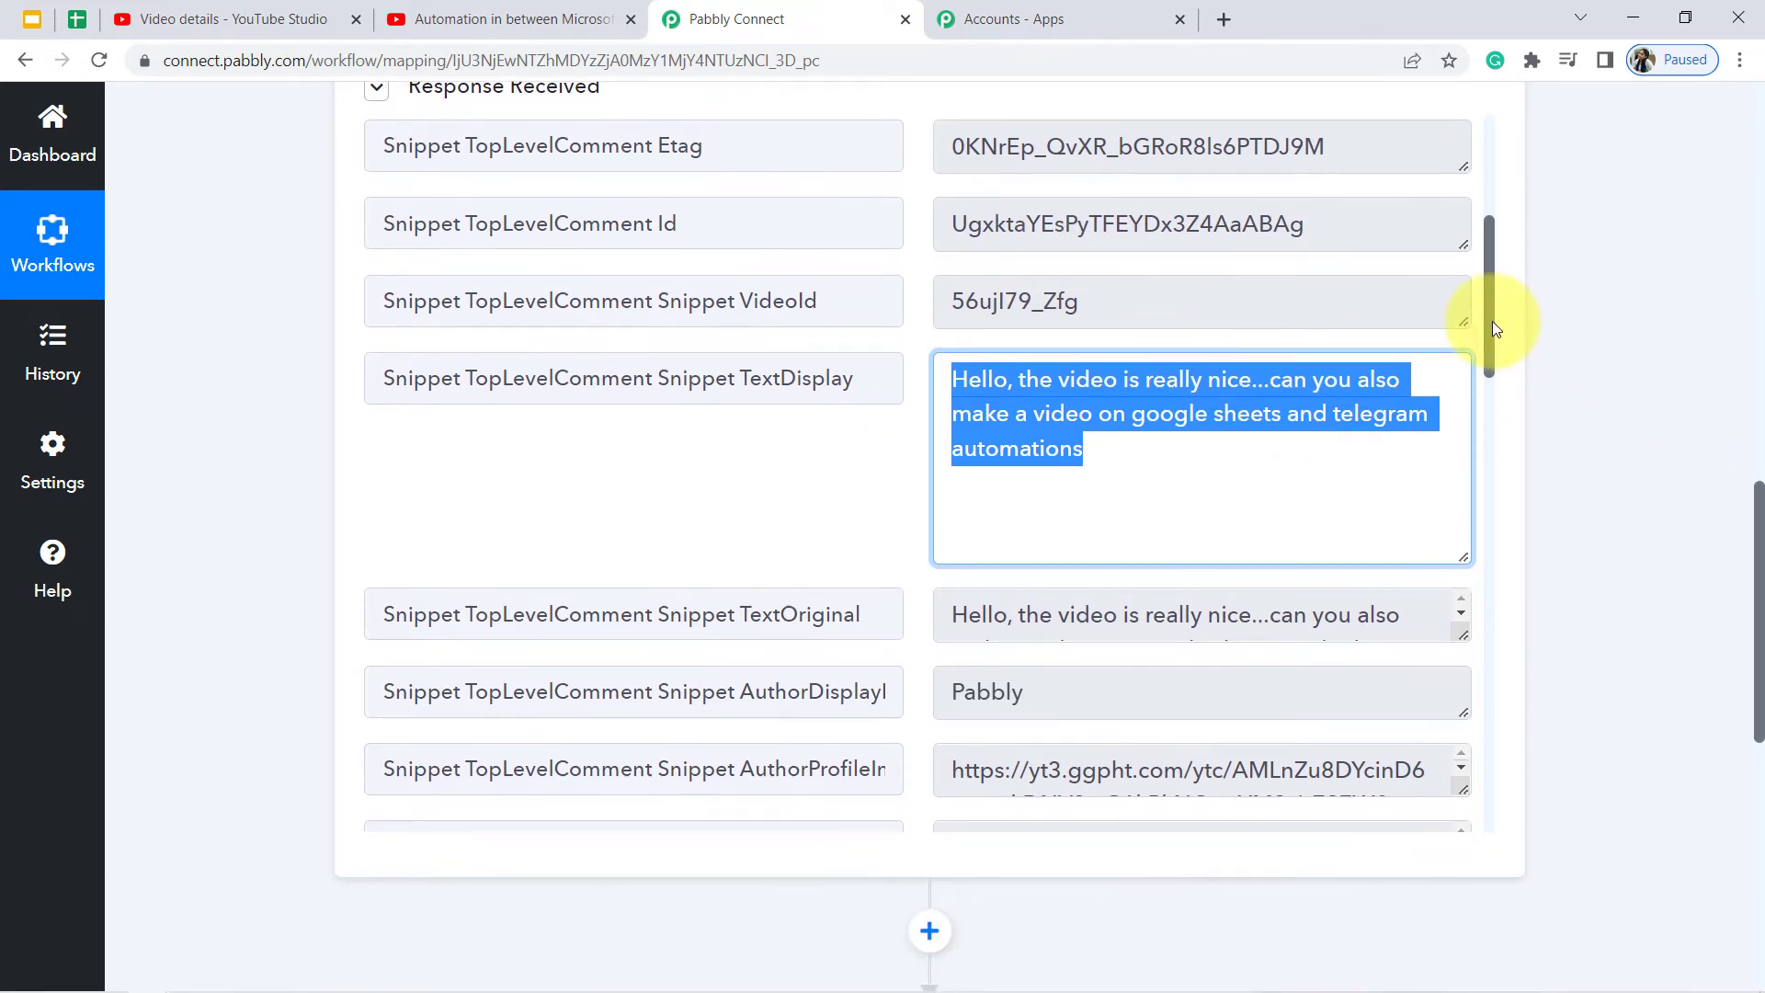
drag(1492, 322, 1481, 358)
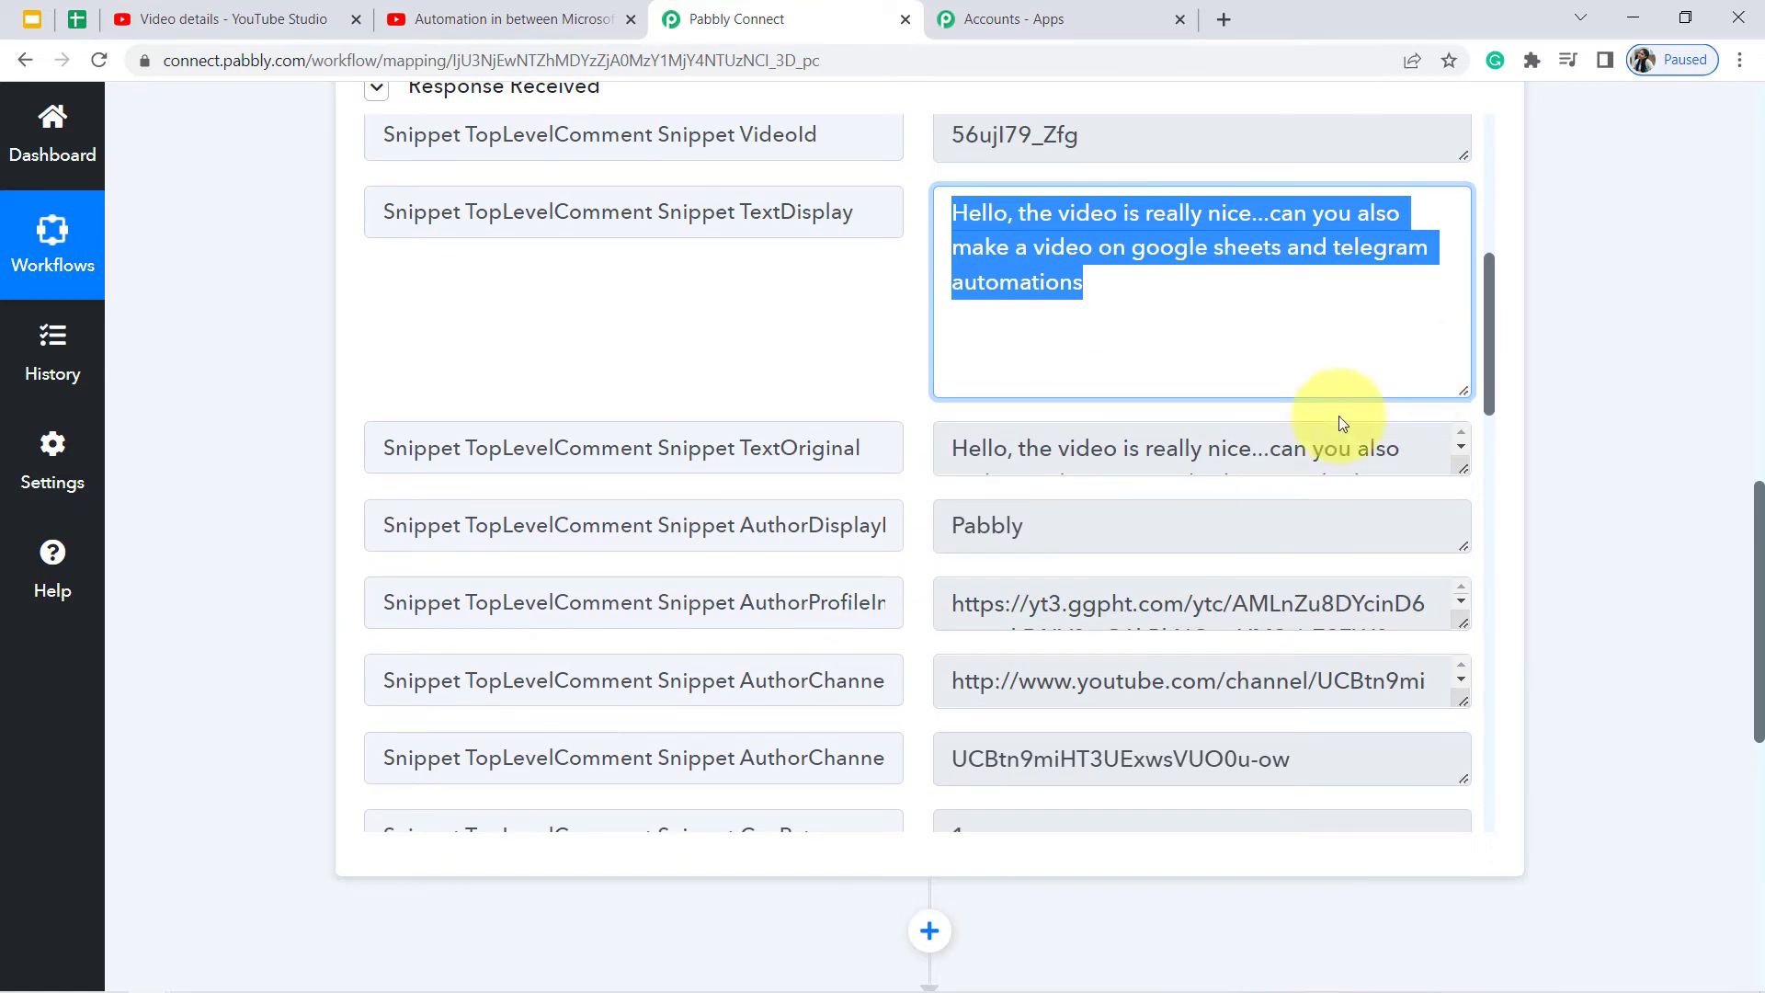
- Set the workflow's action application to Google Sheets with the action event Add New Row
drag(1756, 501, 1758, 727)
click(684, 354)
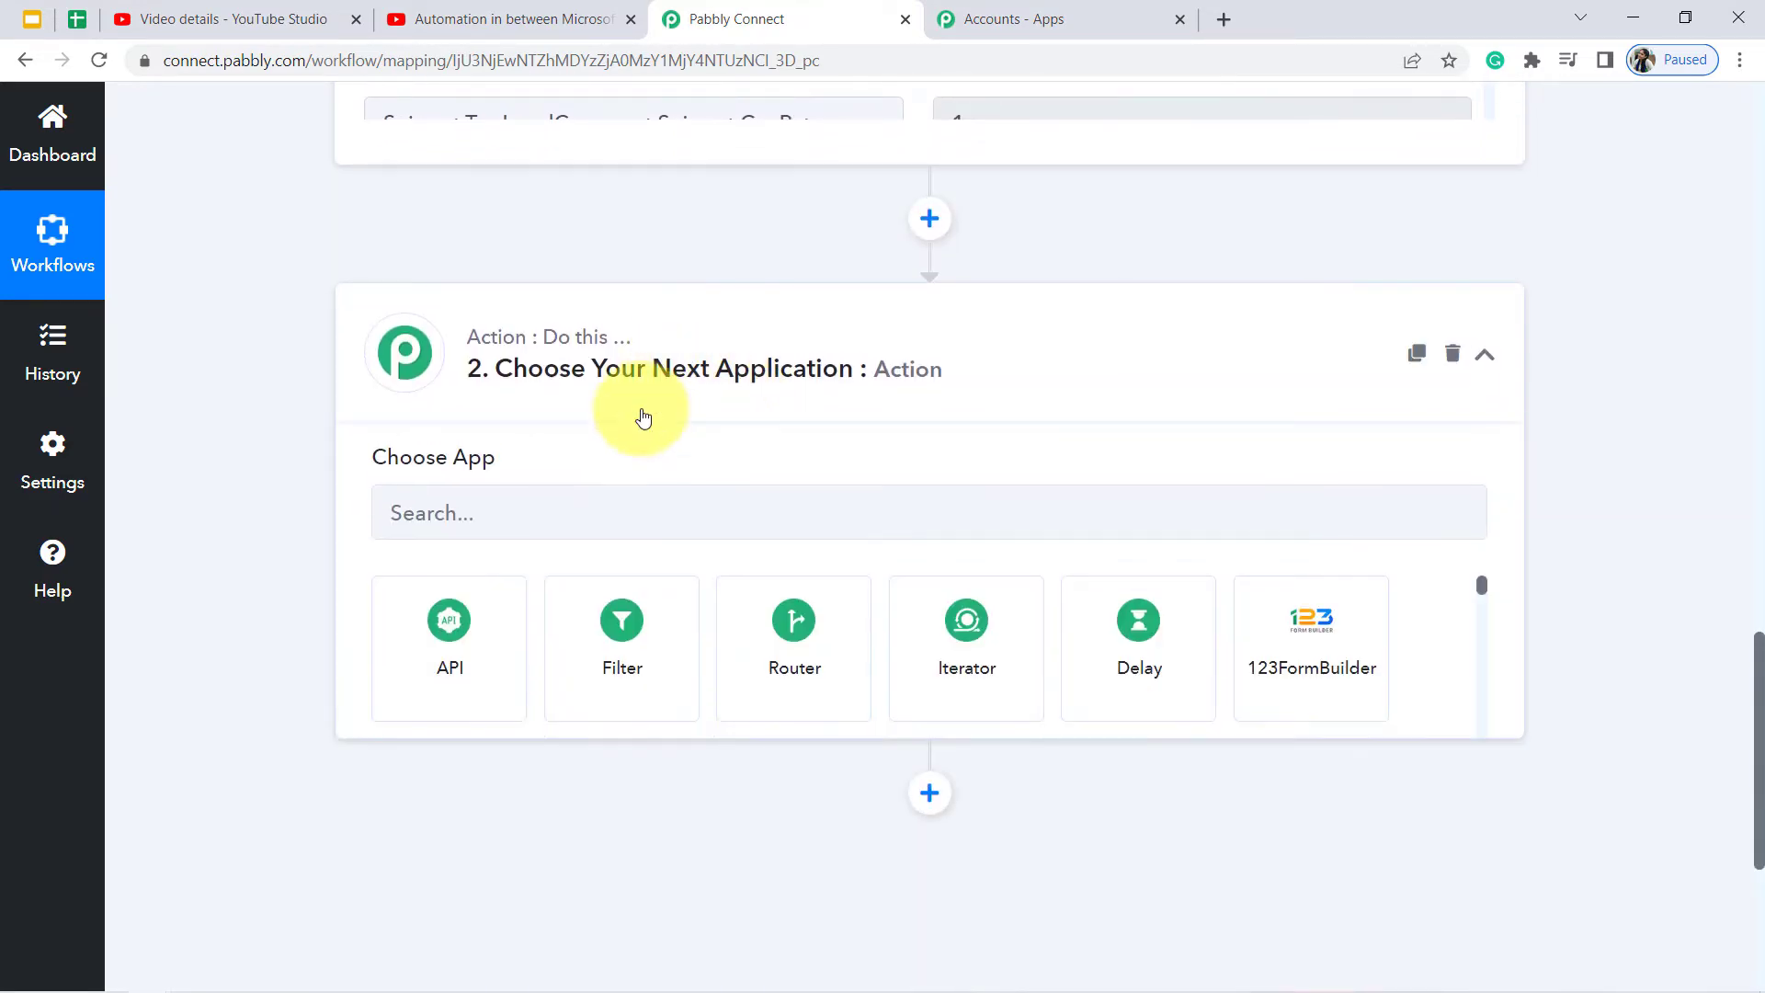
click(426, 527)
text(google shee)
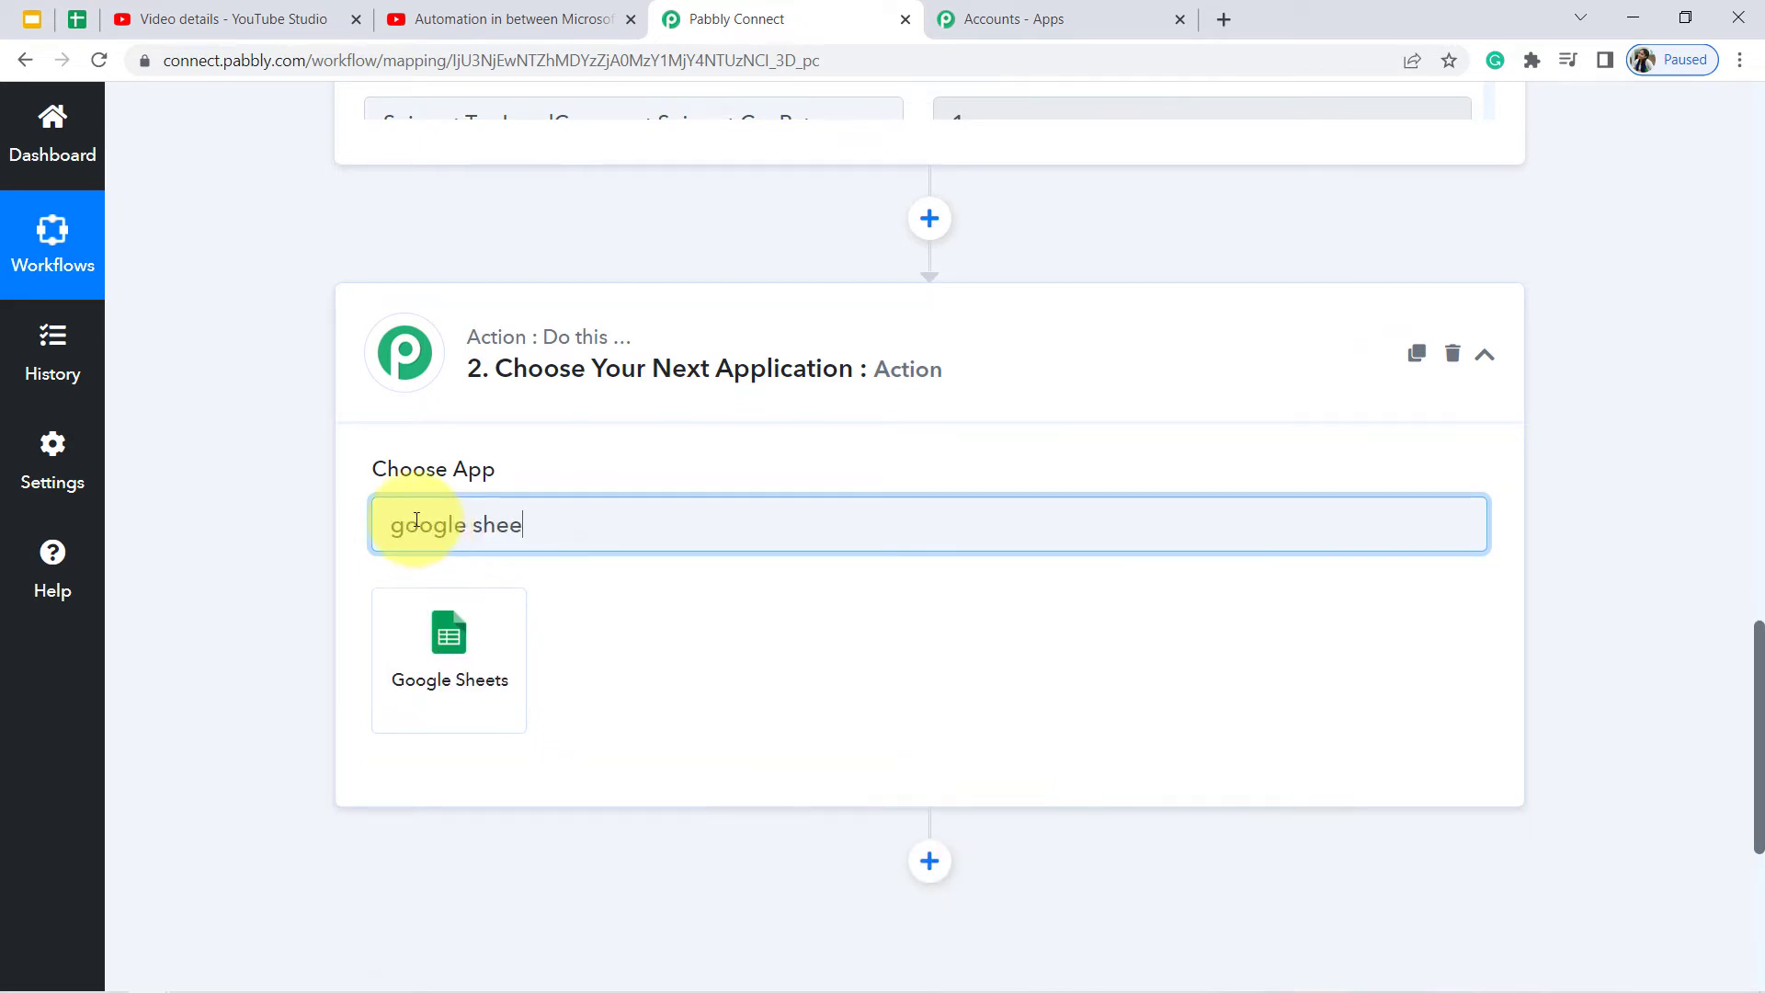
click(412, 639)
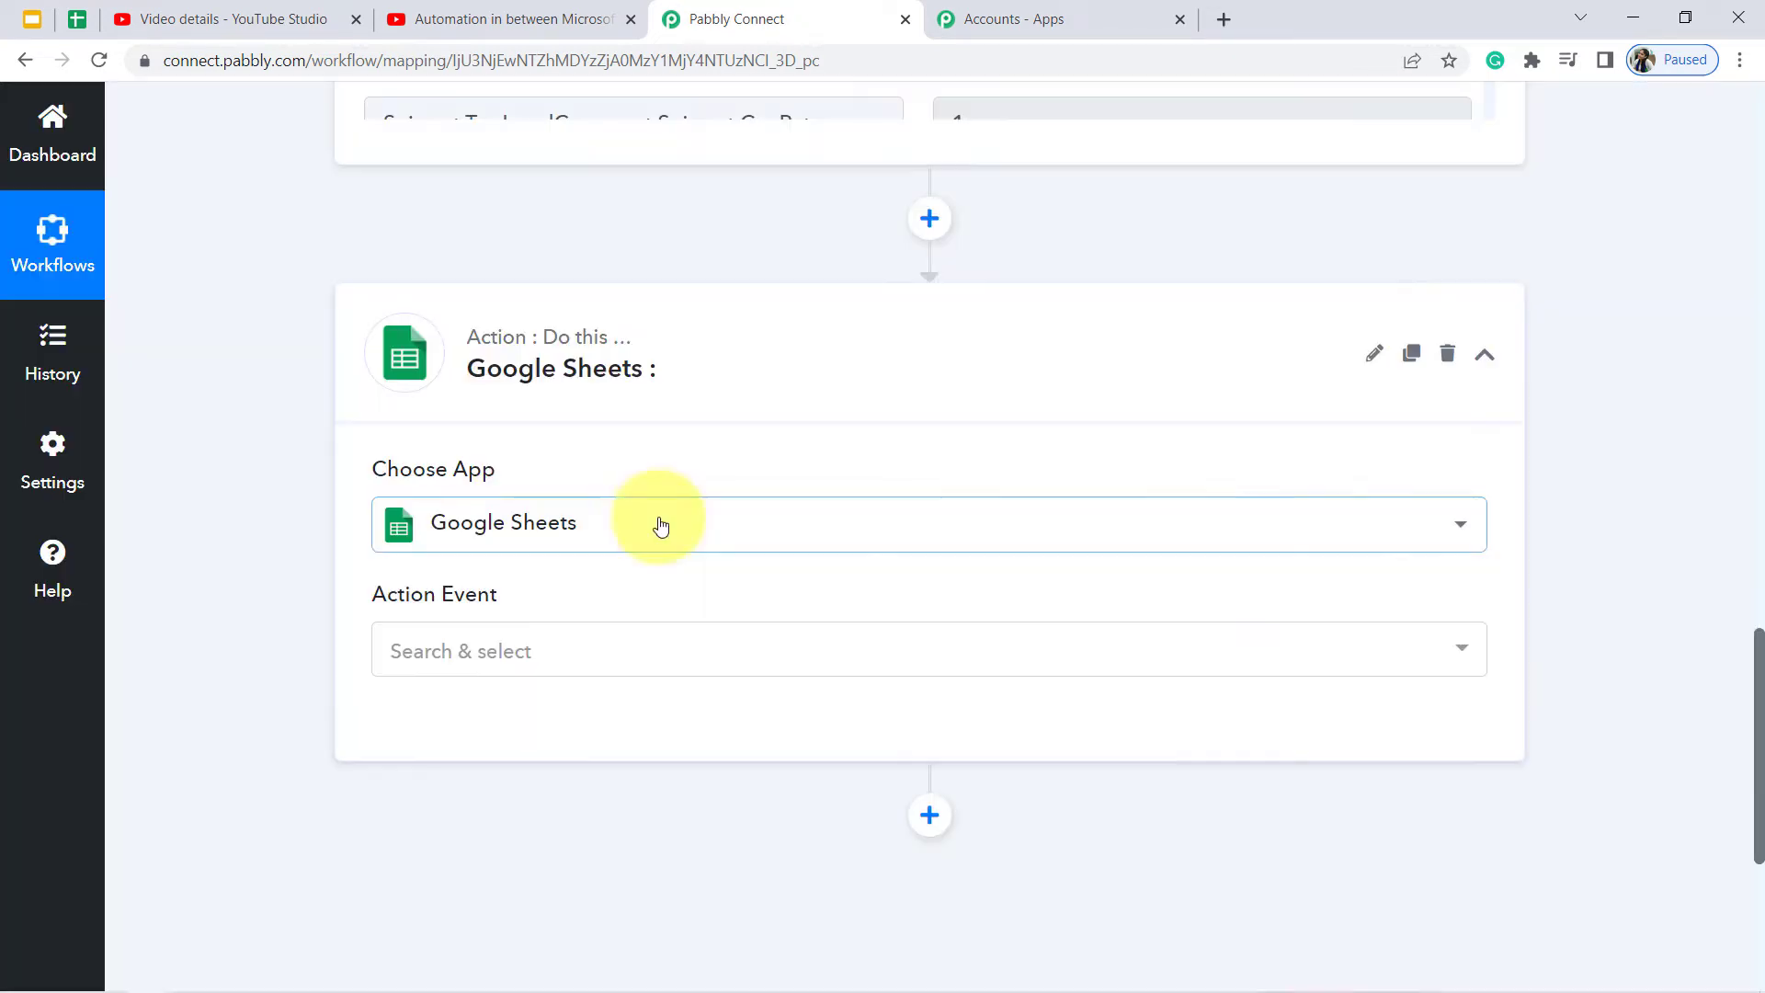
click(491, 676)
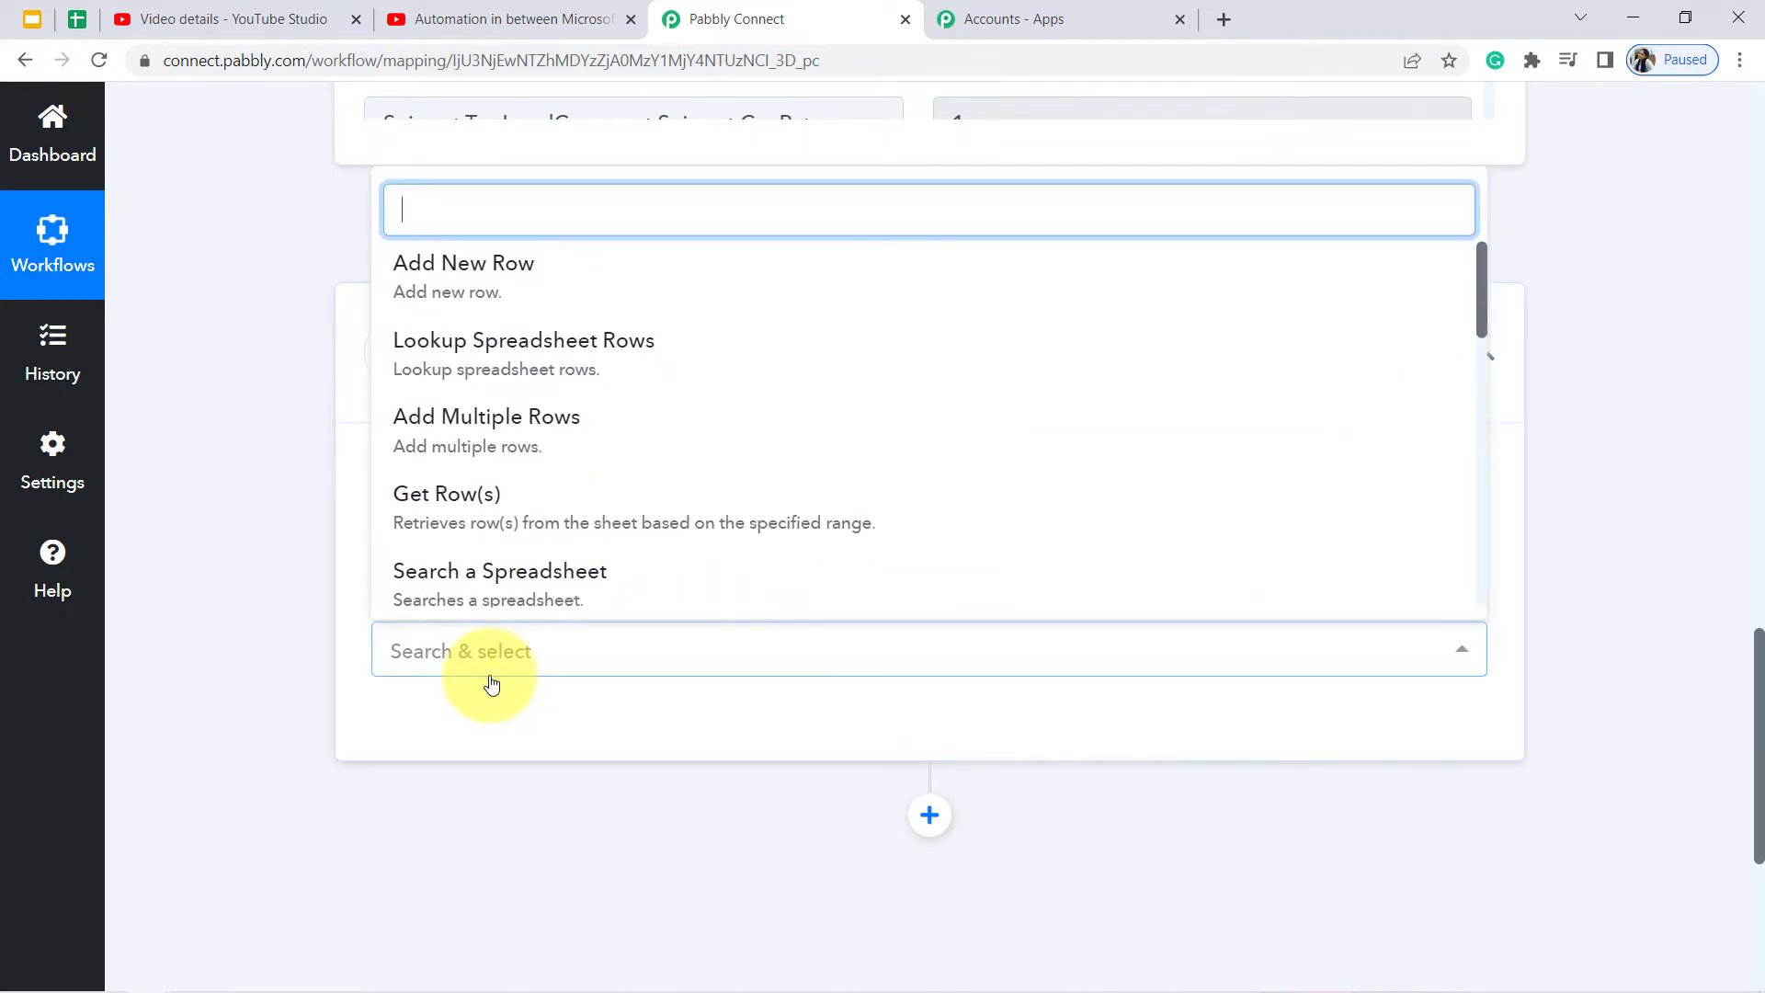
click(480, 326)
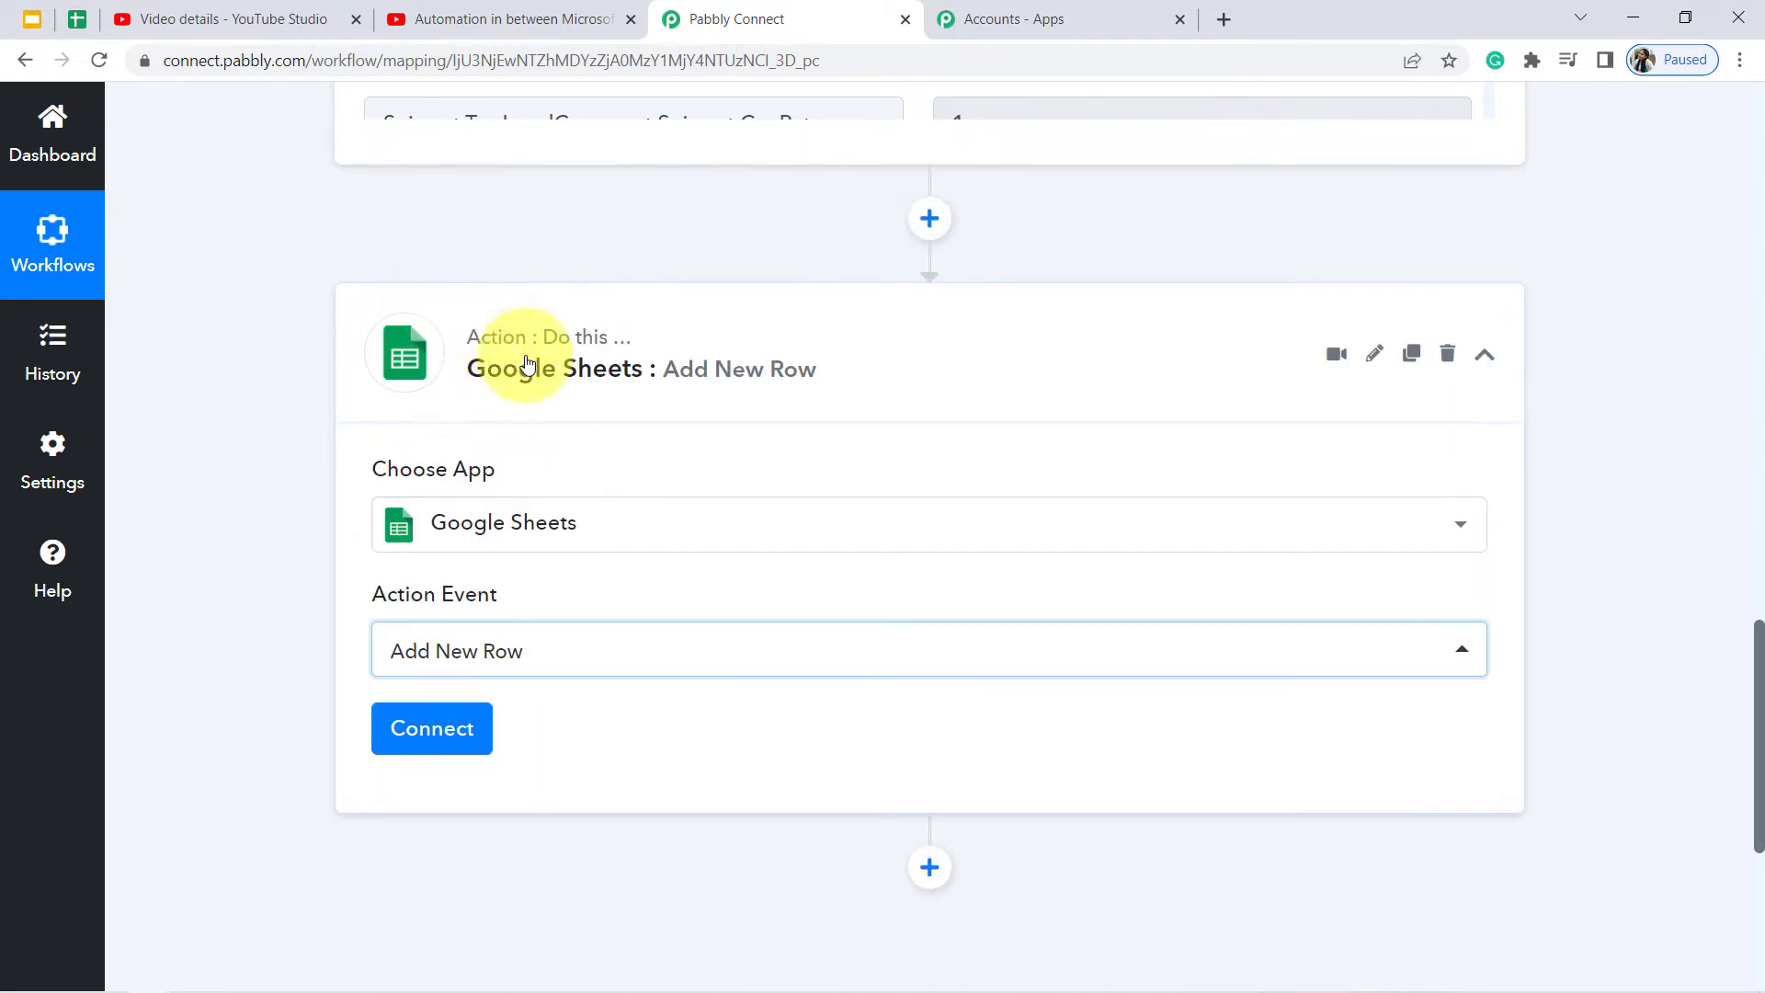
- Add a new Google Sheets connection to the action and authorize it with the Pabbly Google account
click(450, 741)
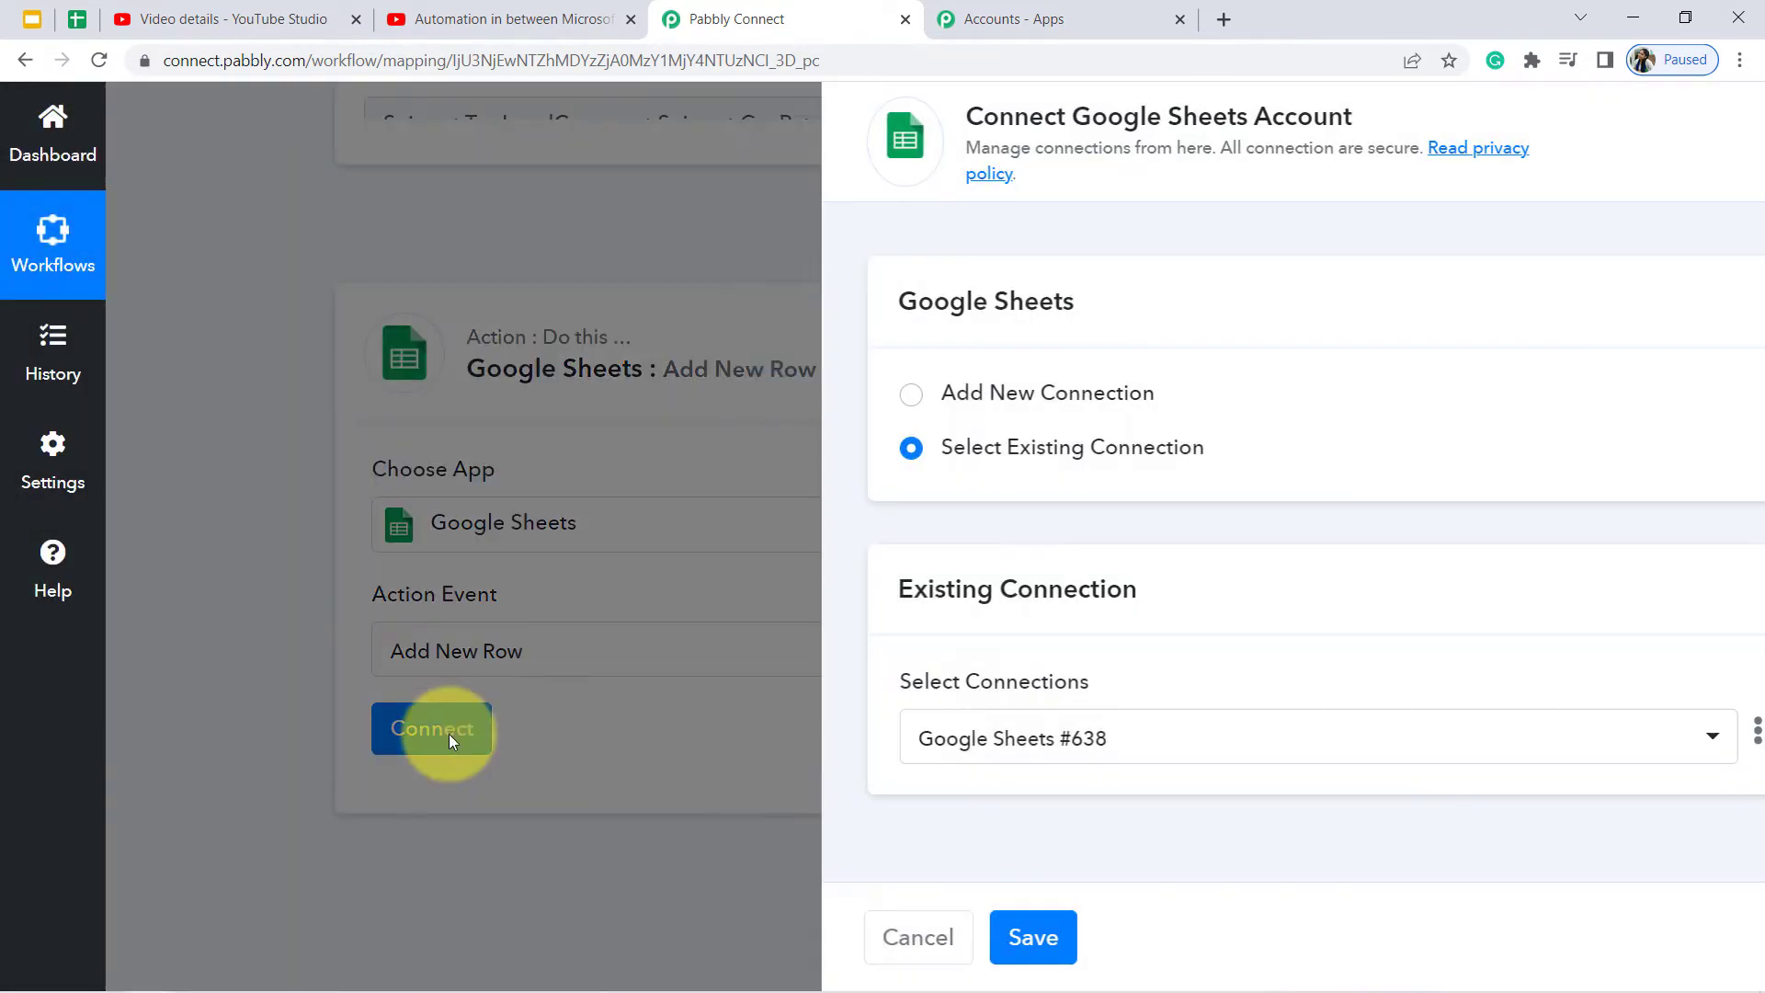
click(874, 394)
click(945, 703)
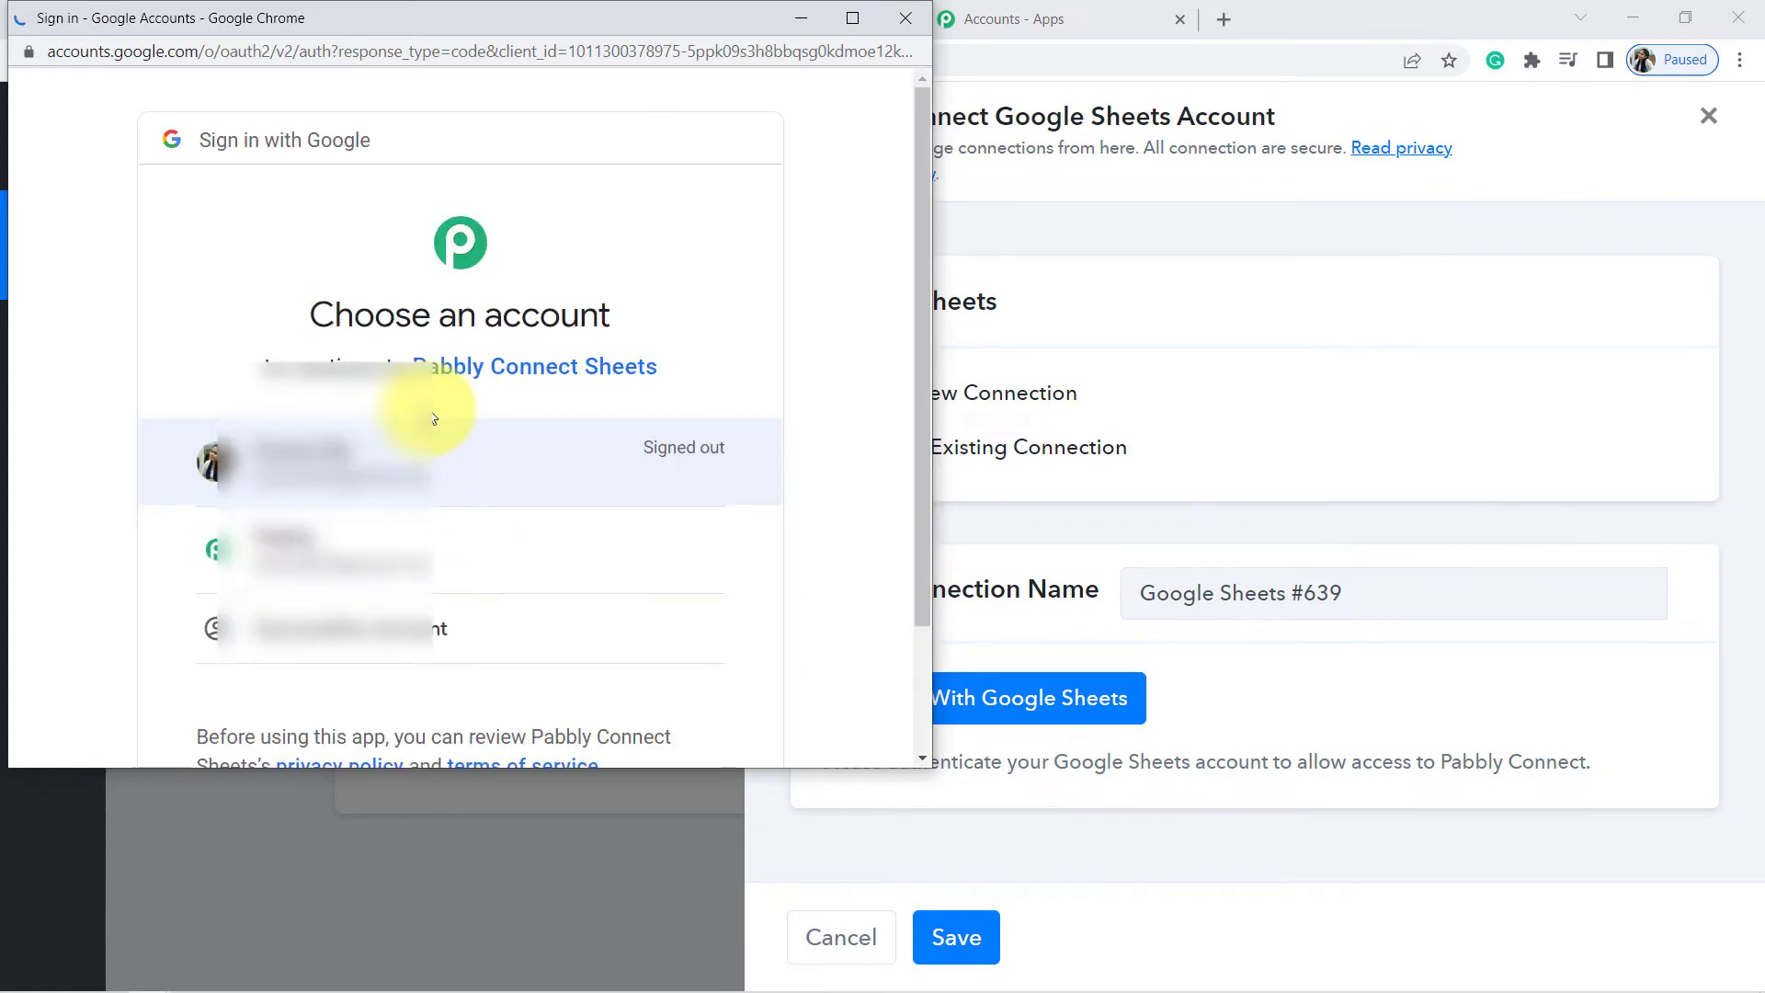
click(342, 547)
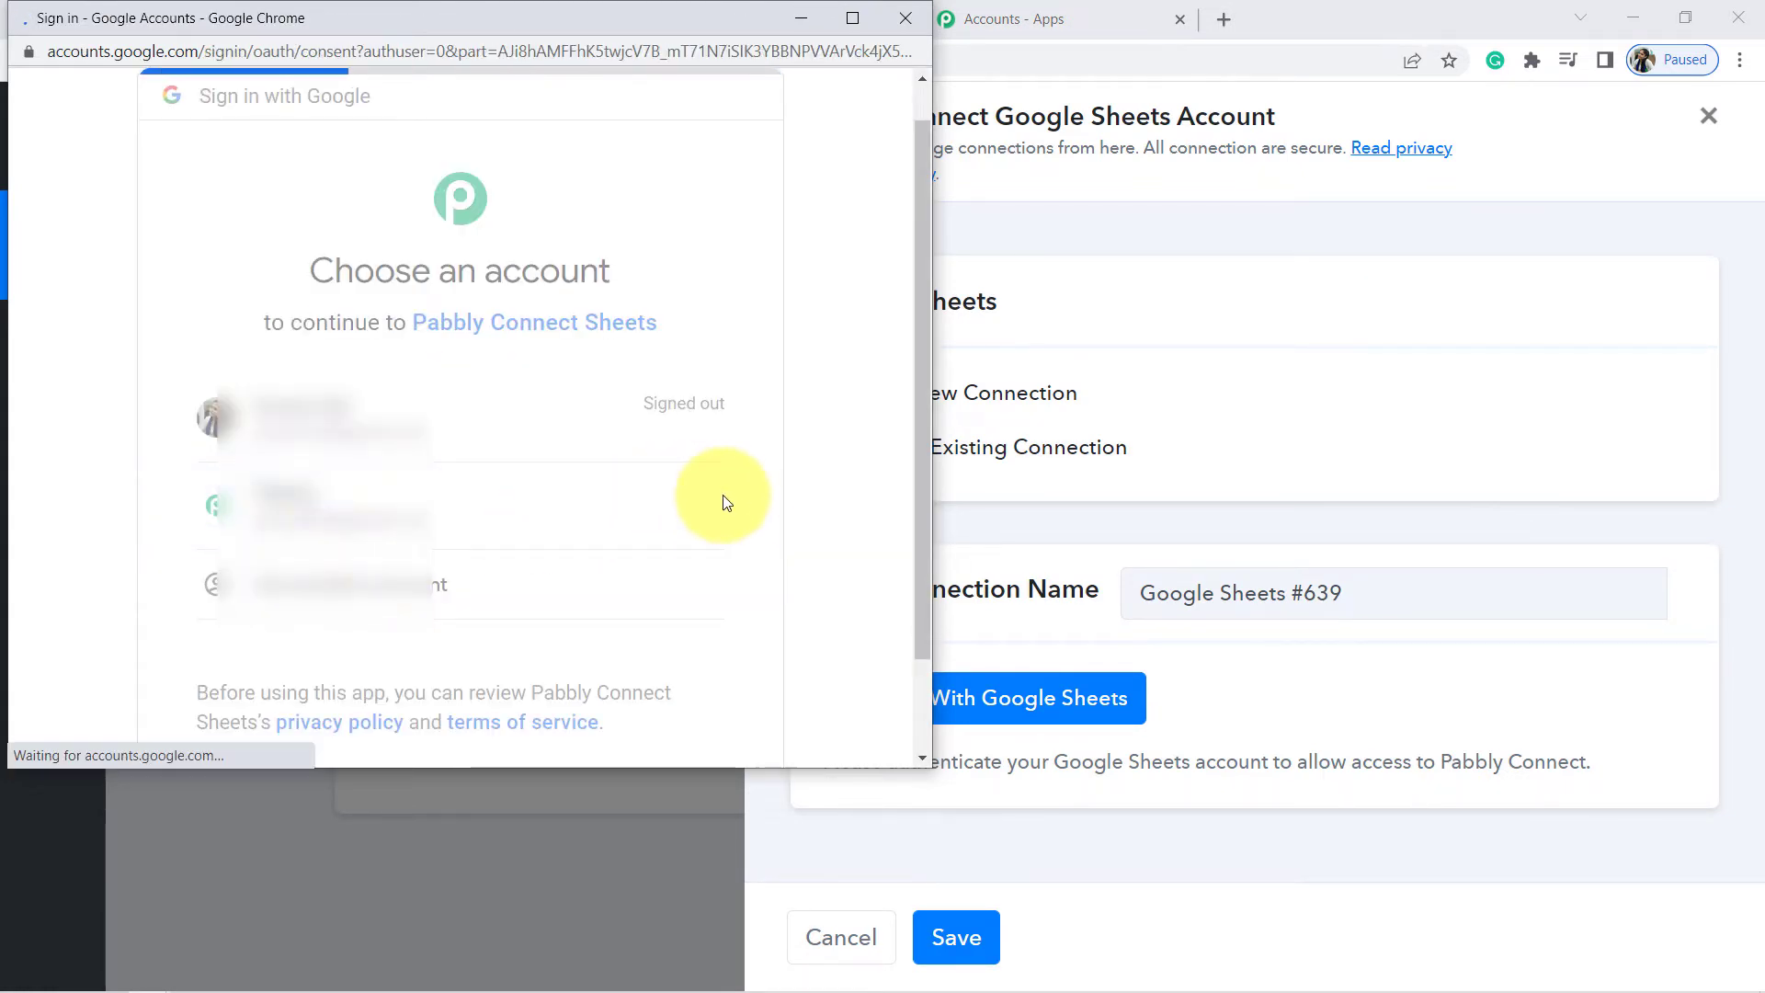
click(634, 614)
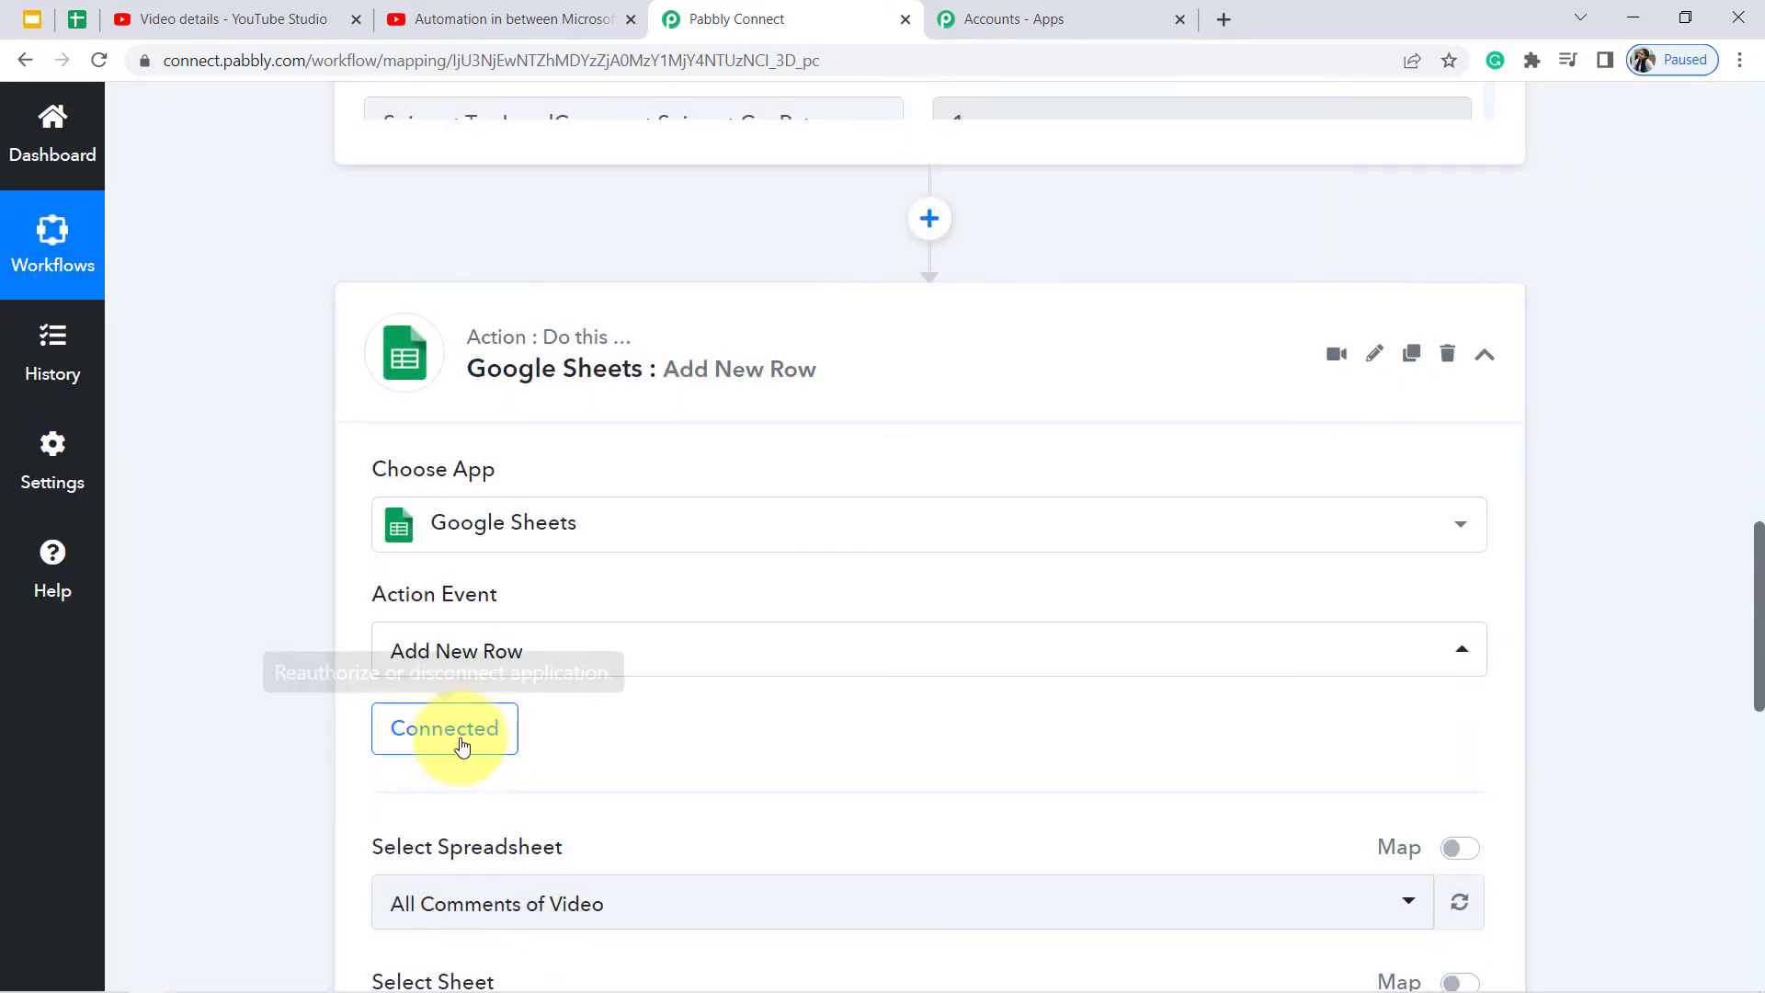
drag(1760, 543, 1751, 644)
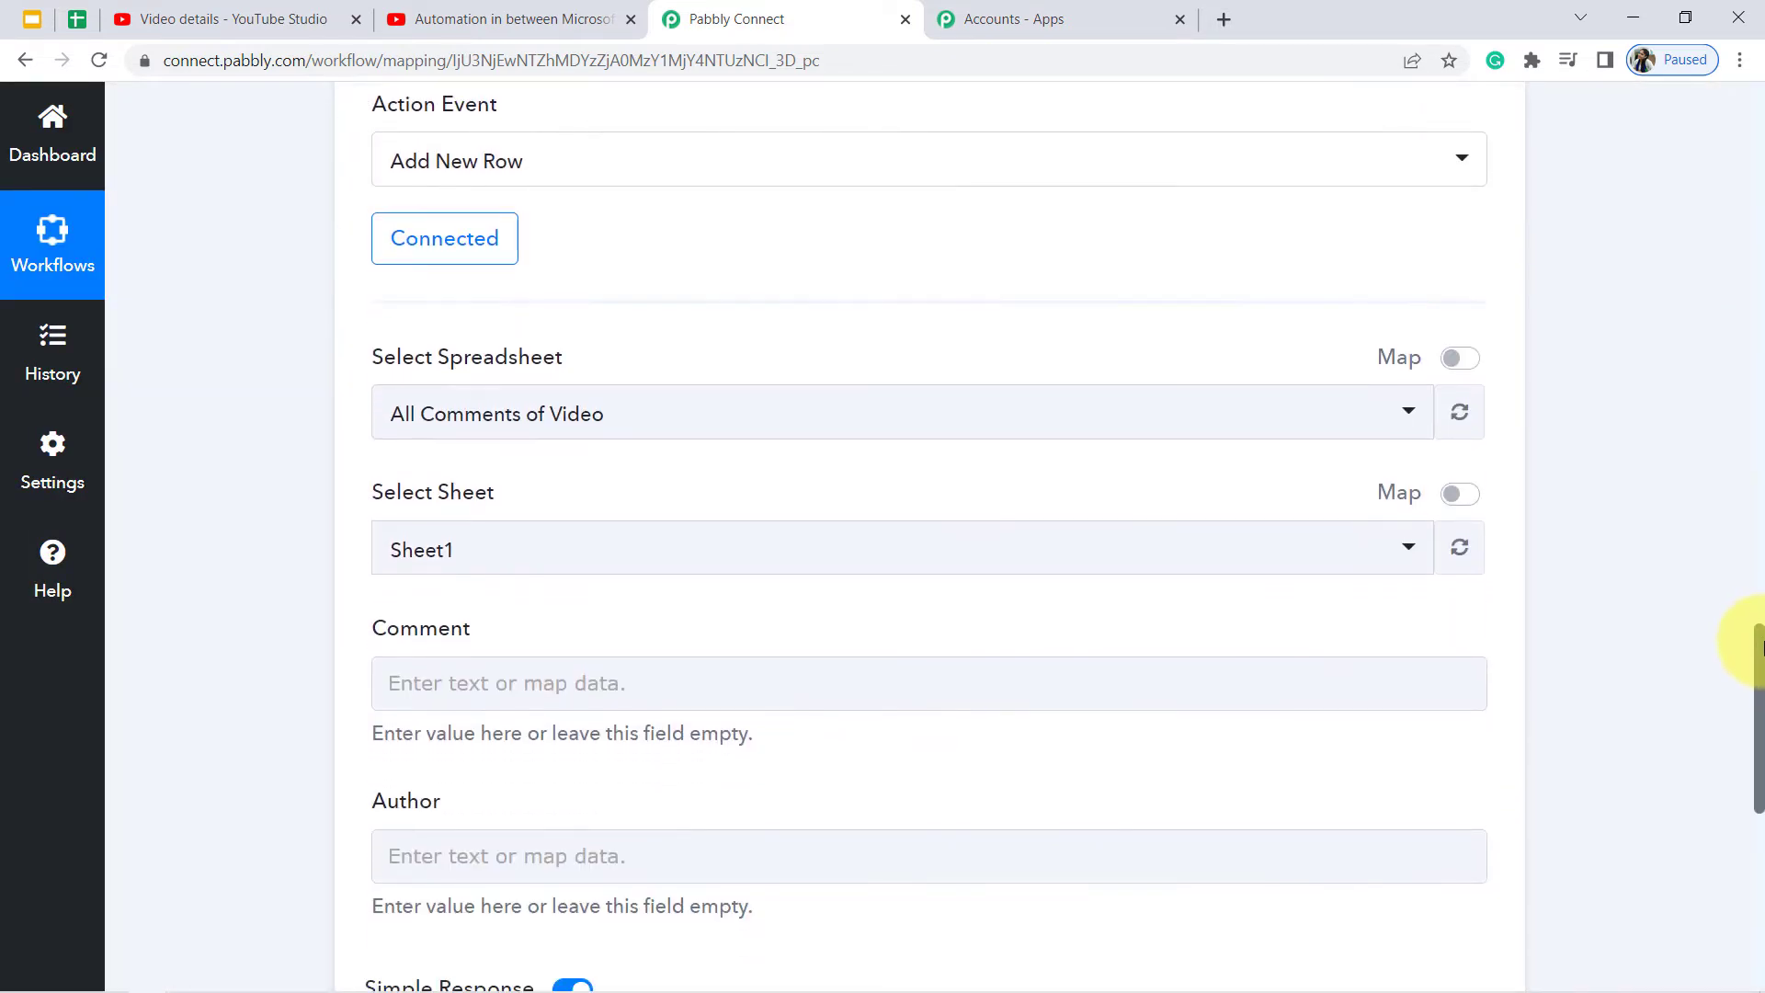
- Compare the selected spreadsheet All Comments of Video and its Sheet1 with the file name and sheet name in Google Sheets
click(641, 419)
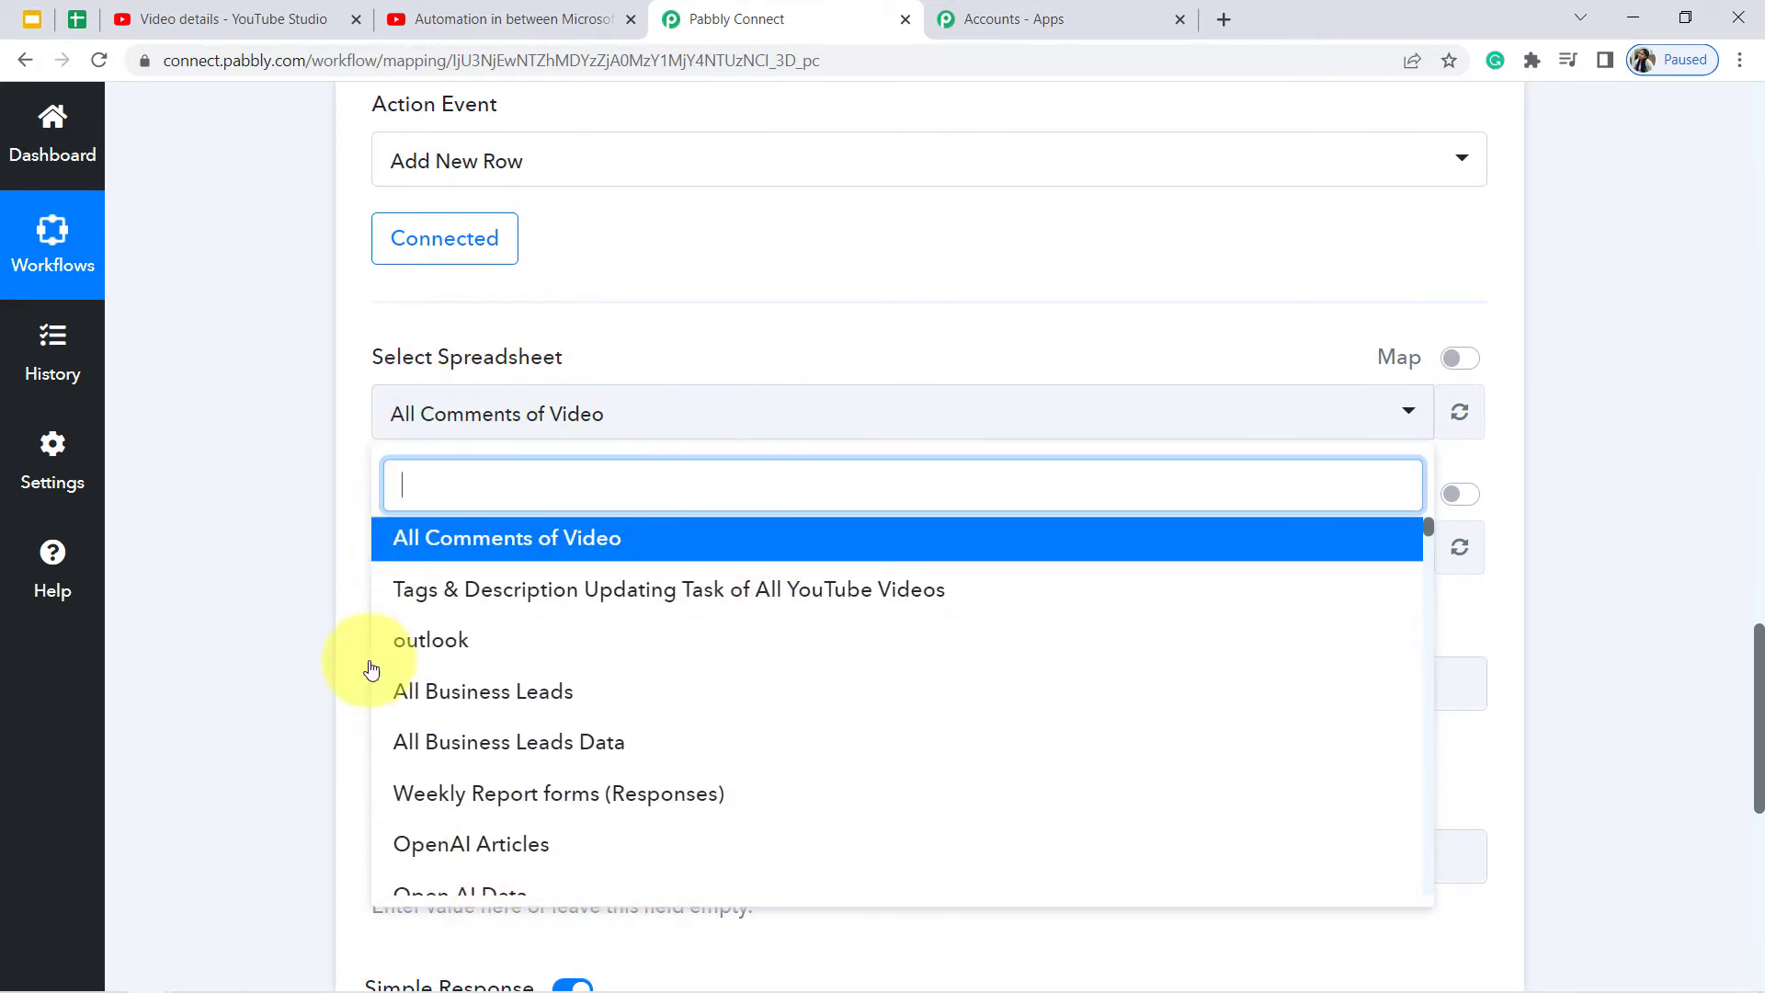
click(117, 359)
click(79, 25)
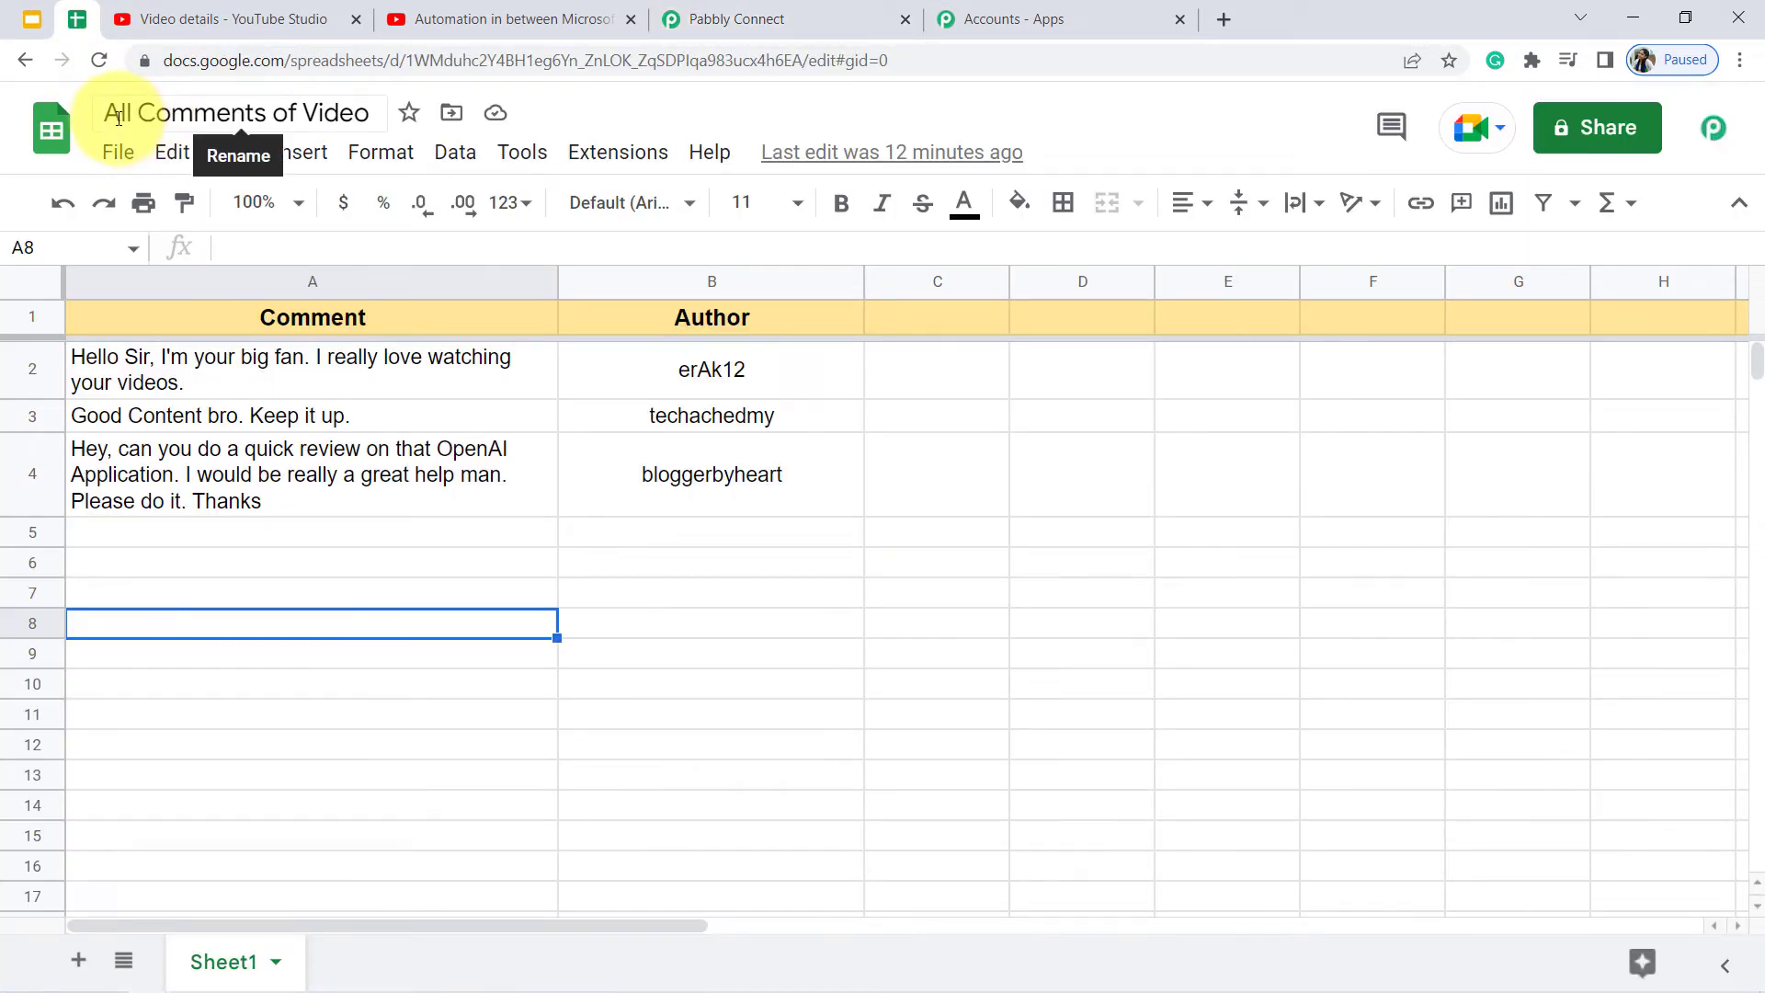
drag(119, 117, 409, 128)
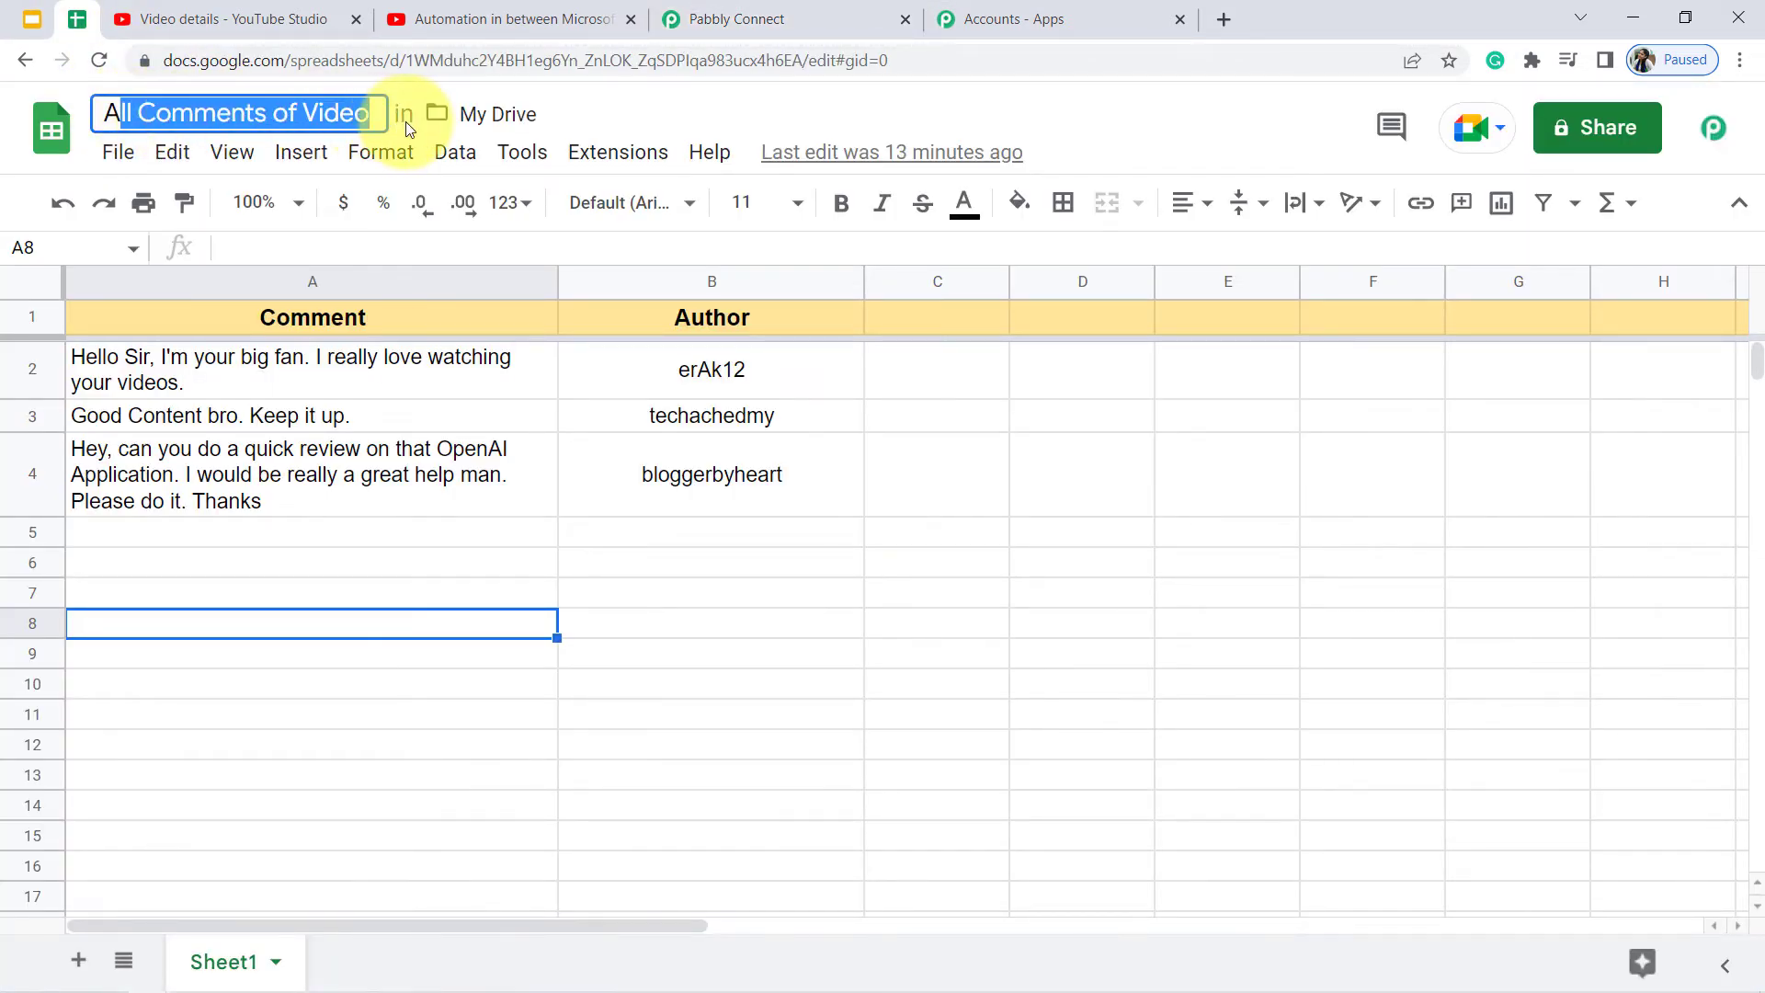
click(712, 11)
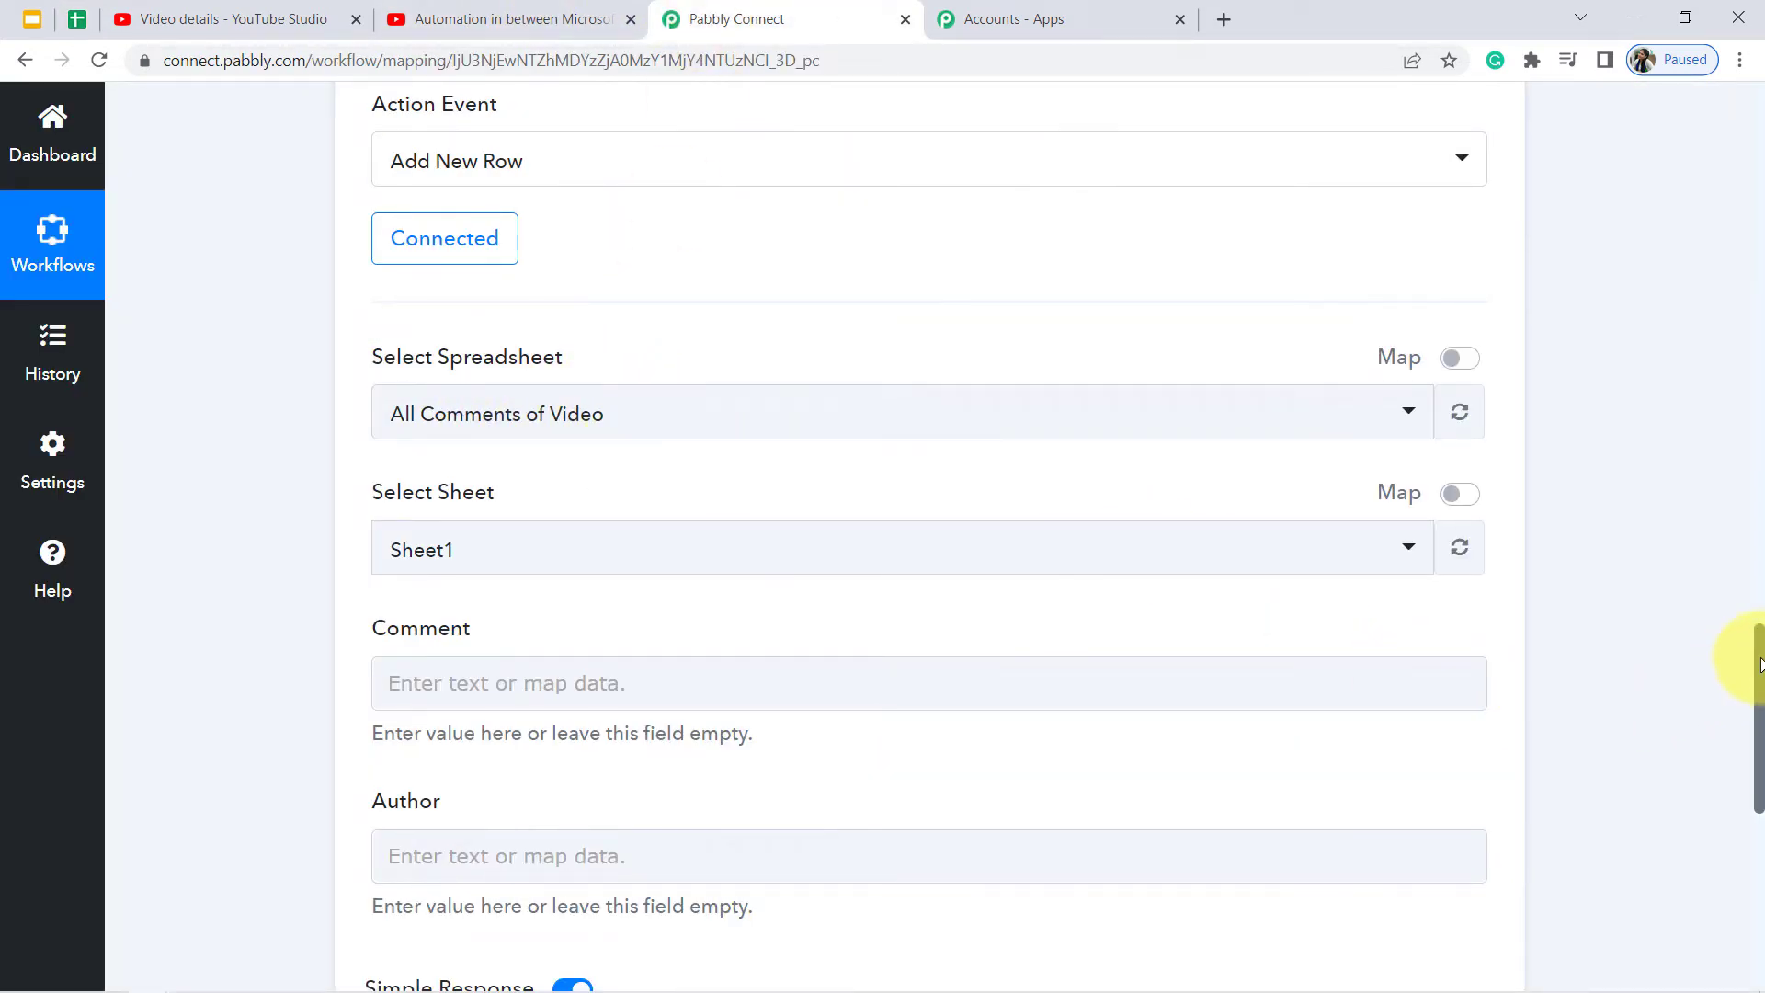
drag(1760, 664, 1751, 695)
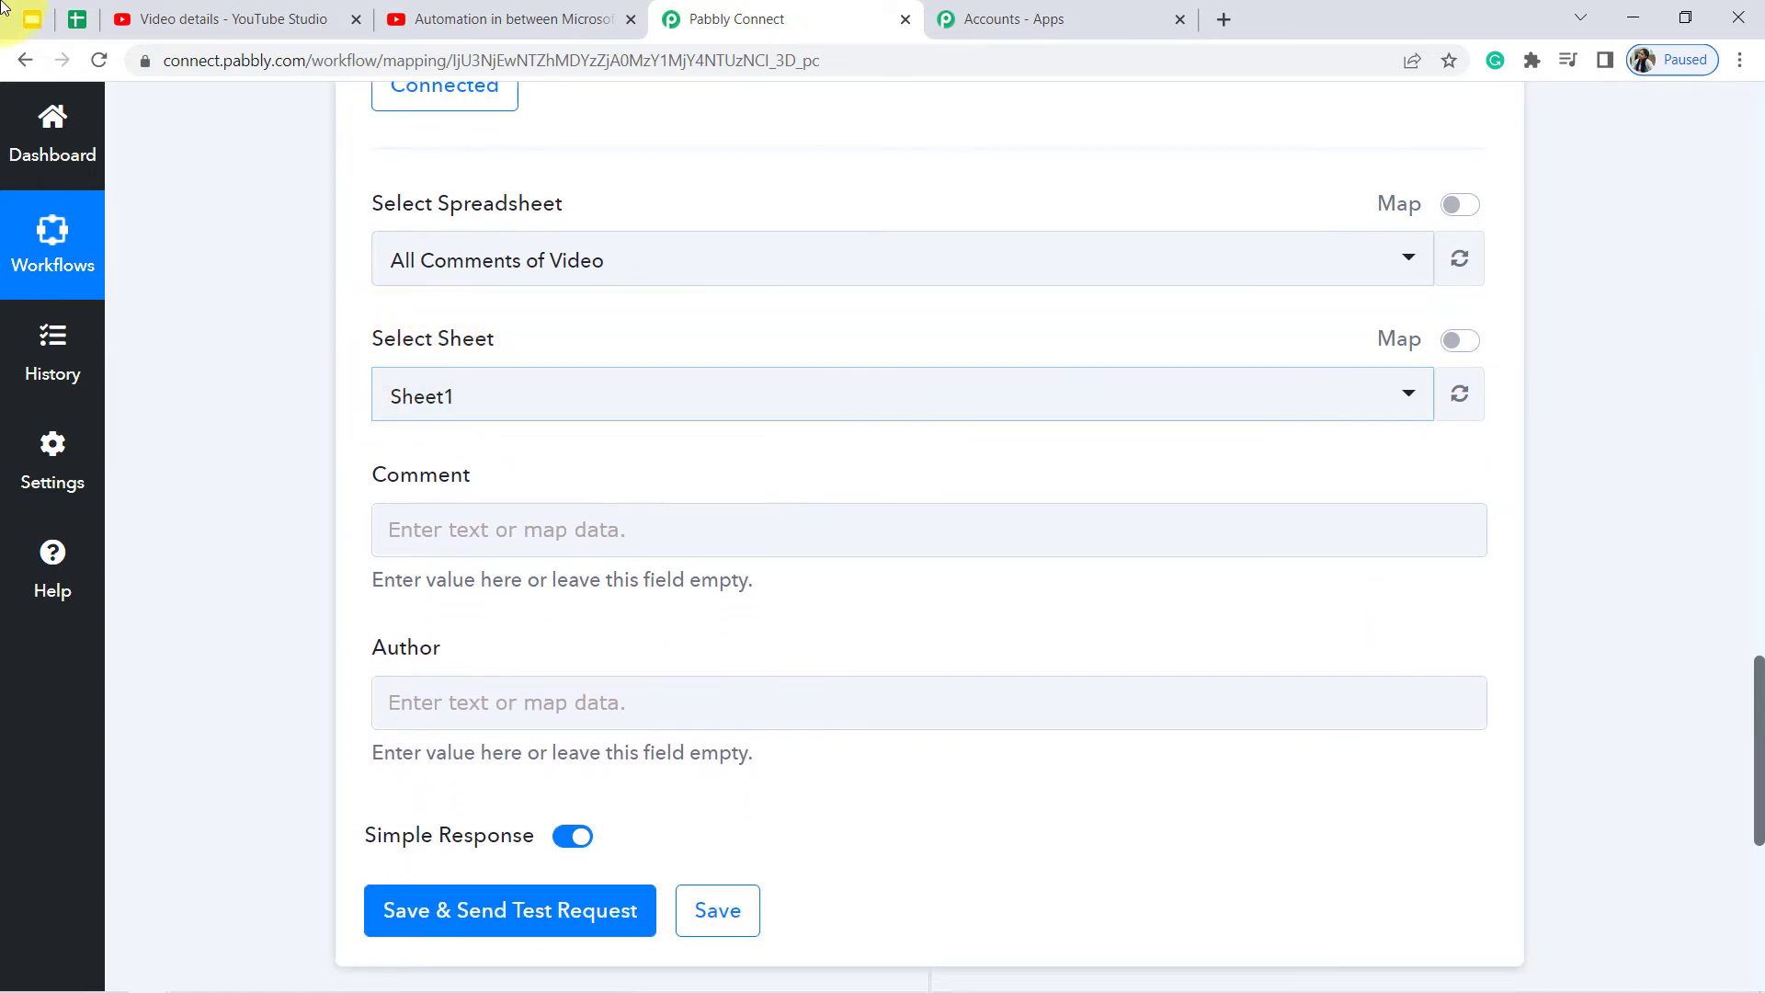
click(80, 22)
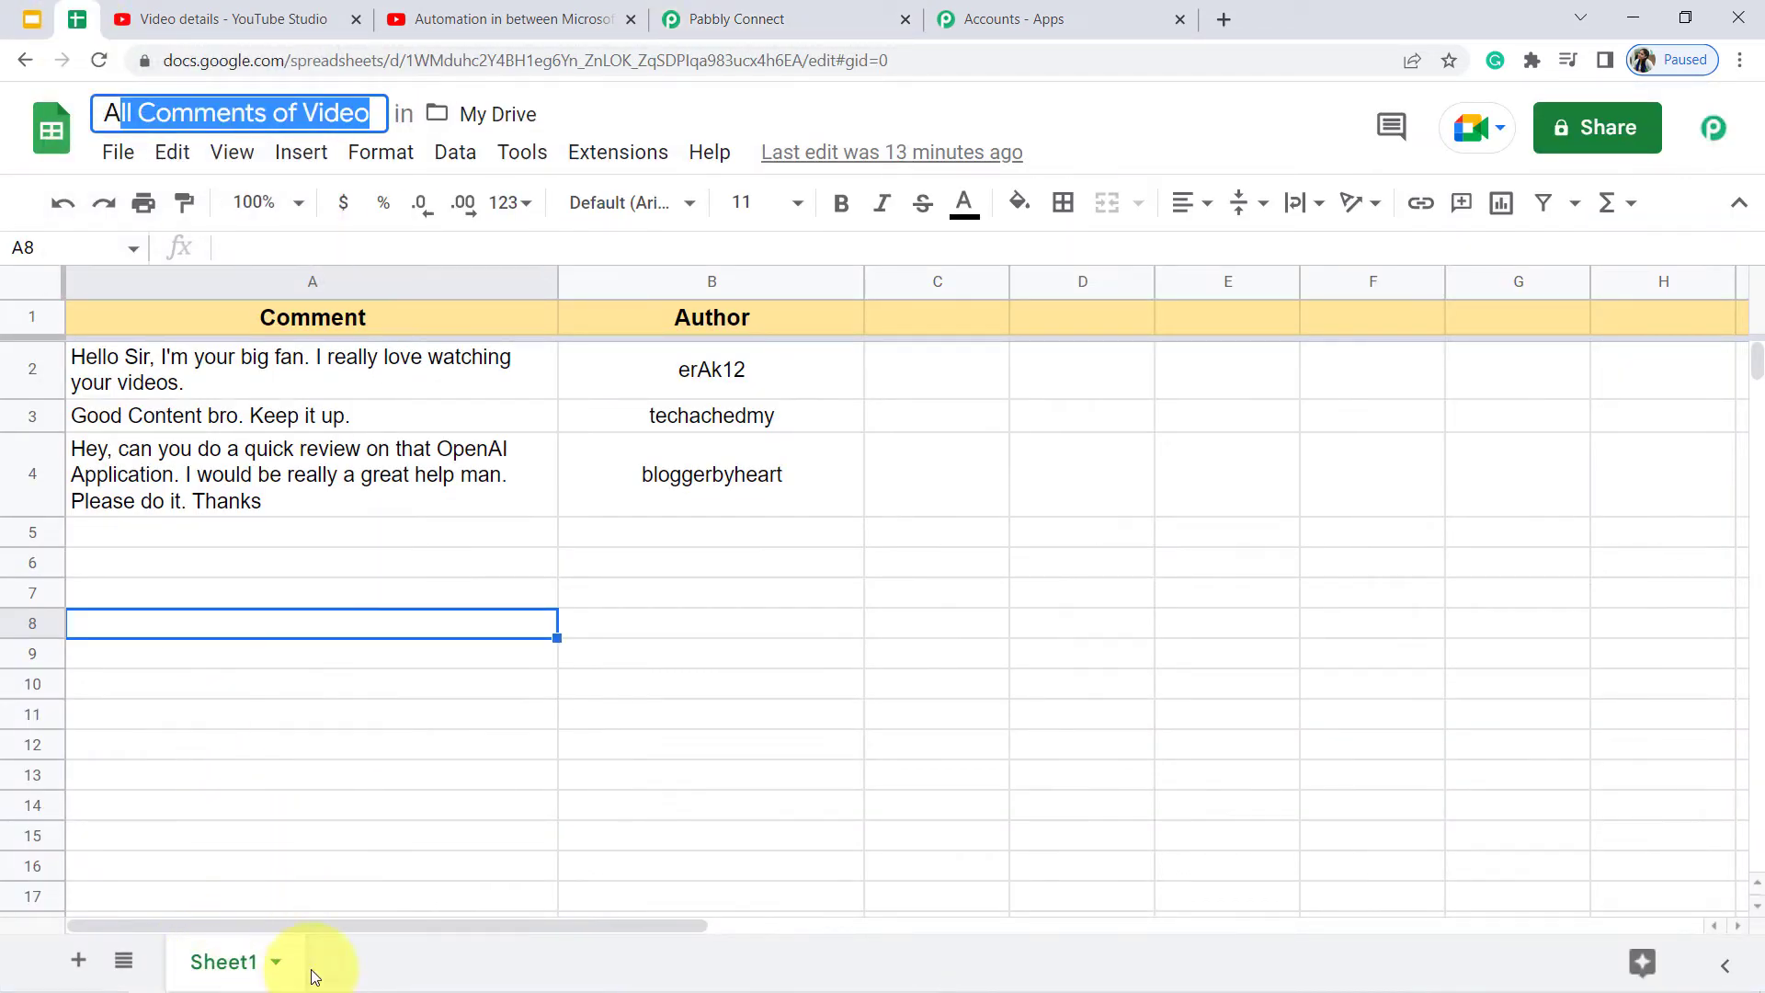
click(717, 18)
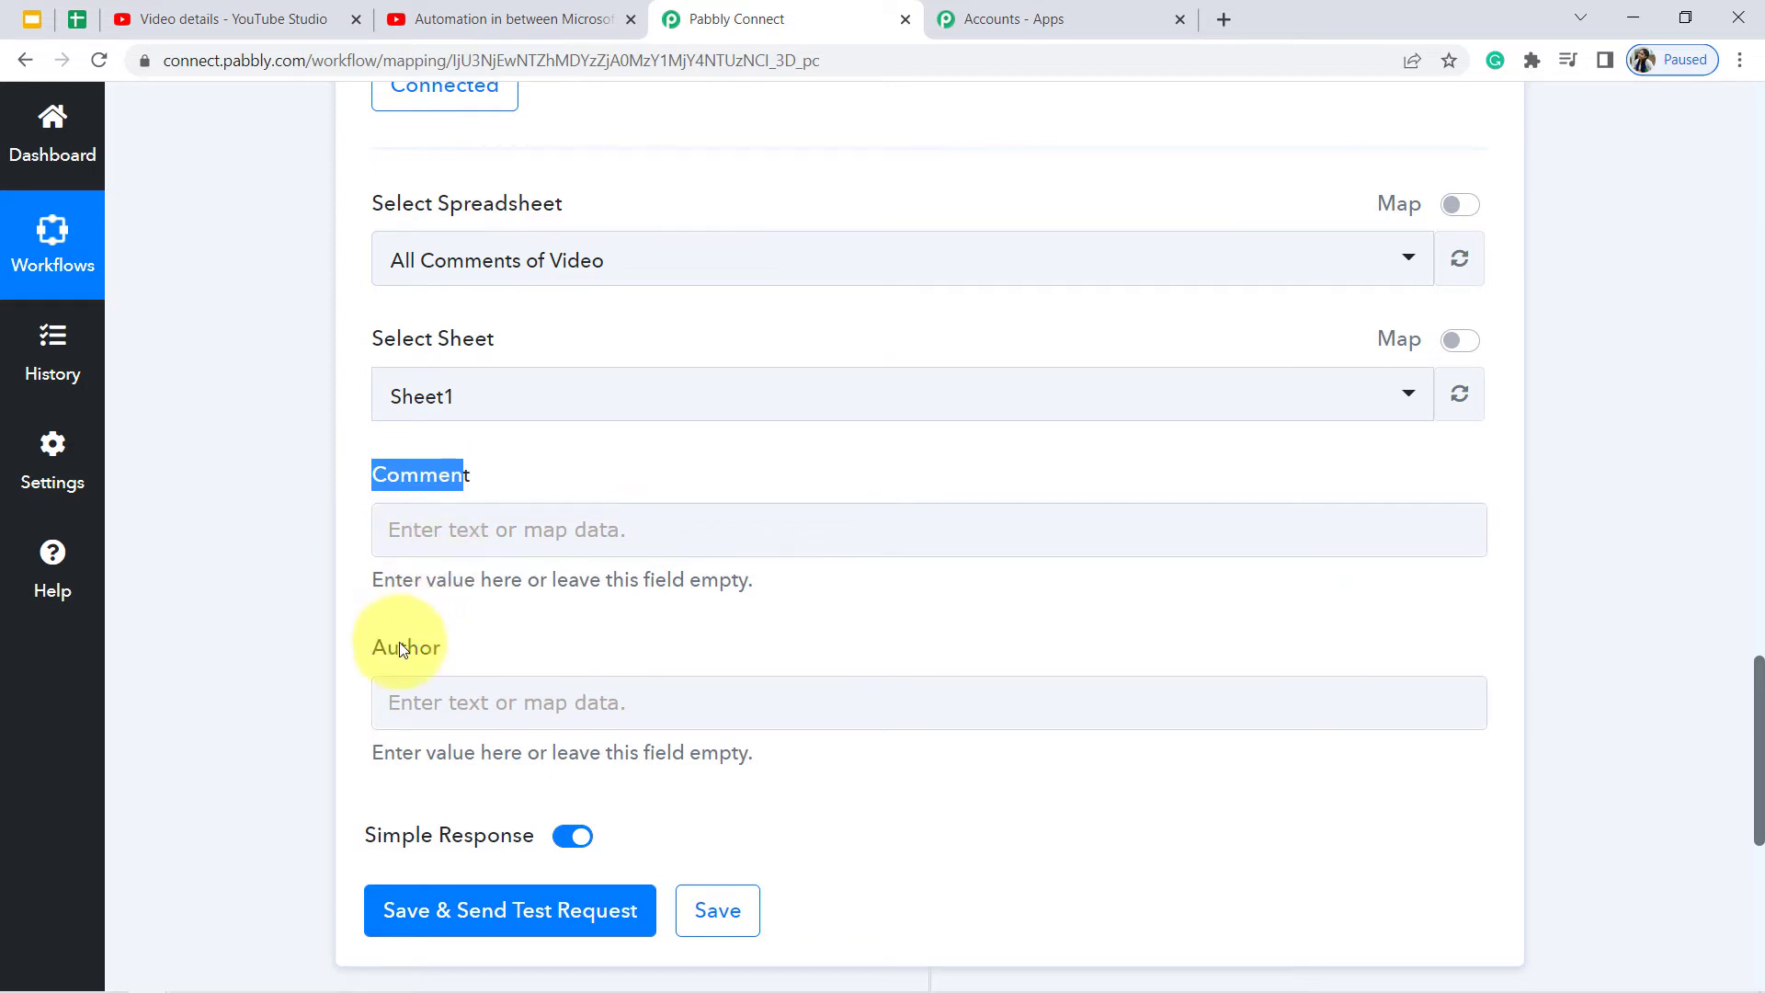
- Compare the action's Comment and Author fields with the column headings of the Google Sheets spreadsheet, then return to Pabbly Connect
drag(373, 648, 419, 648)
drag(366, 475, 450, 646)
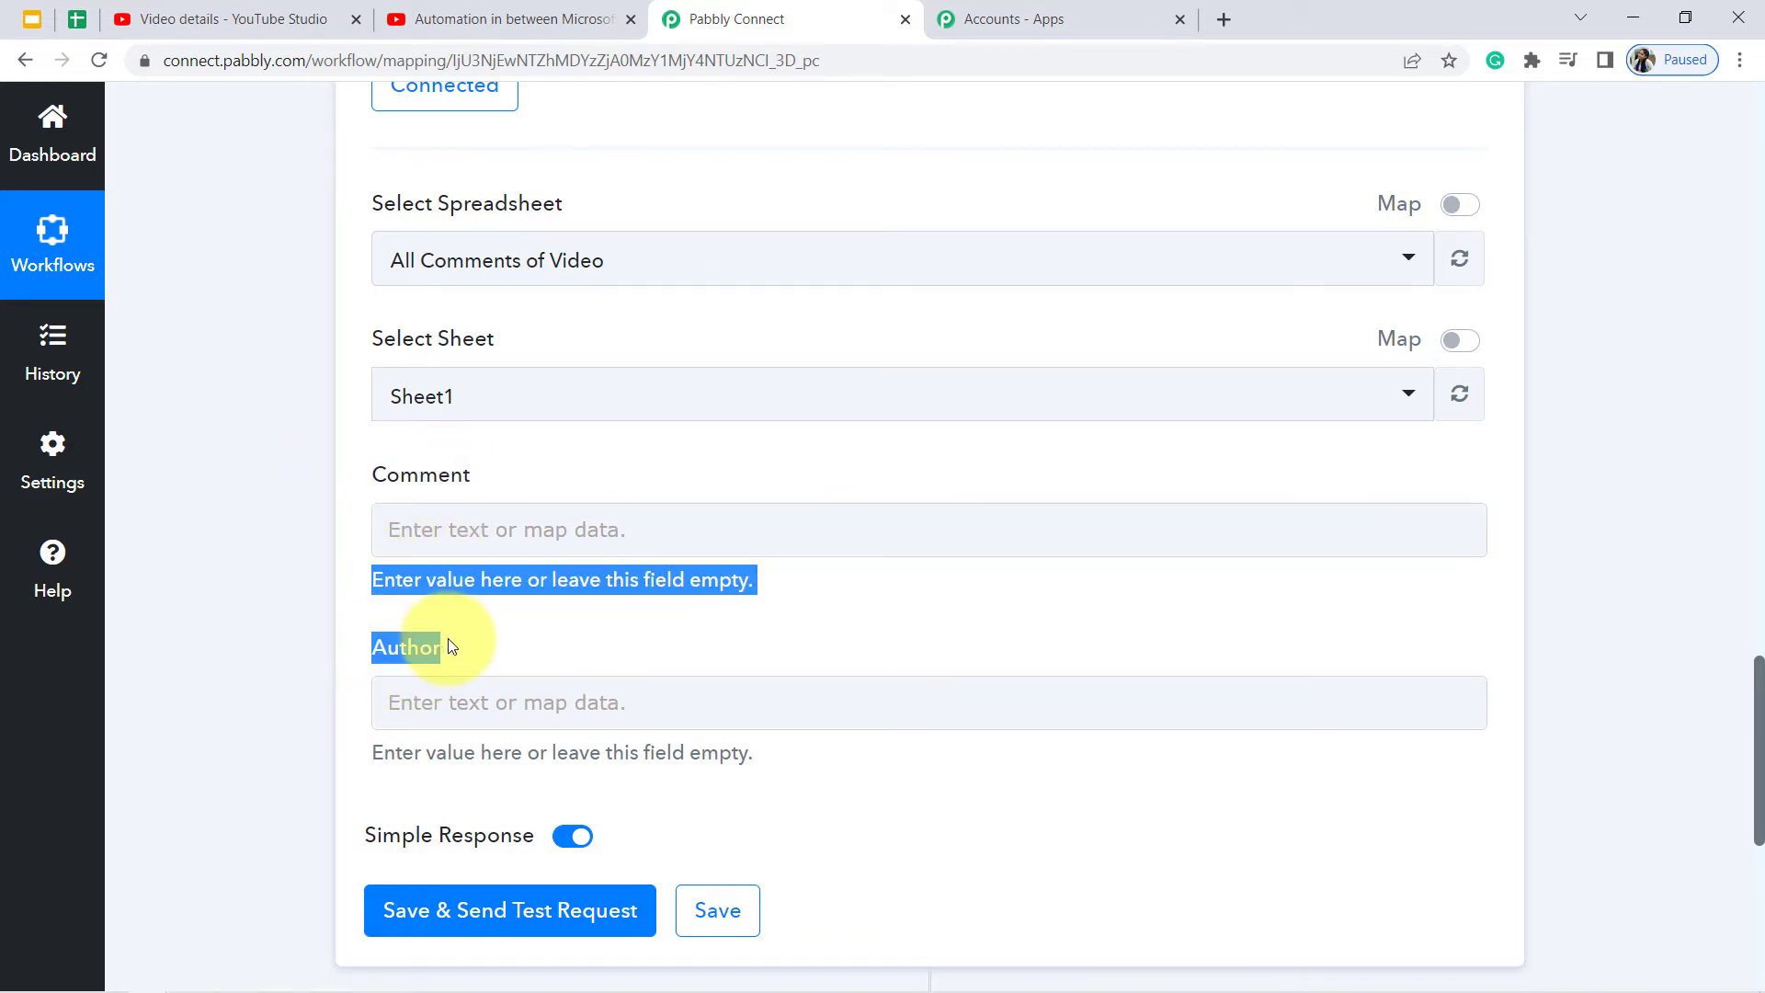
click(77, 18)
click(312, 415)
click(301, 277)
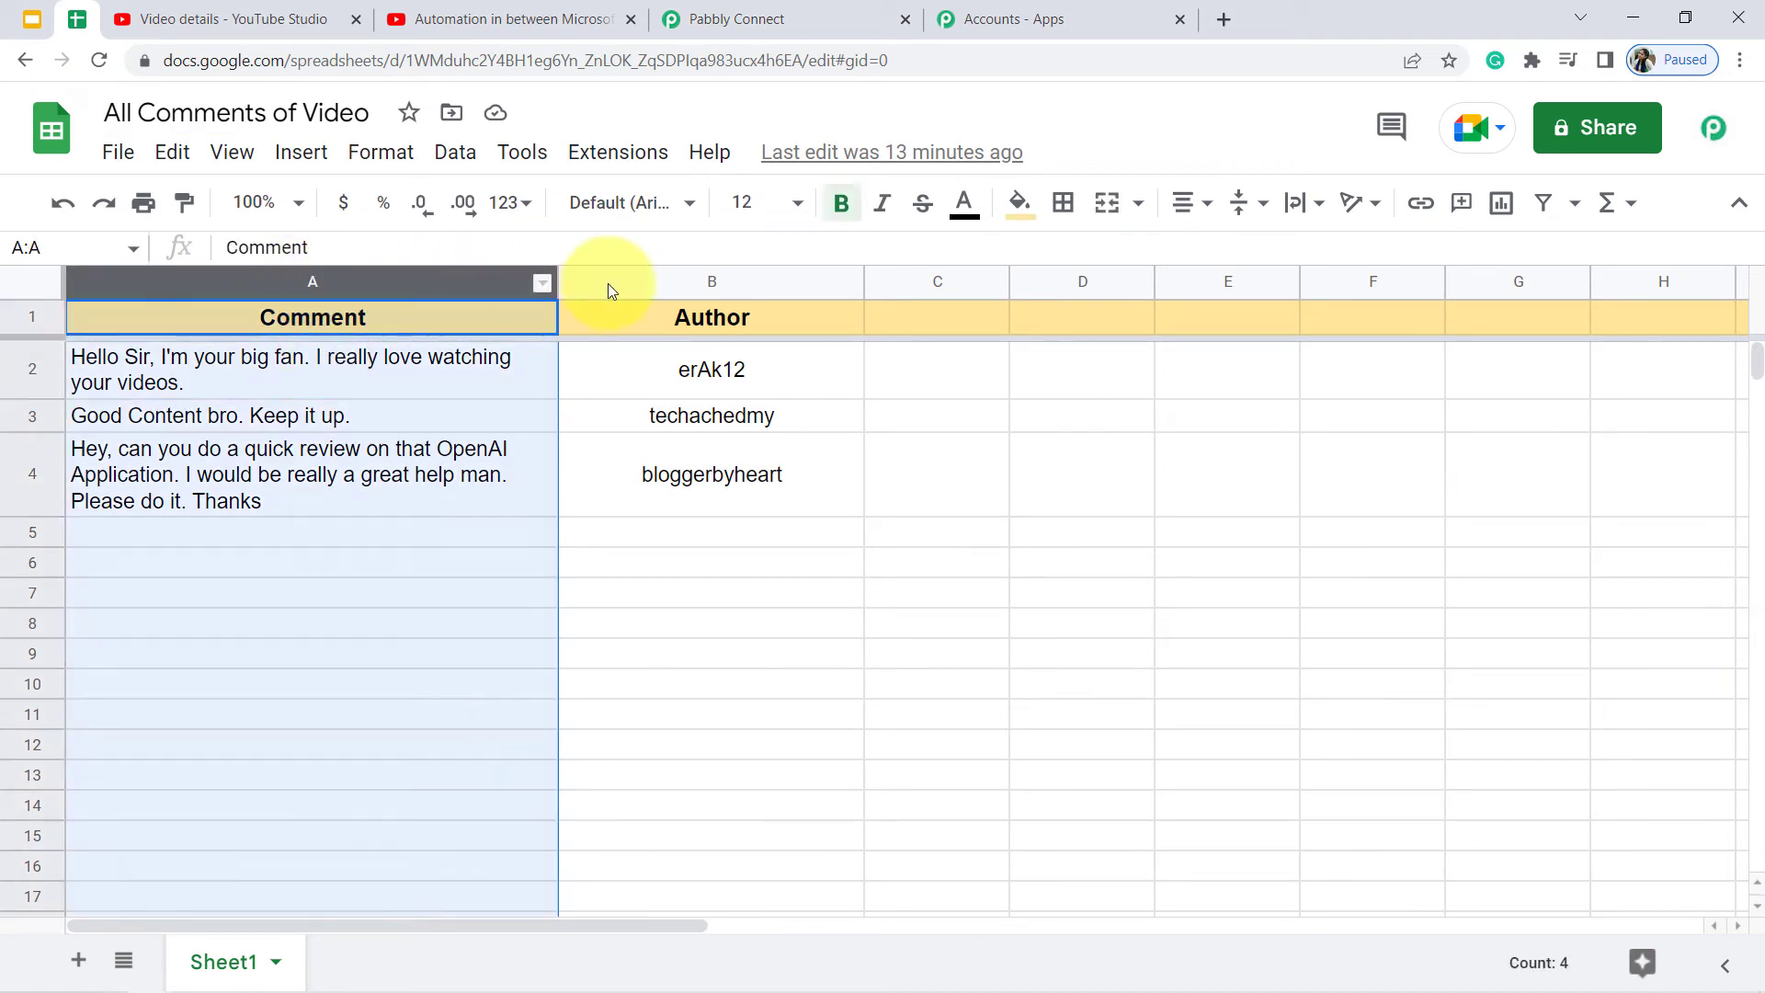
click(698, 283)
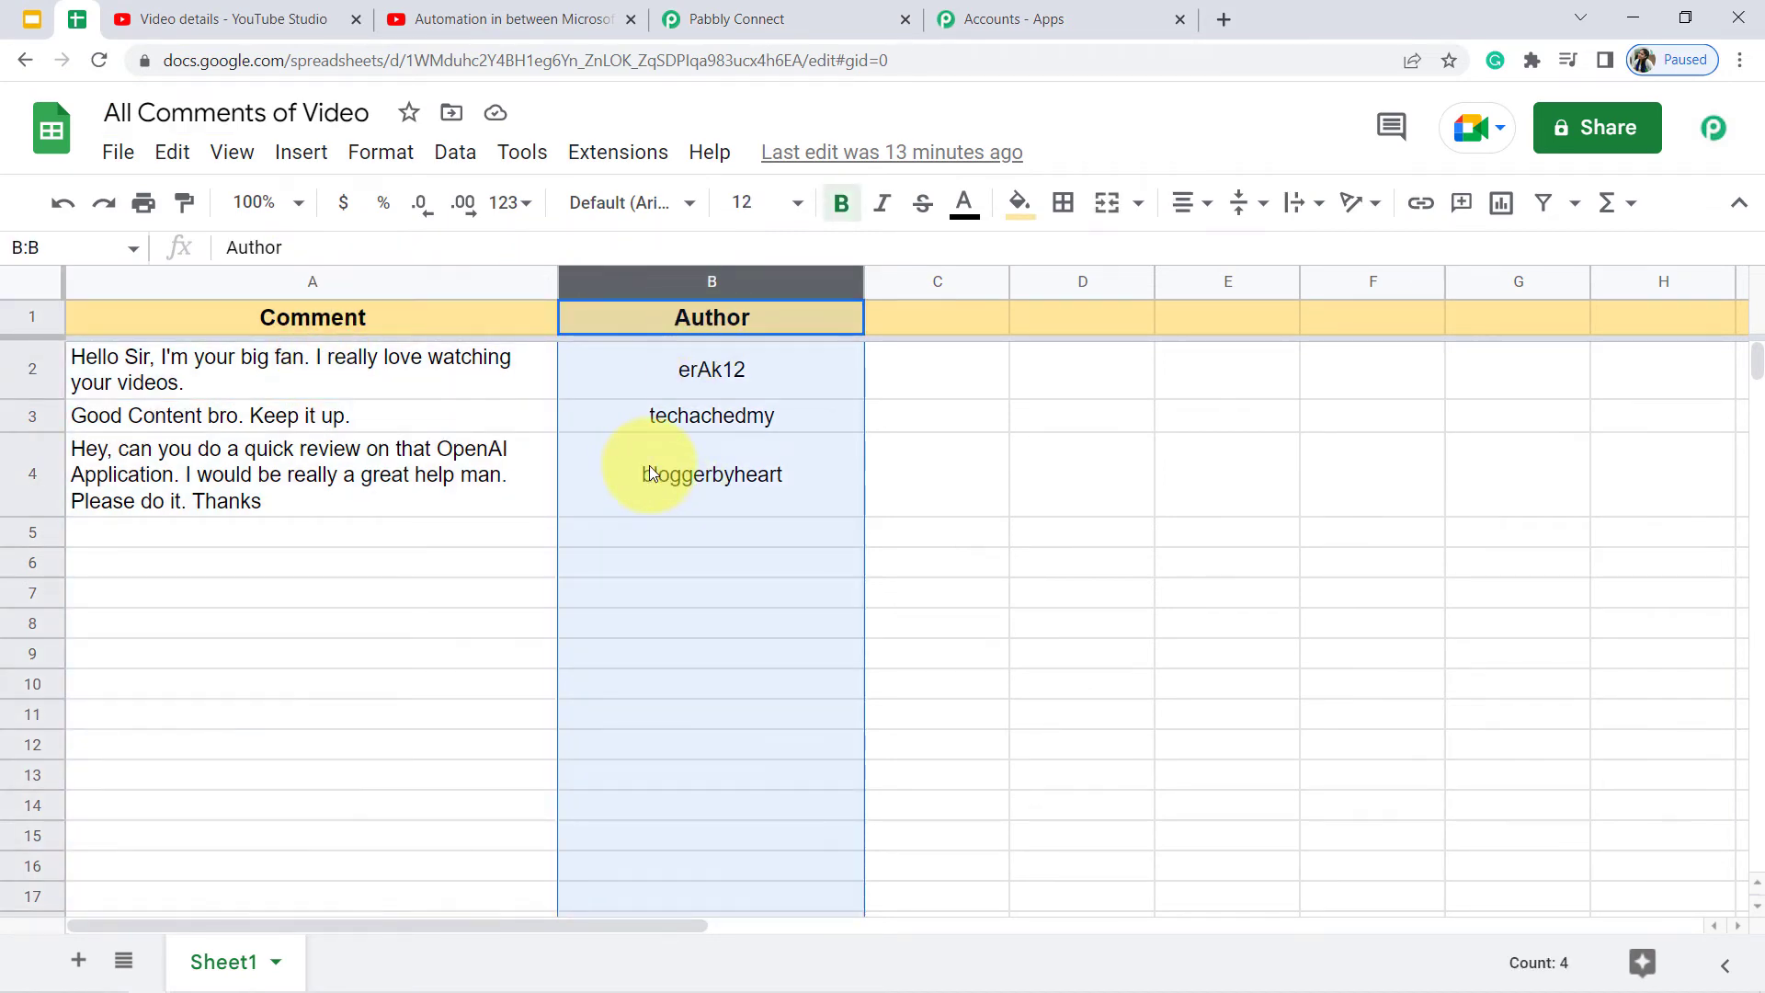
click(699, 593)
drag(929, 280, 1520, 311)
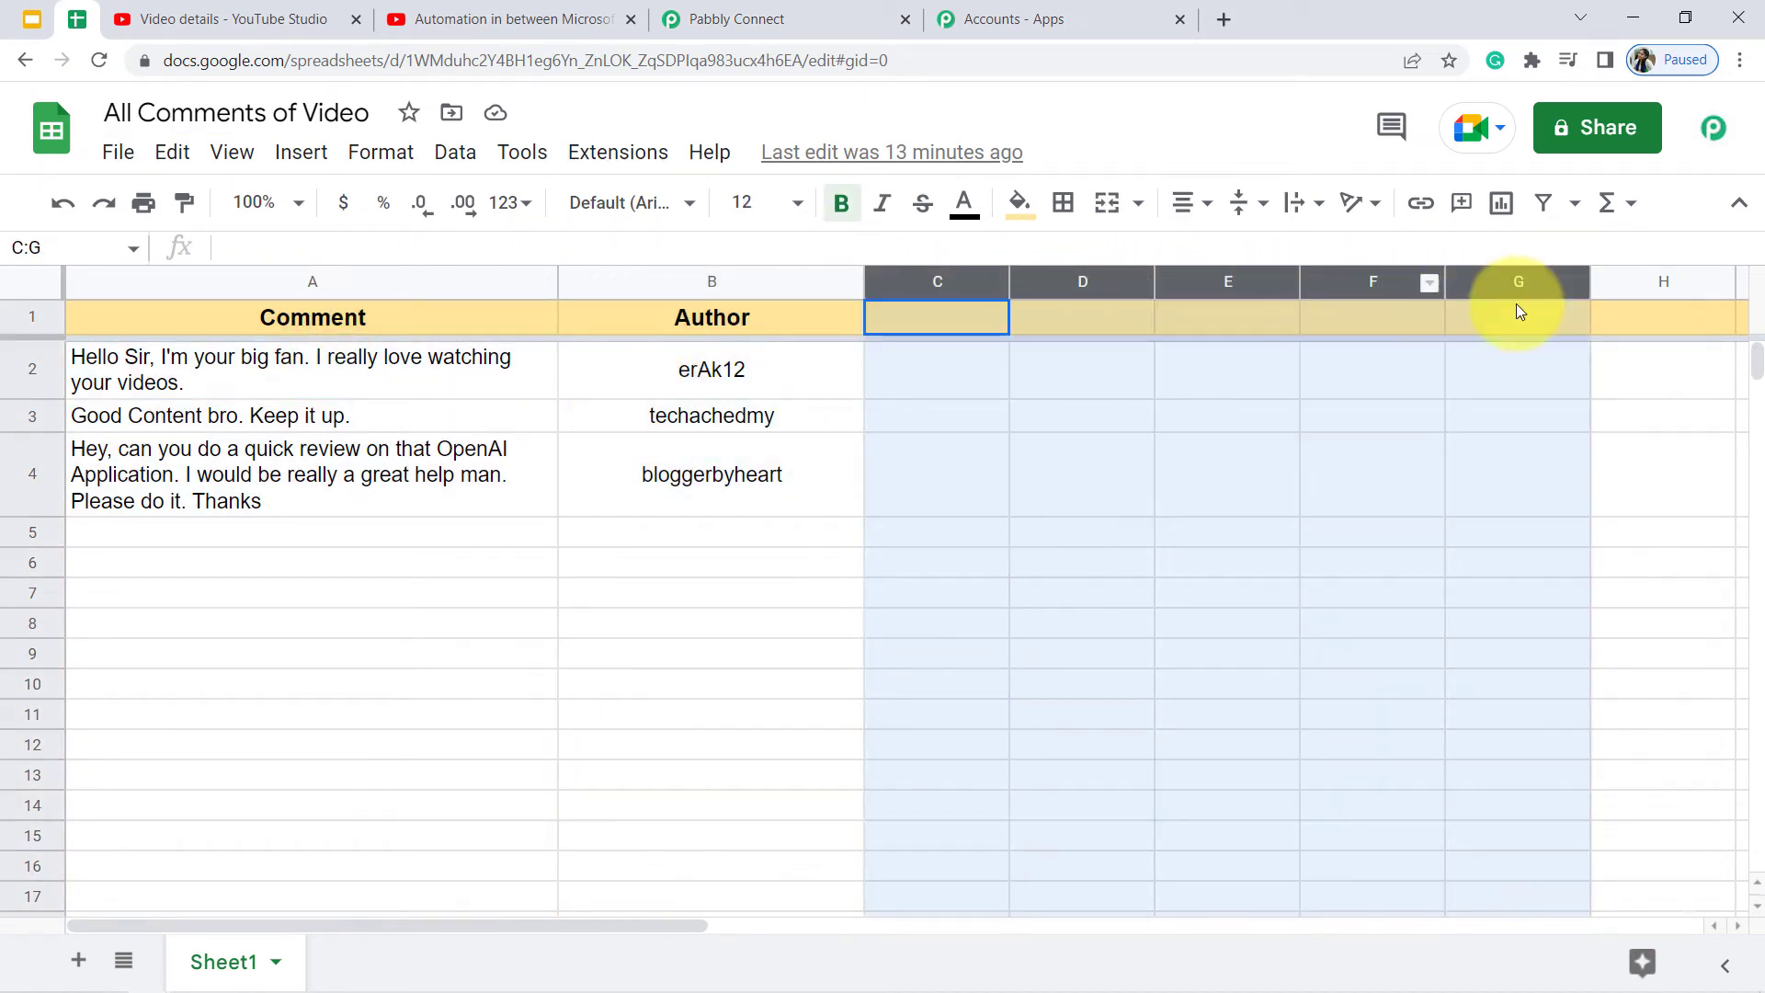
click(693, 18)
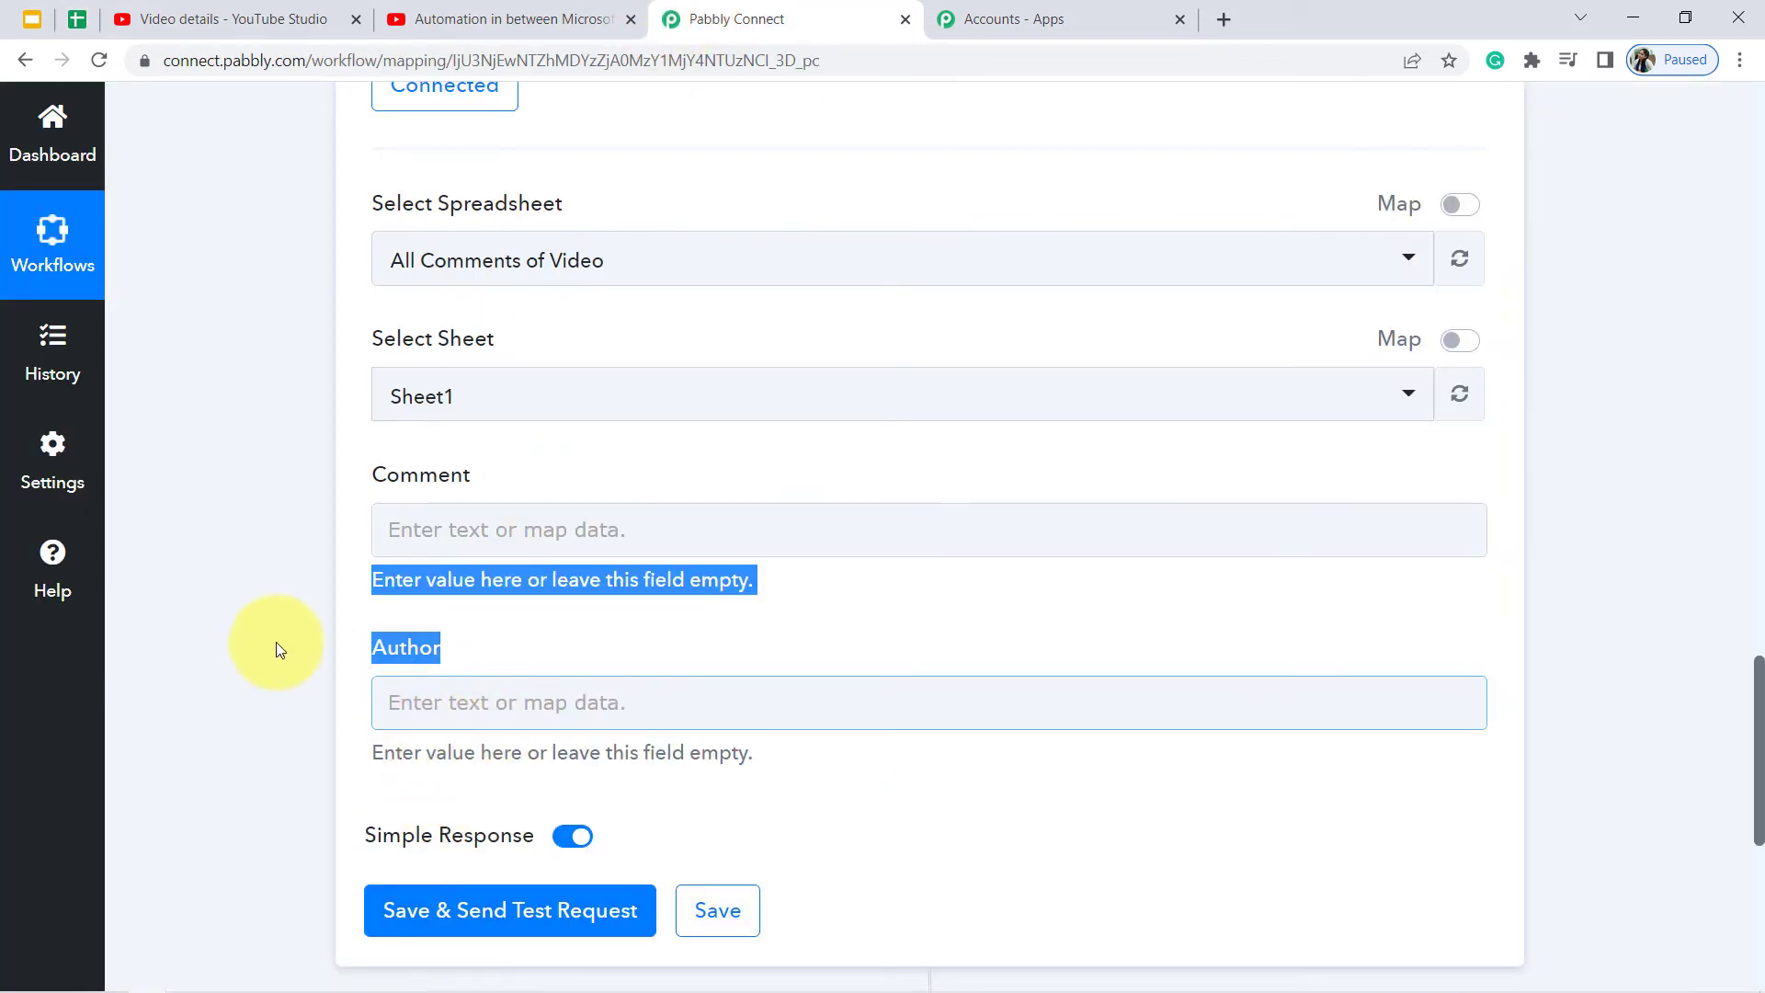
- Map the action's Comment field to the YouTube trigger's Snippet TopLevelComment Snippet TextDisplay value
click(669, 656)
drag(1758, 680, 1753, 703)
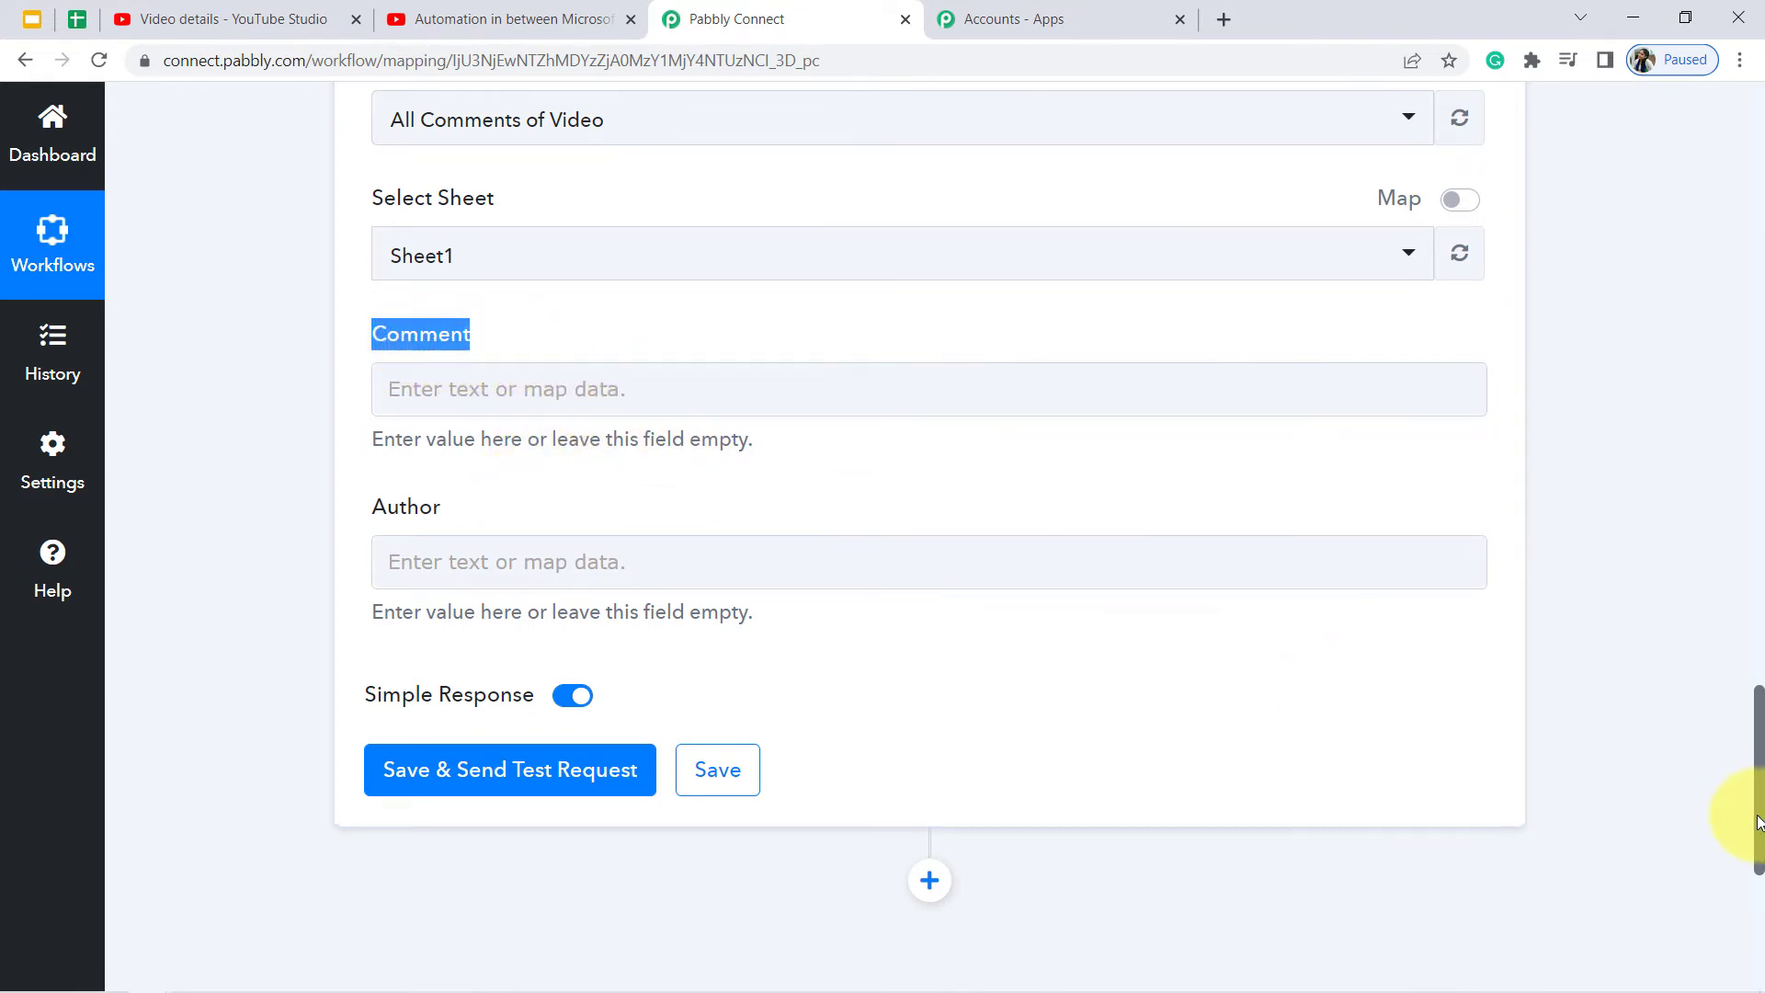
drag(1758, 820, 1760, 477)
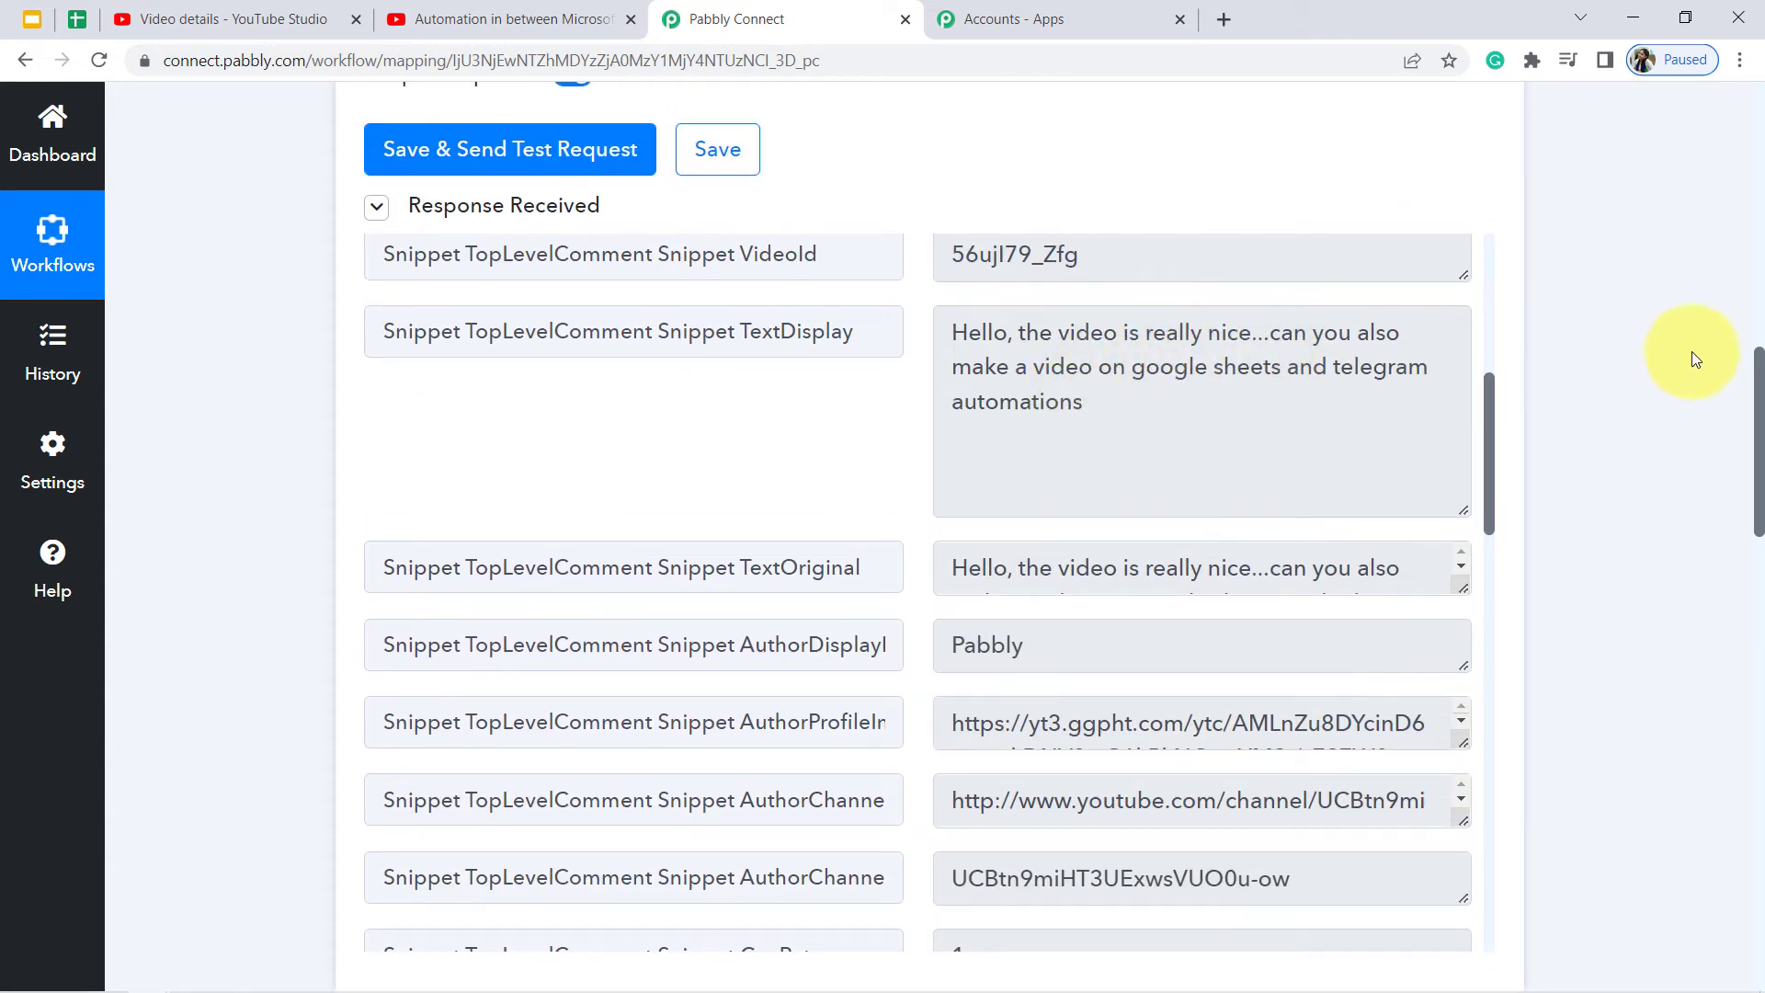
drag(1758, 386, 1758, 884)
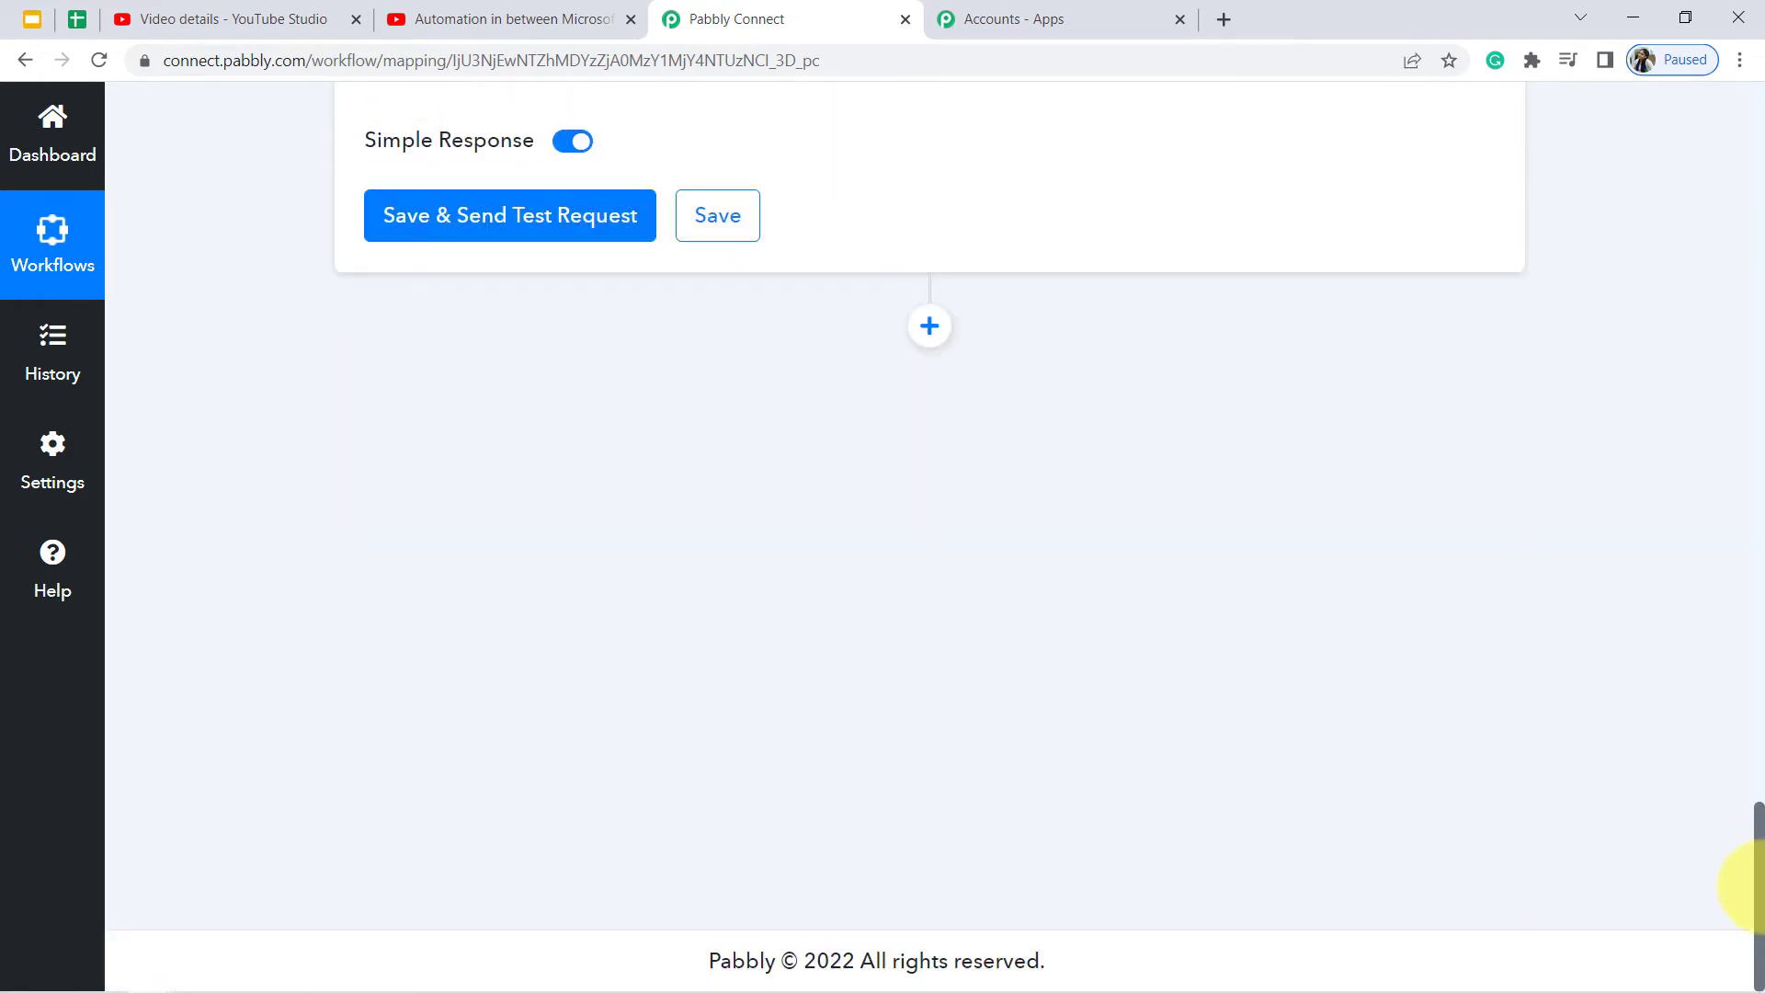
drag(1758, 821, 1751, 721)
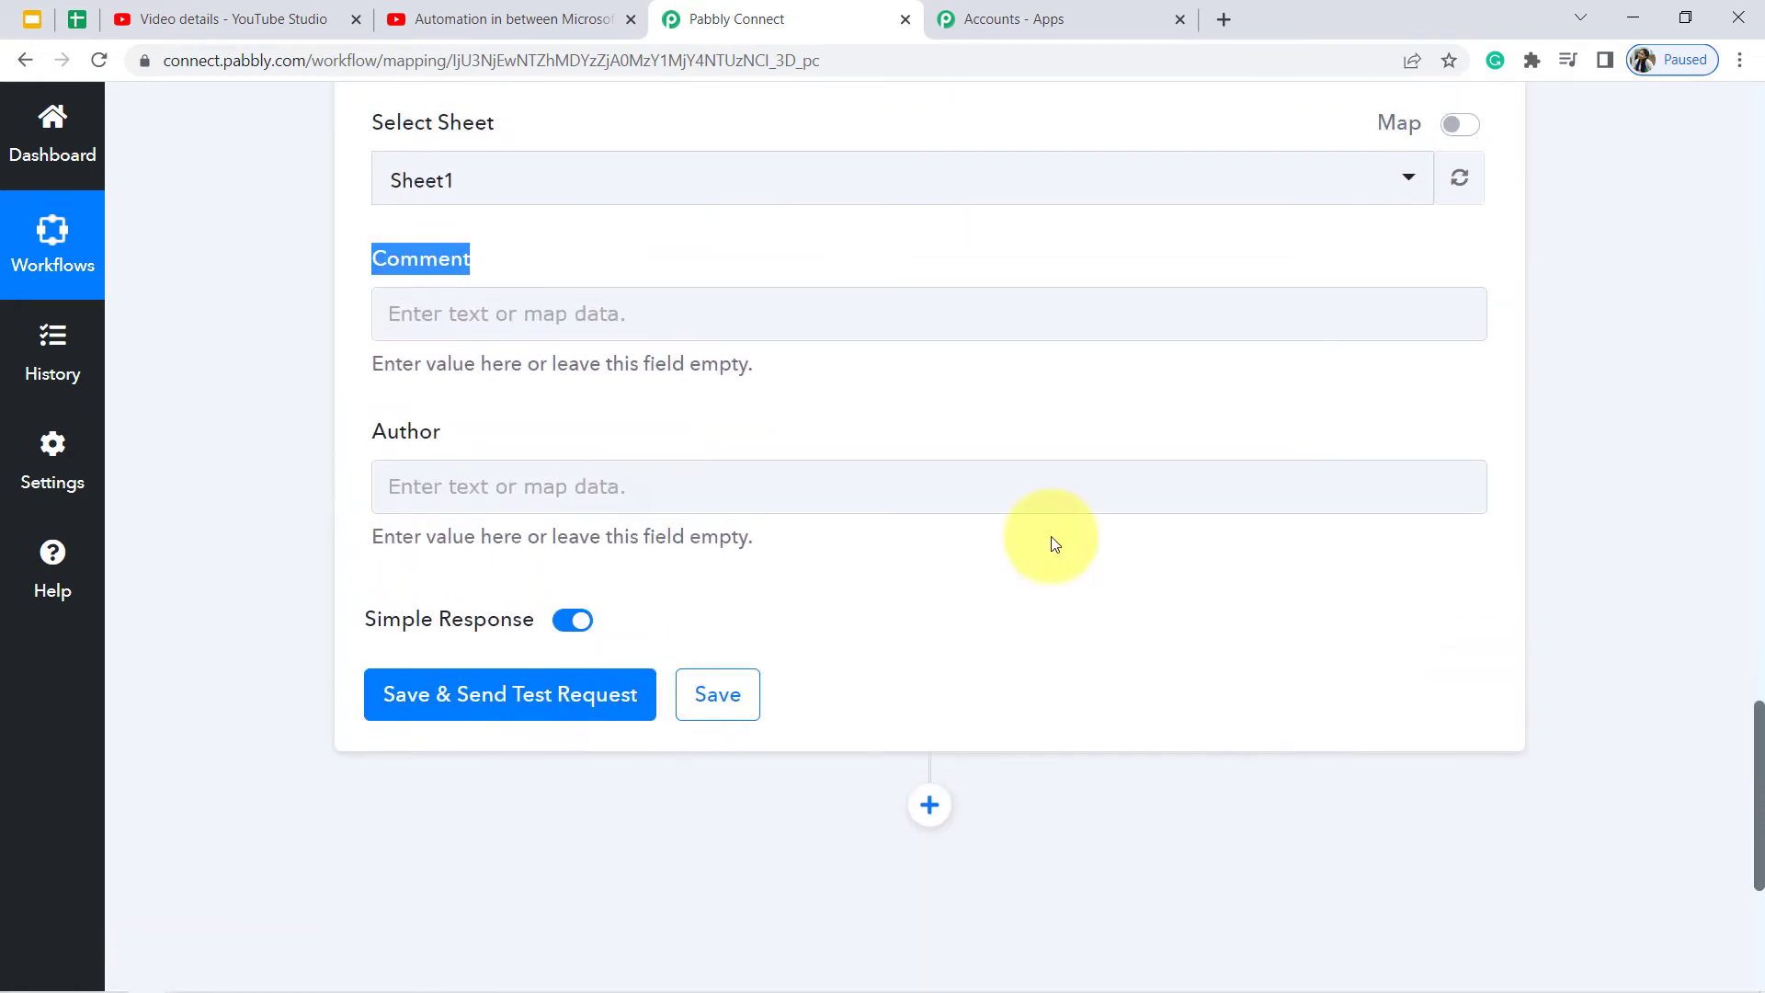
click(630, 313)
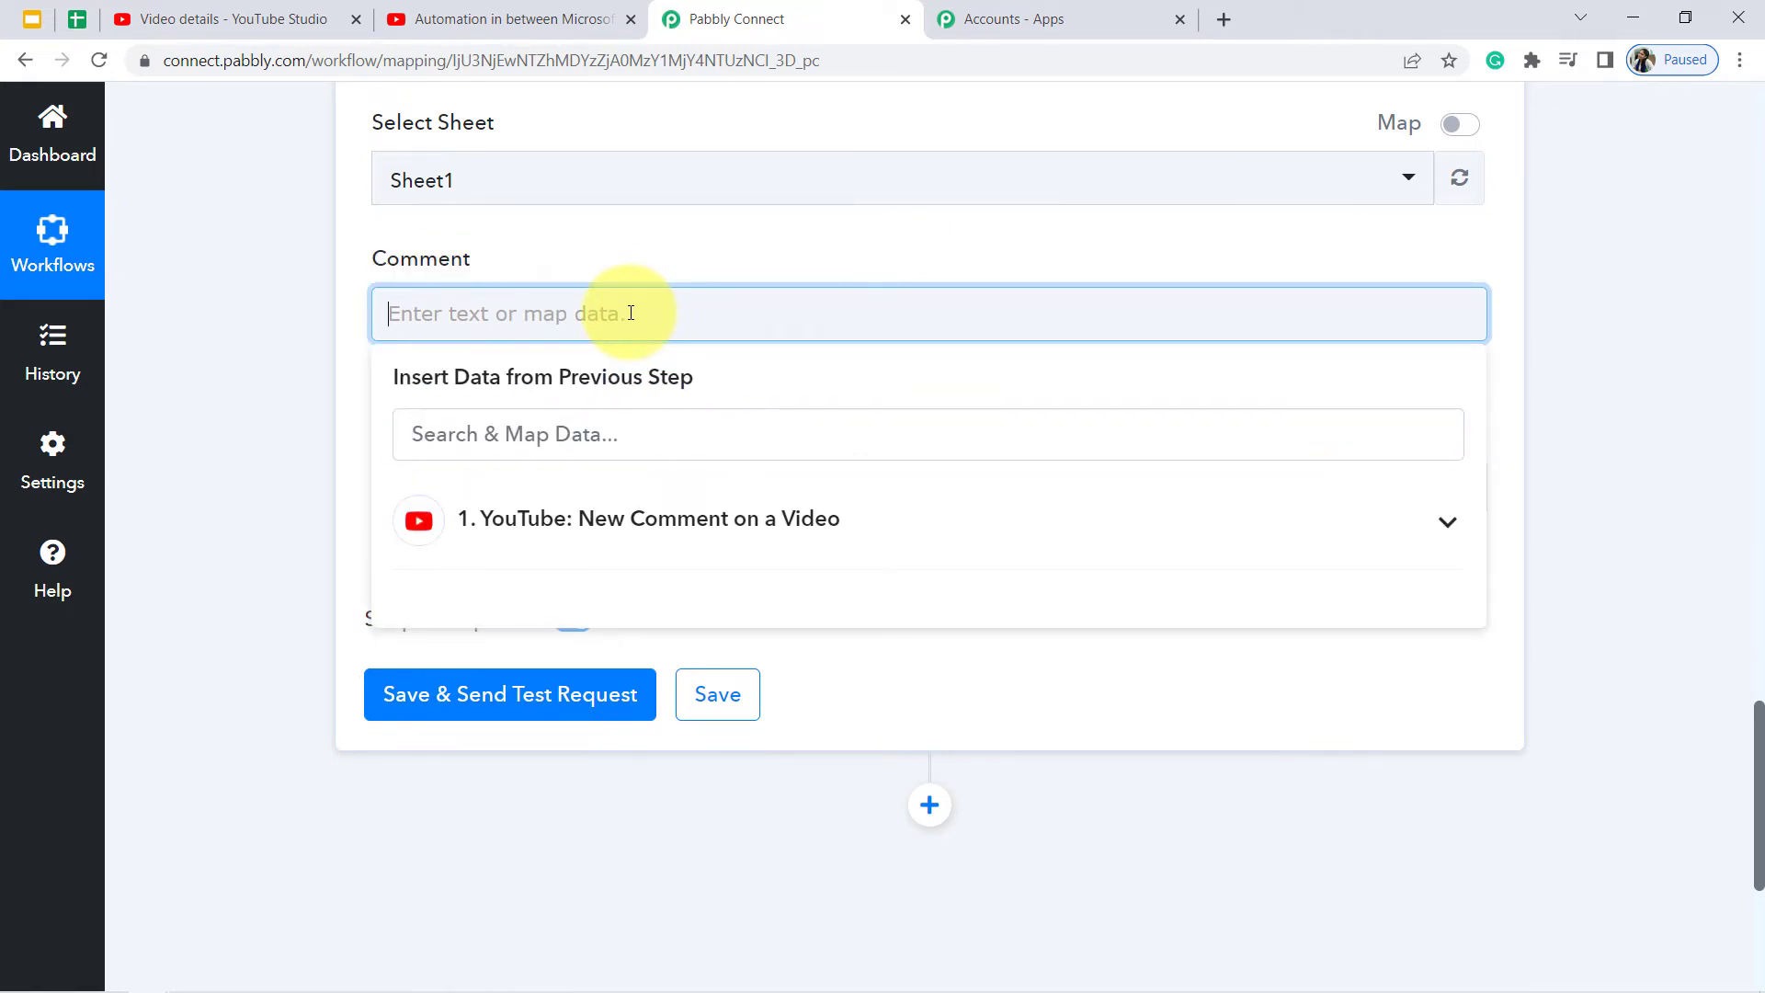
click(613, 524)
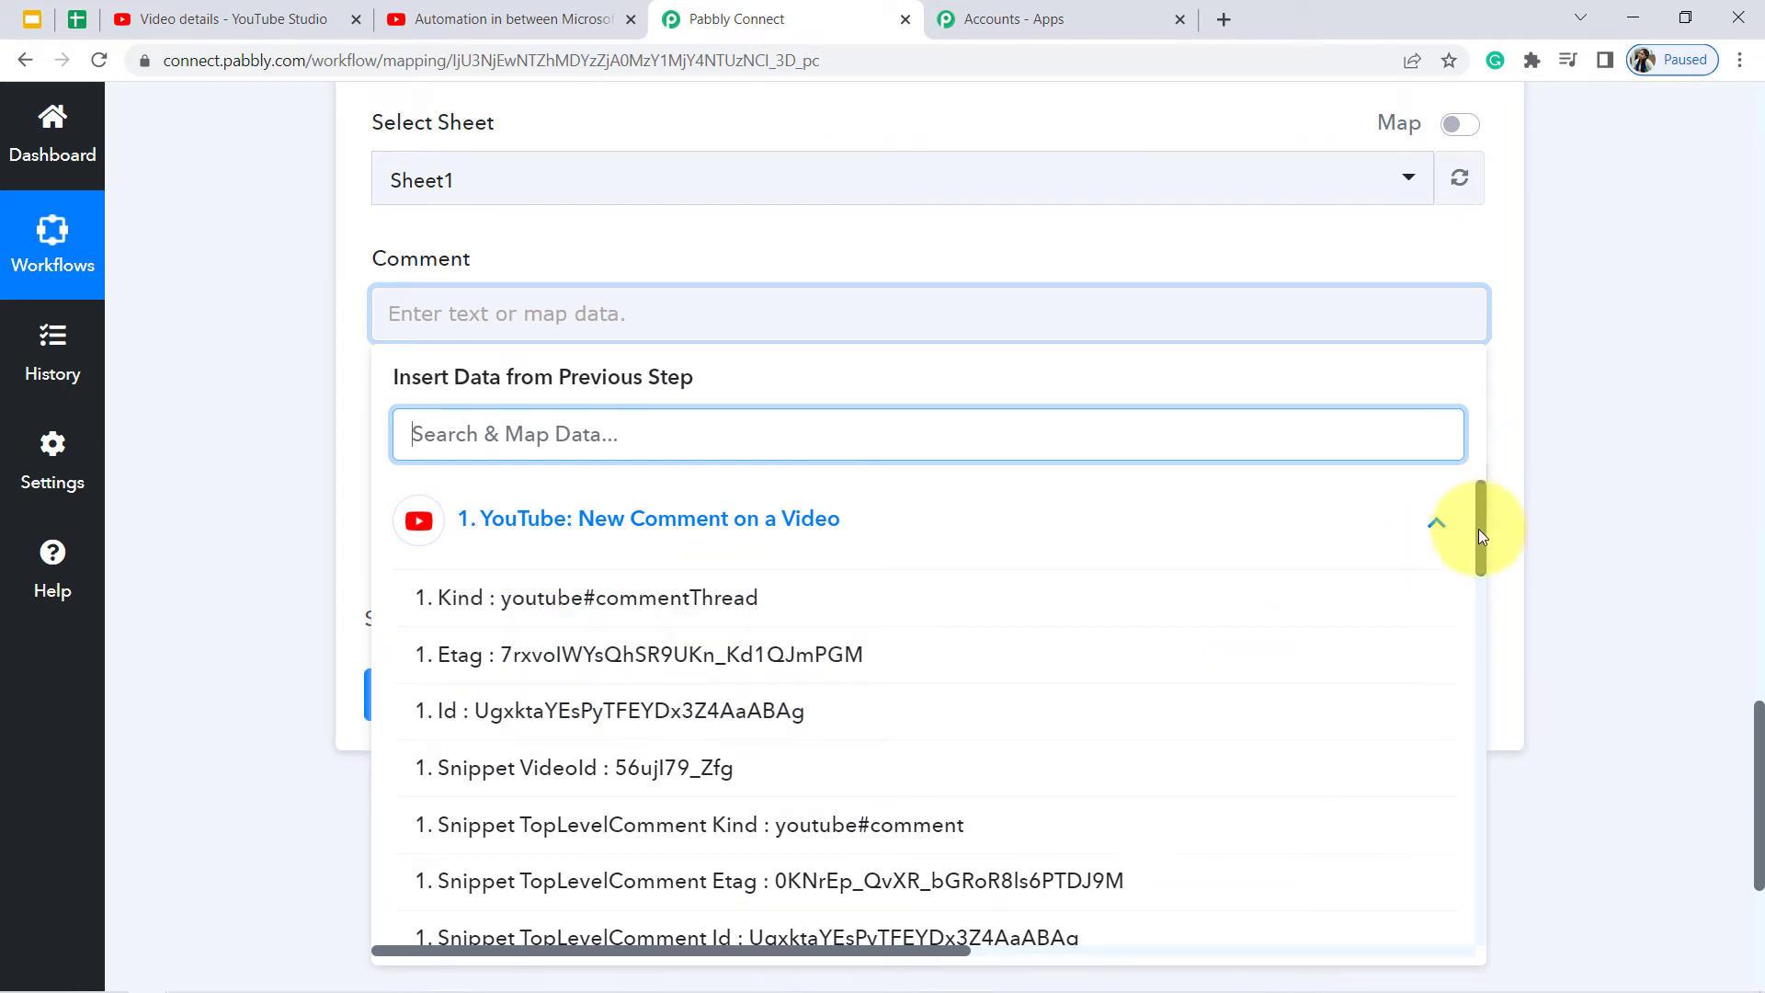
drag(1479, 530, 1481, 619)
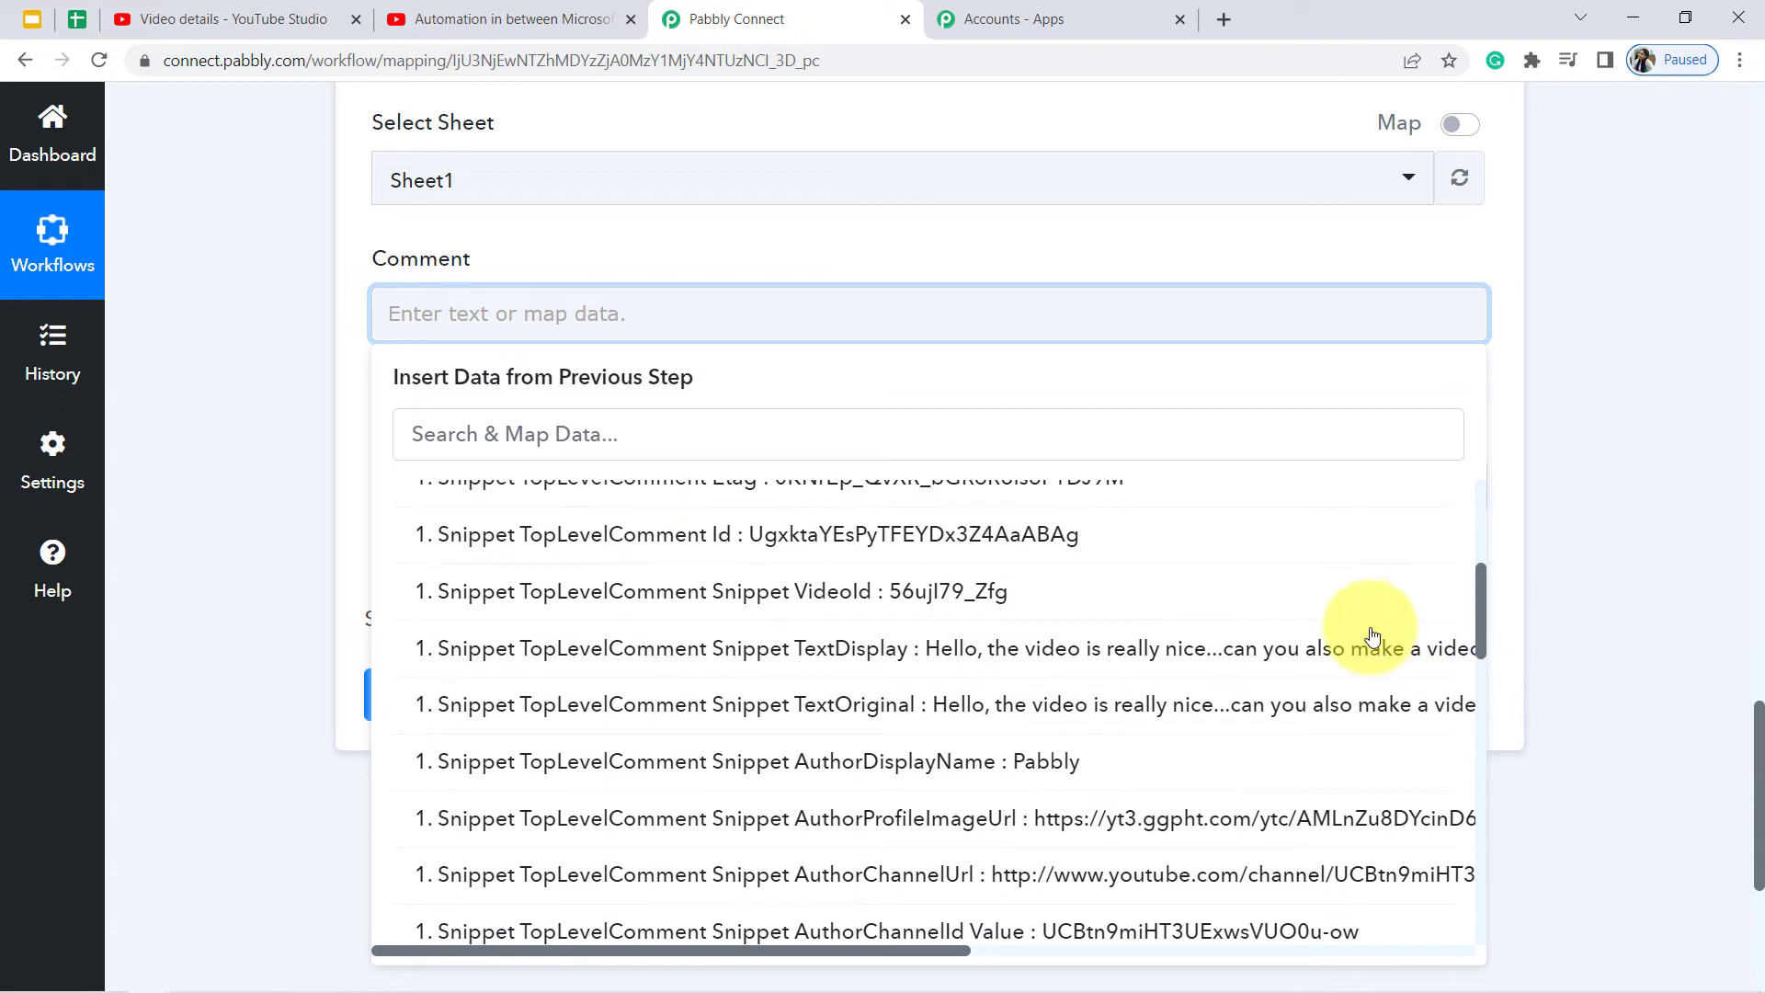
click(1152, 654)
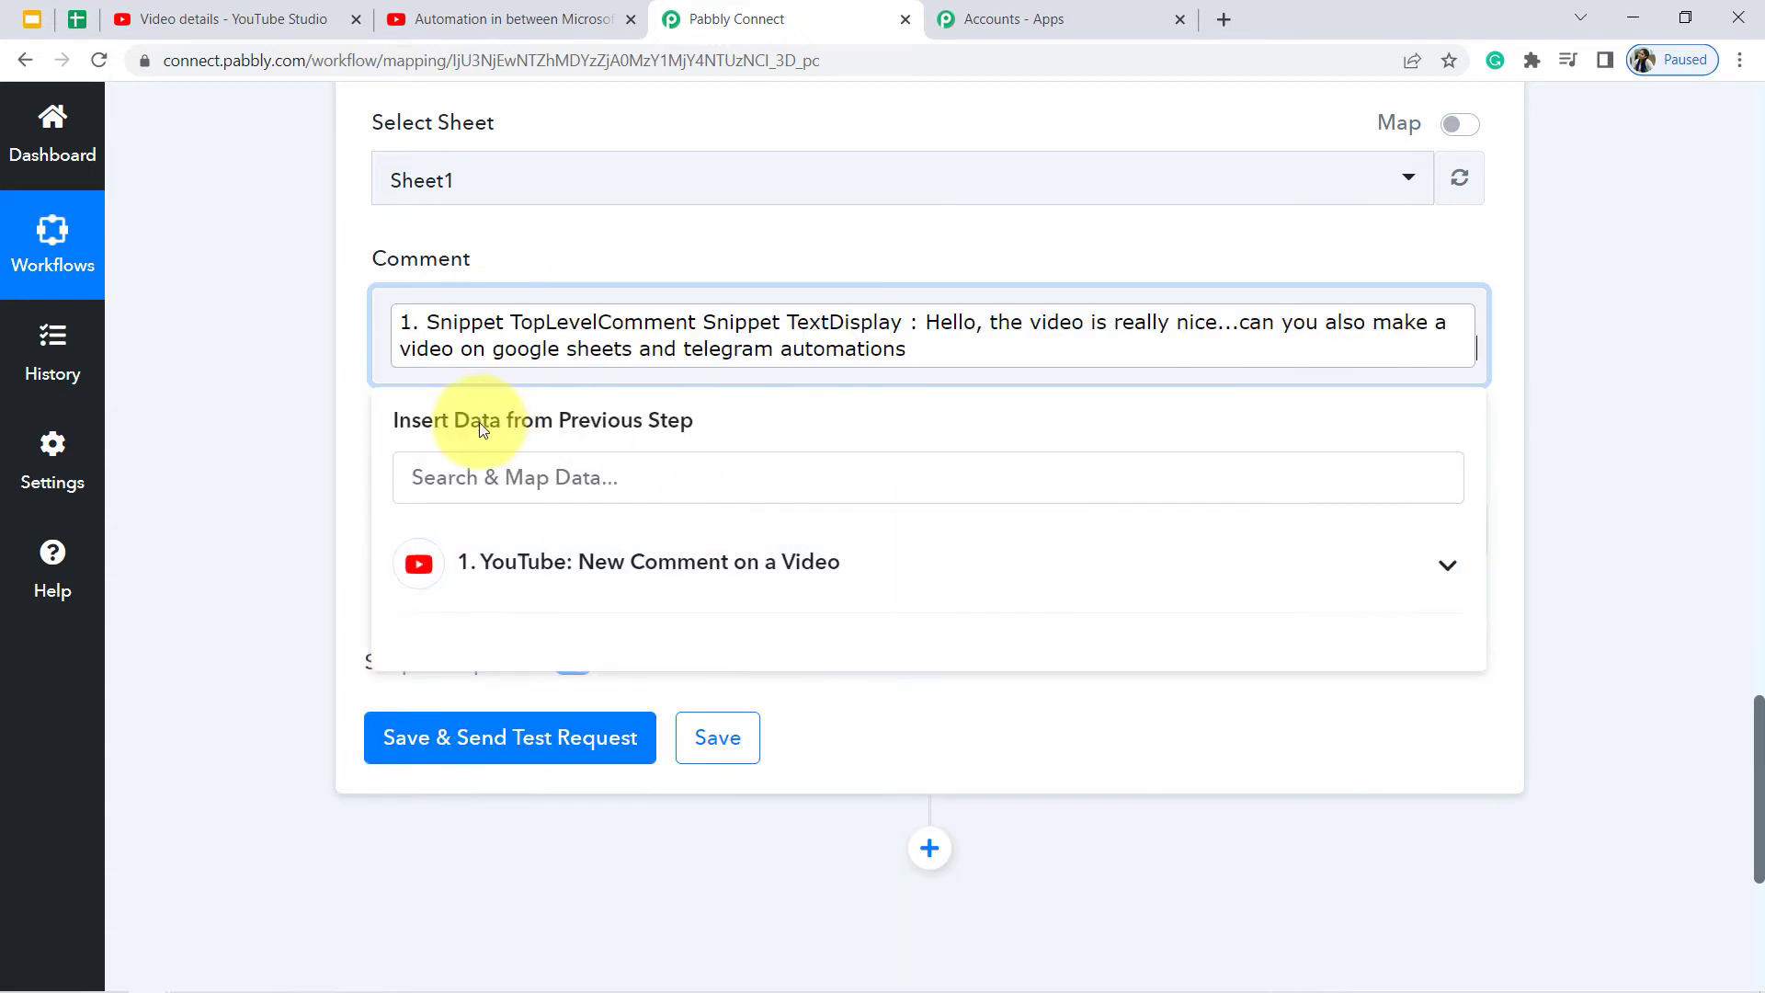
click(290, 438)
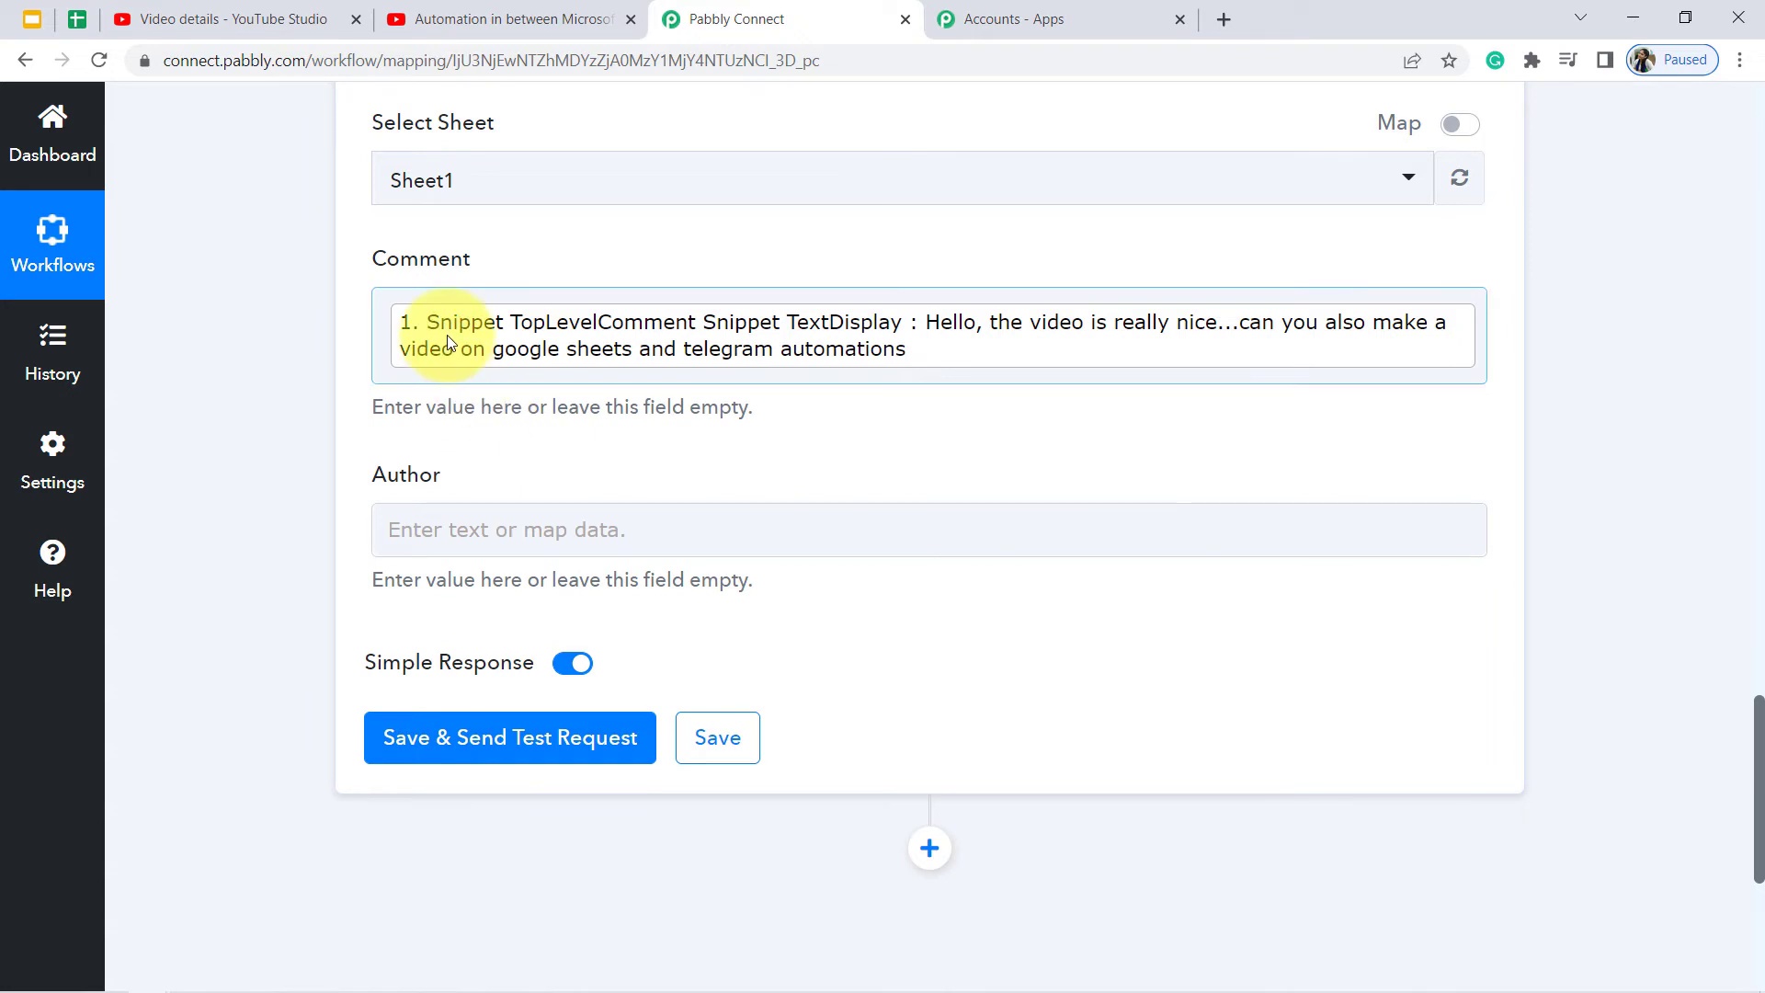
- Search the trigger data for "auth" and map the Author field to Snippet TopLevelComment Snippet AuthorDisplayName
click(418, 542)
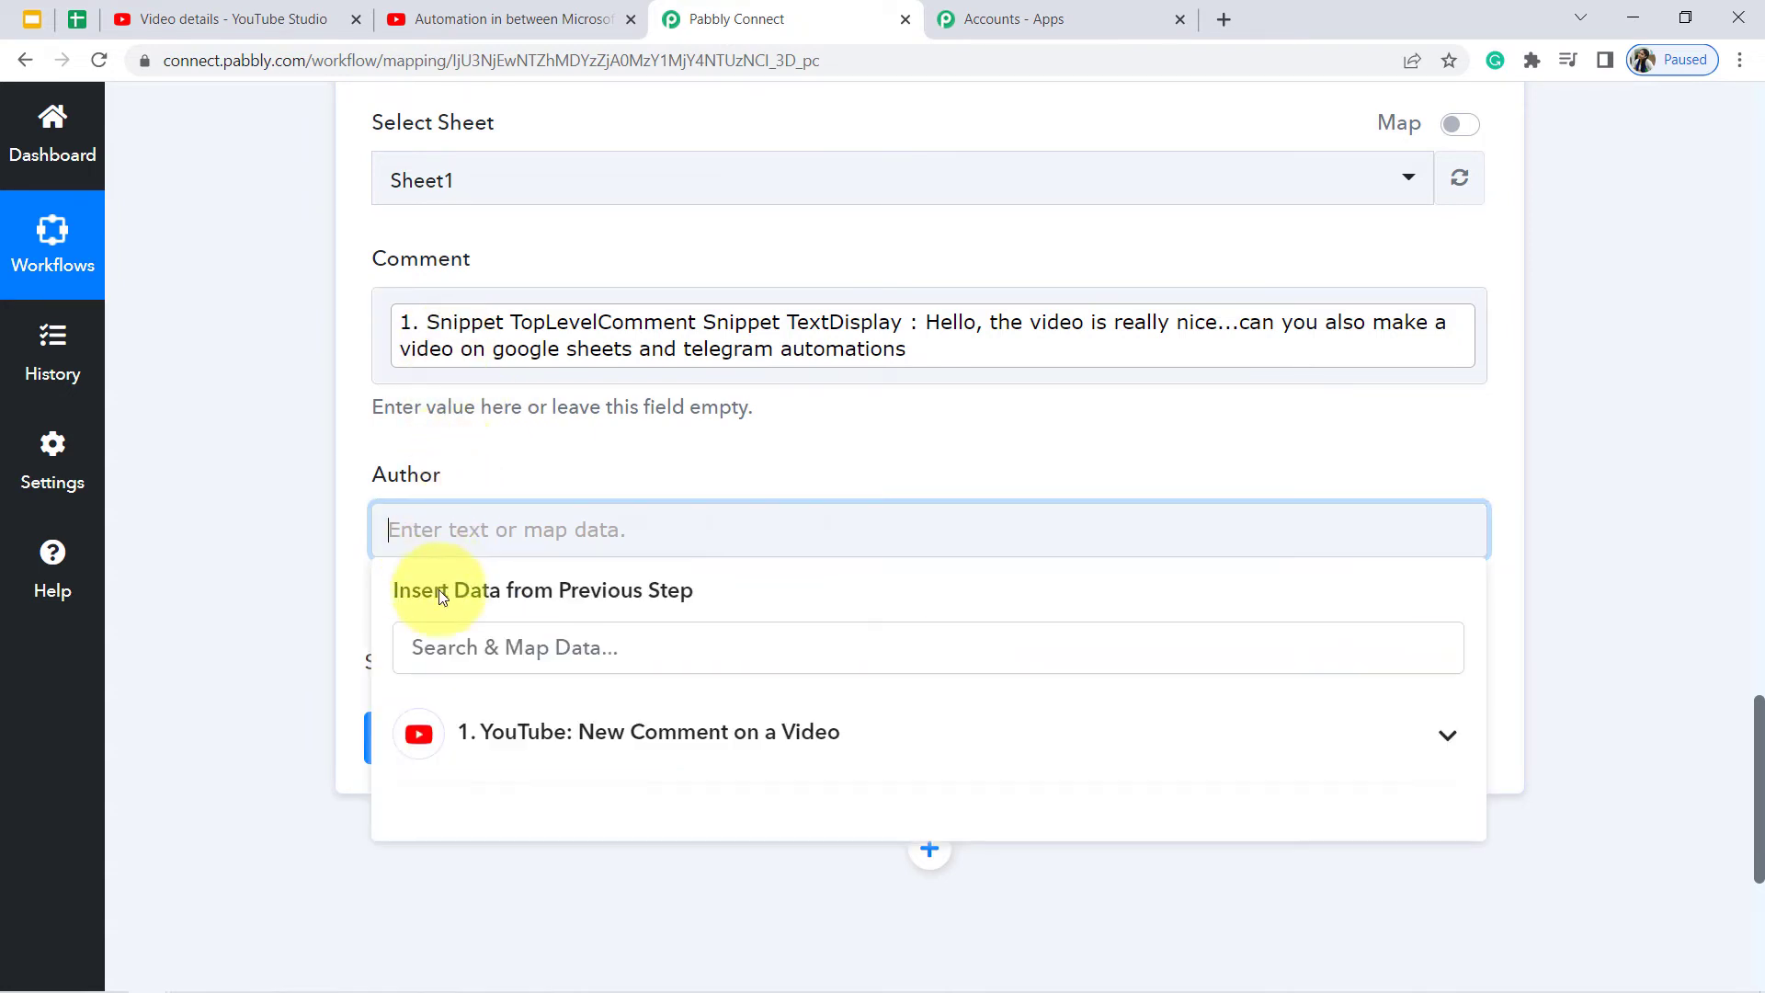
click(443, 647)
text(a)
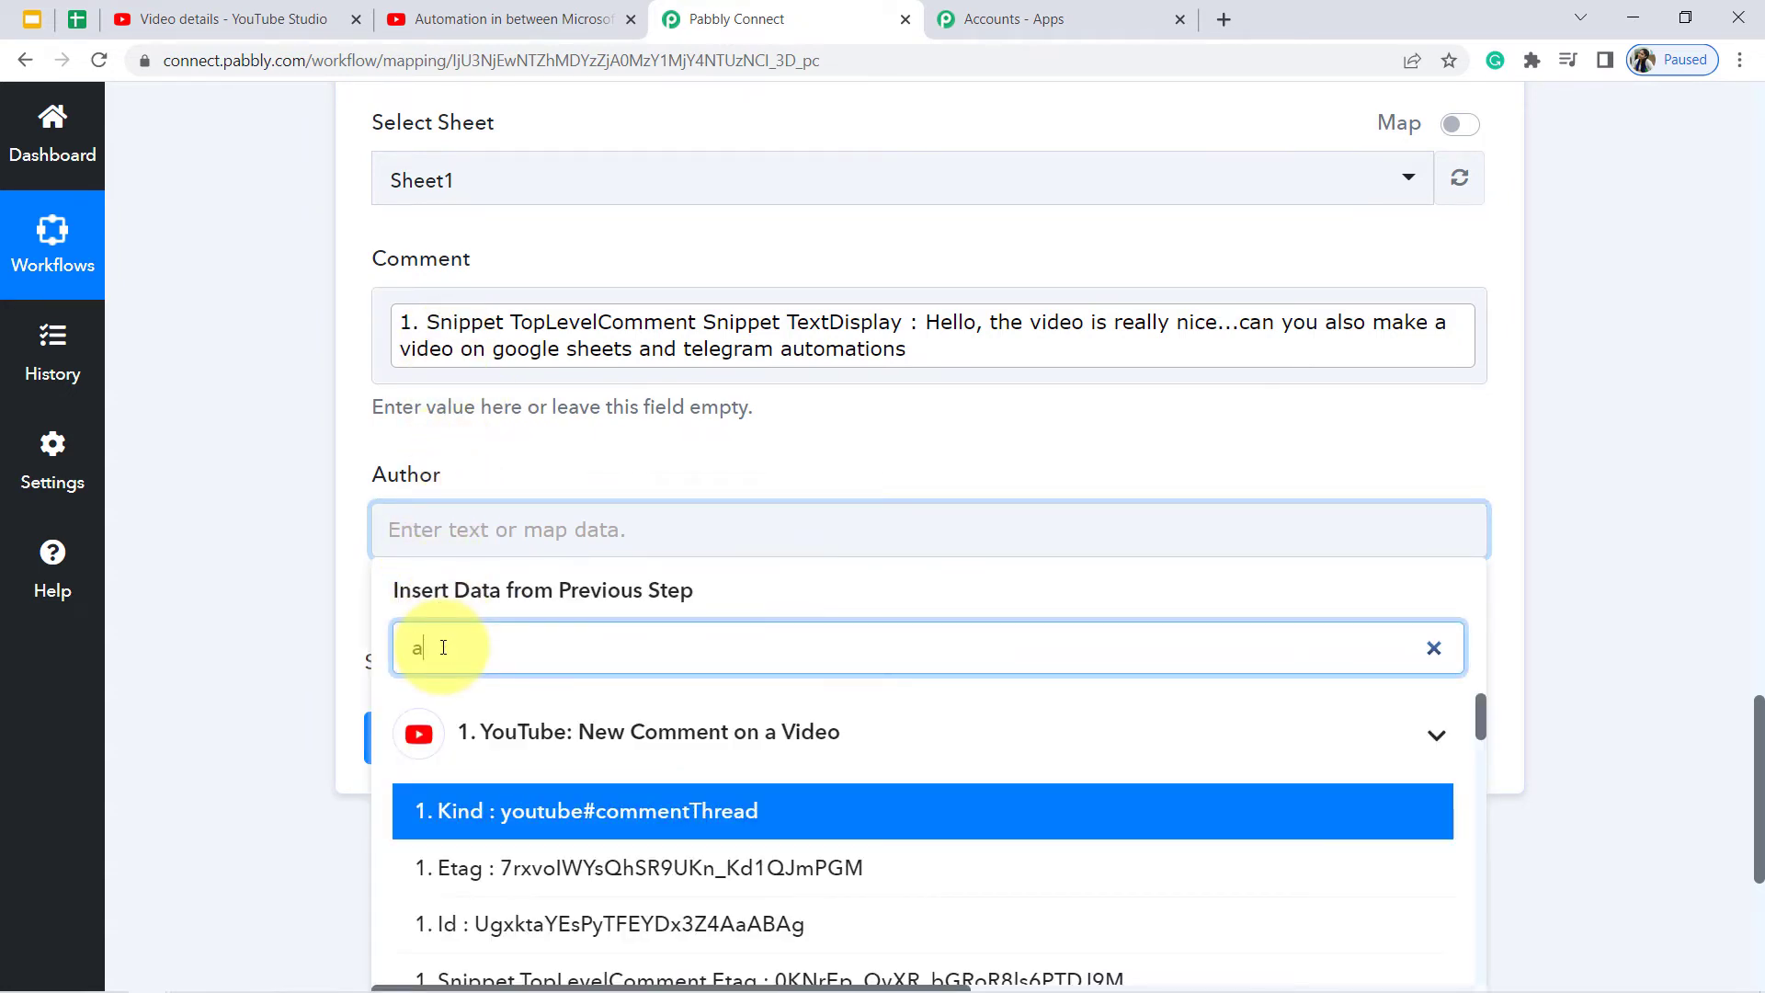
text(uth)
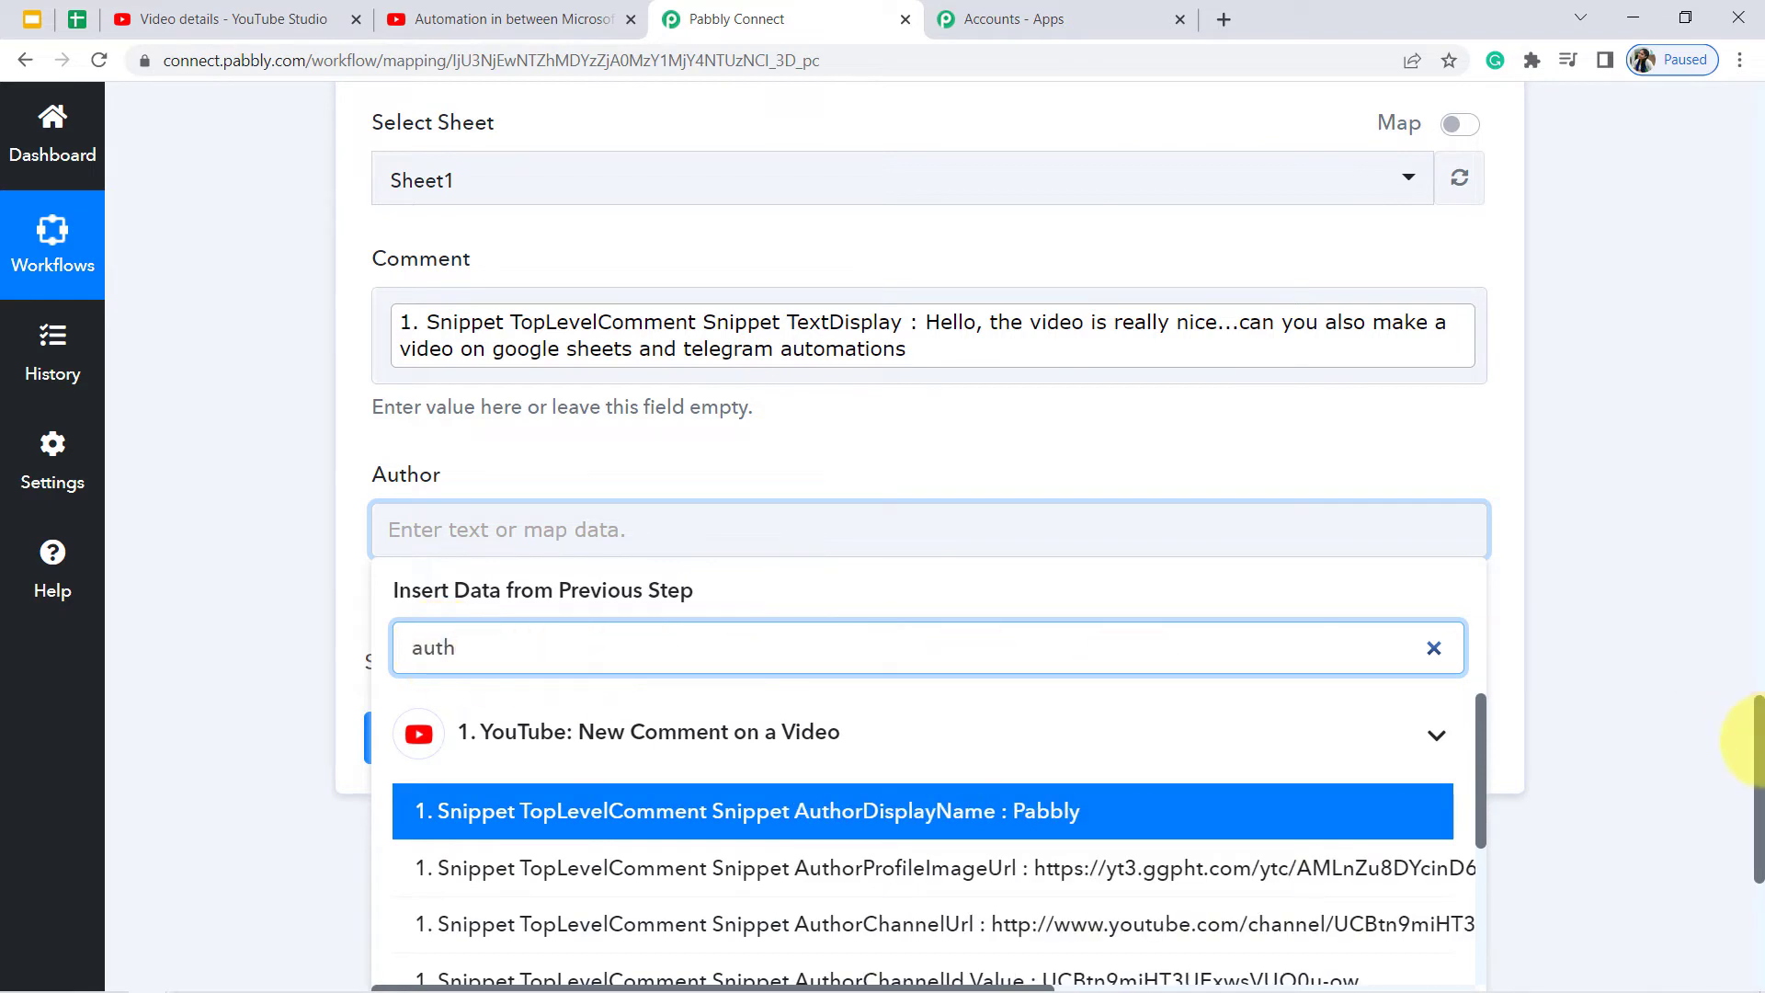
scroll(1742, 781, down, 2)
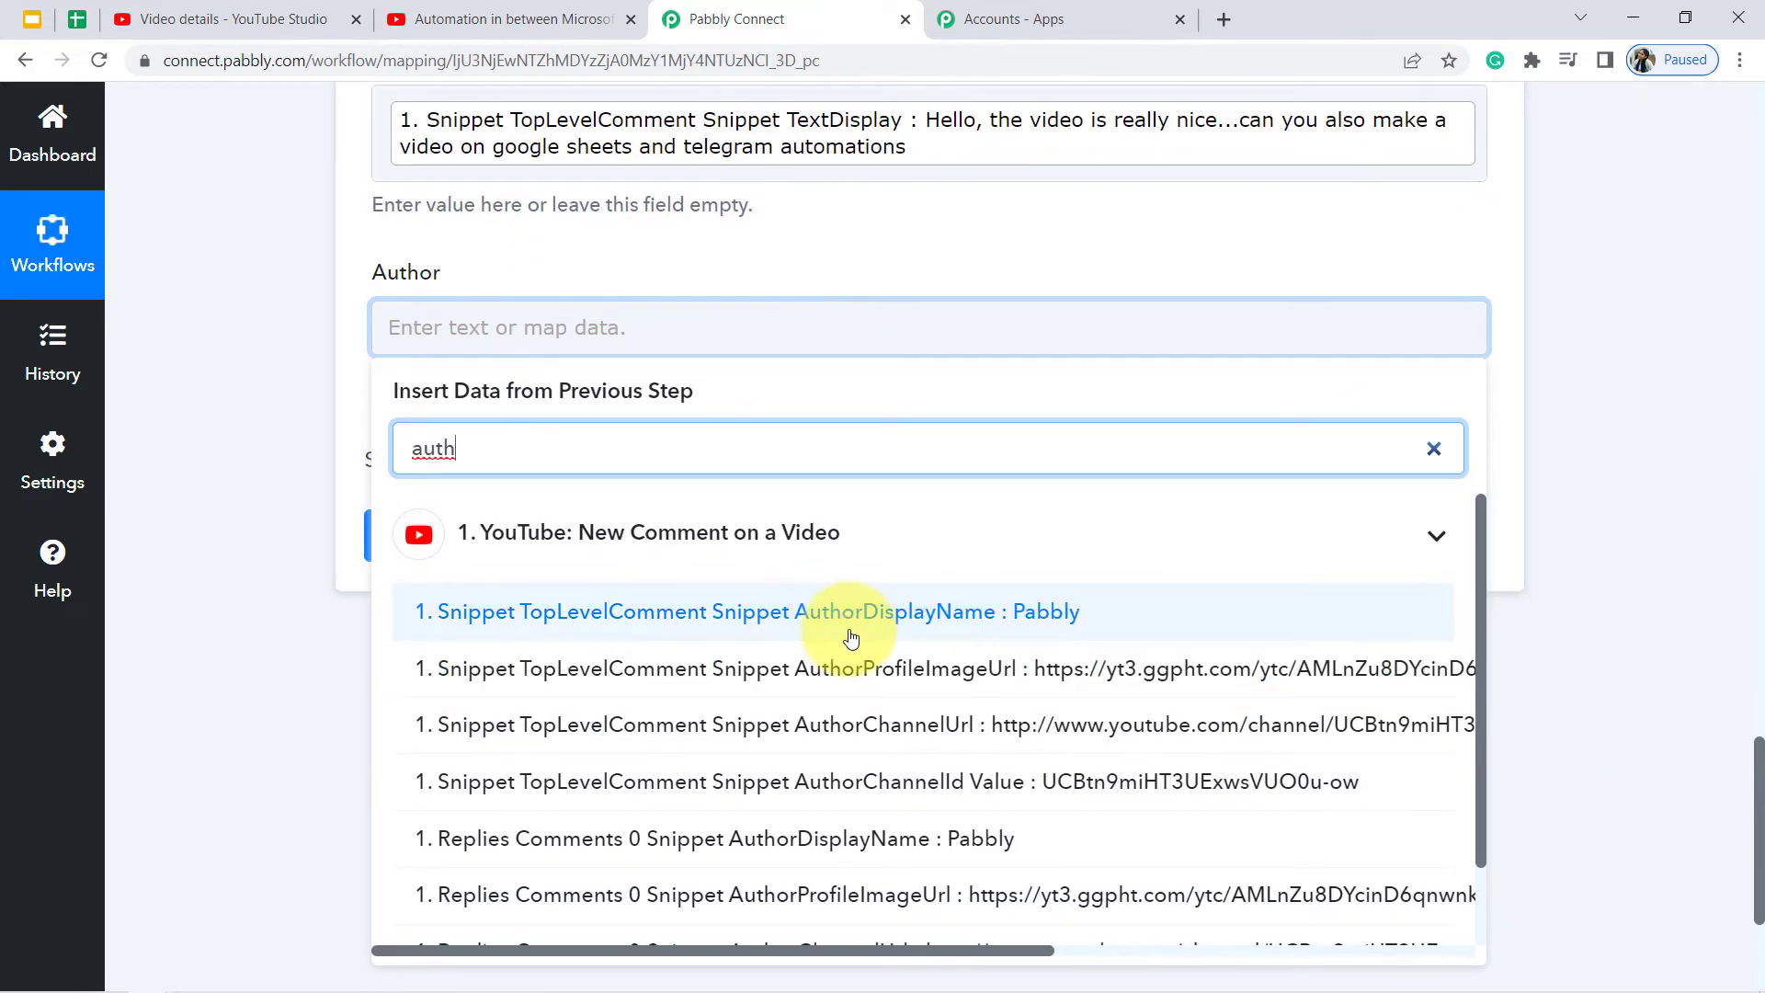
click(1027, 614)
click(198, 409)
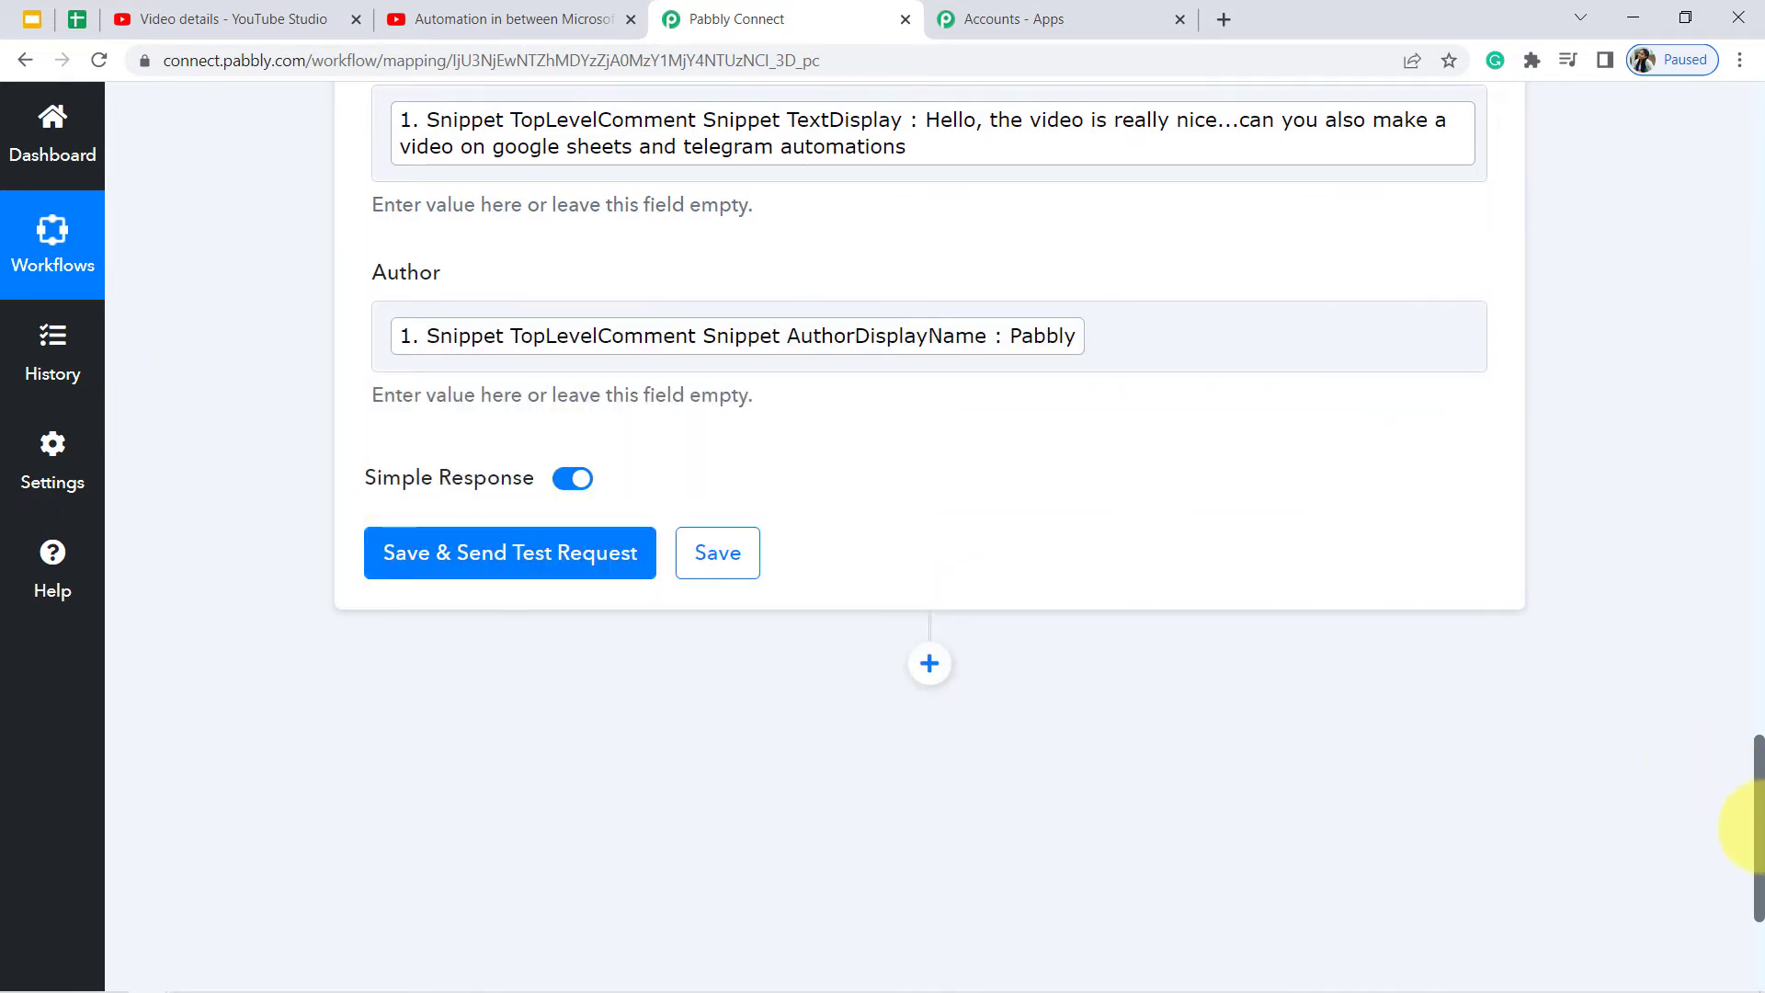
- Review the mapped Comment and Author fields, then save the Google Sheets action and send a test request
scroll(1759, 834, up, 2)
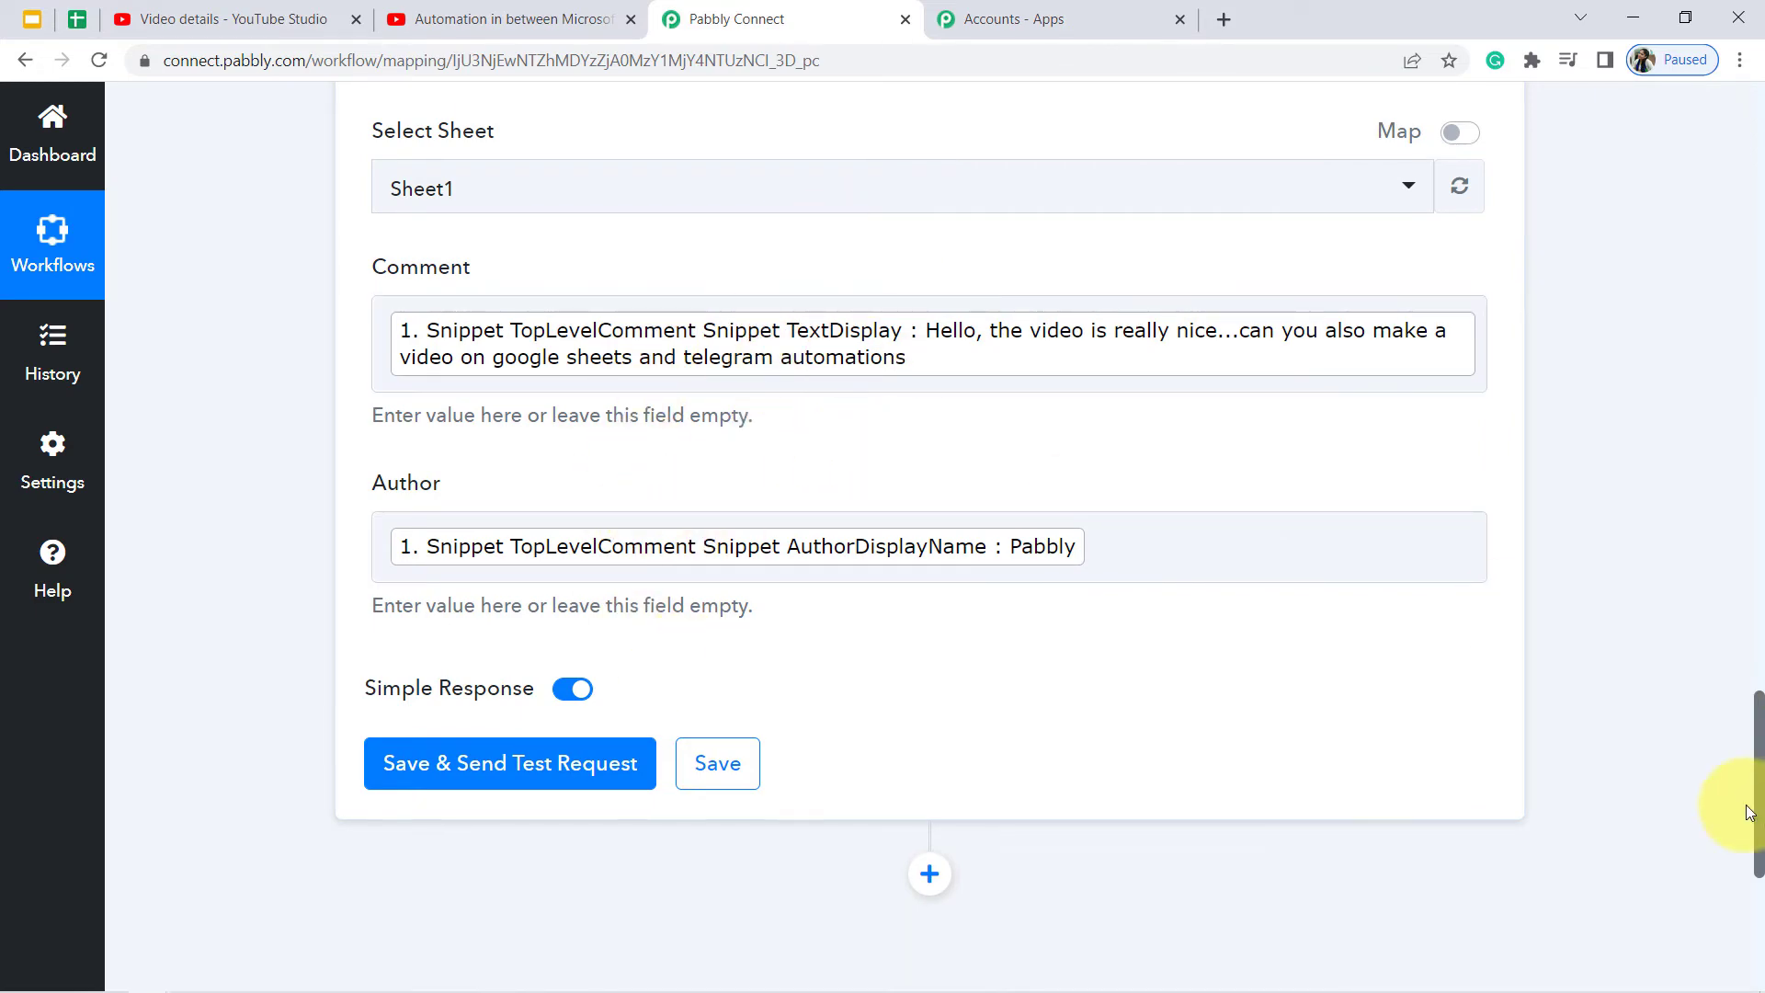
drag(1753, 808, 1750, 866)
scroll(1751, 890, down, 1)
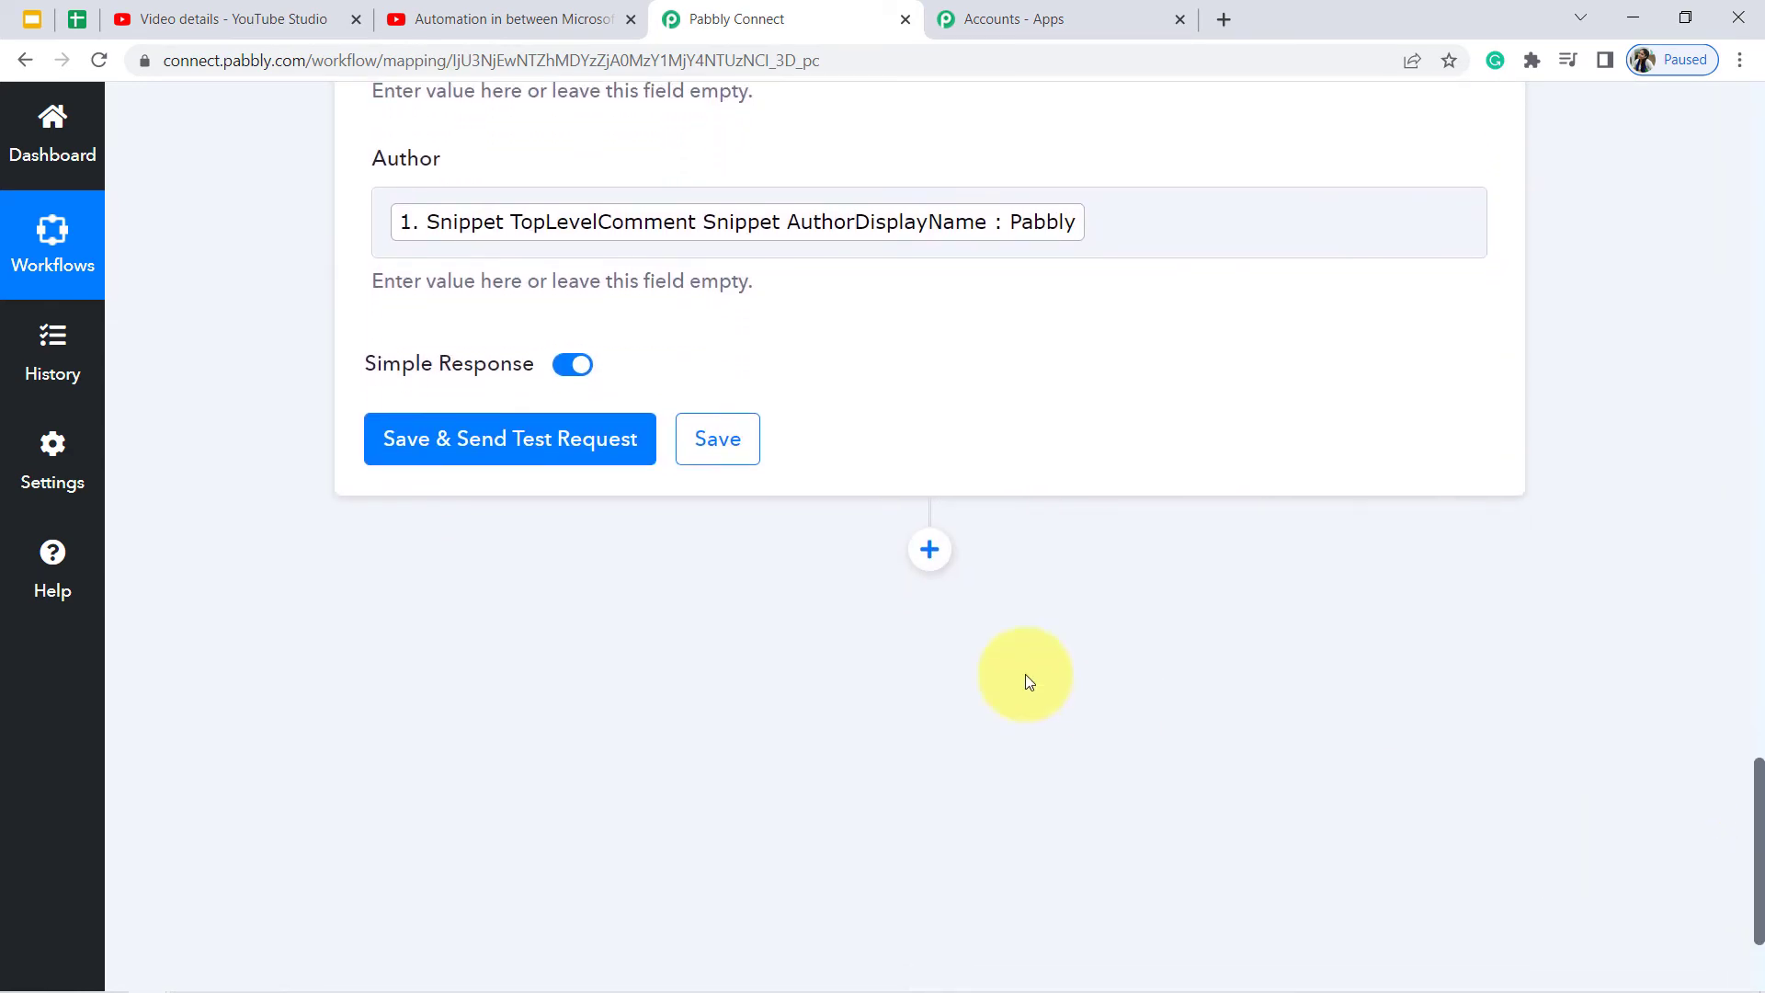
click(539, 459)
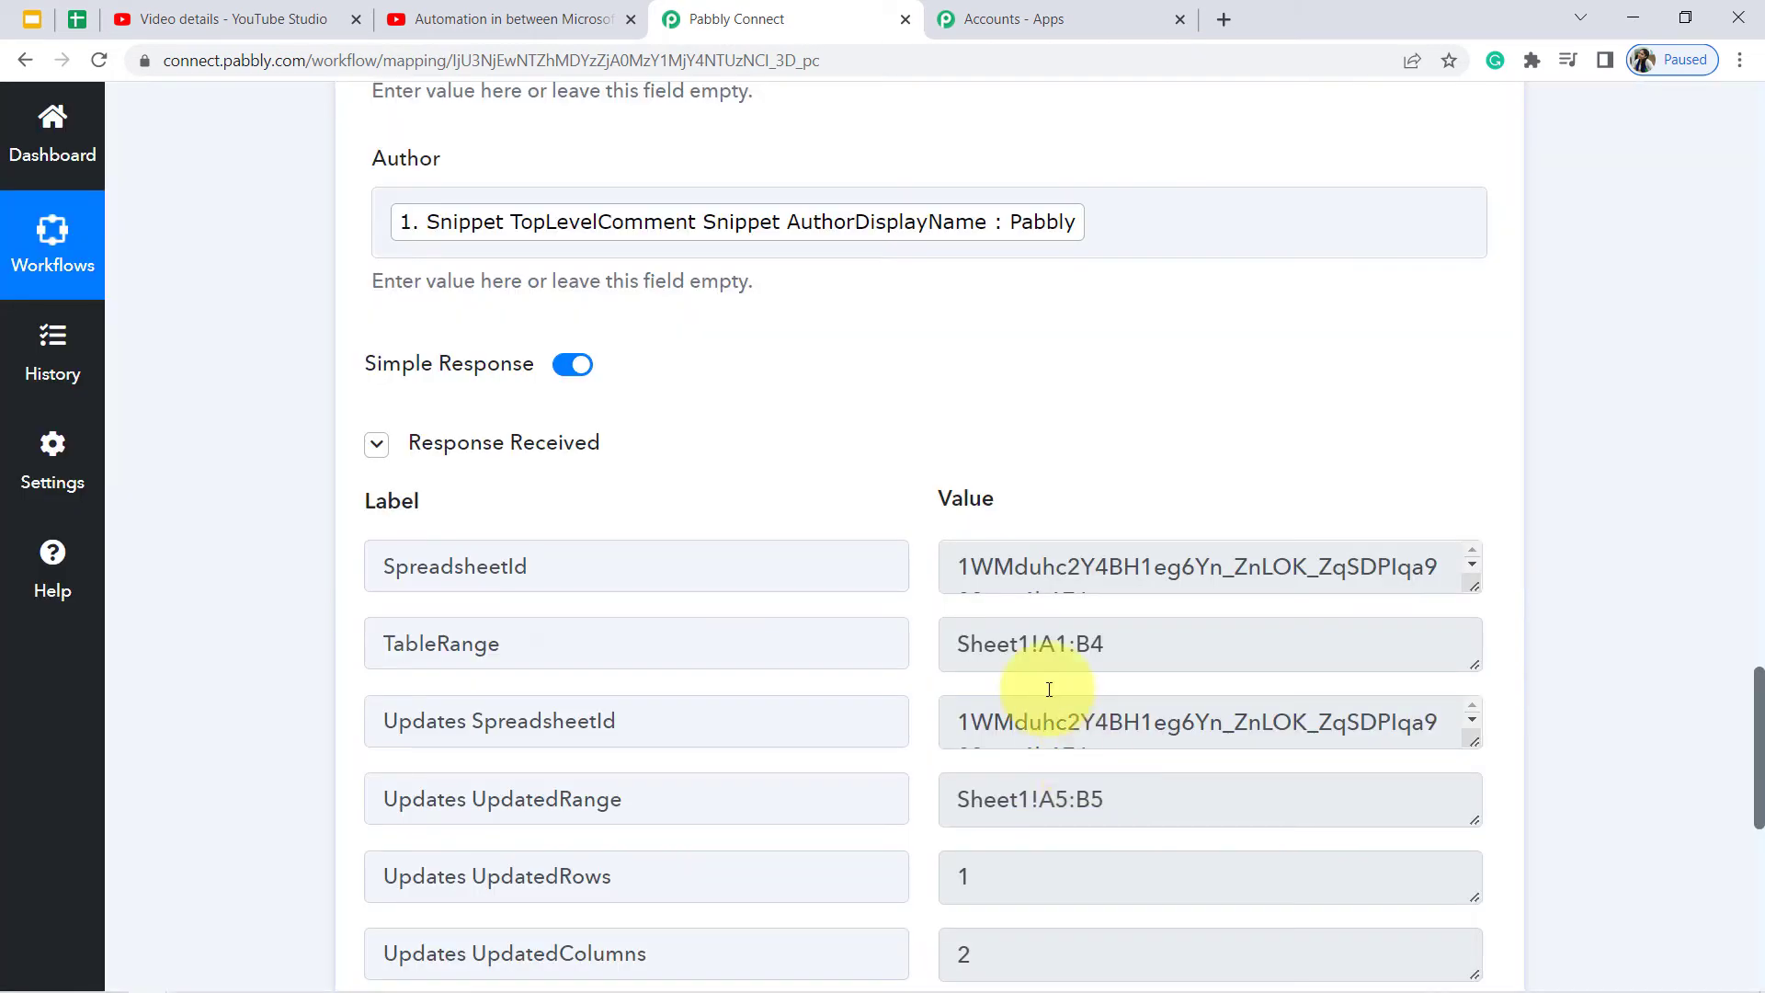
- Check the Google Sheets spreadsheet for the test comment and its author in row 5
click(79, 22)
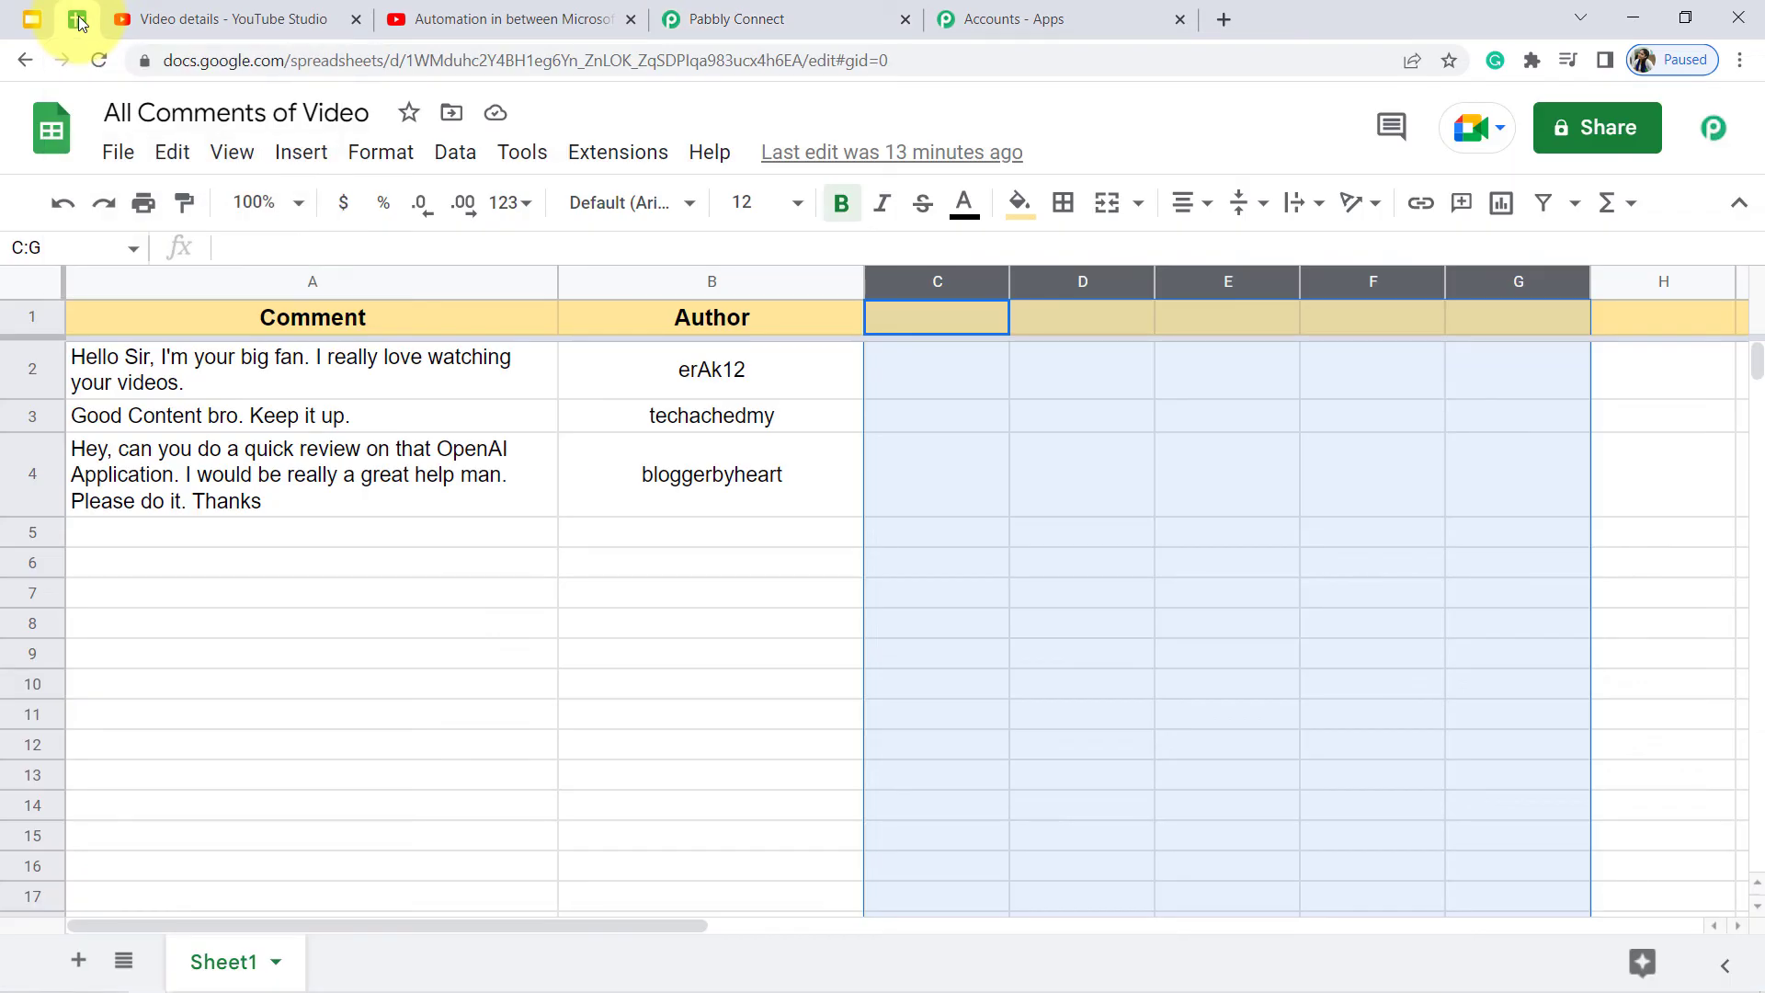
click(520, 715)
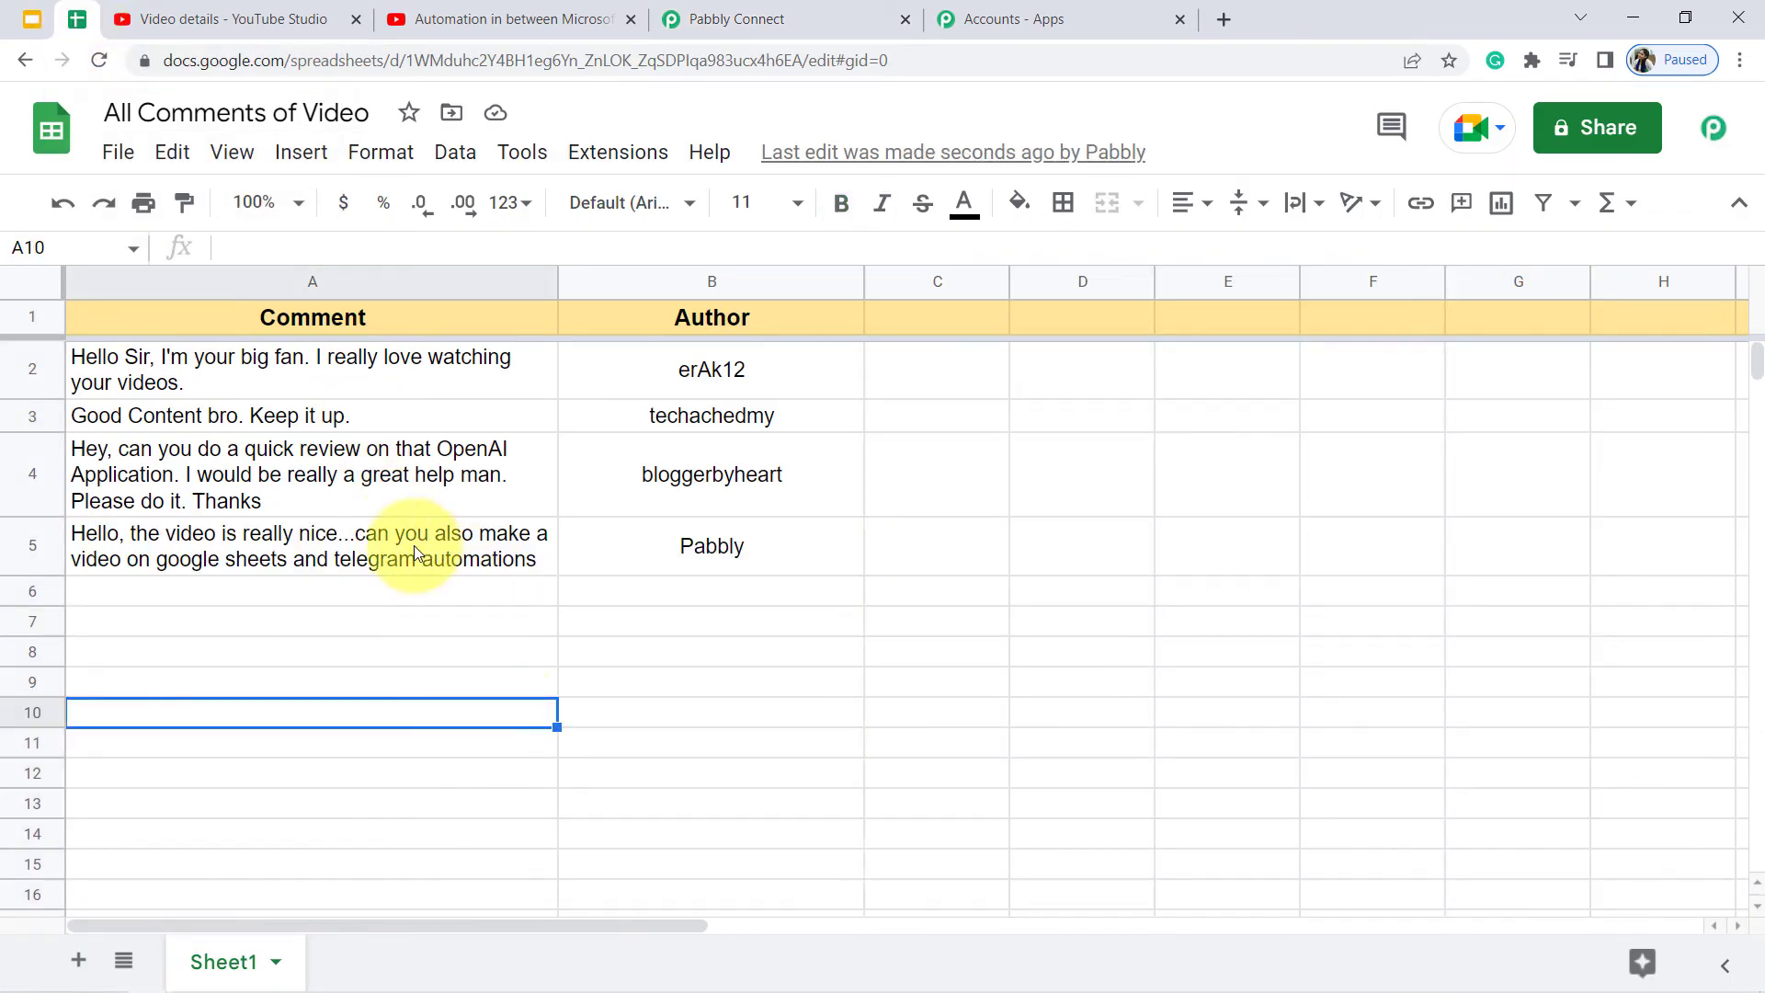
click(300, 555)
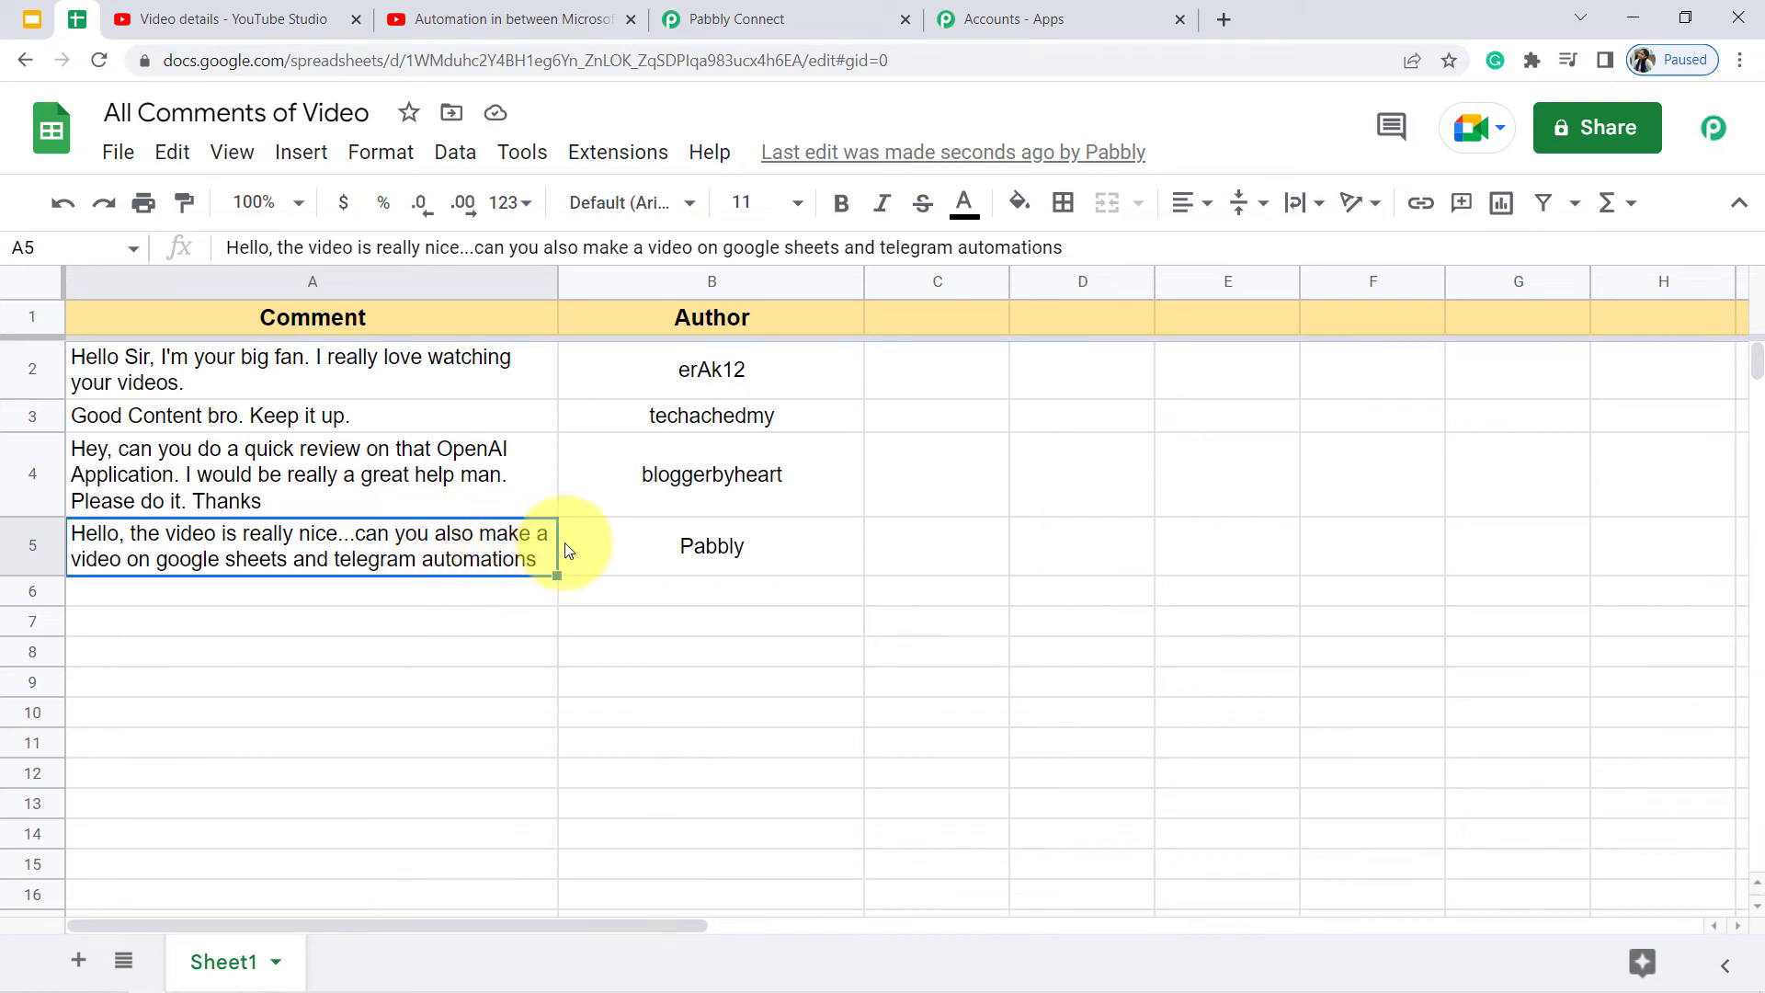
click(622, 545)
click(524, 649)
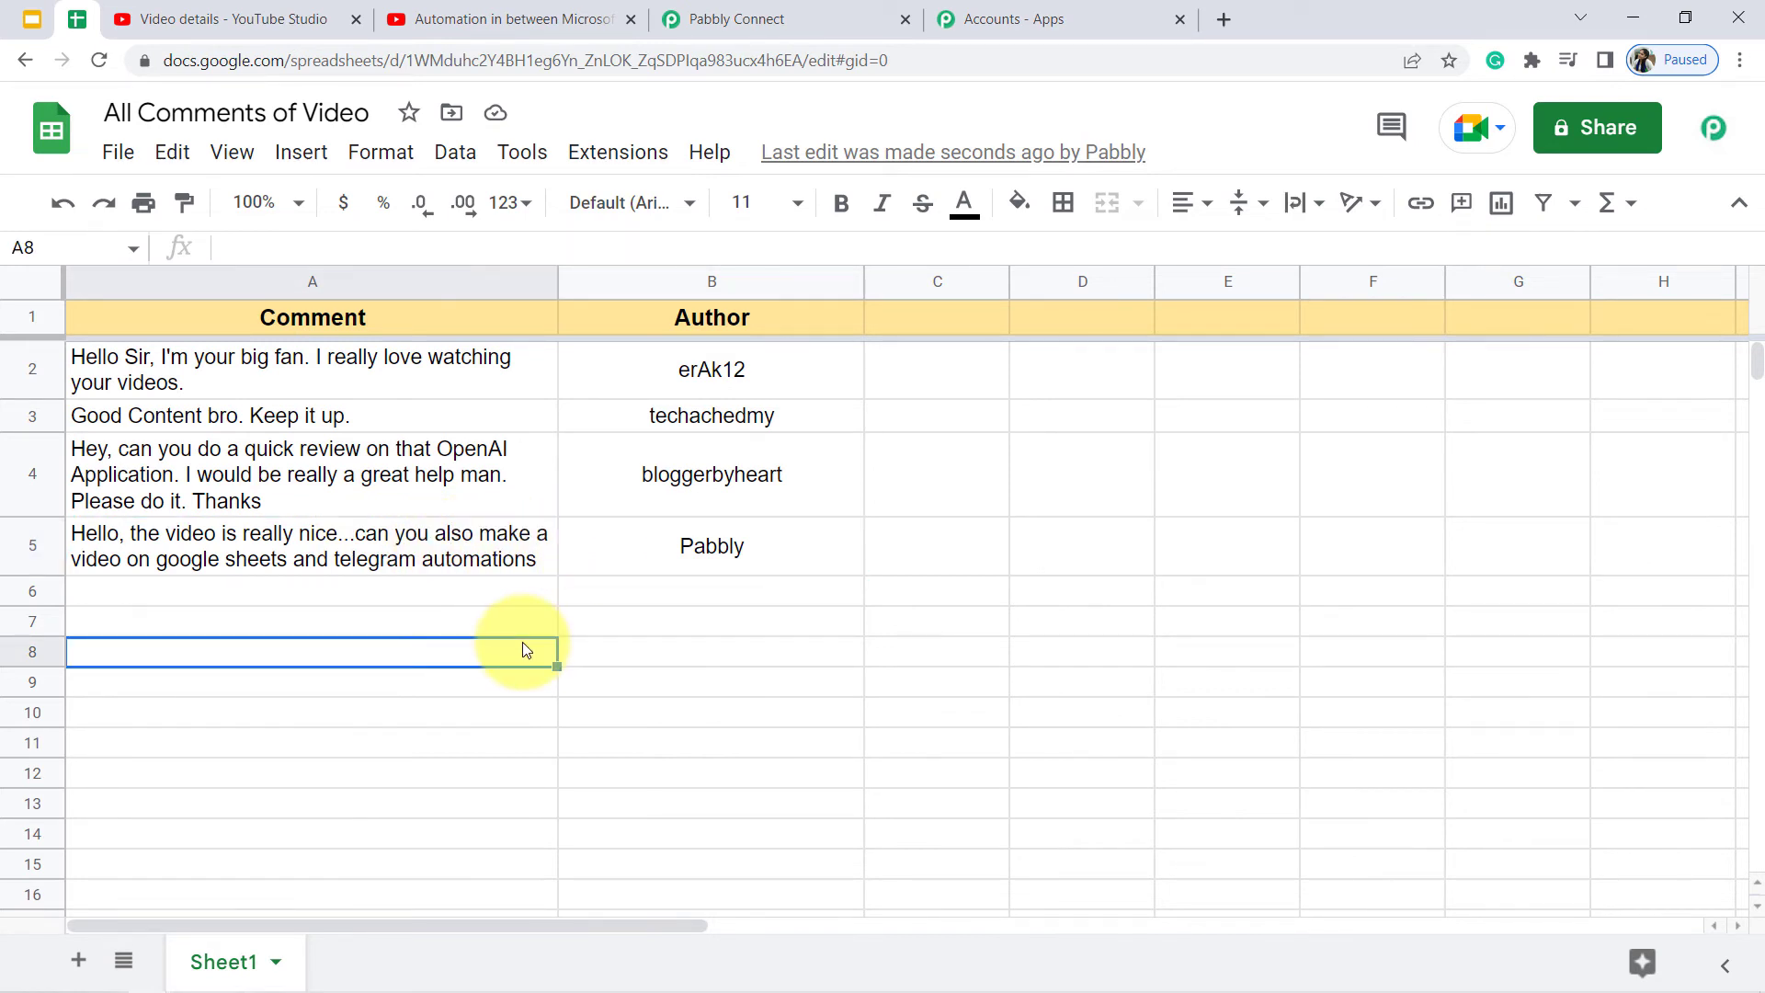
- Compare the video title in YouTube Studio with the video selected in the Pabbly Connect trigger, then collapse the workflow's trigger
click(736, 20)
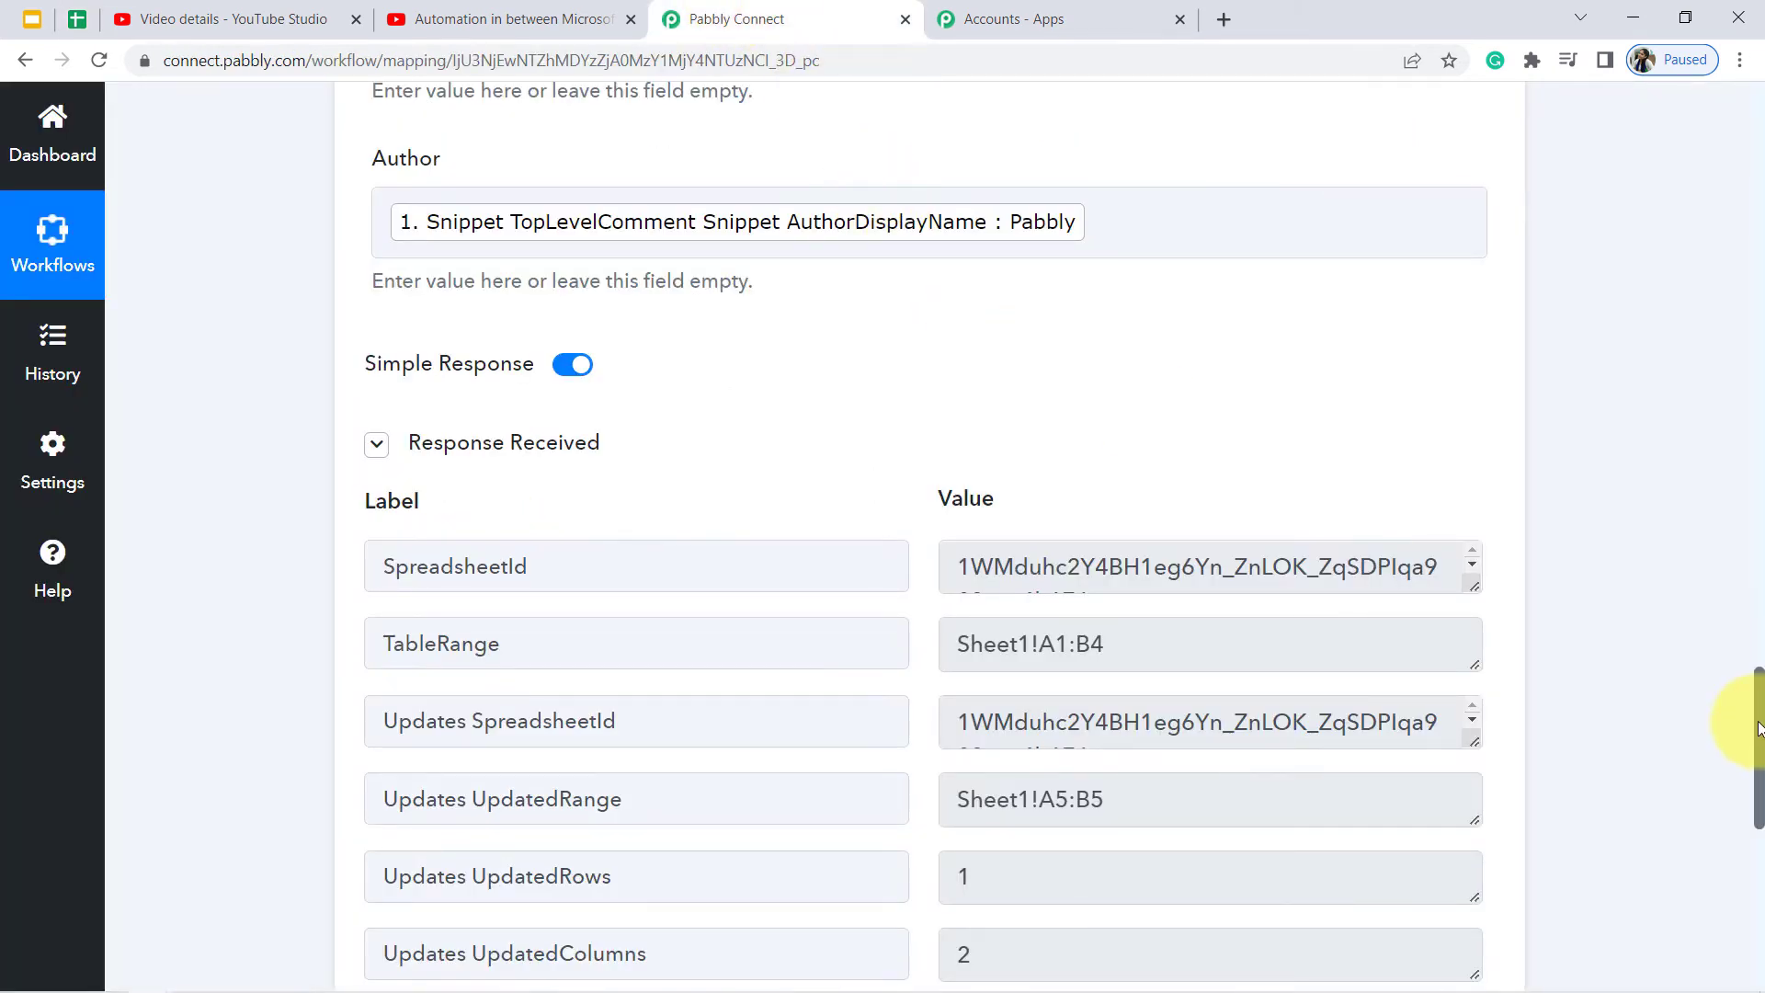
click(304, 19)
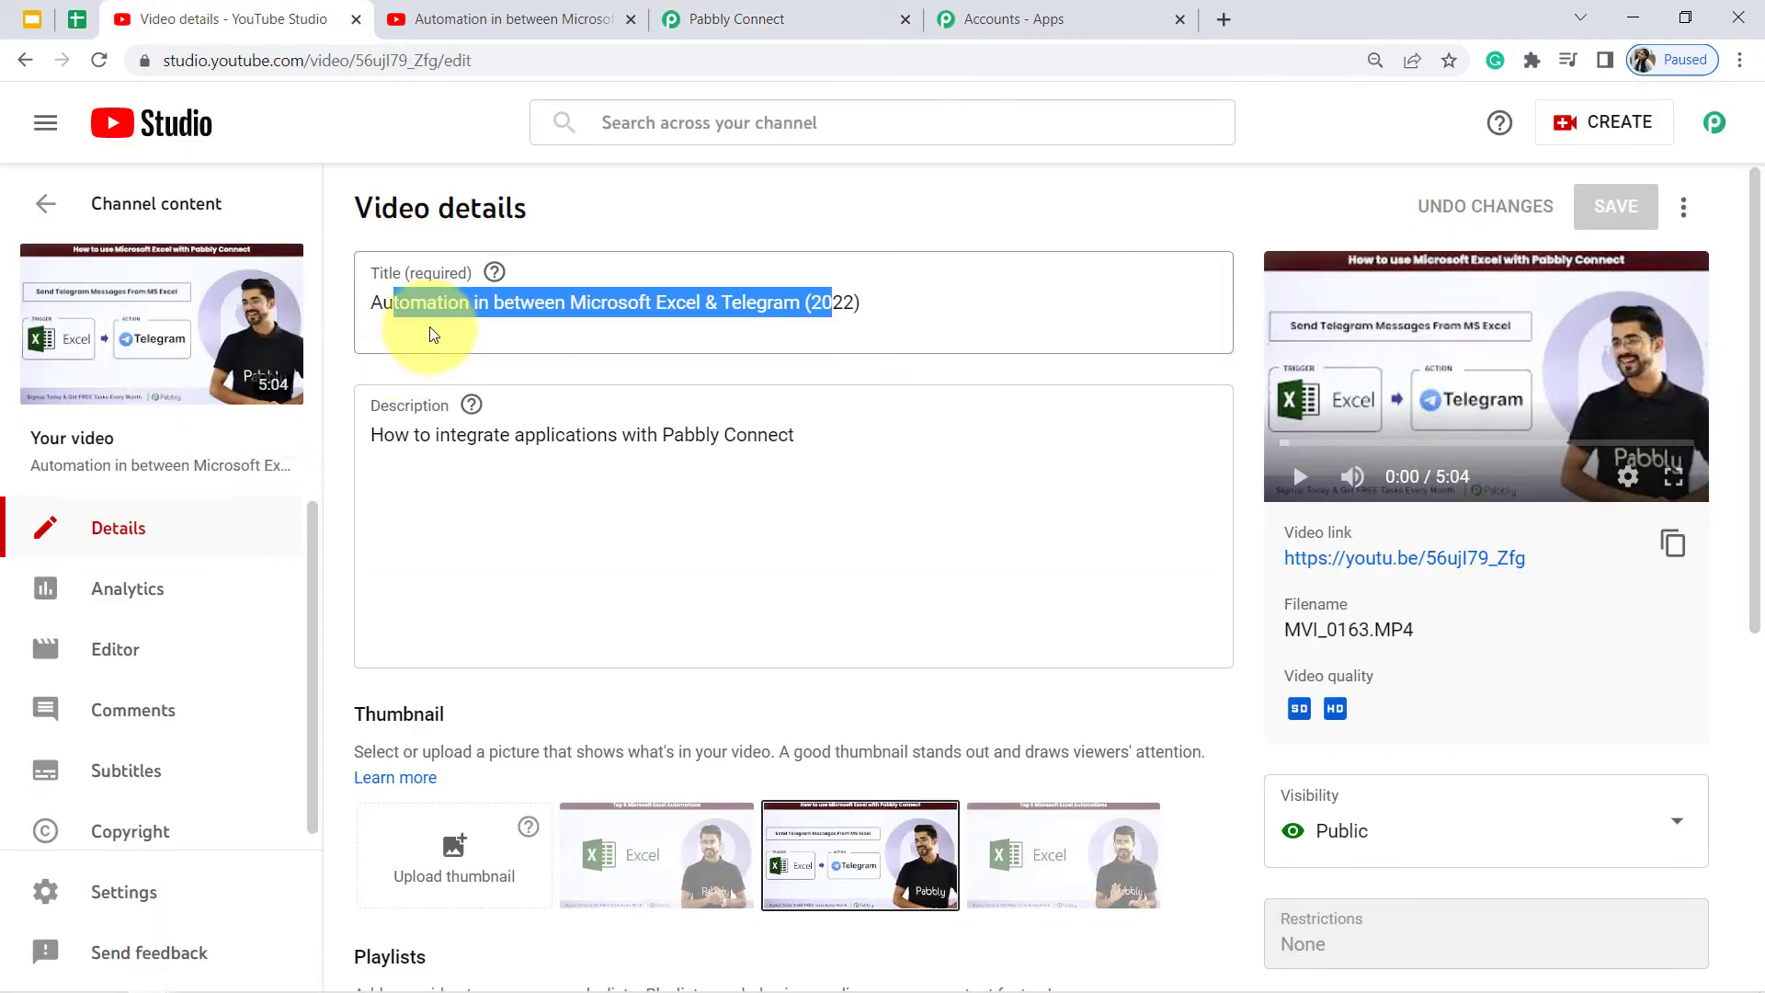
drag(398, 306, 879, 341)
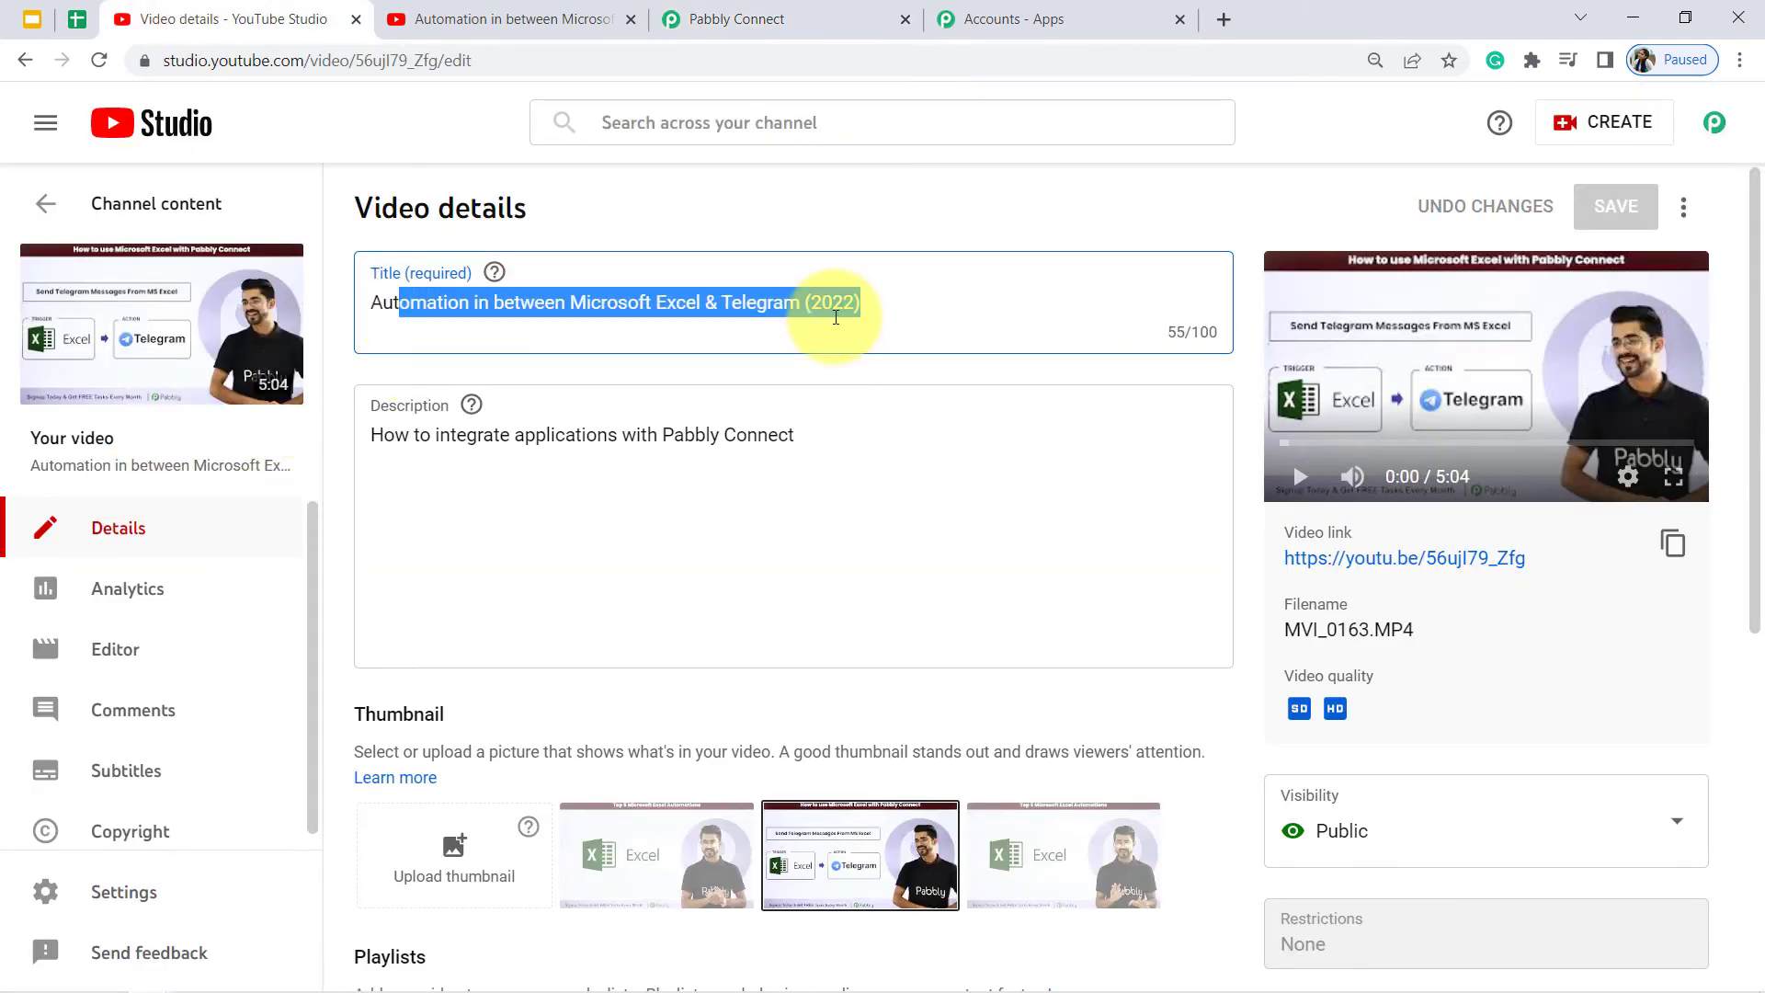
drag(505, 304, 850, 299)
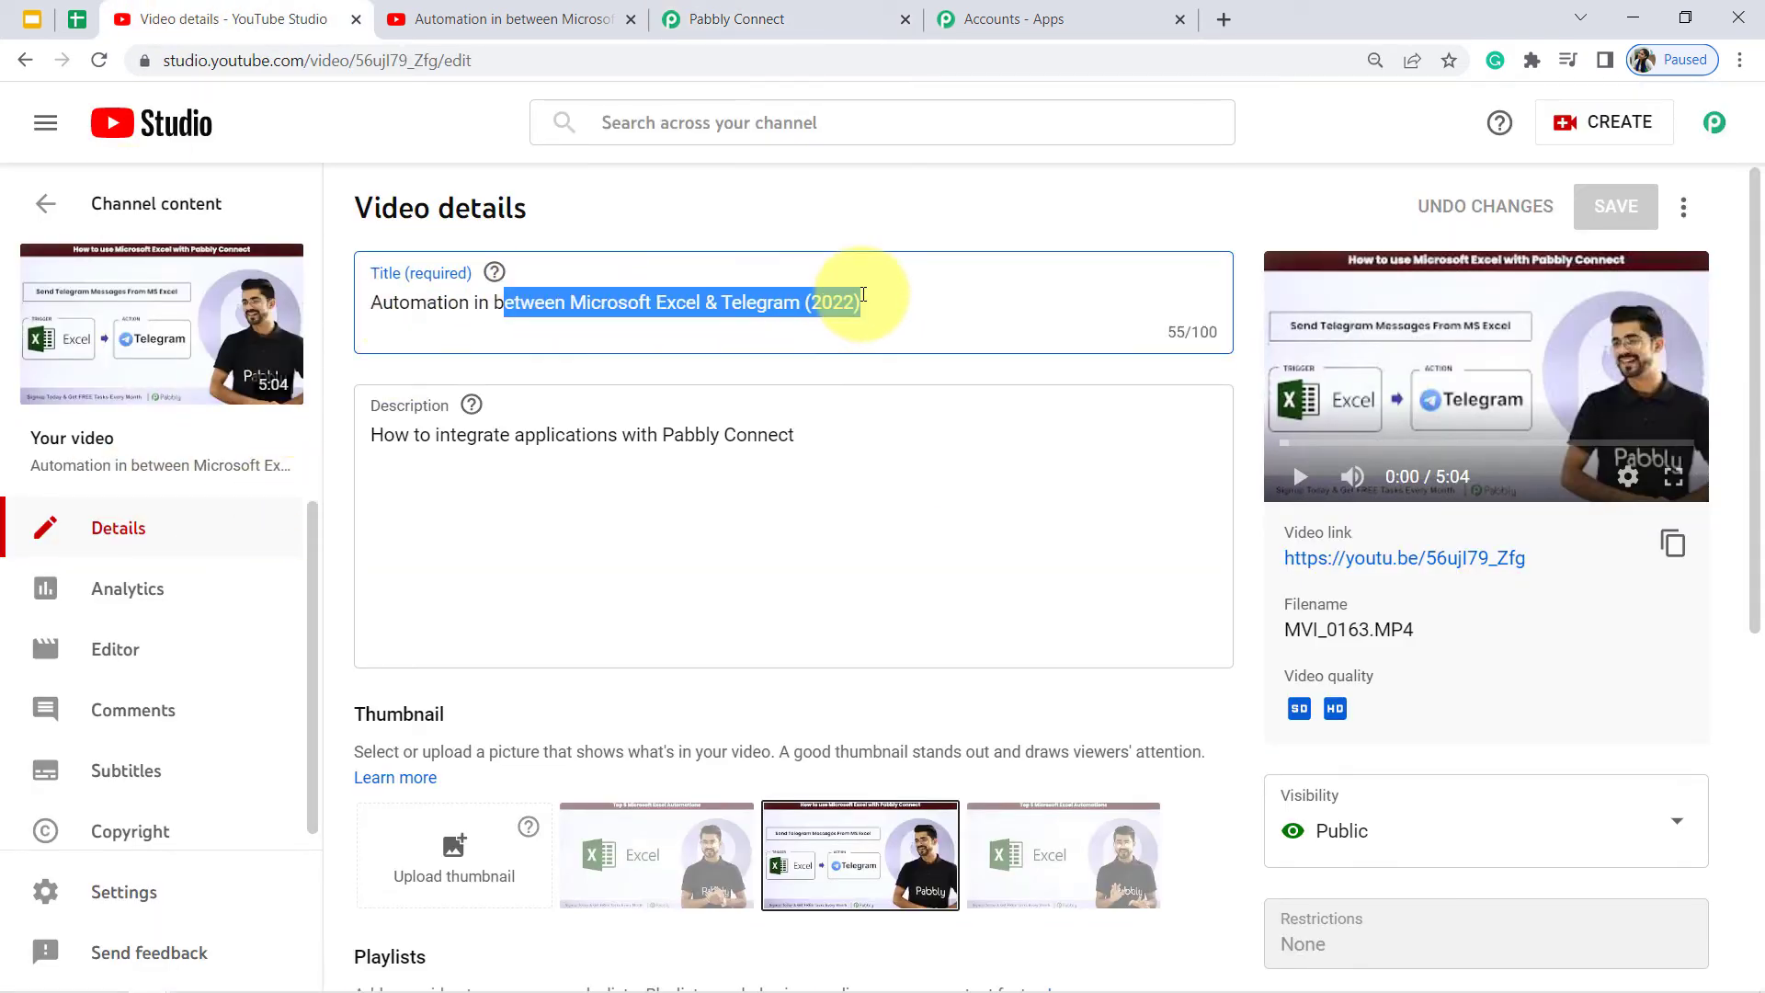
click(741, 11)
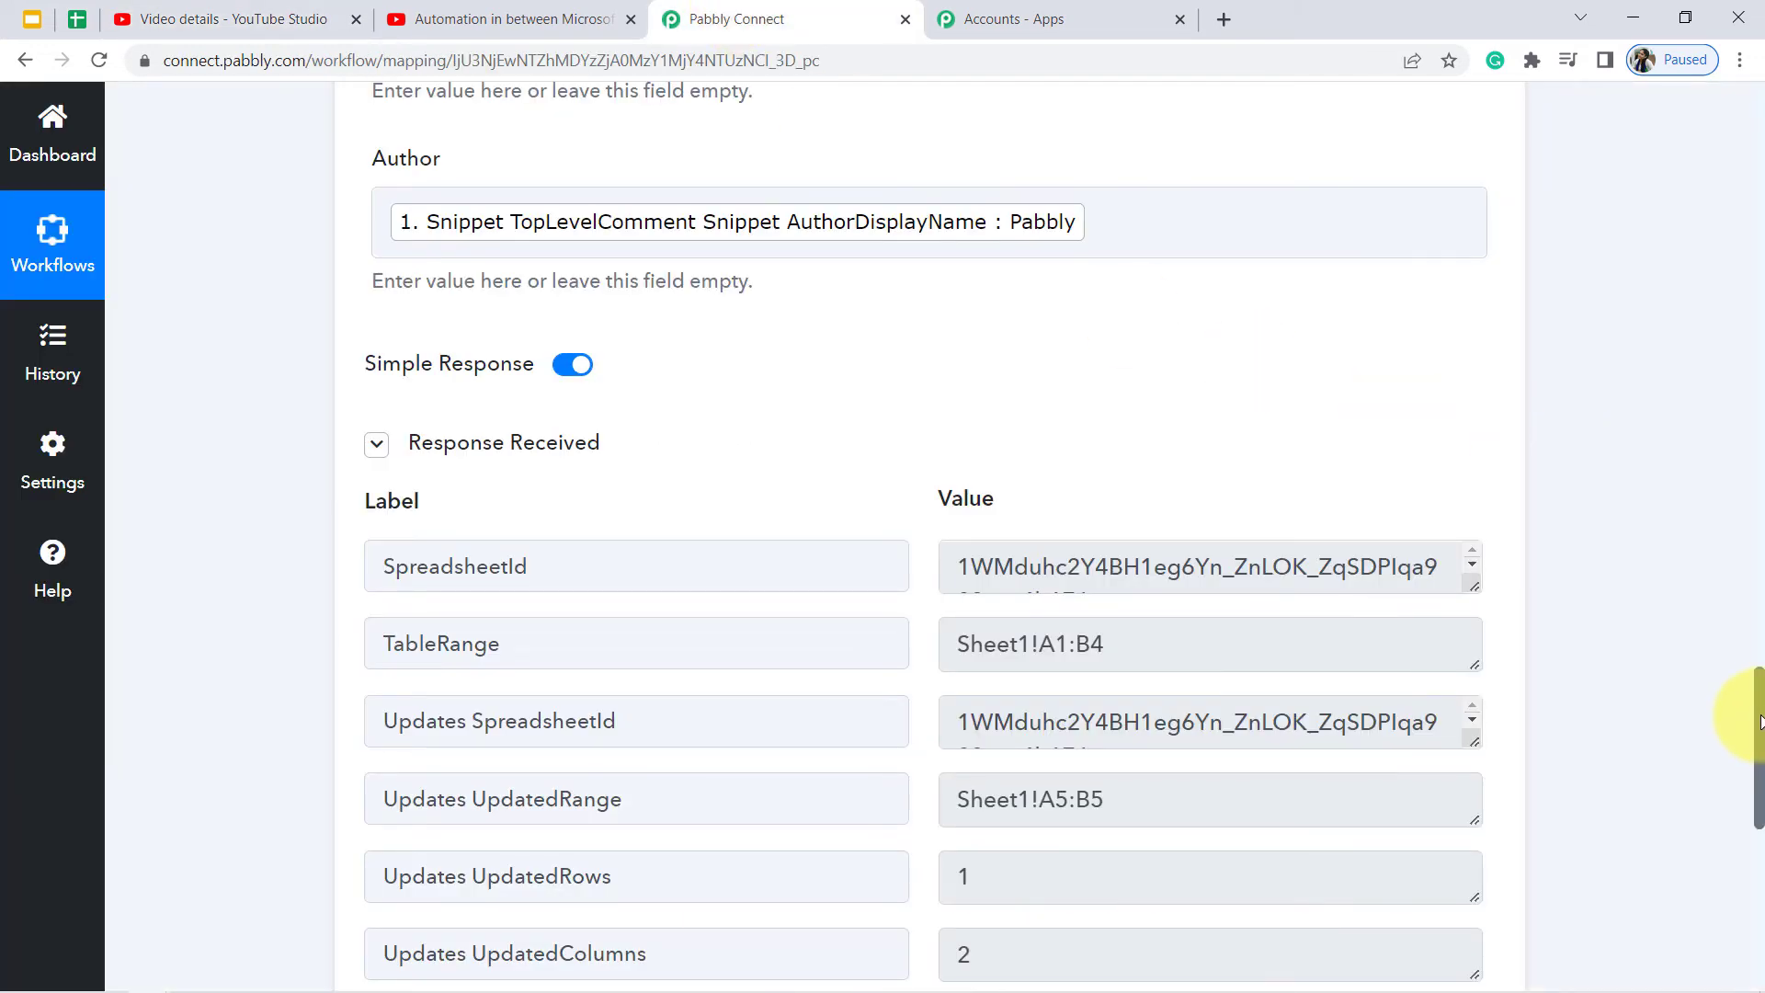
drag(1760, 721, 1758, 276)
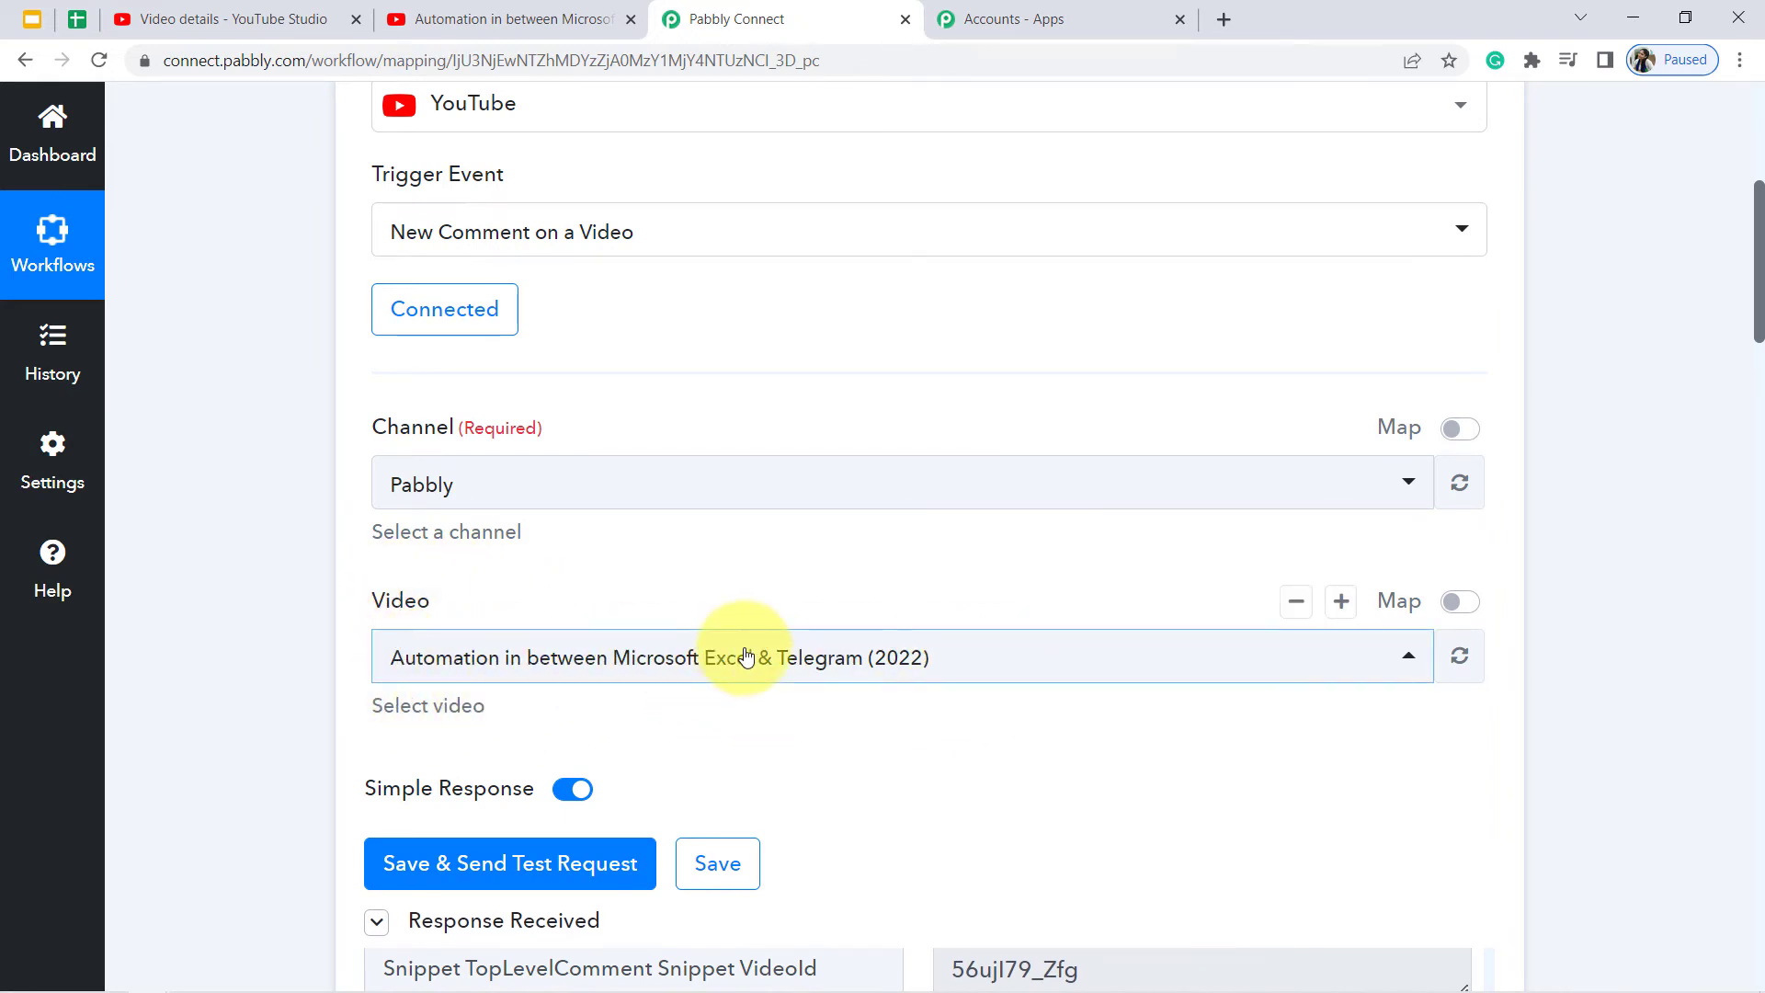
drag(1755, 329, 1760, 745)
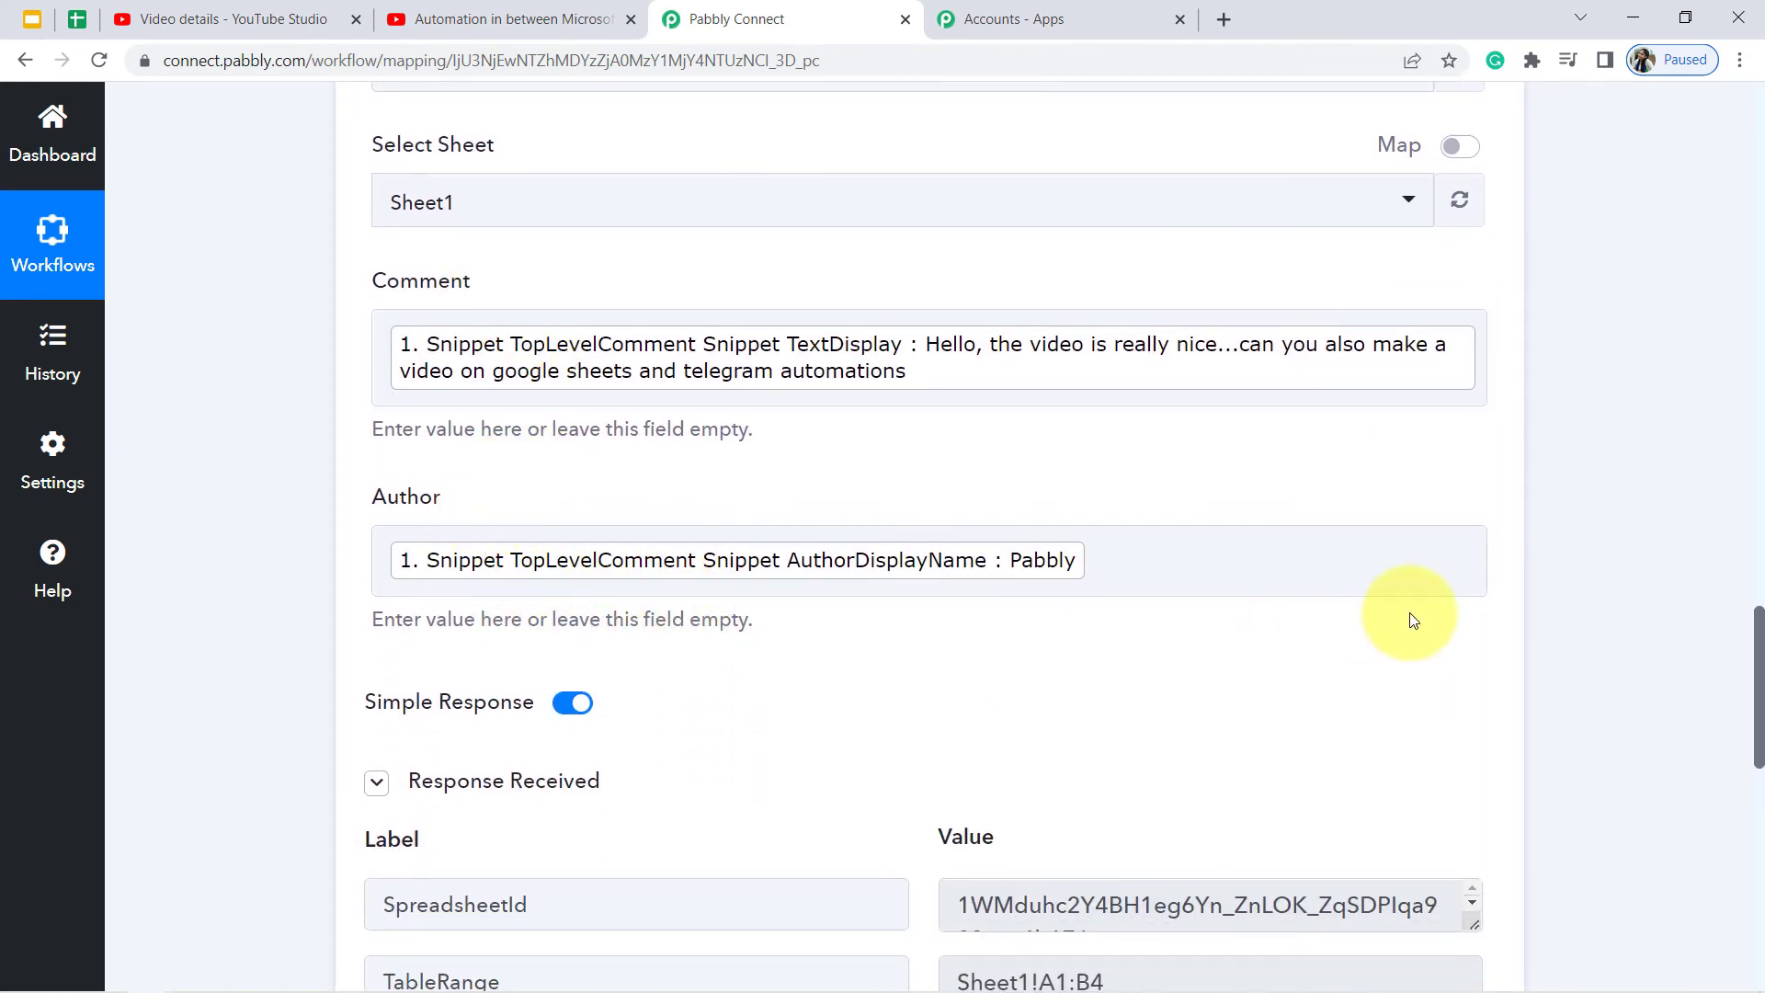
drag(1758, 749, 1759, 87)
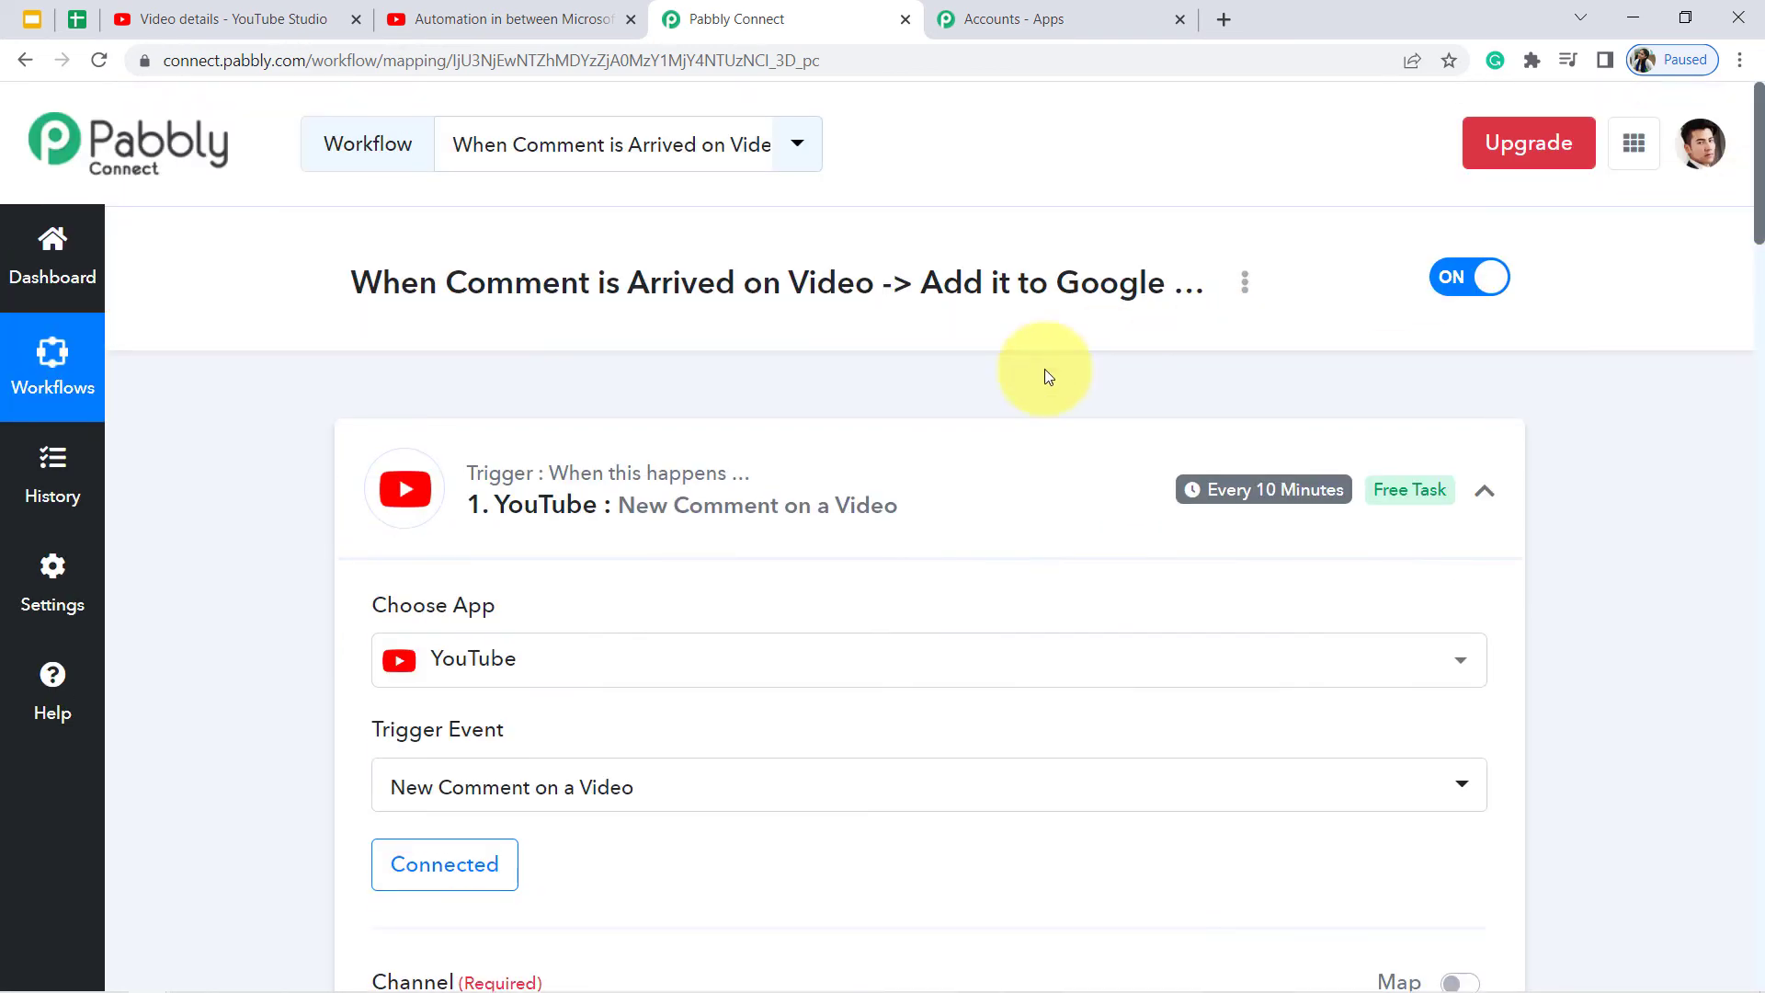
click(767, 508)
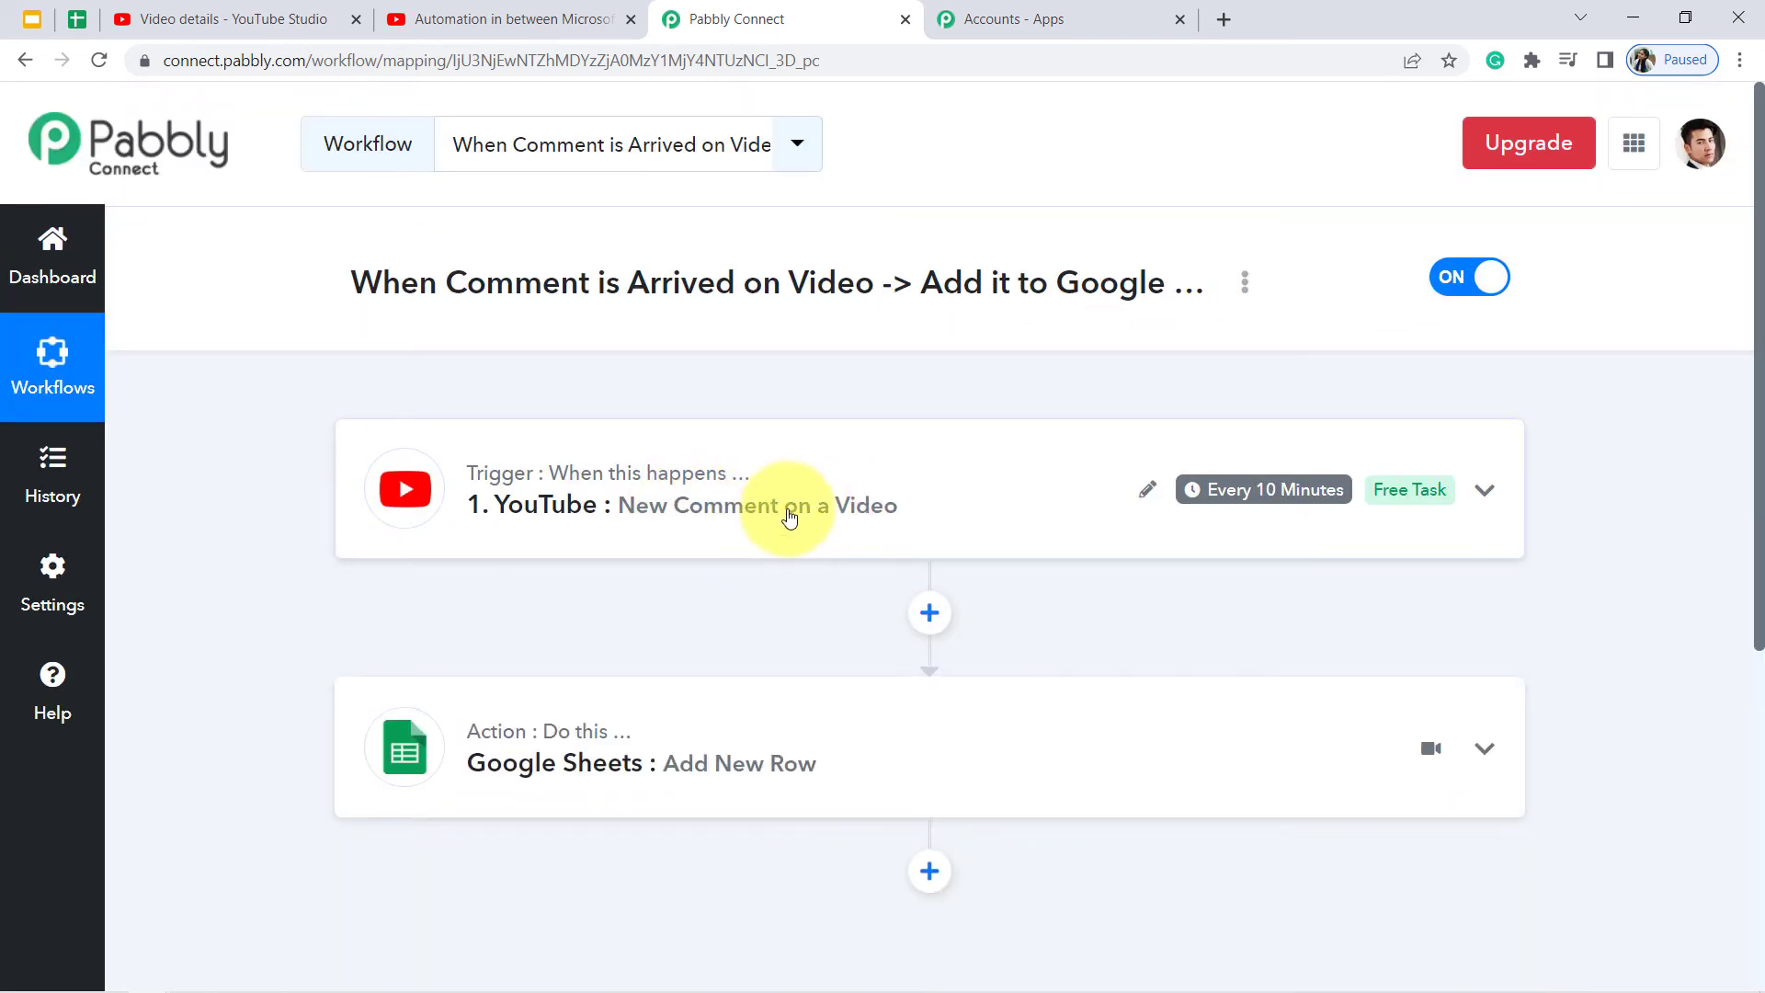
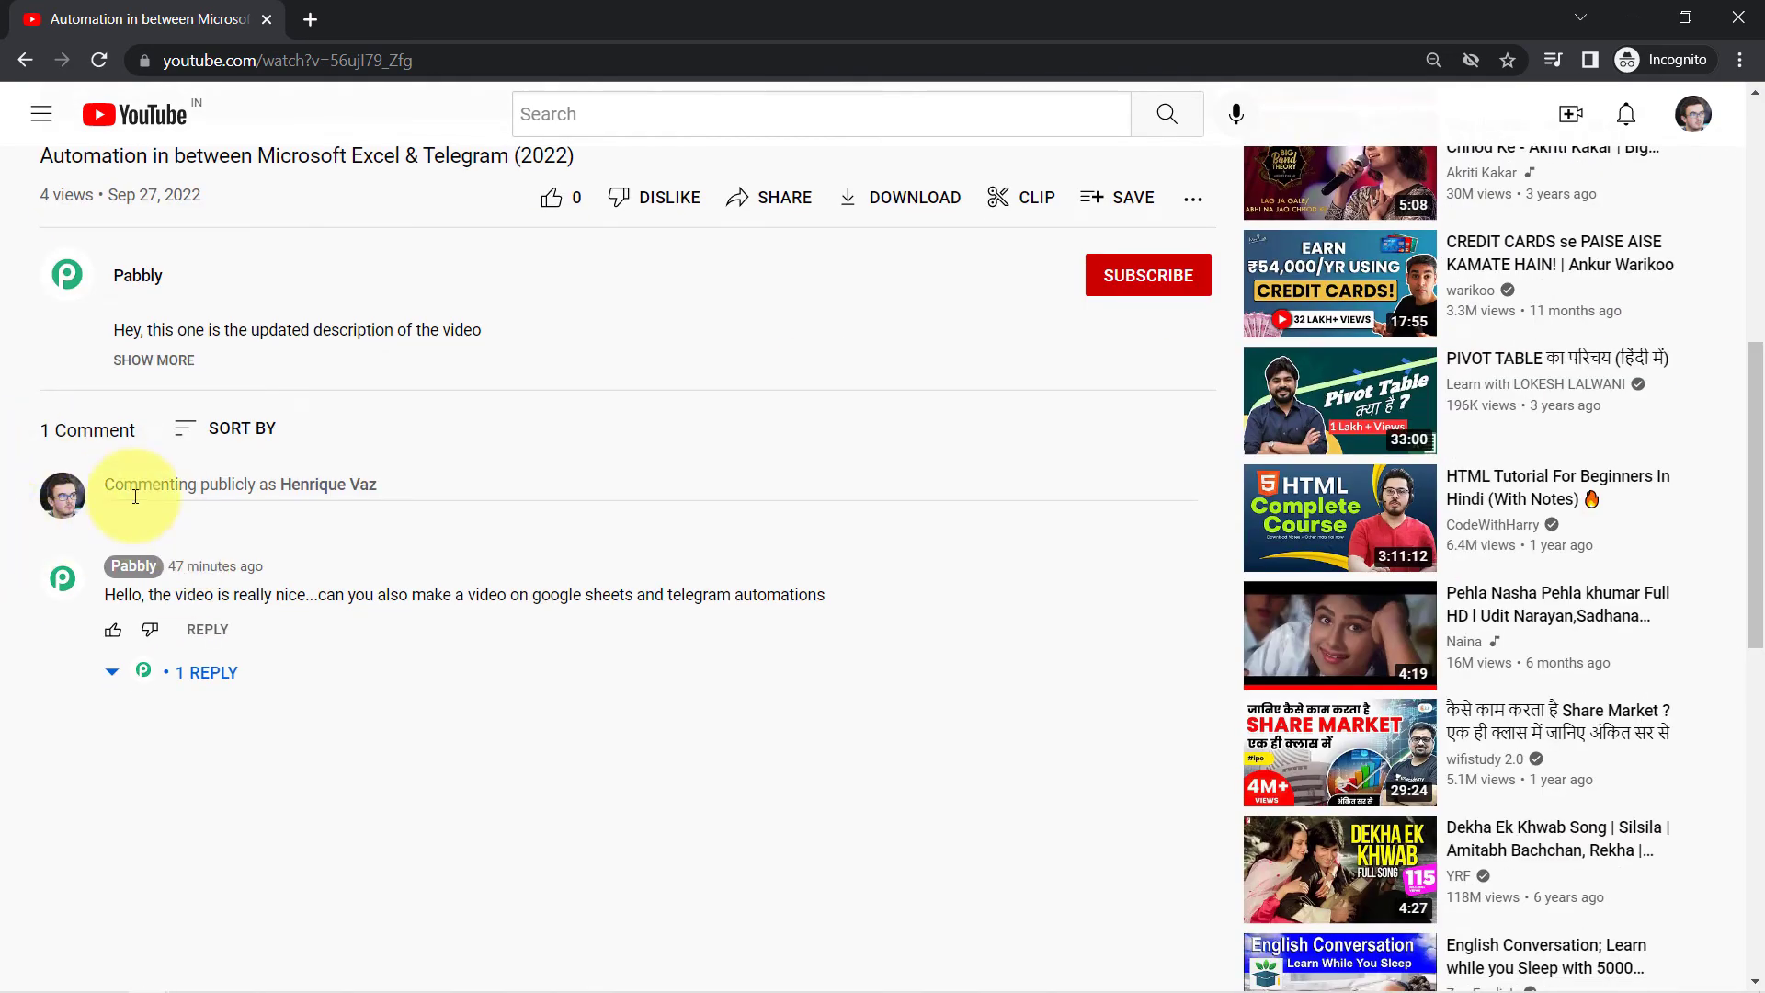
- Post the video comment "Hello Sir, you video is really nice but it would be great if you will start adding the subtitles as well.. thanks"
click(177, 485)
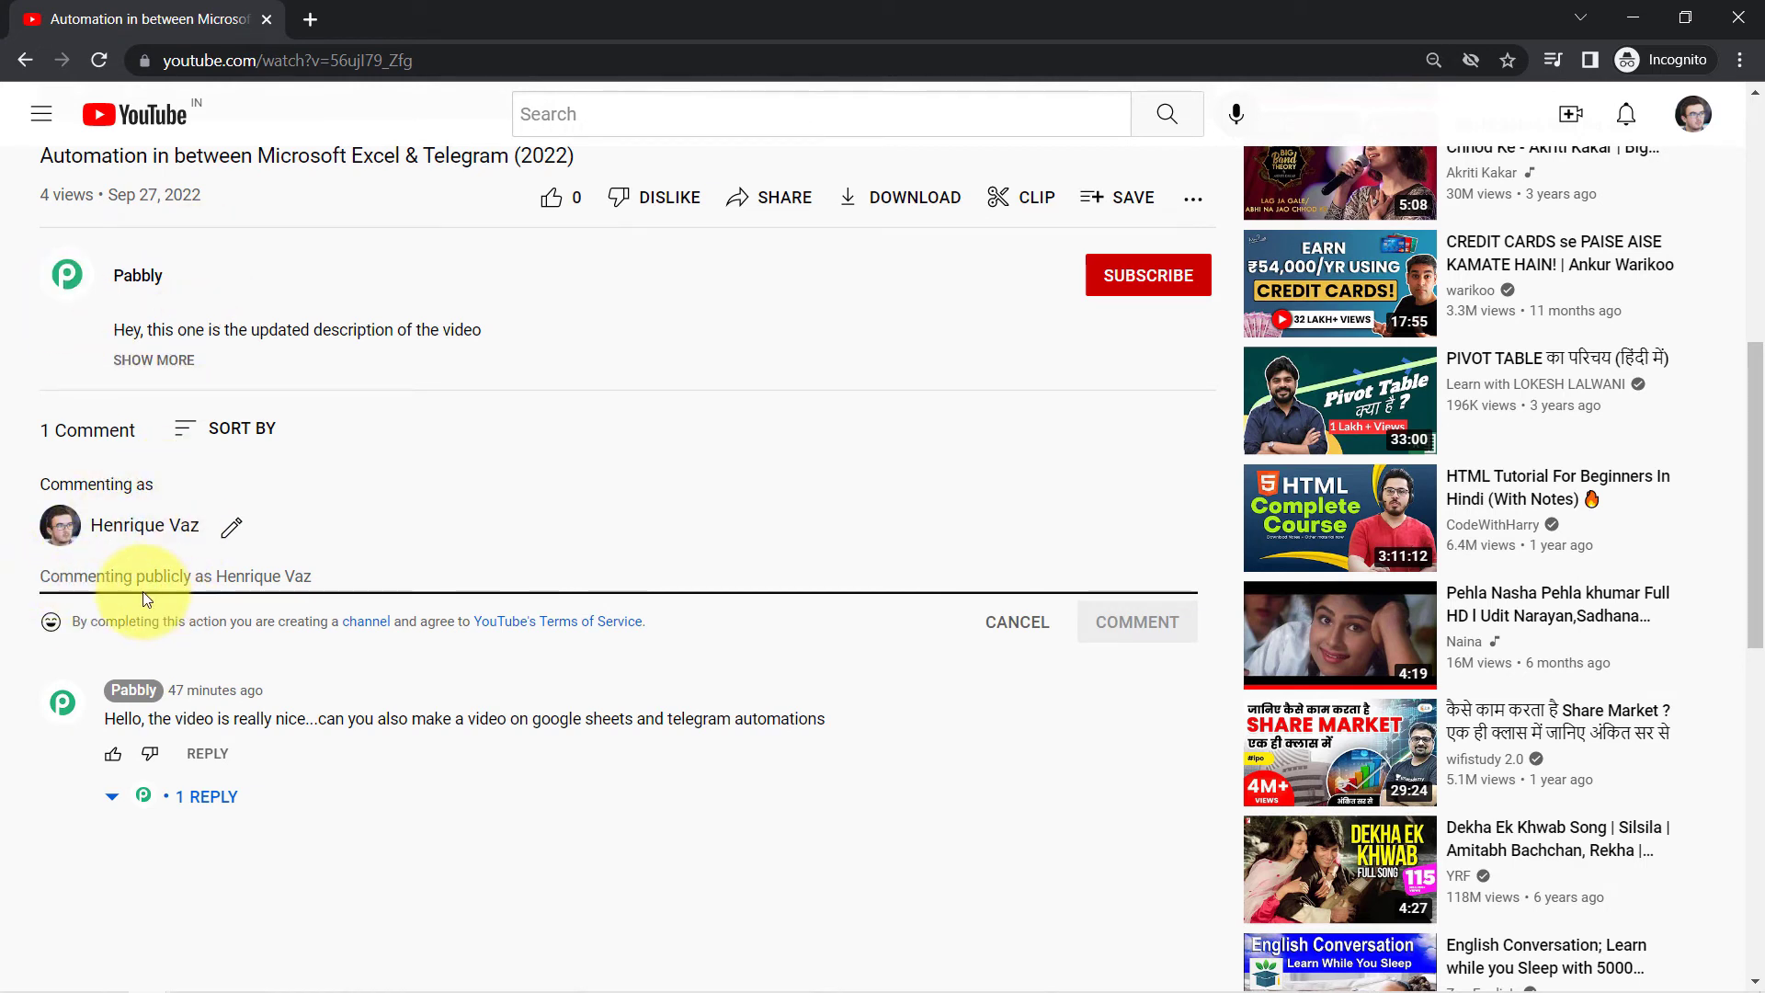
text(Hello Sir)
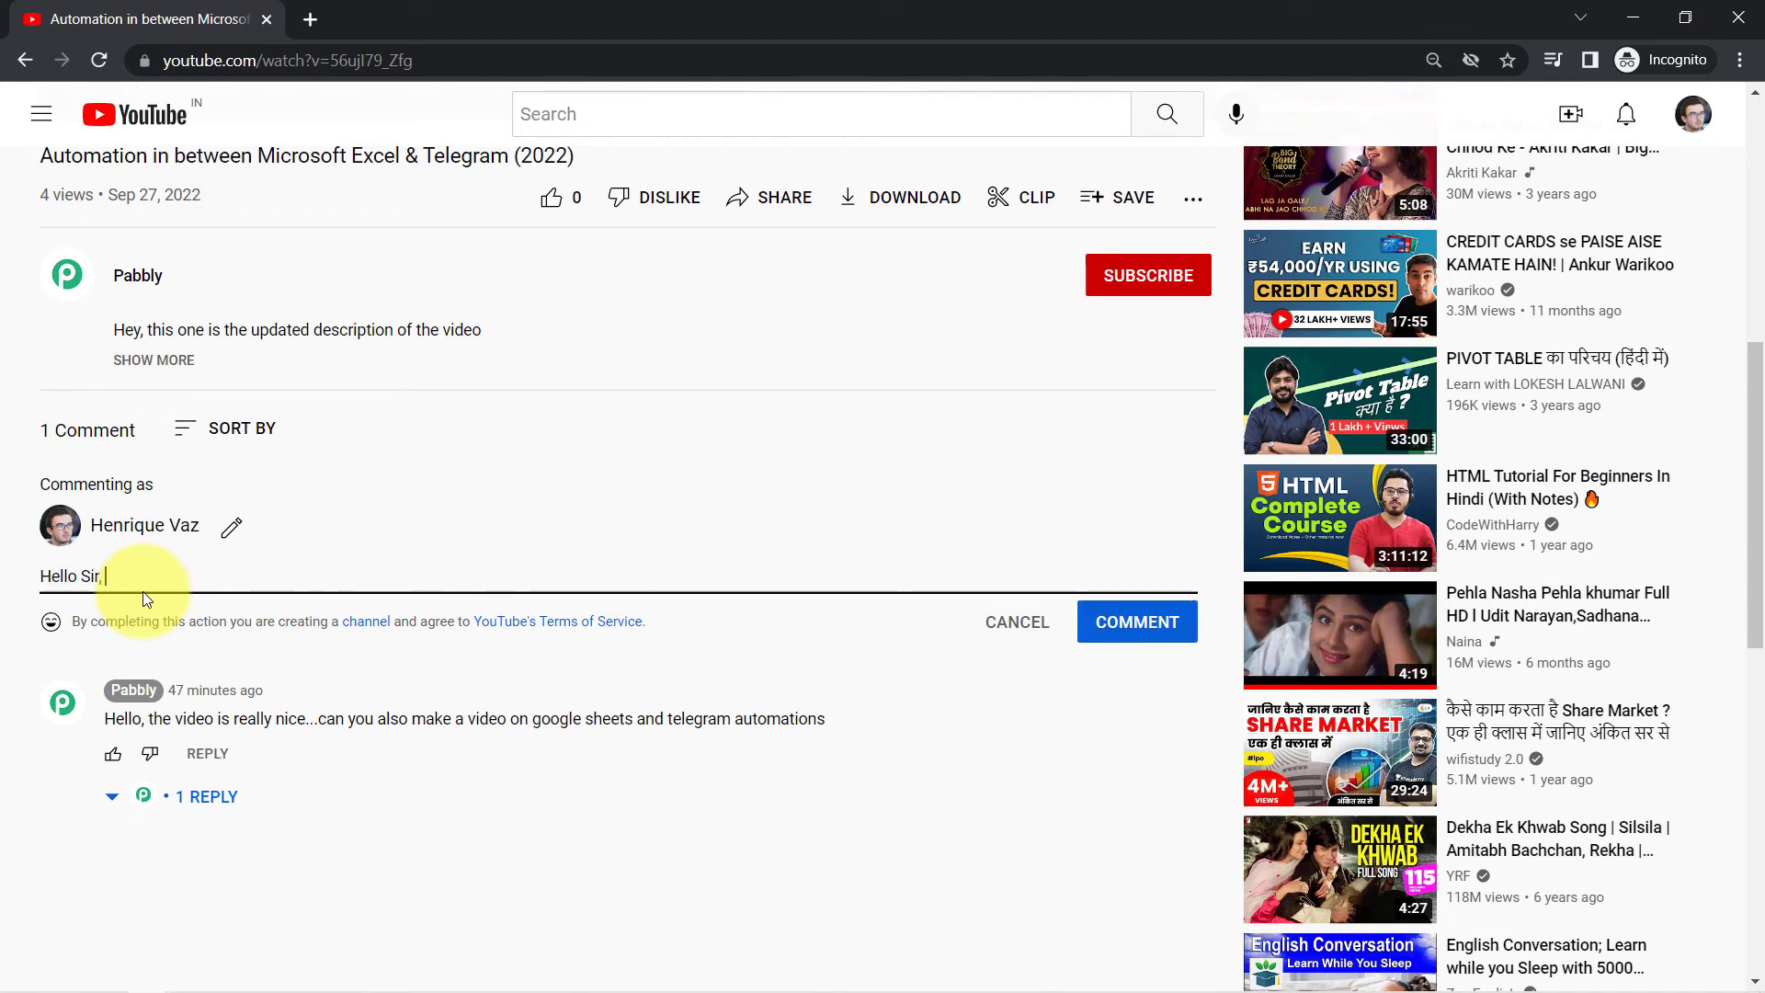
text(, yout video is really nice bu)
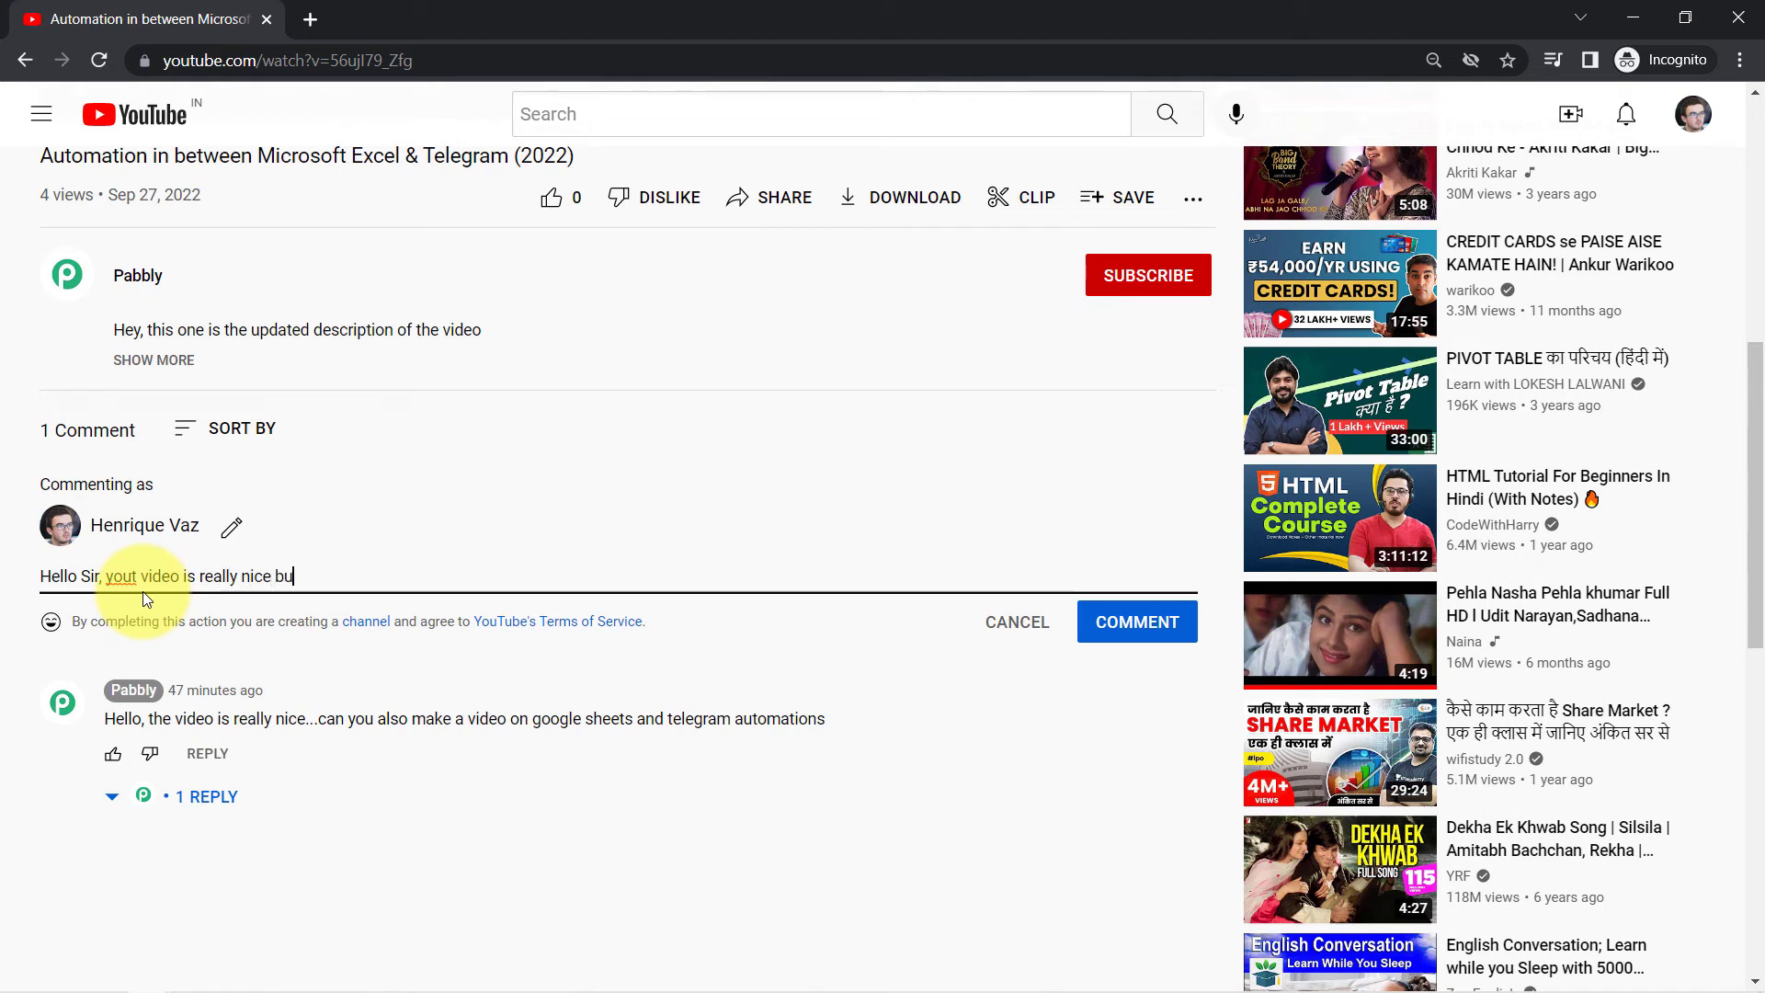
text(t it would be great if yo)
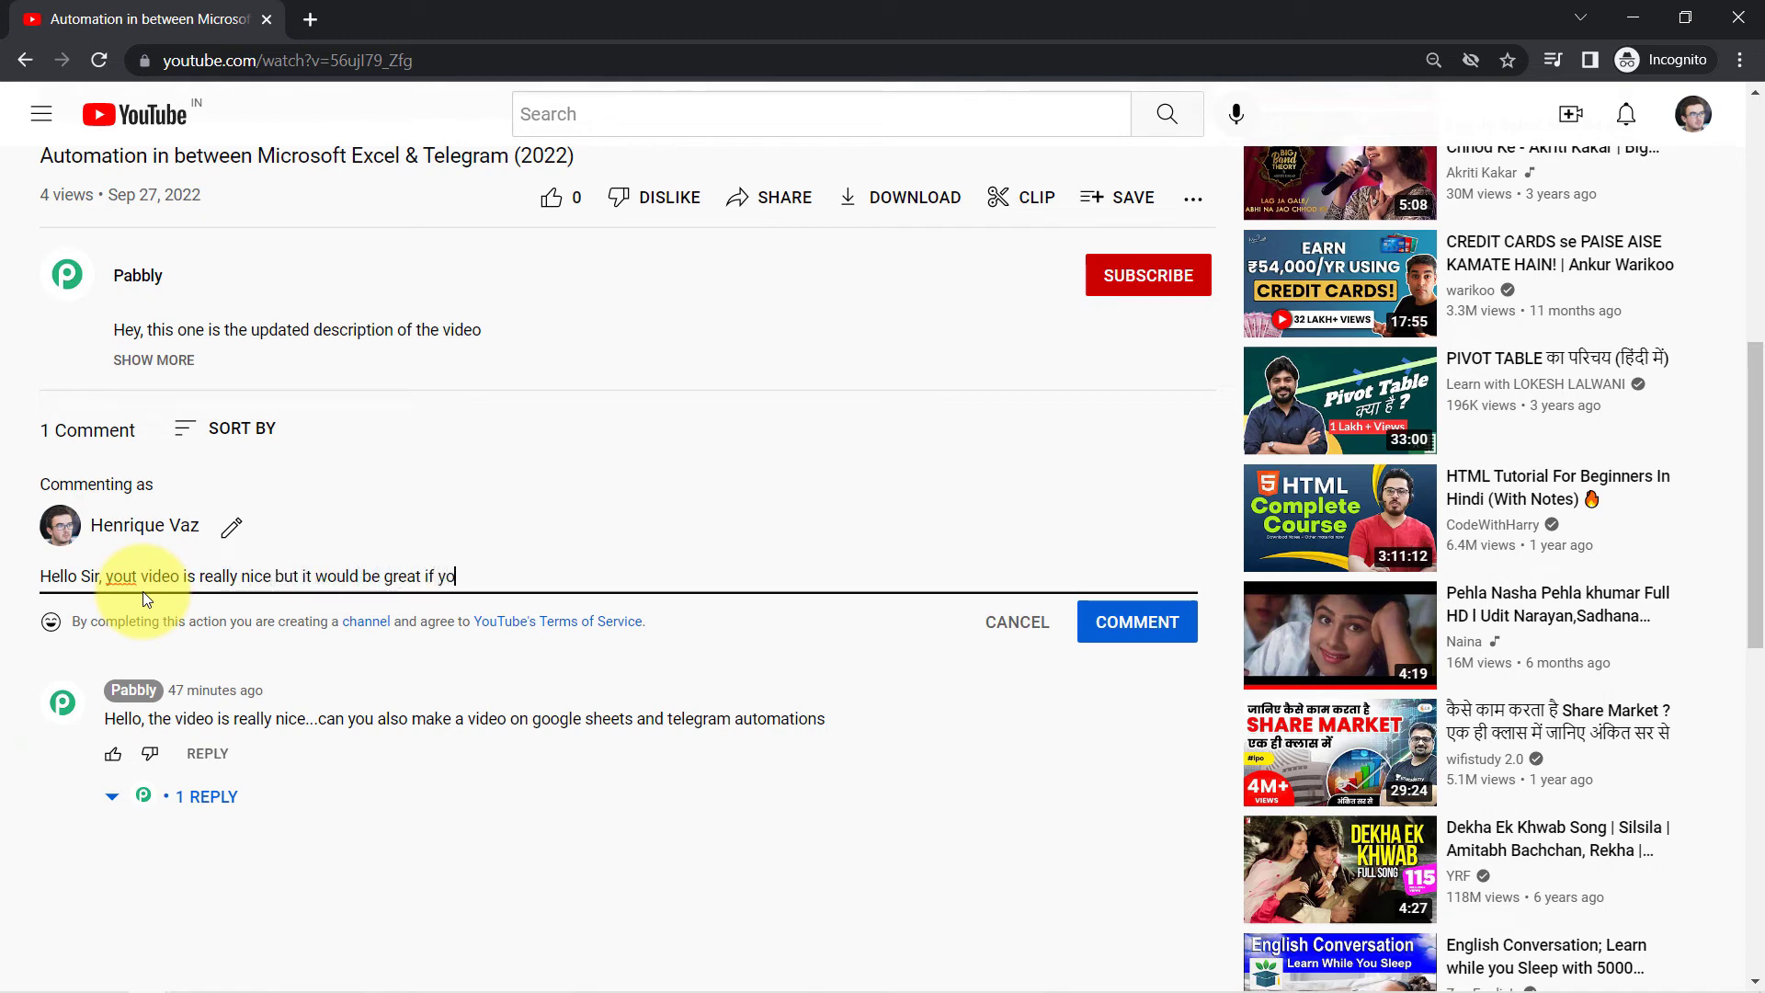
text(u will start adding the subt)
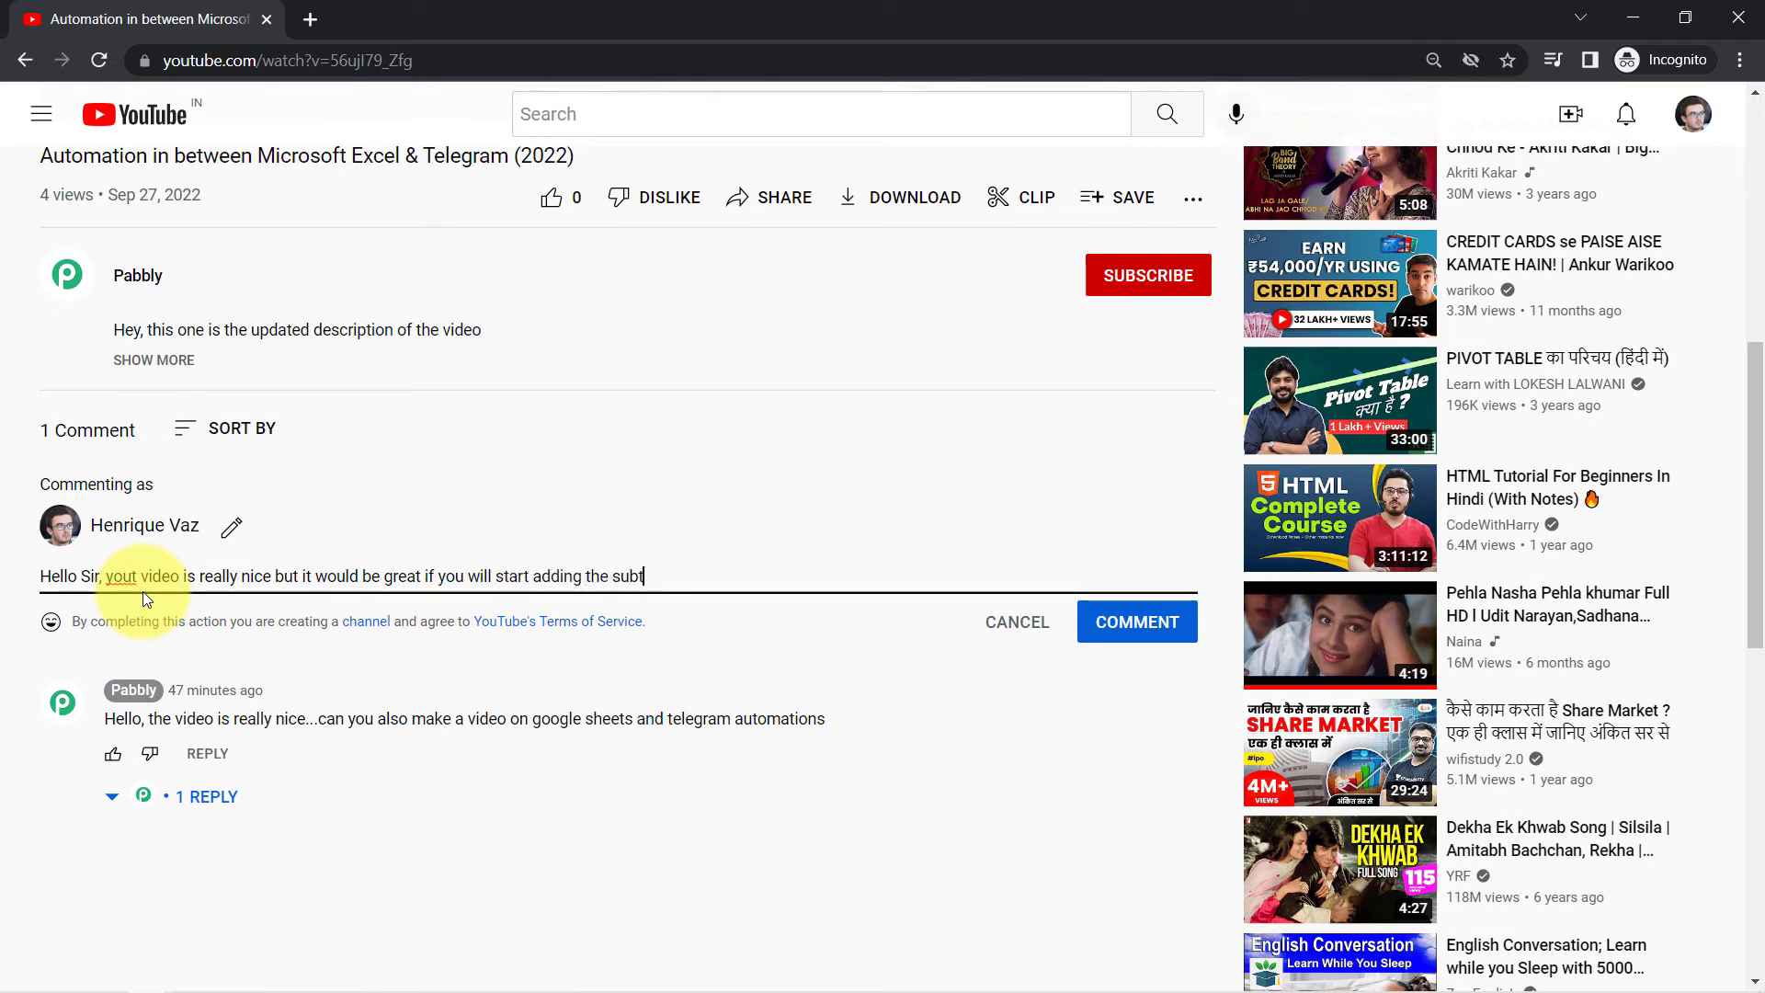
text(itles as wel.. thanks)
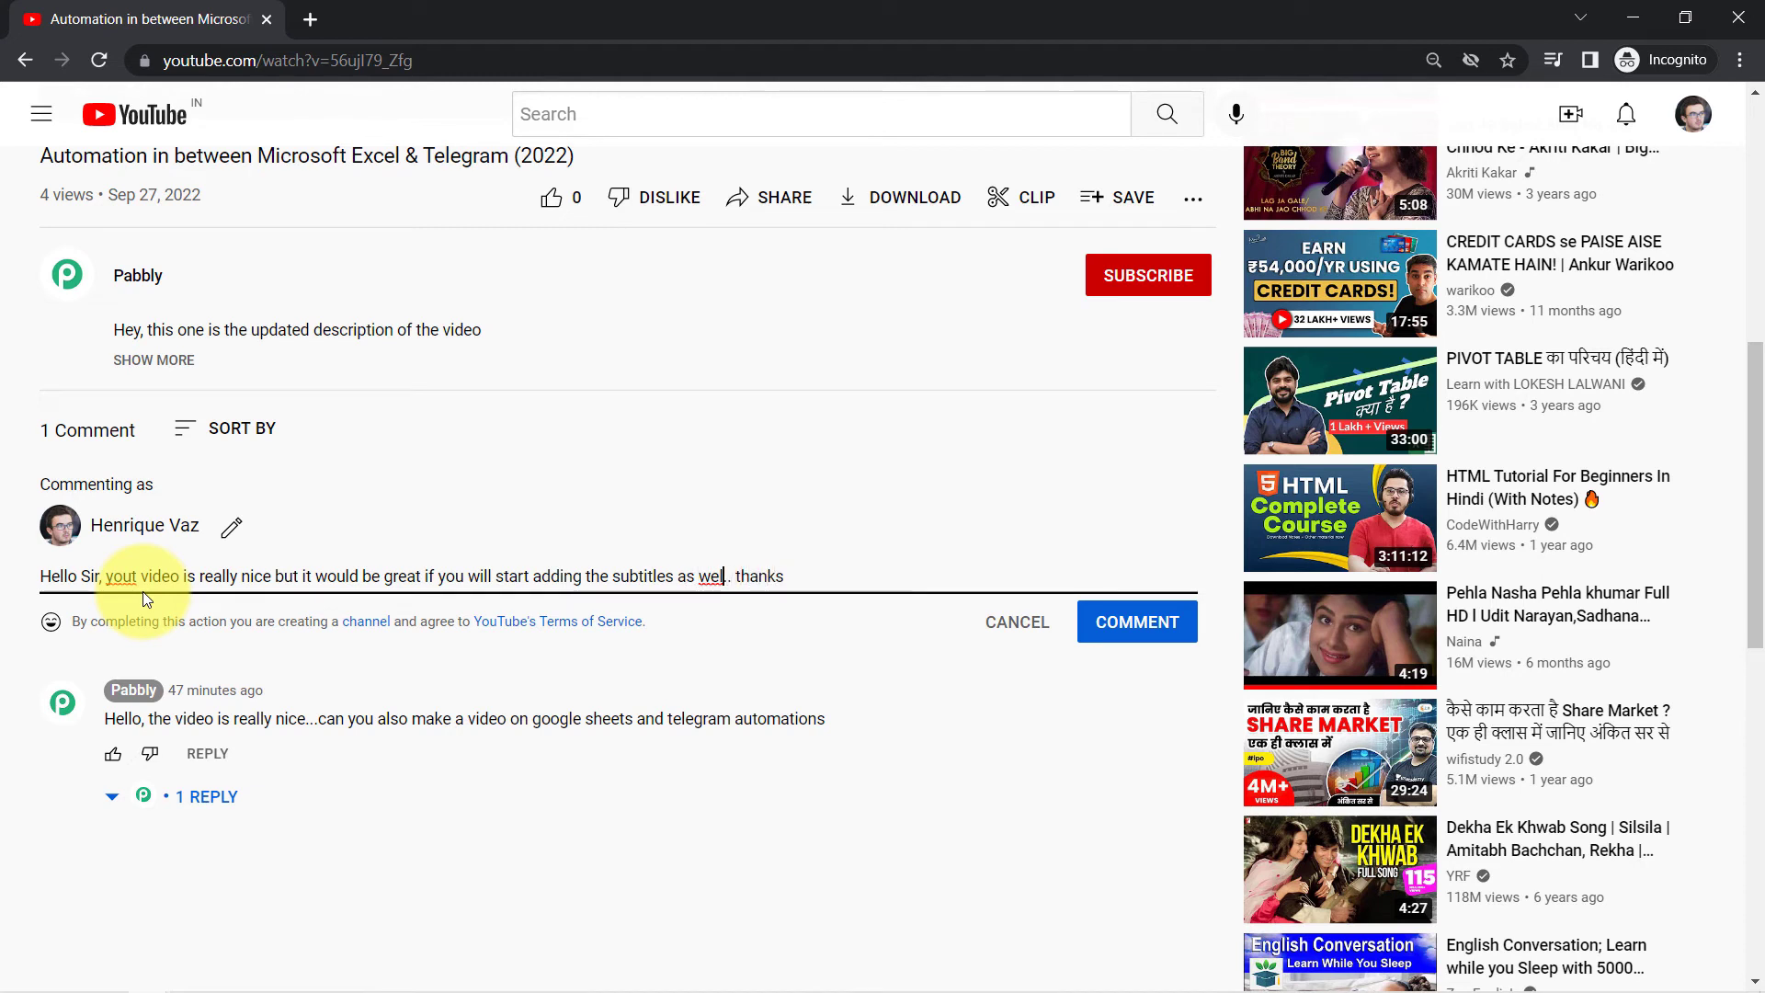
text(l)
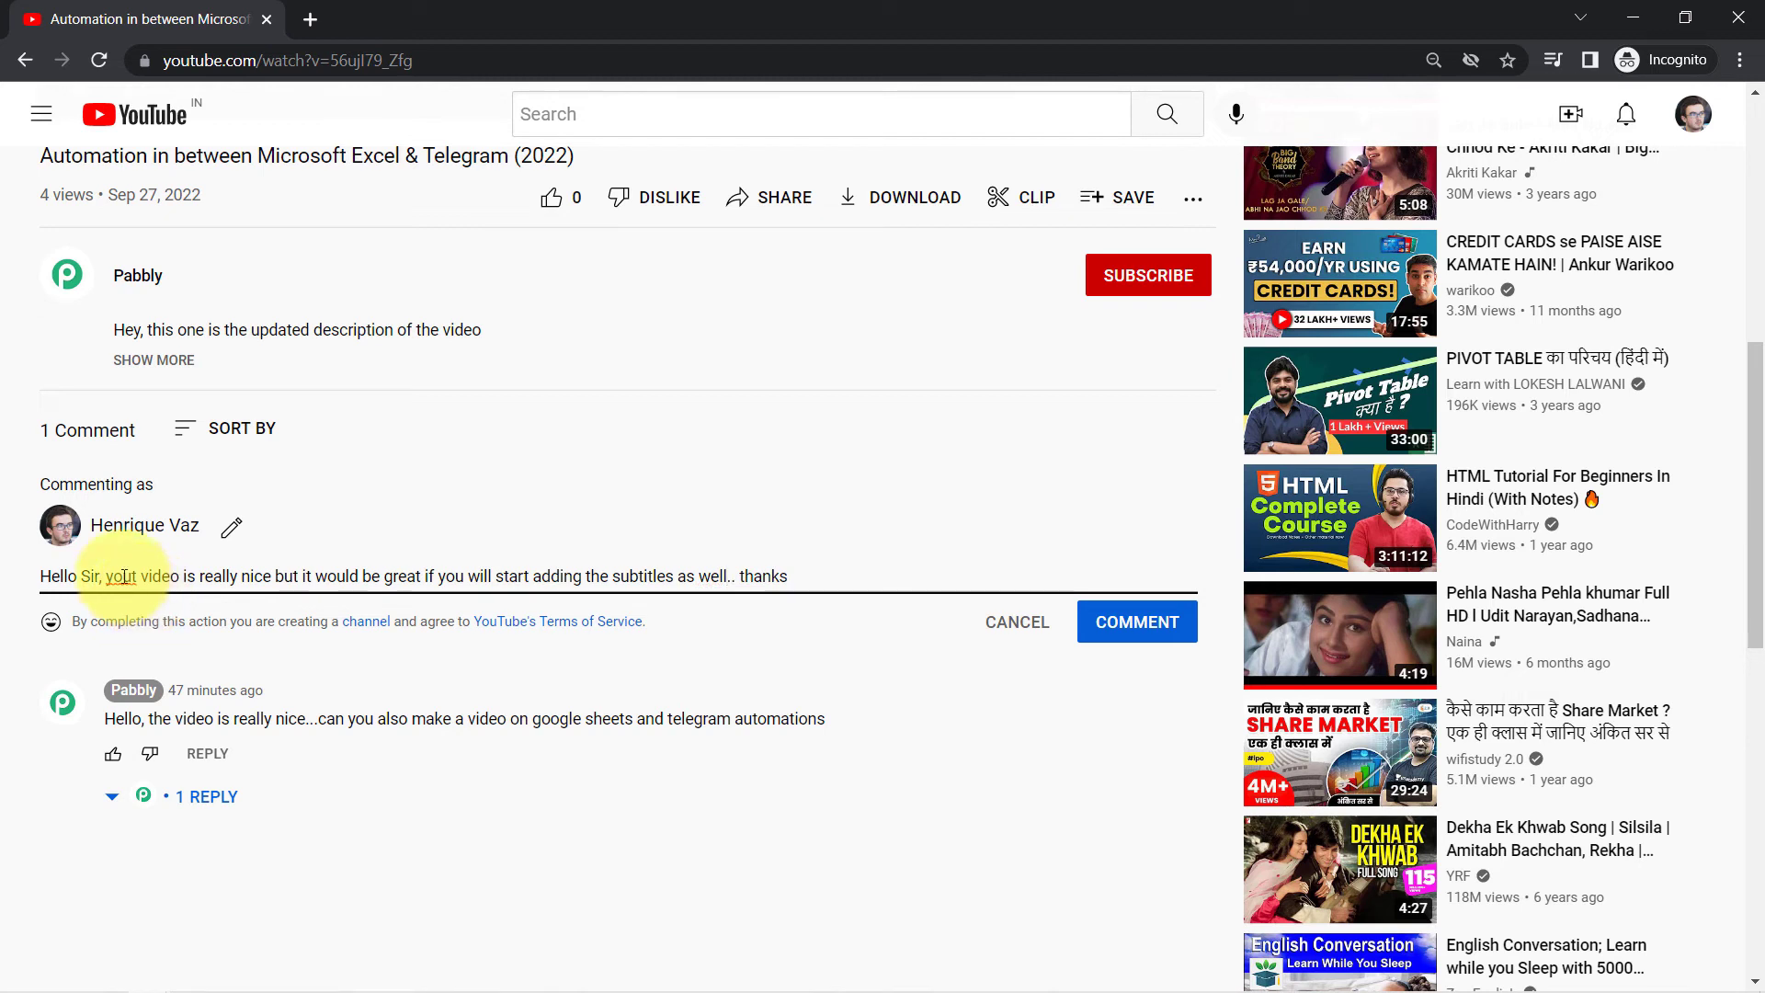
click(134, 576)
key(BackSpace)
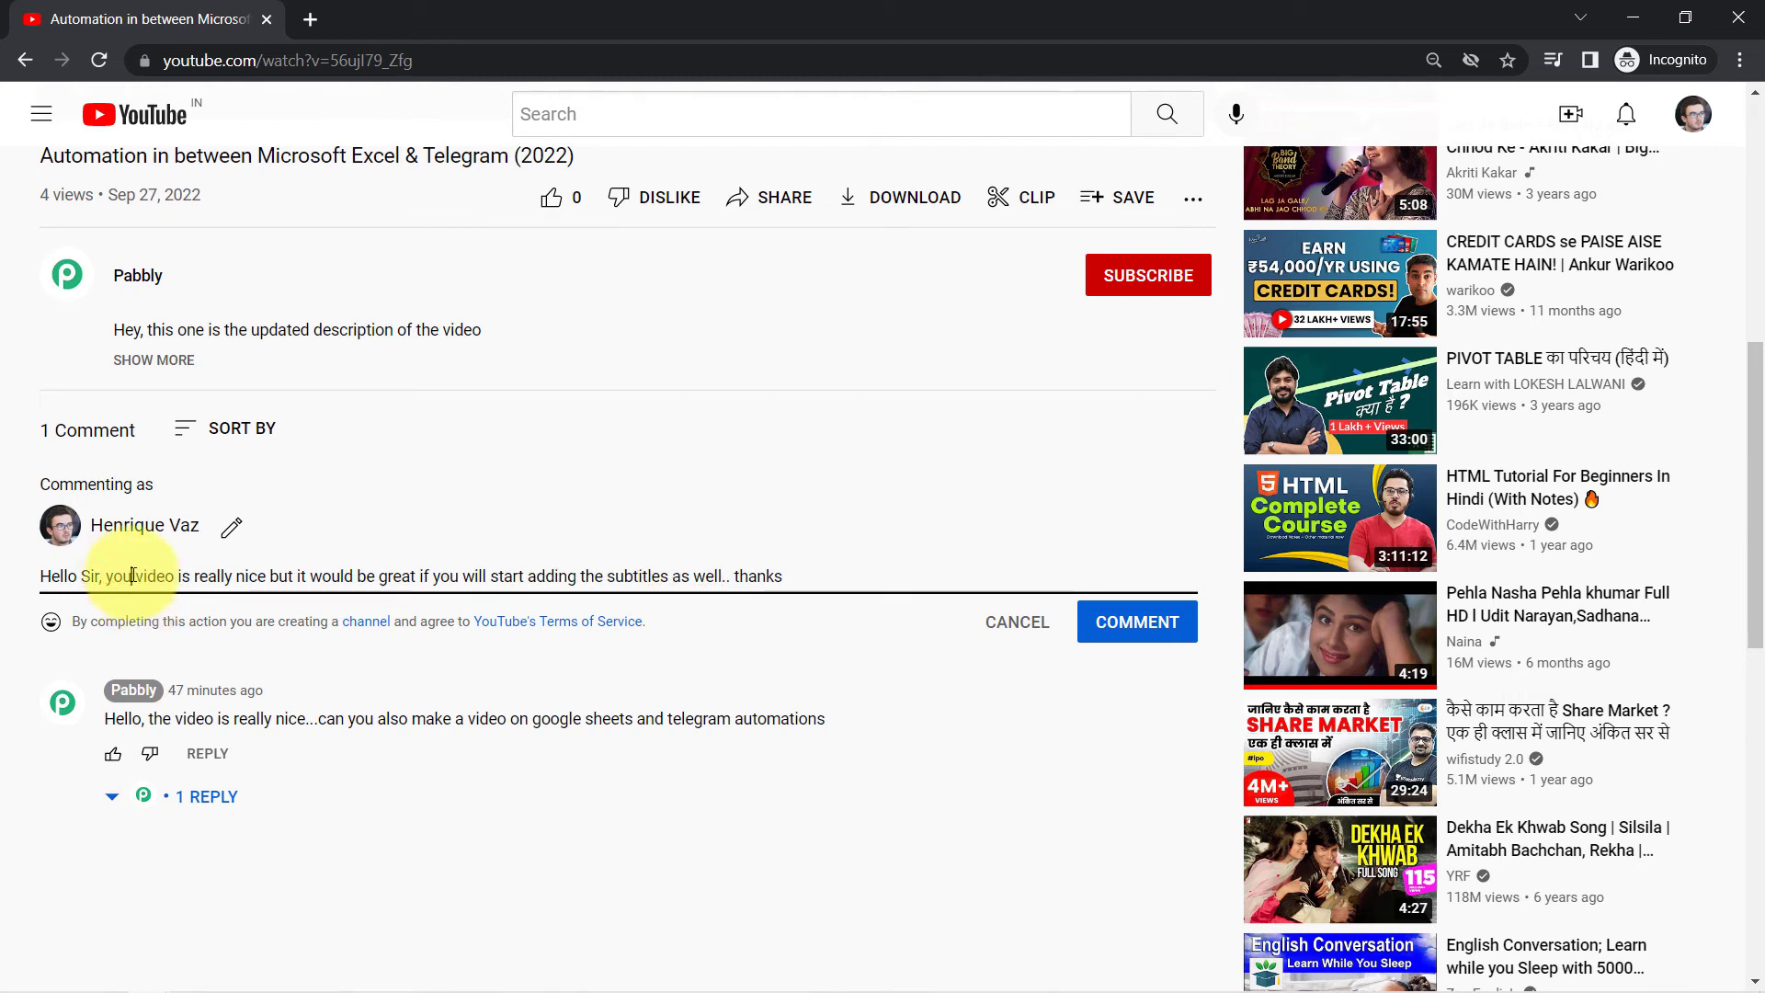
click(1136, 620)
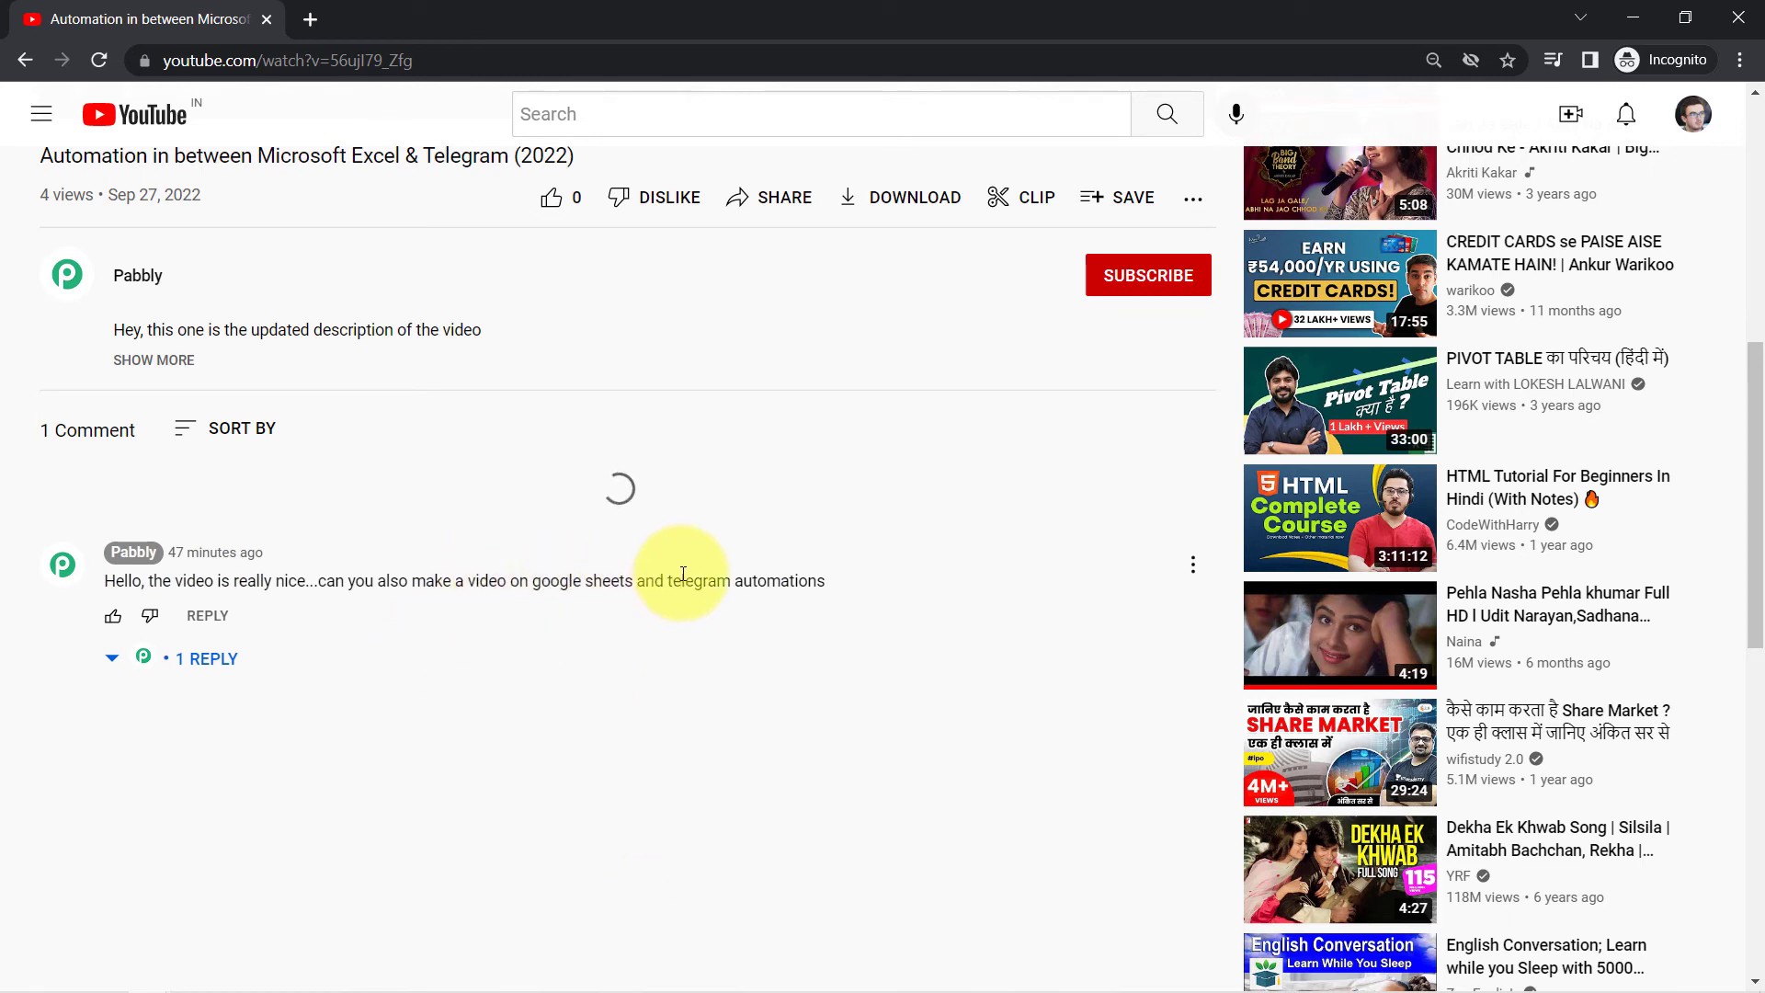
- Review the posted comment, then switch to the Pabbly Connect workflow and check how often its YouTube trigger looks for new data
drag(354, 512, 568, 512)
click(148, 975)
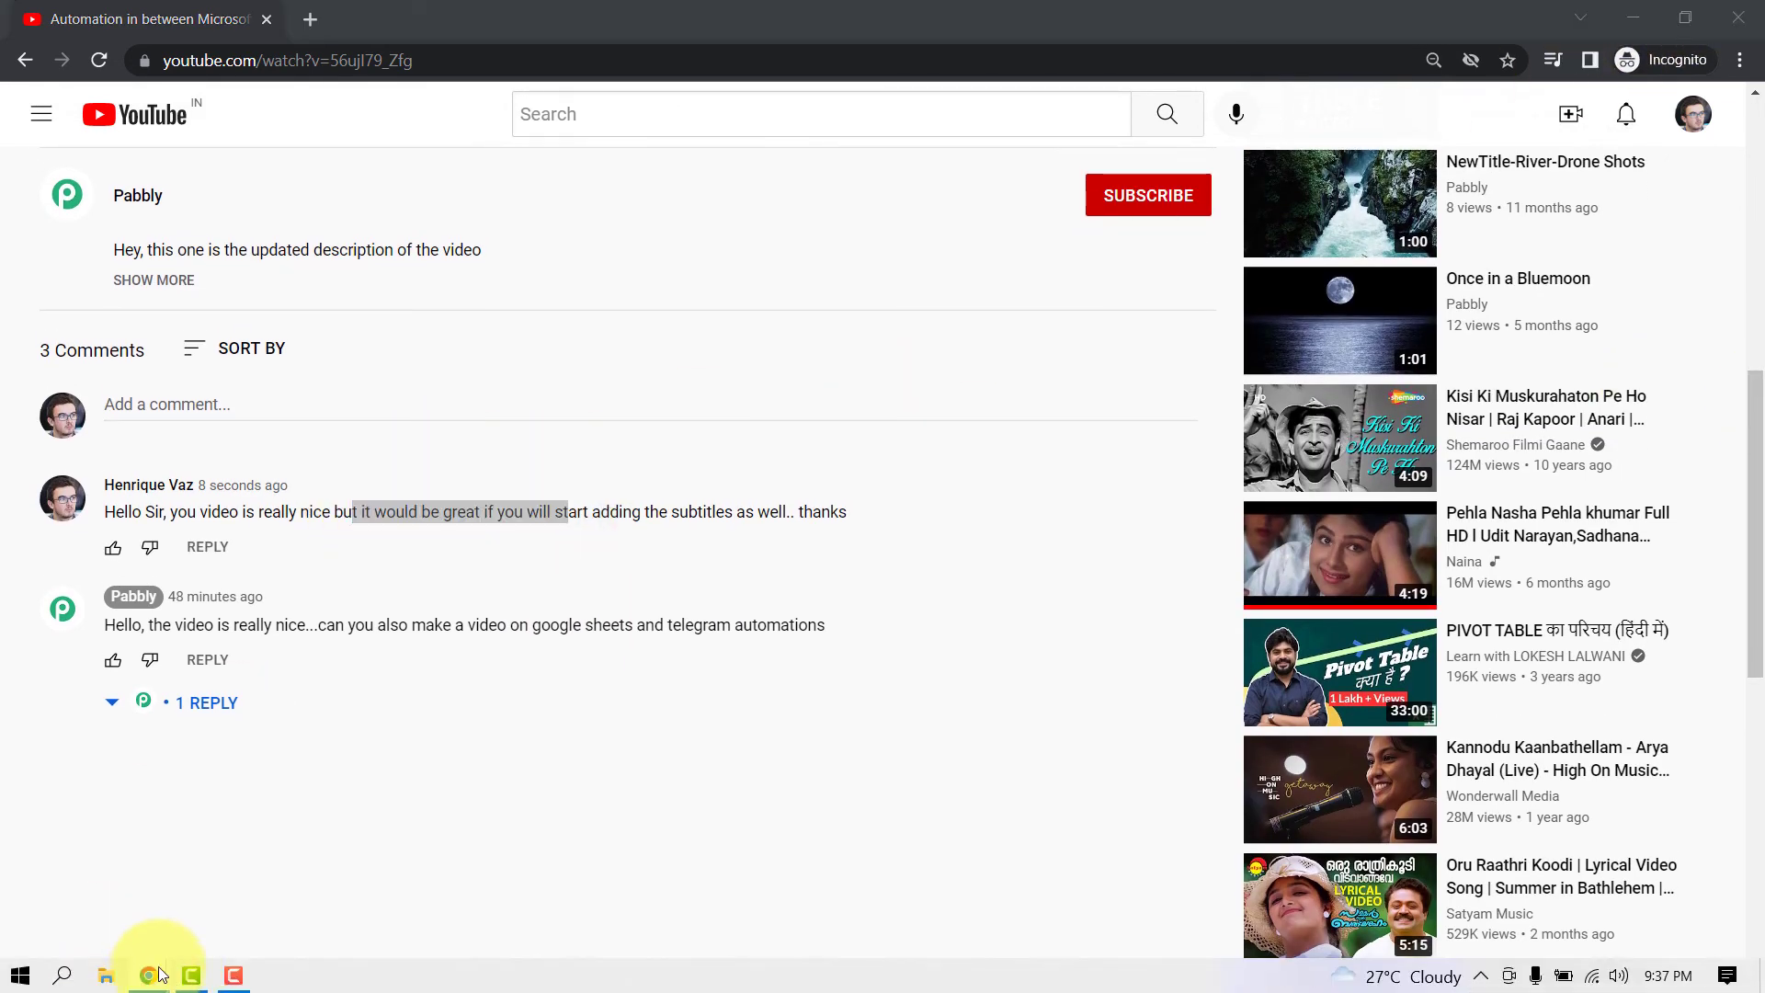
click(310, 891)
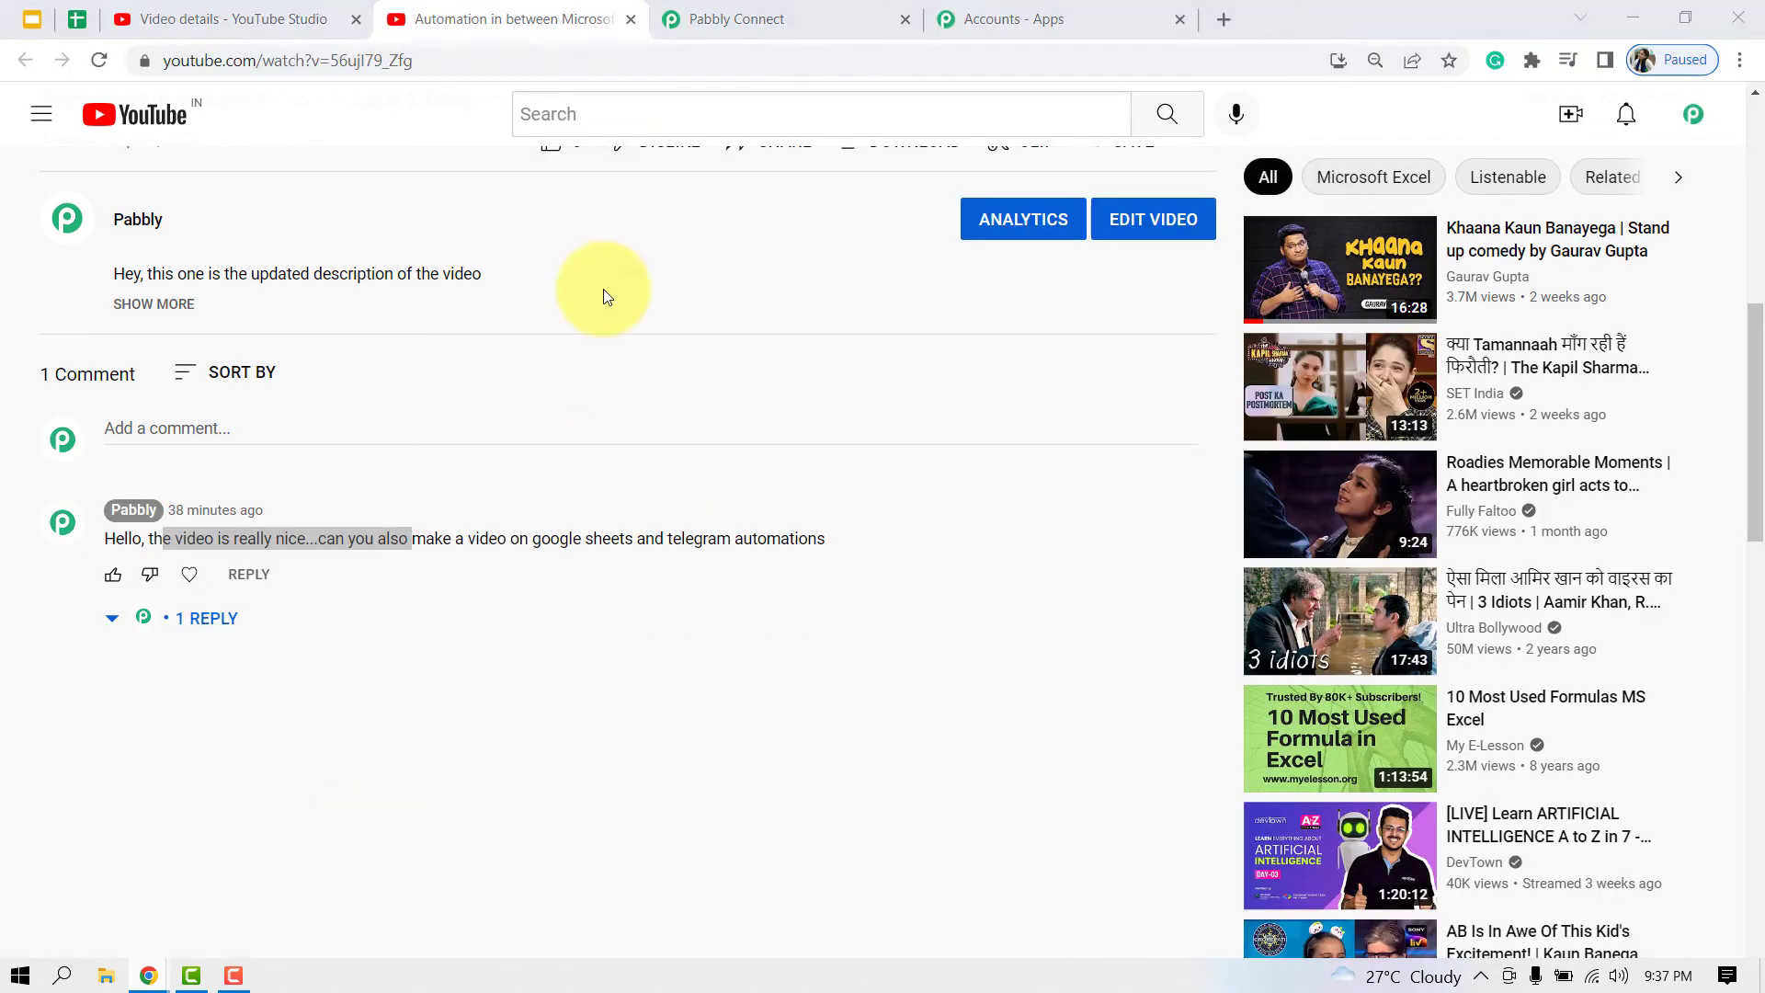
click(853, 8)
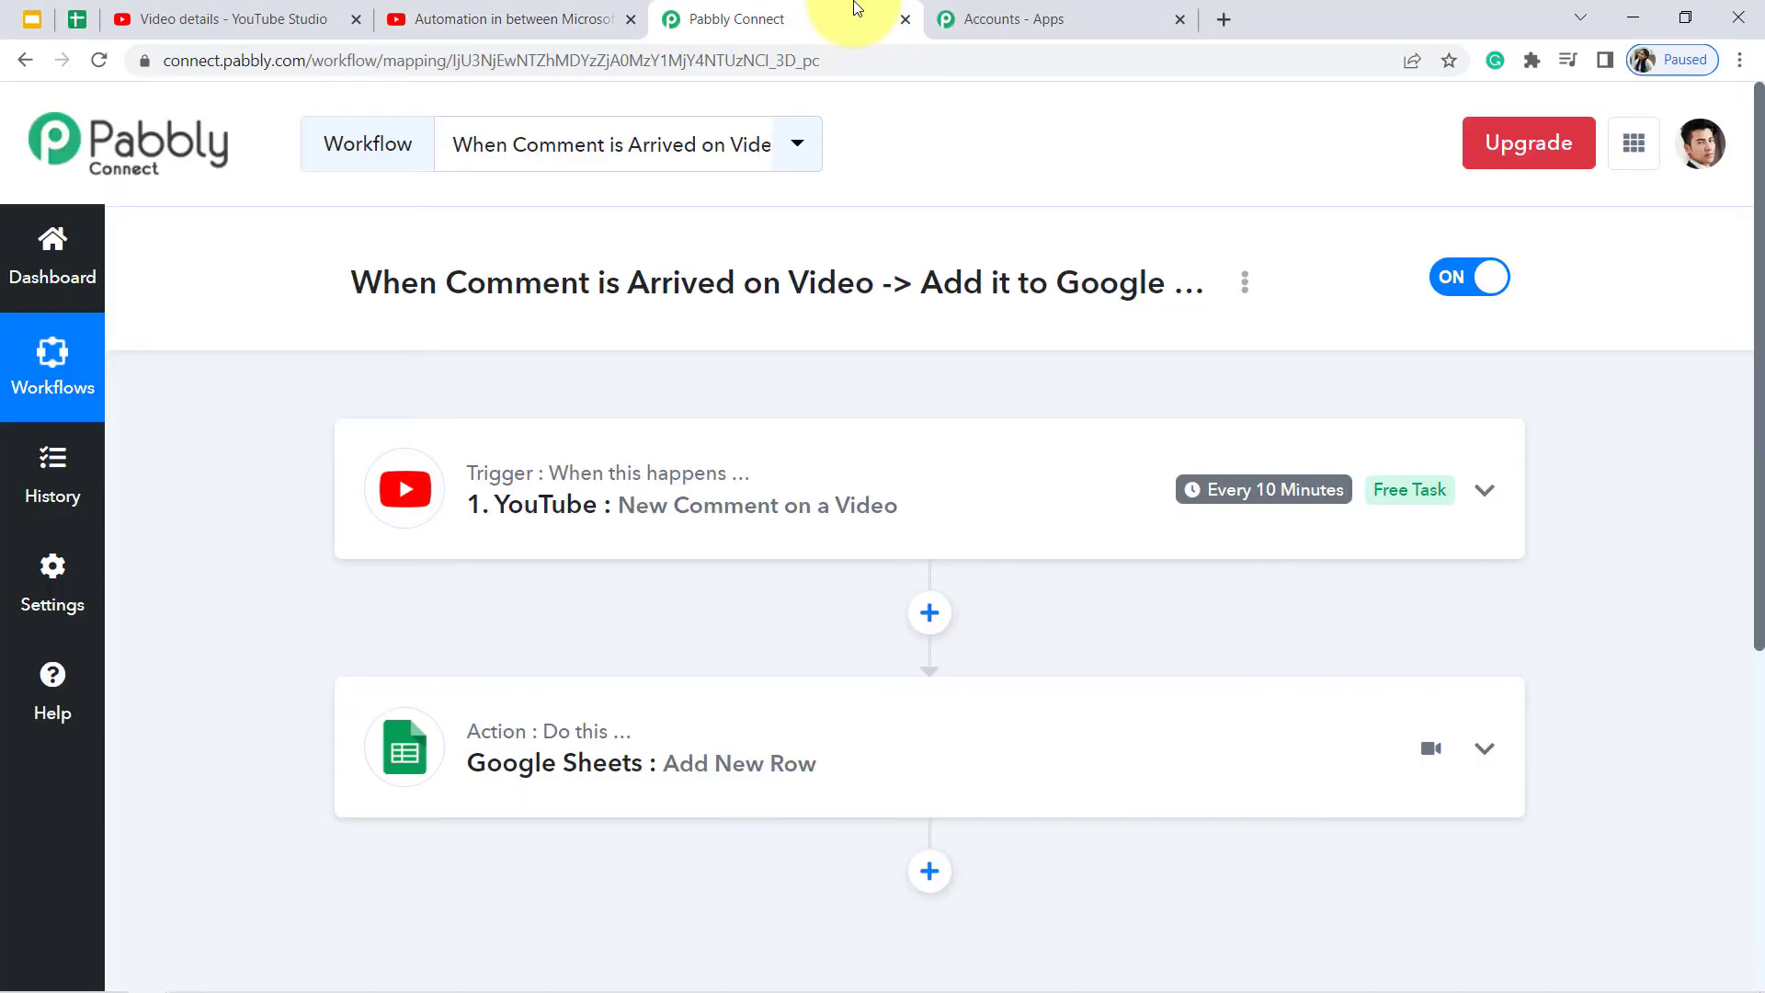
click(1076, 499)
mouse_move(1252, 500)
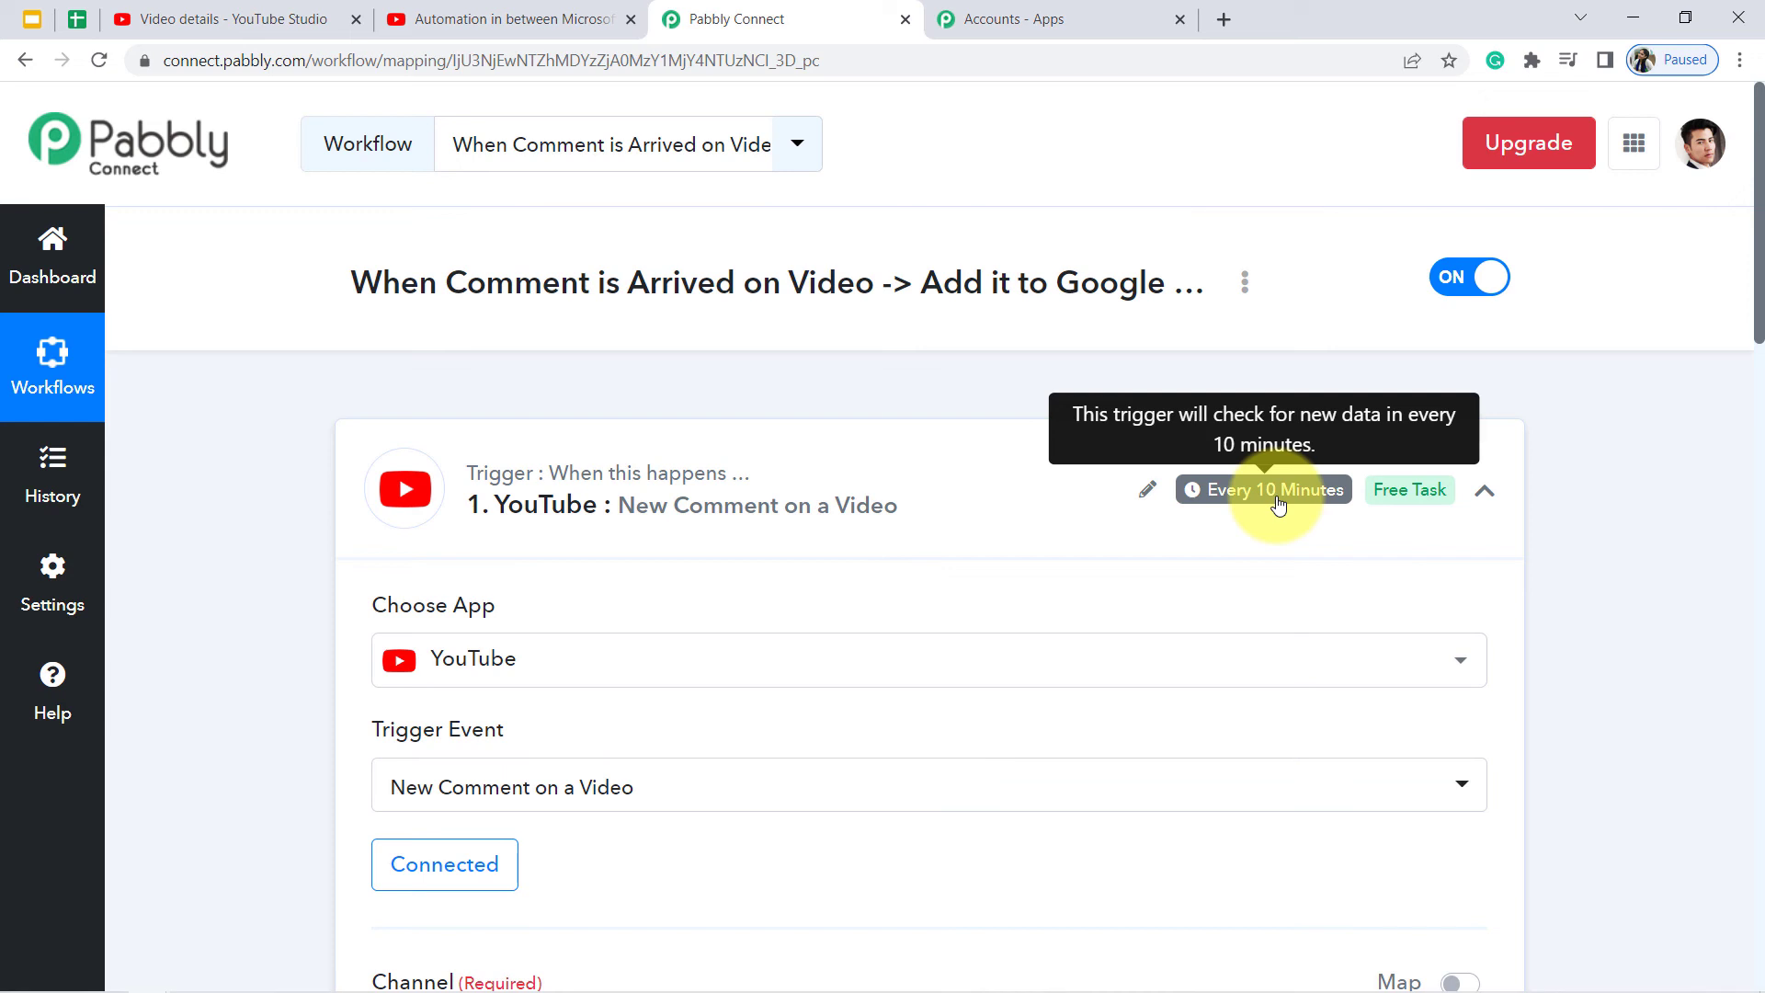
- Check the Google Sheets spreadsheet for the newly posted YouTube comment and its author in row 6
click(79, 22)
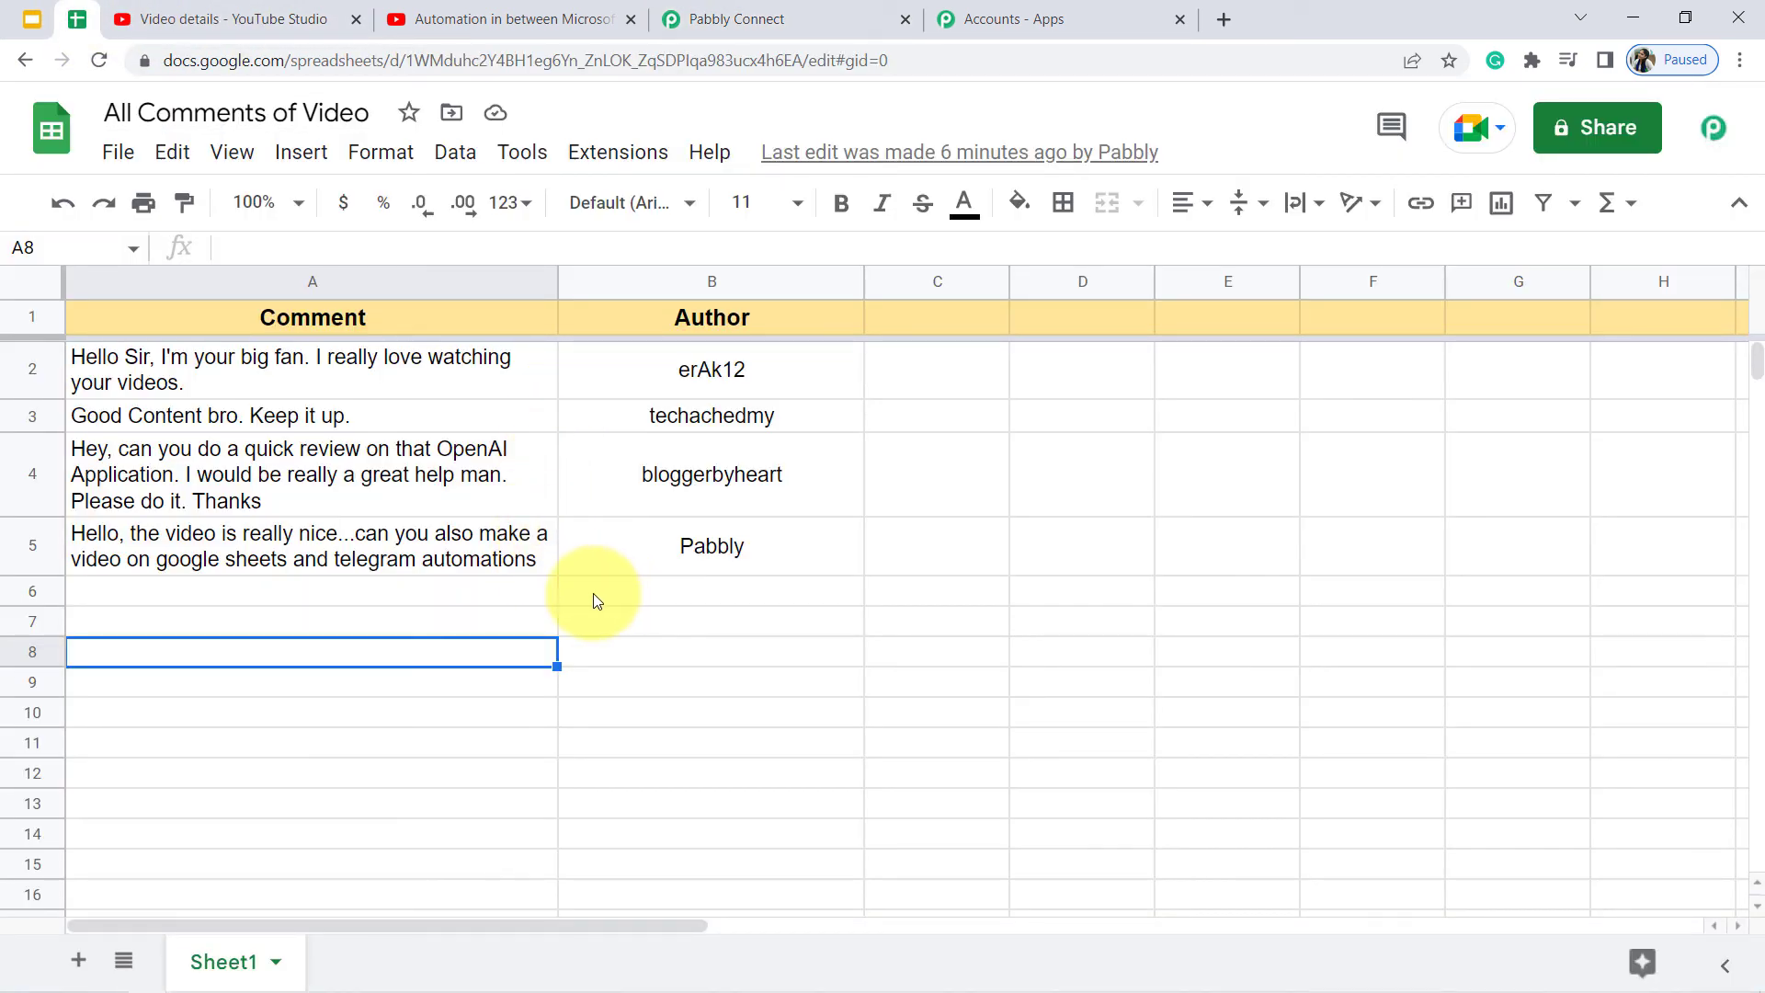
click(579, 643)
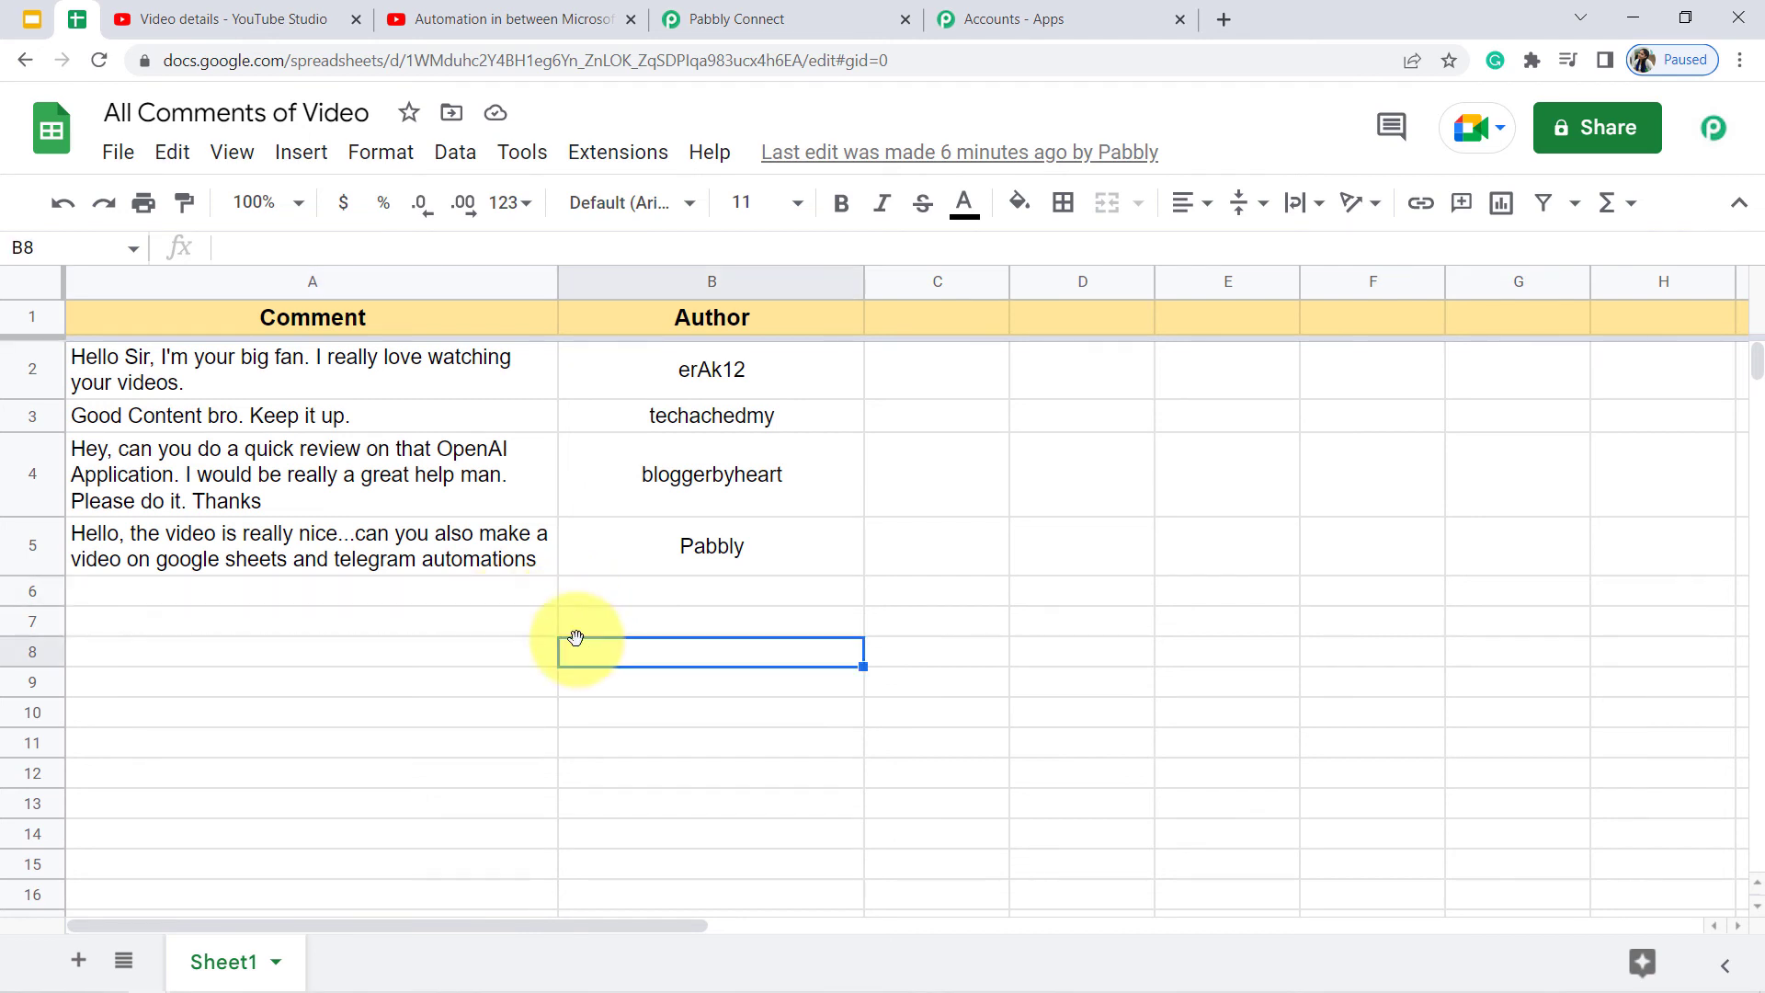
click(520, 597)
drag(613, 622, 603, 709)
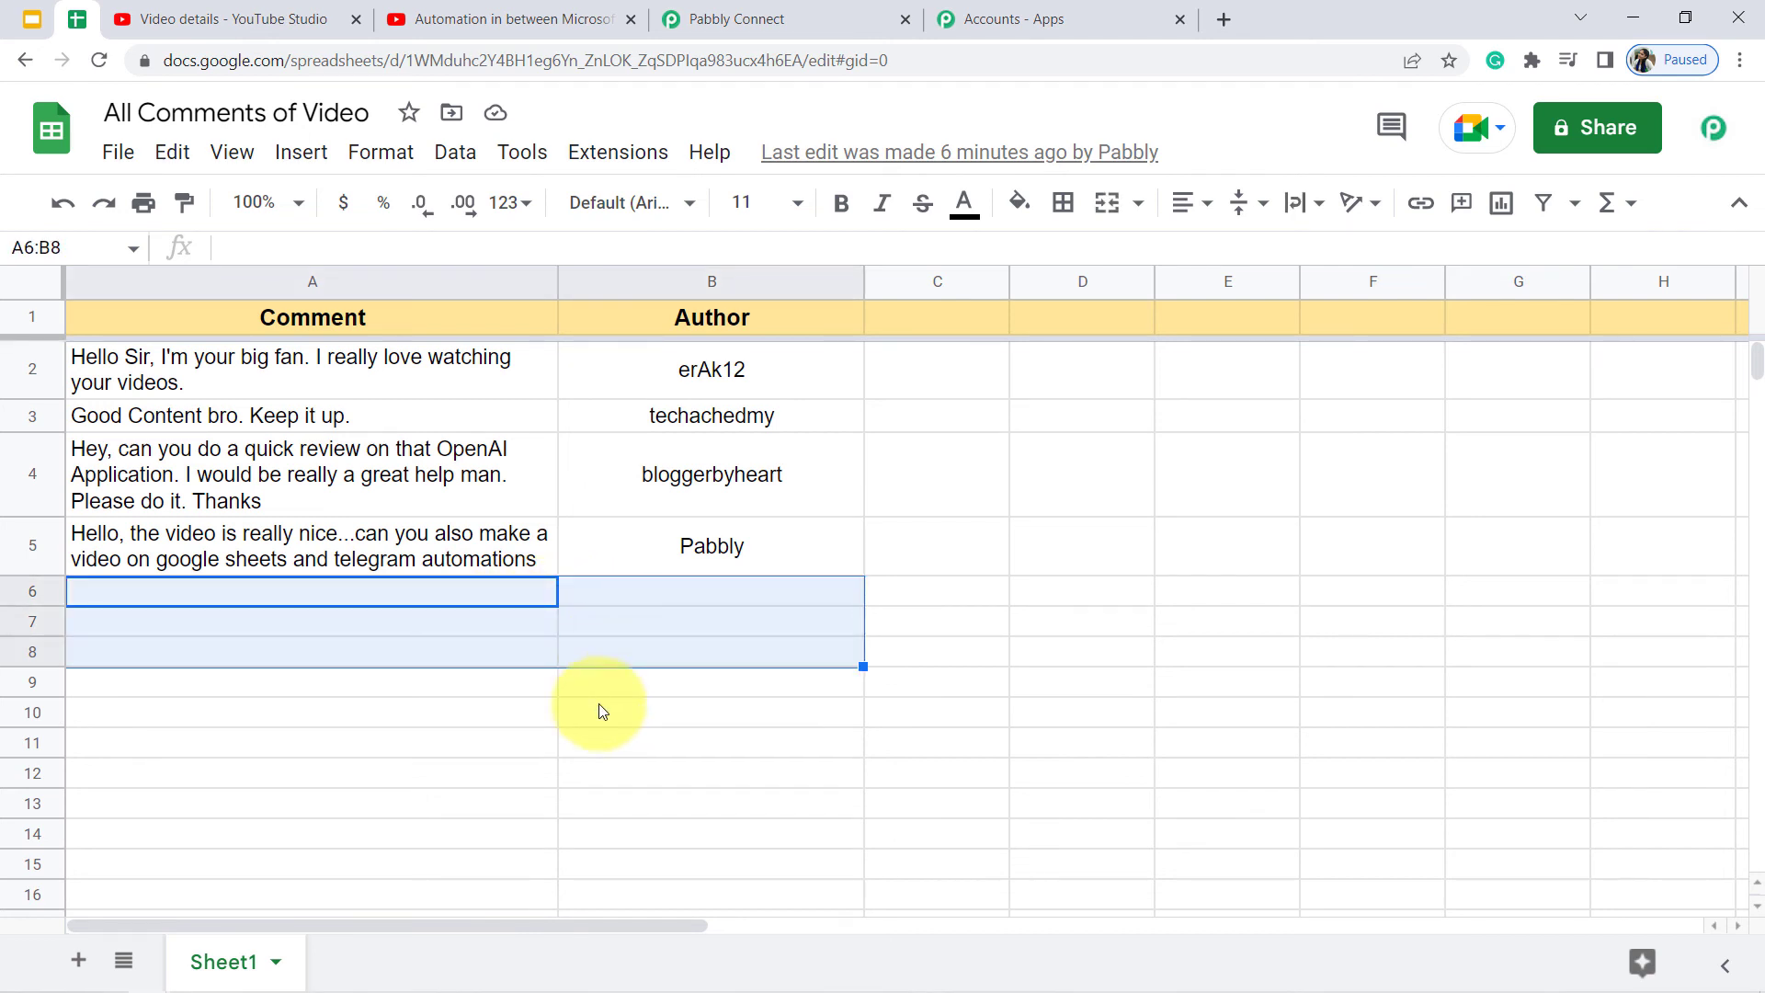
click(603, 709)
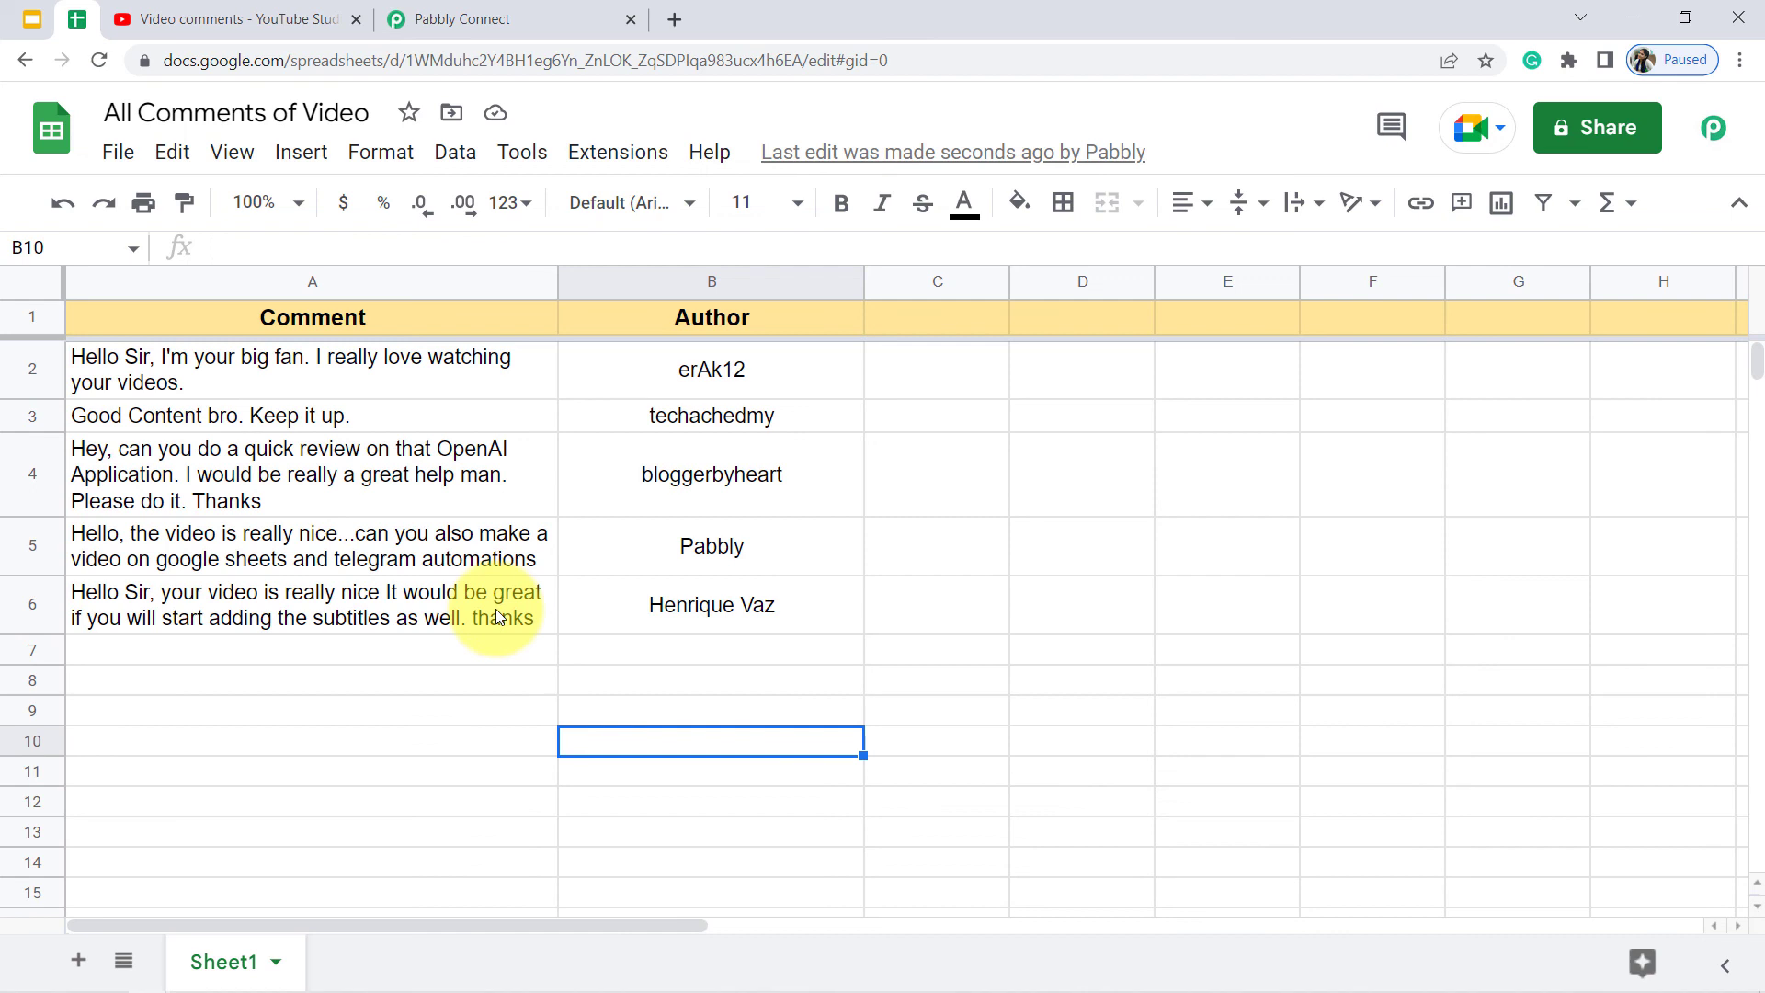
drag(503, 599, 665, 653)
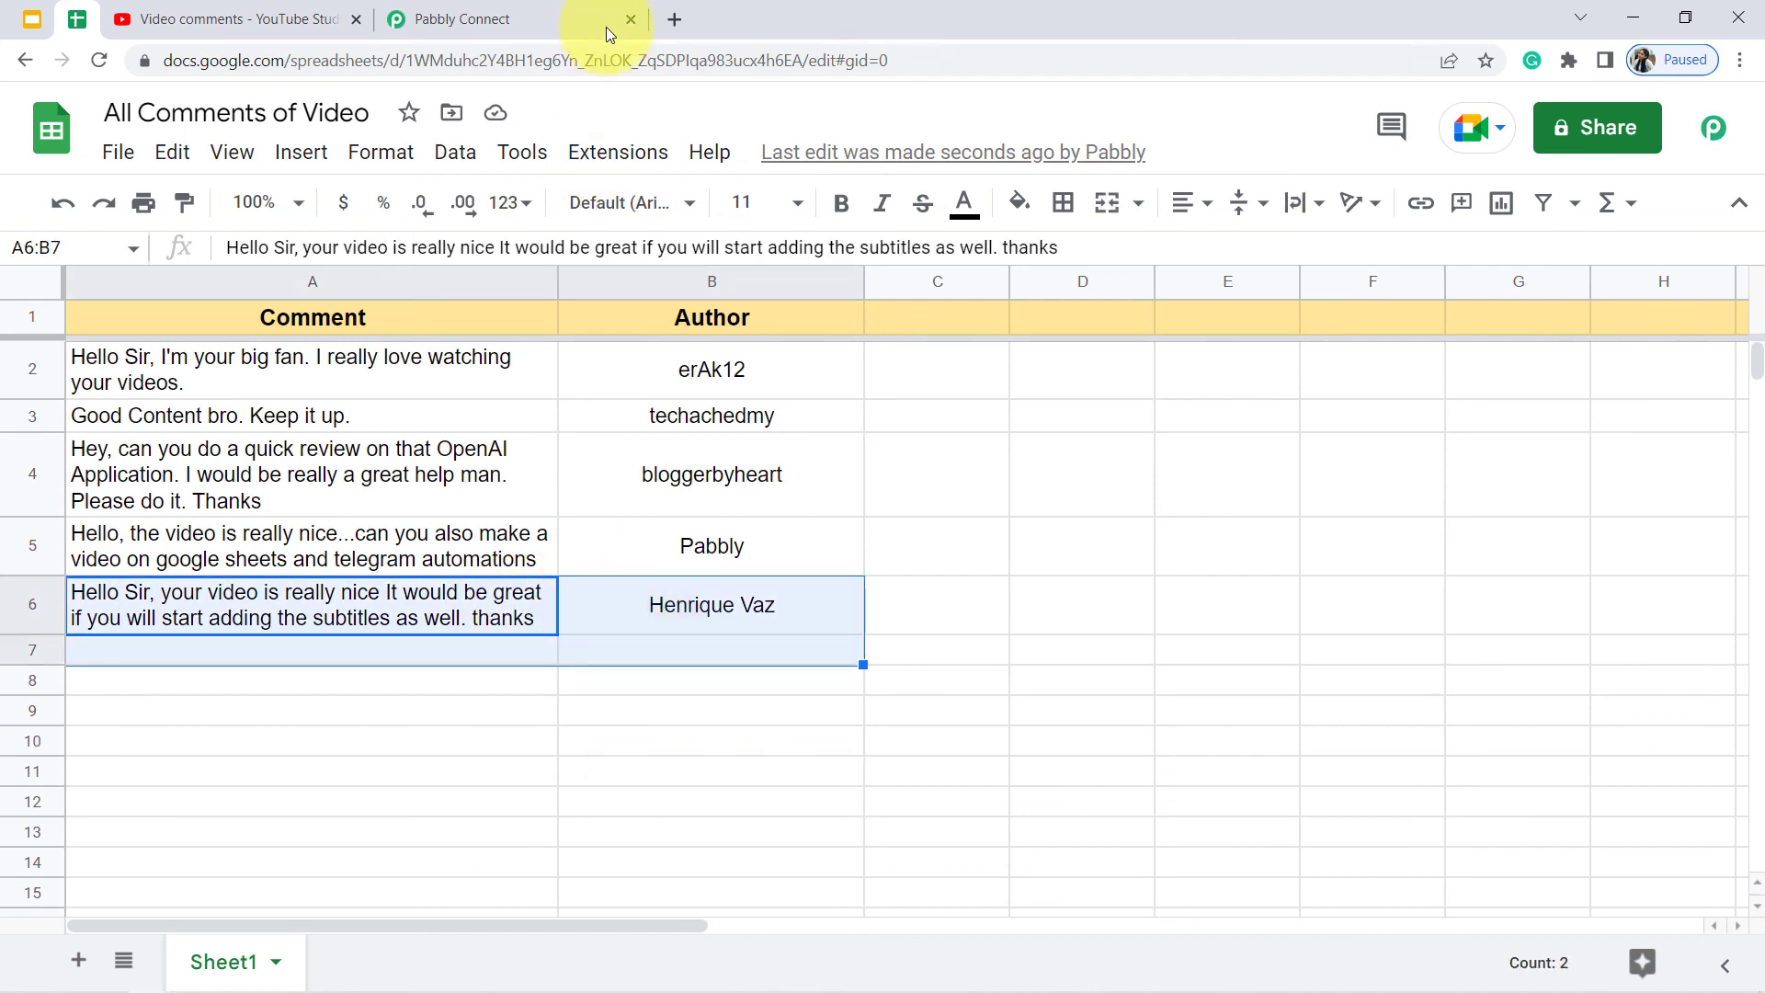
- Return to the Pabbly Connect workflow and collapse its YouTube trigger and Google Sheets action for an overview
click(571, 13)
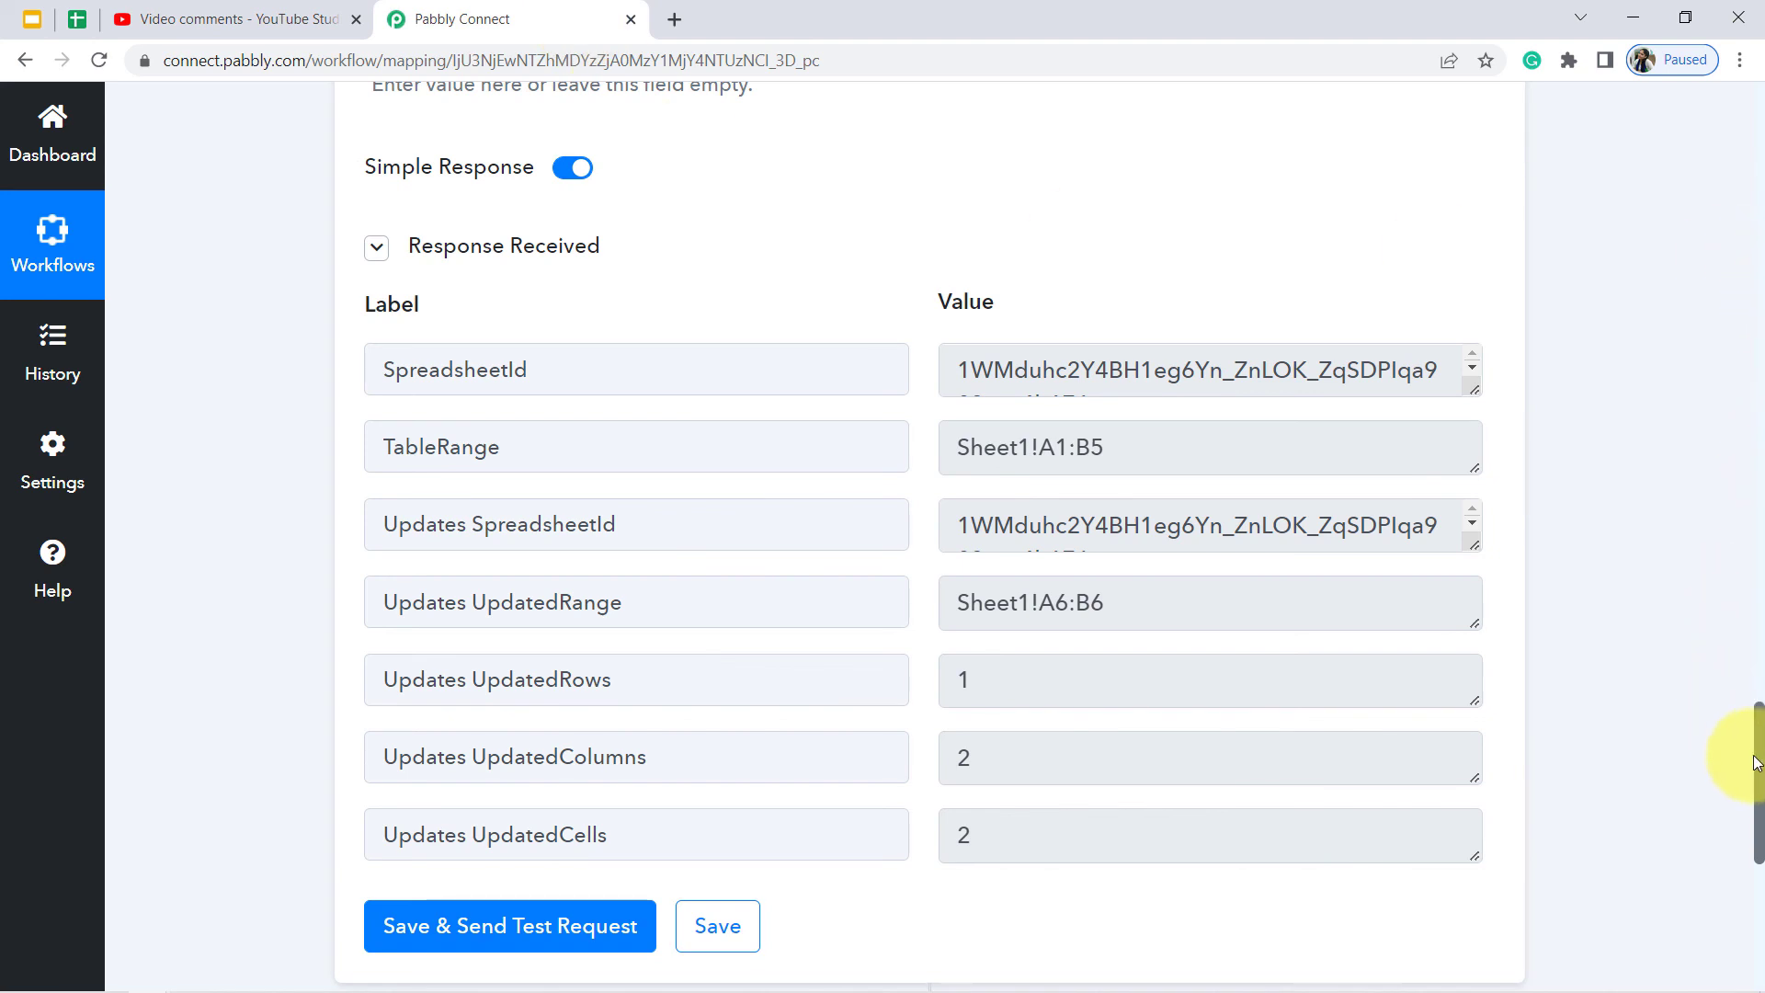
drag(1756, 731, 1760, 129)
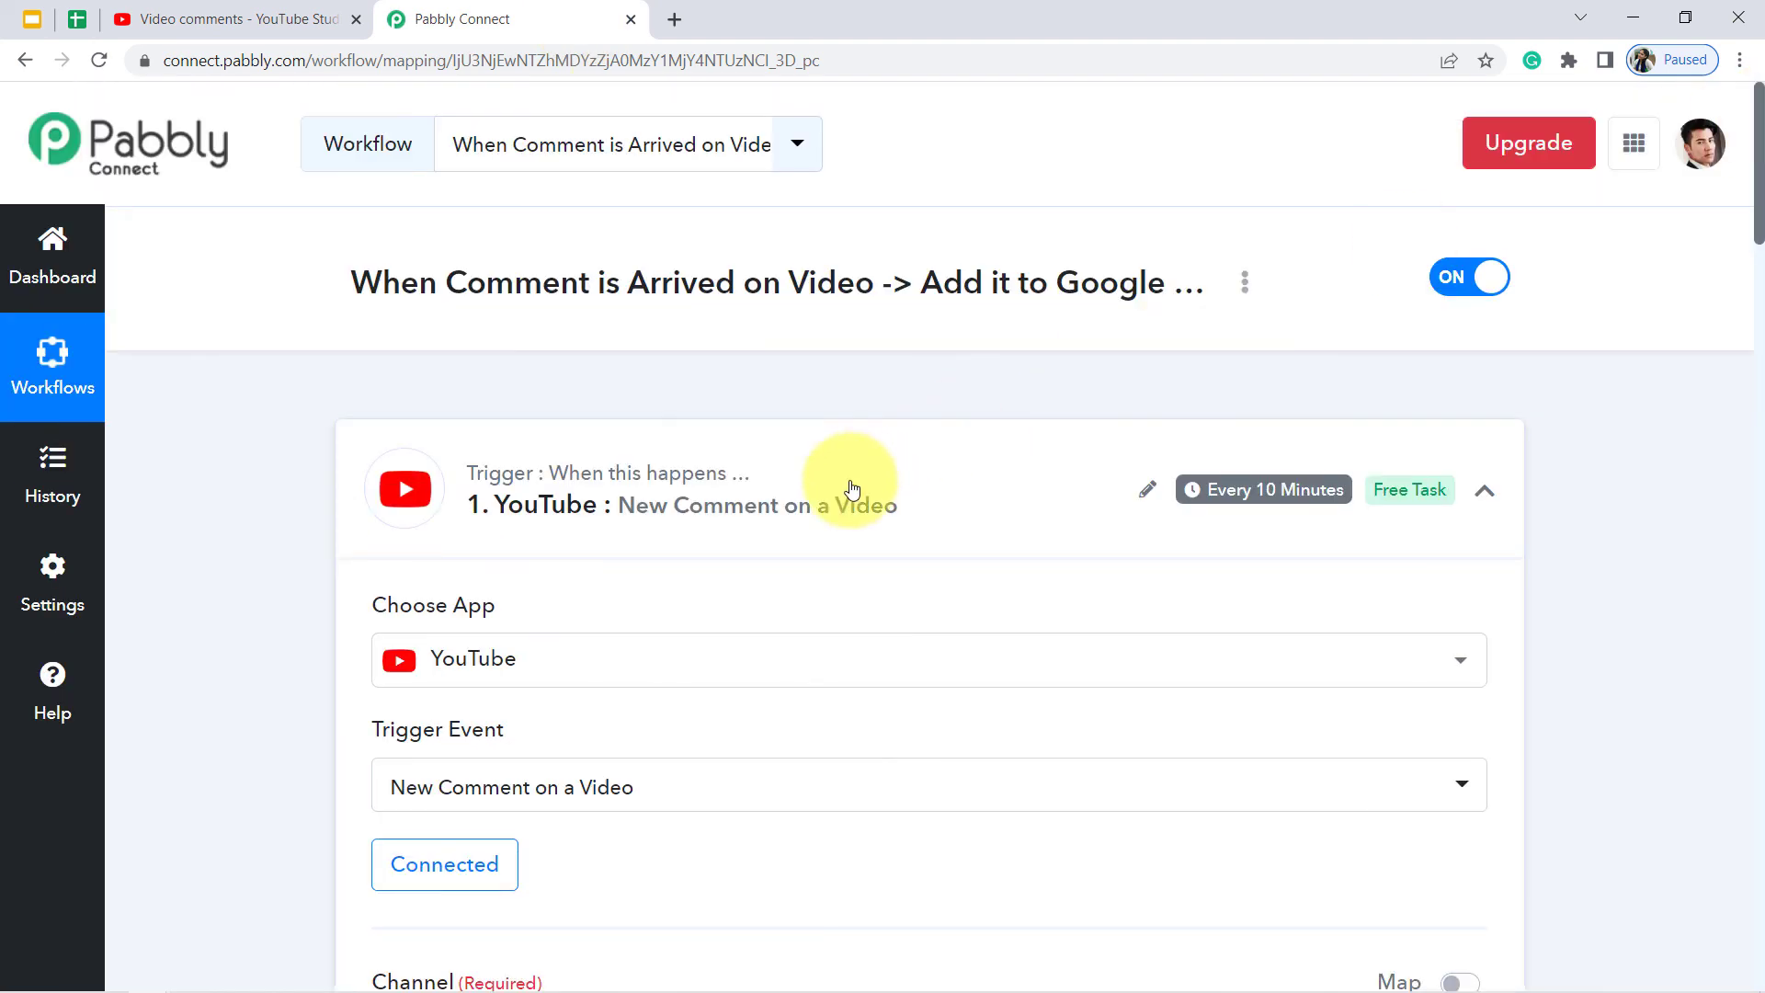
click(847, 481)
click(630, 749)
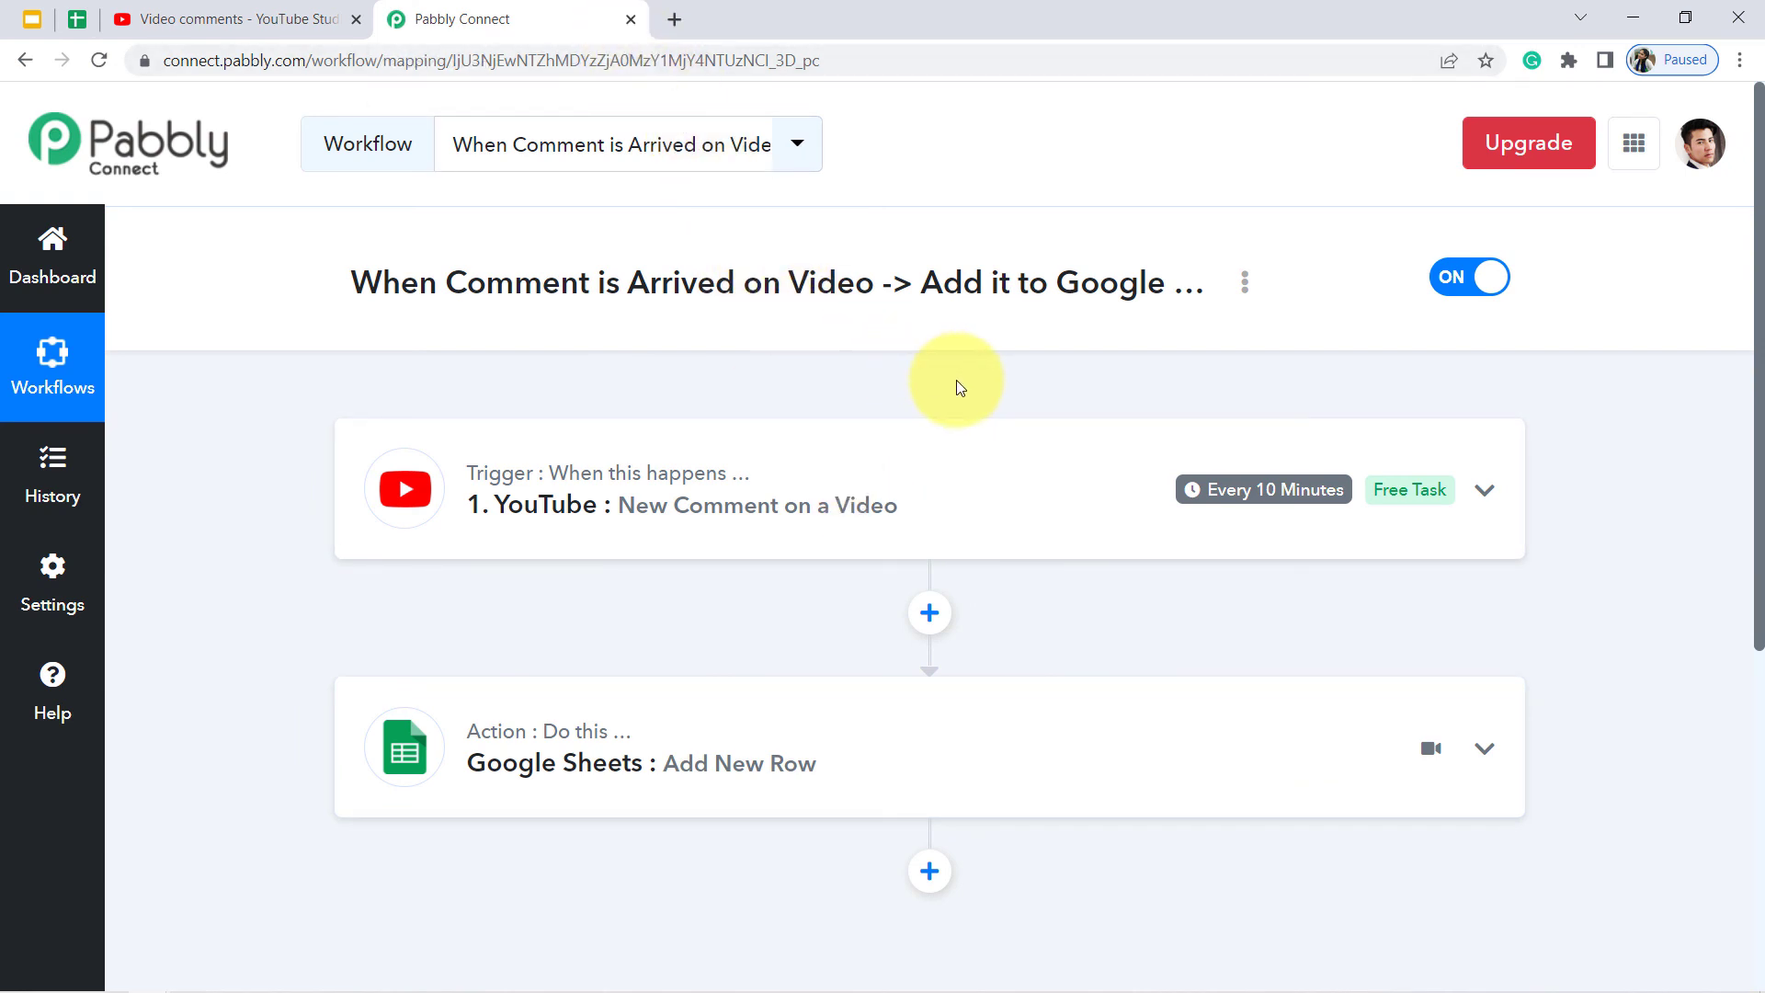
- Generate a share link for the workflow and select the link's full address
click(1244, 282)
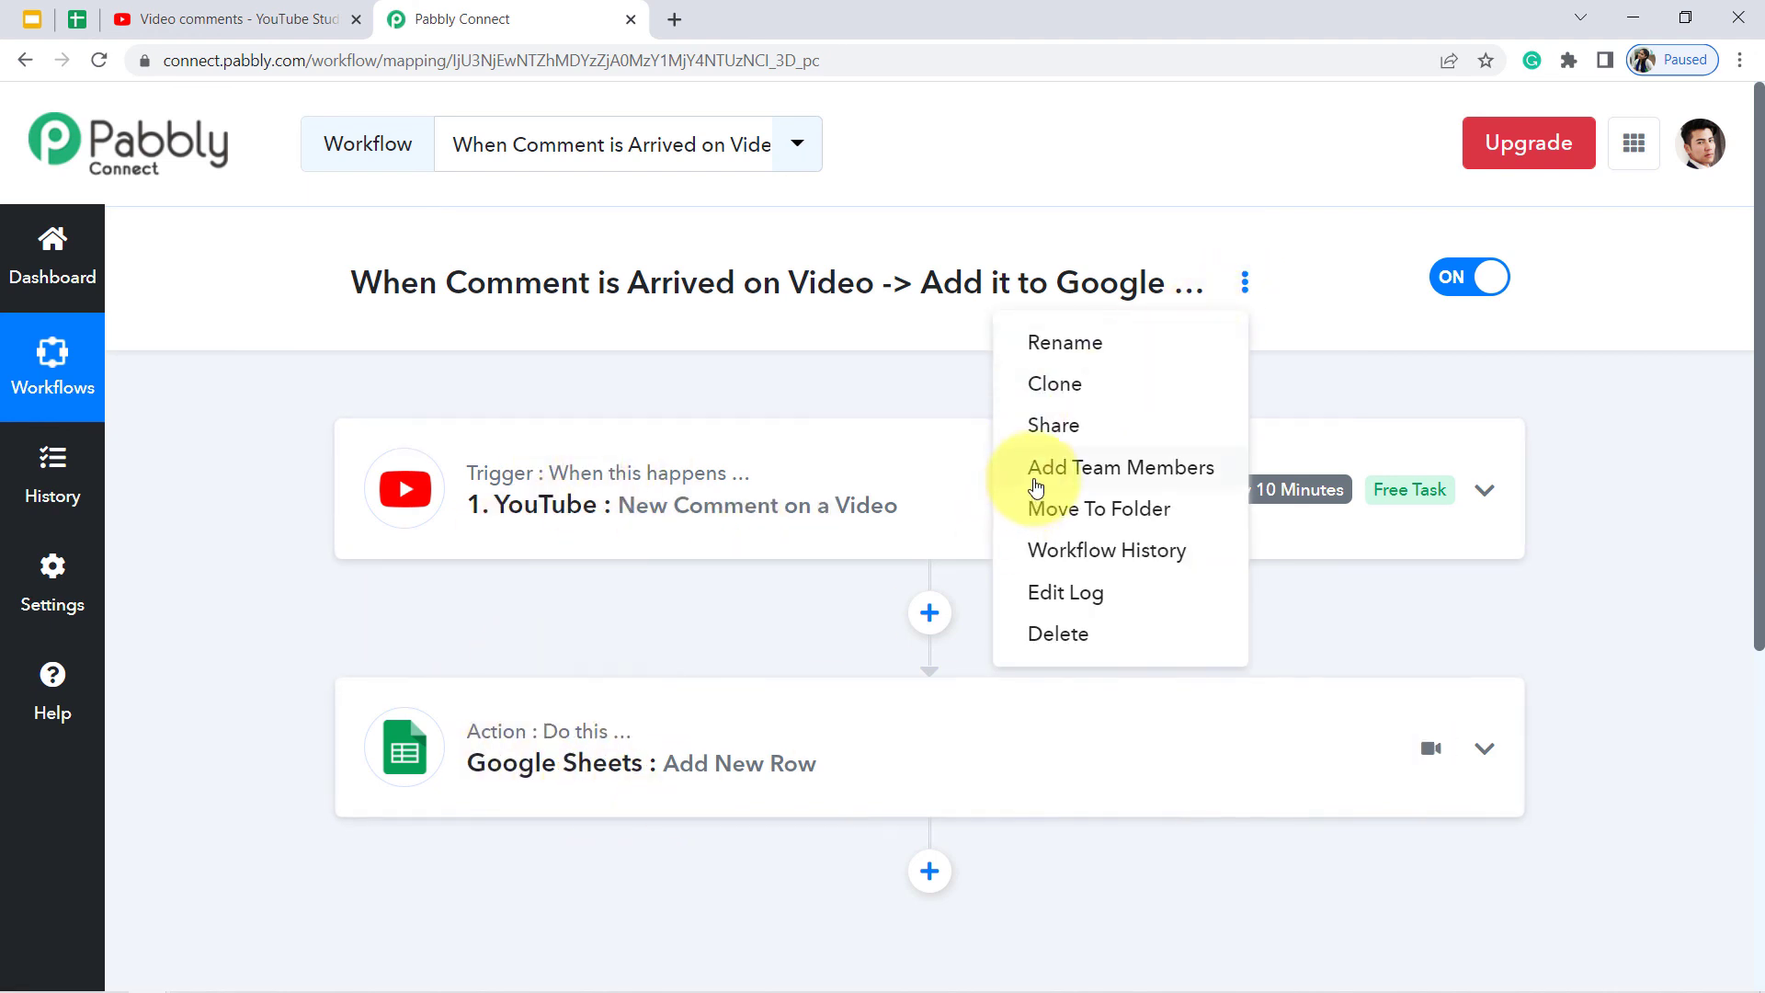
click(1049, 425)
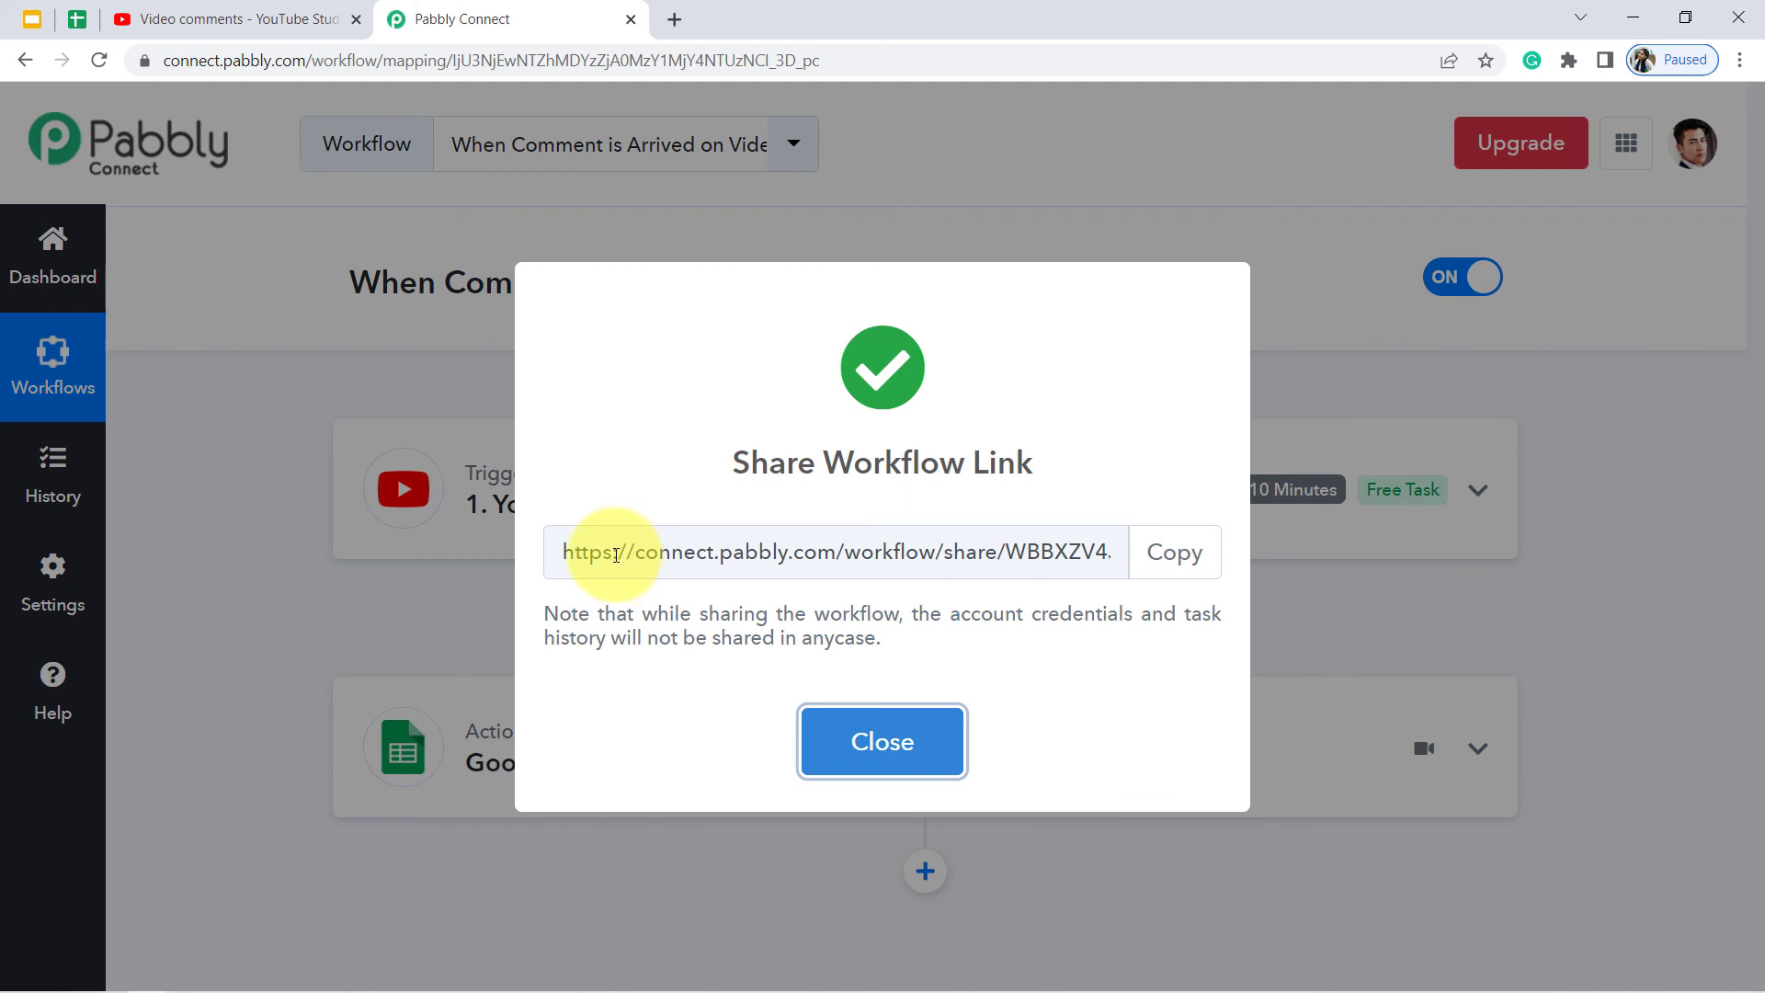
drag(612, 551, 394, 546)
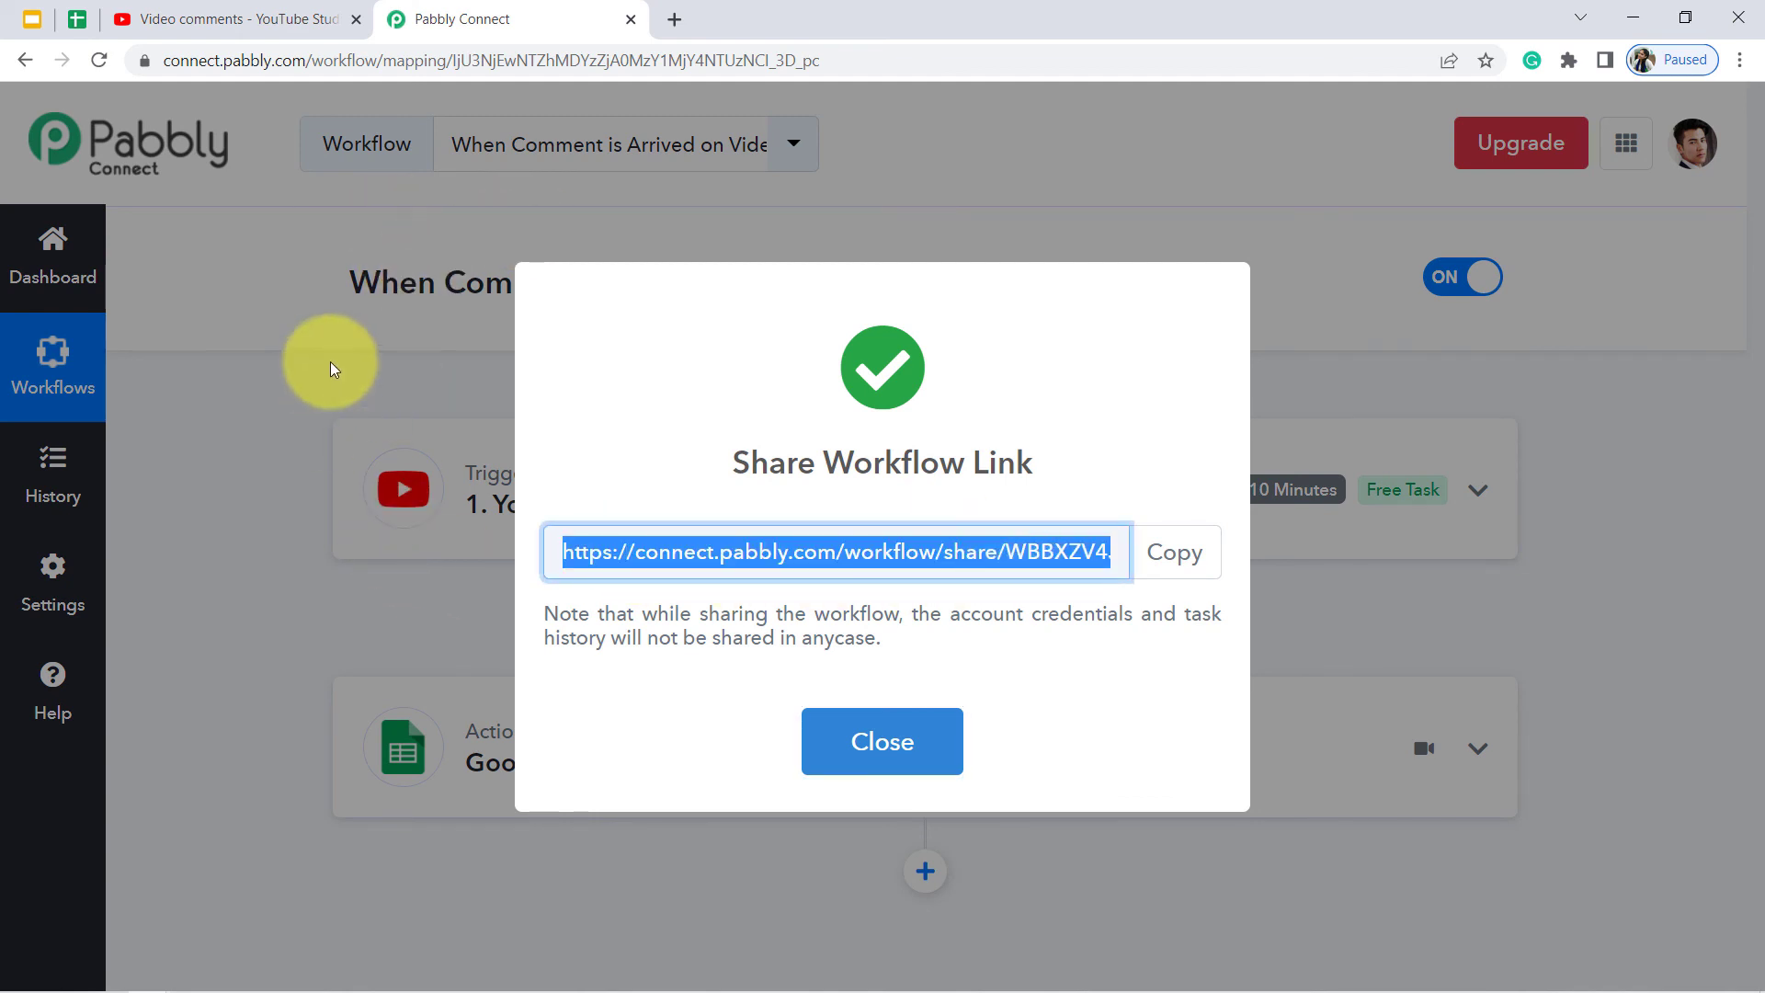